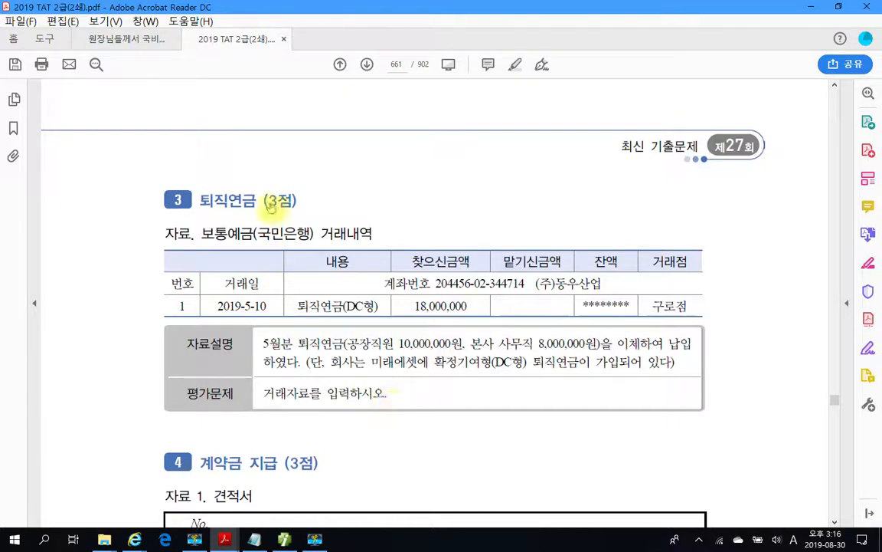
In the 퇴직연금 question's description, highlight the words 미래에셋 and 확정기여형(D
scroll(272, 276, "down", 2)
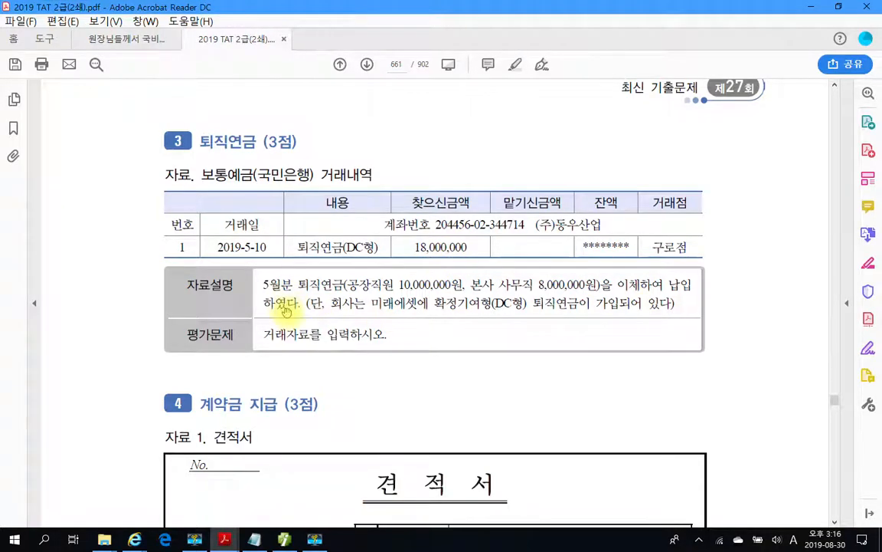
scroll(285, 306, "down", 1)
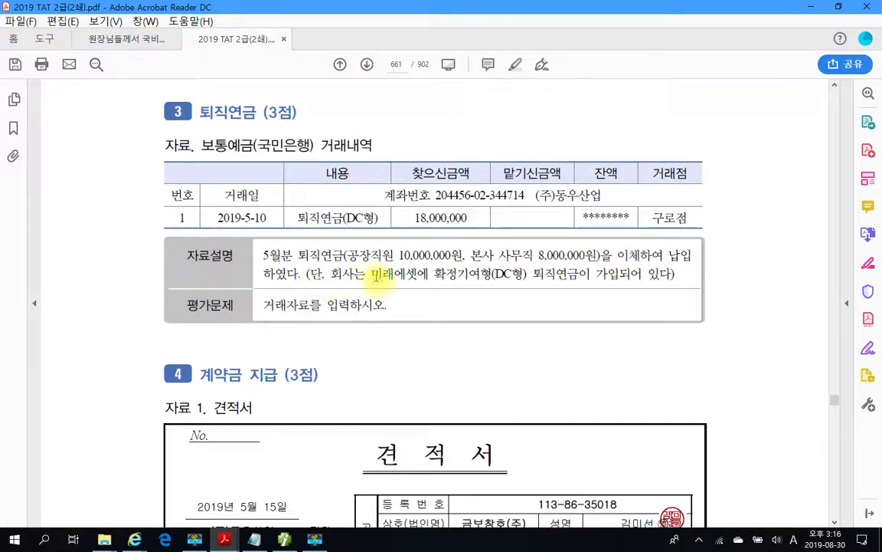
left_click_drag(371, 273, 417, 273)
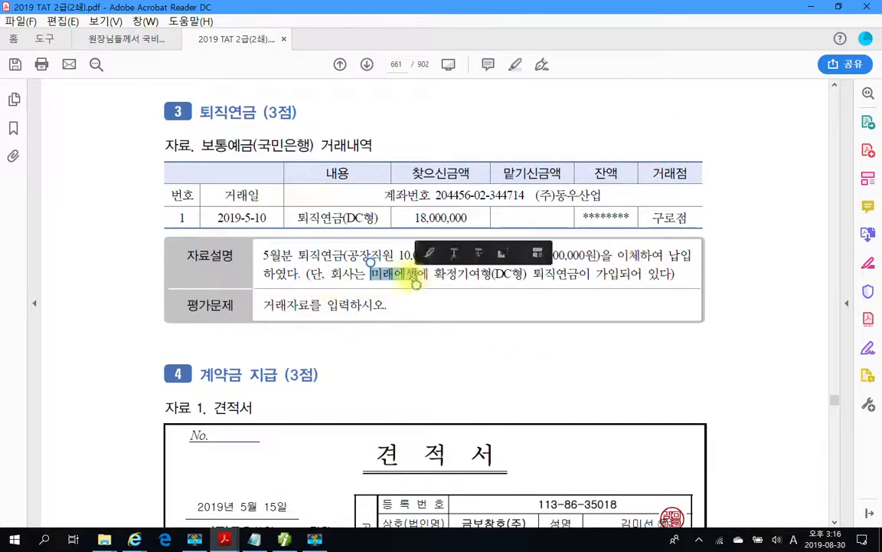
right_click(413, 278)
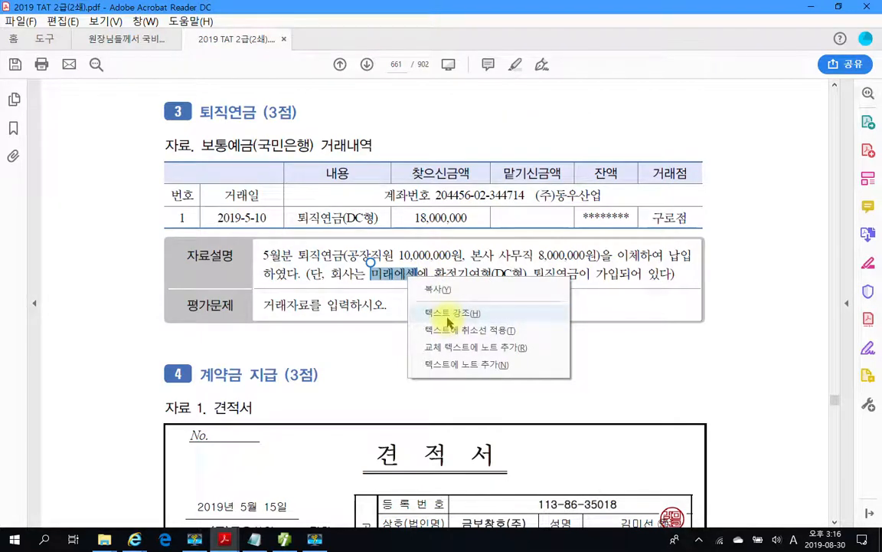
left_click(449, 317)
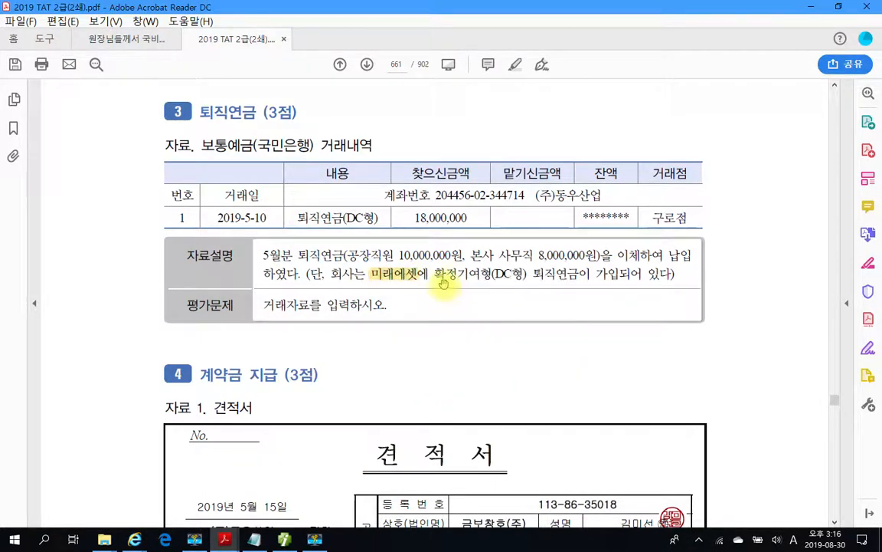
left_click_drag(434, 273, 504, 274)
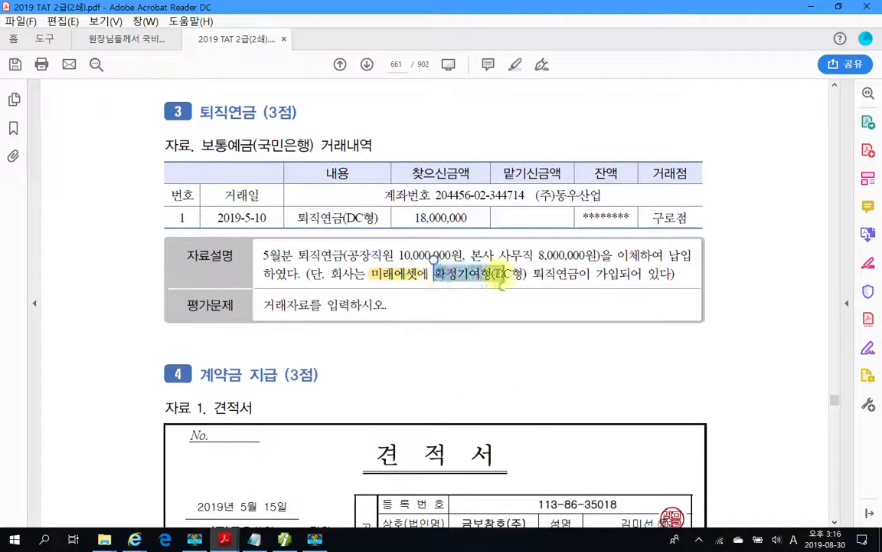
right_click(488, 280)
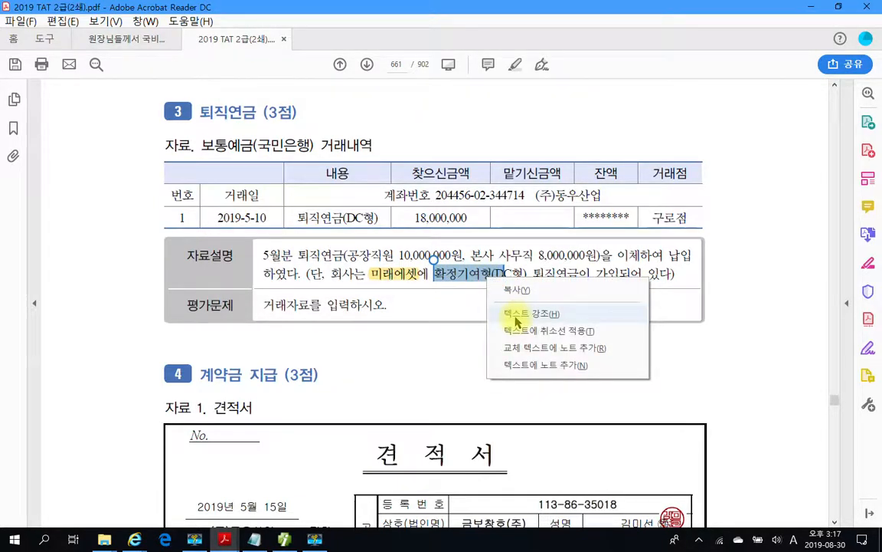
left_click(516, 322)
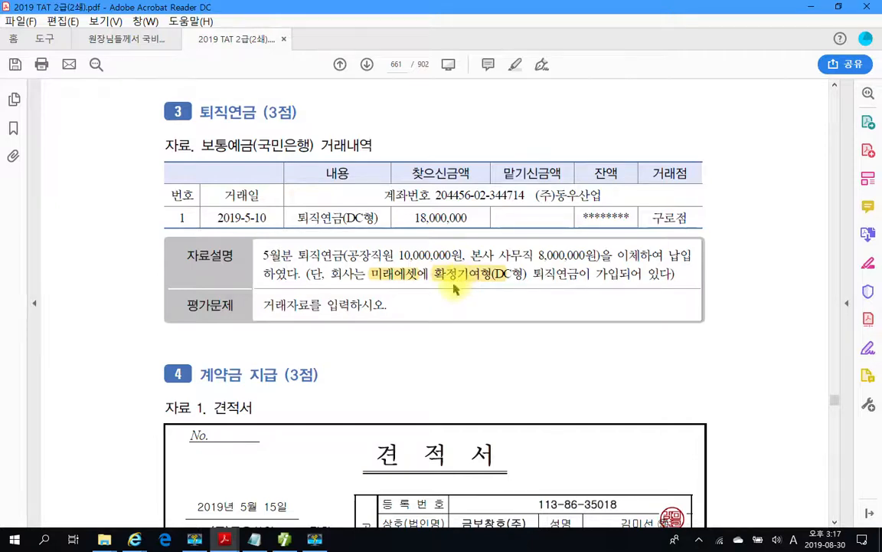
mouse_move(345, 243)
left_mouse_down()
mouse_move(366, 265)
mouse_move(593, 266)
left_mouse_up()
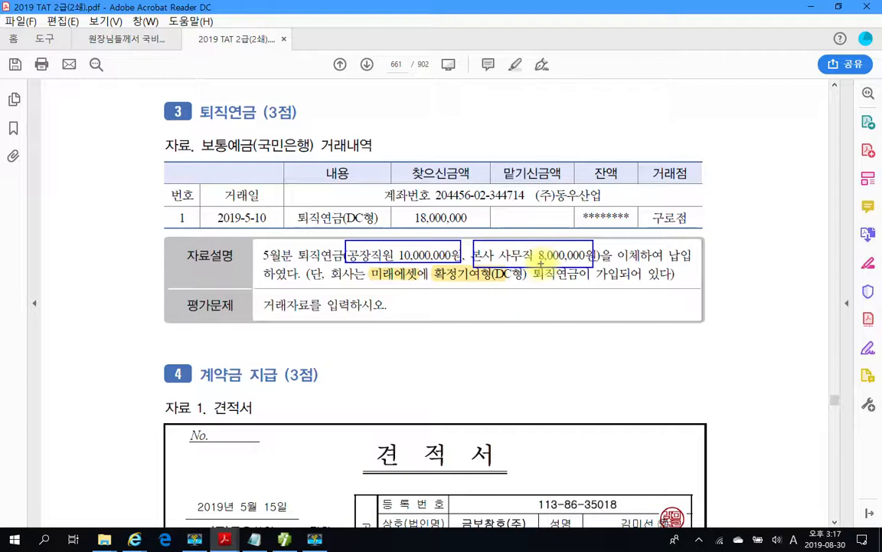
key("Escape")
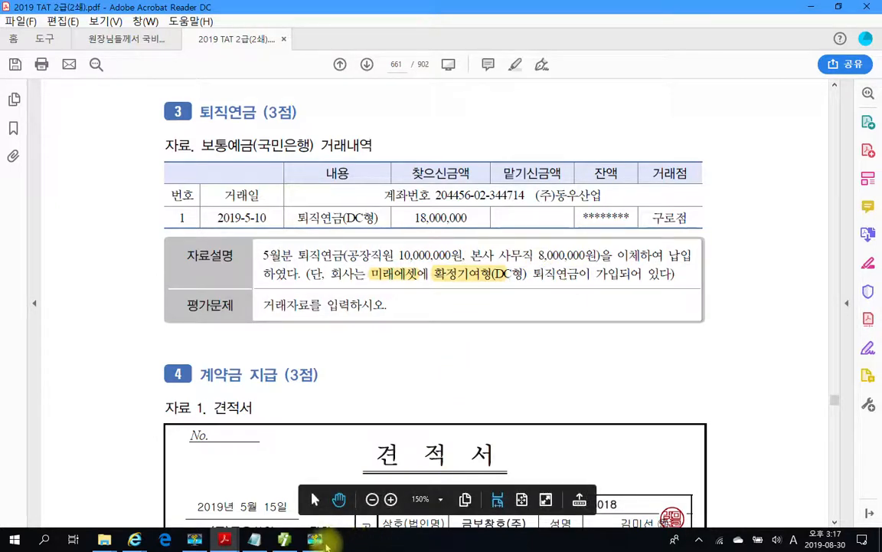
left_click(315, 539)
left_click(315, 539)
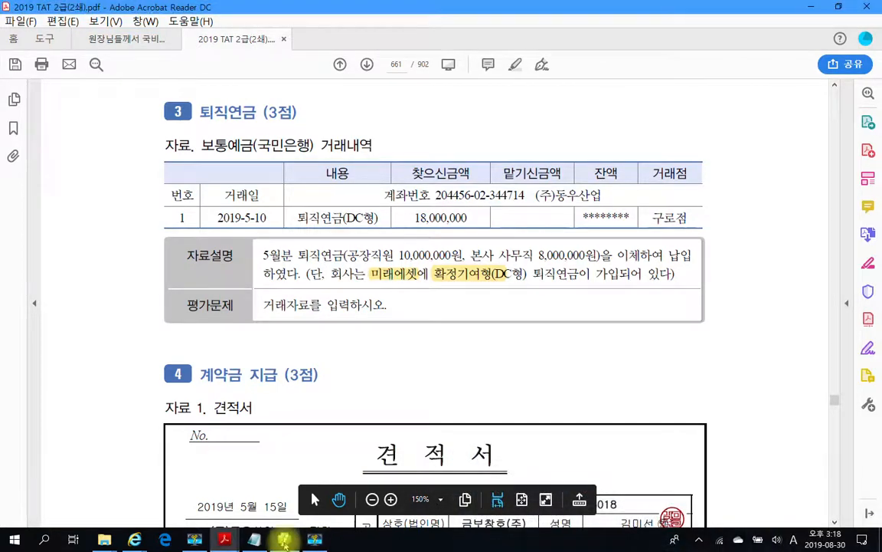
Switch to the accounting program and set the 일반전표입력 voucher date to month 05, day 10
left_click(285, 539)
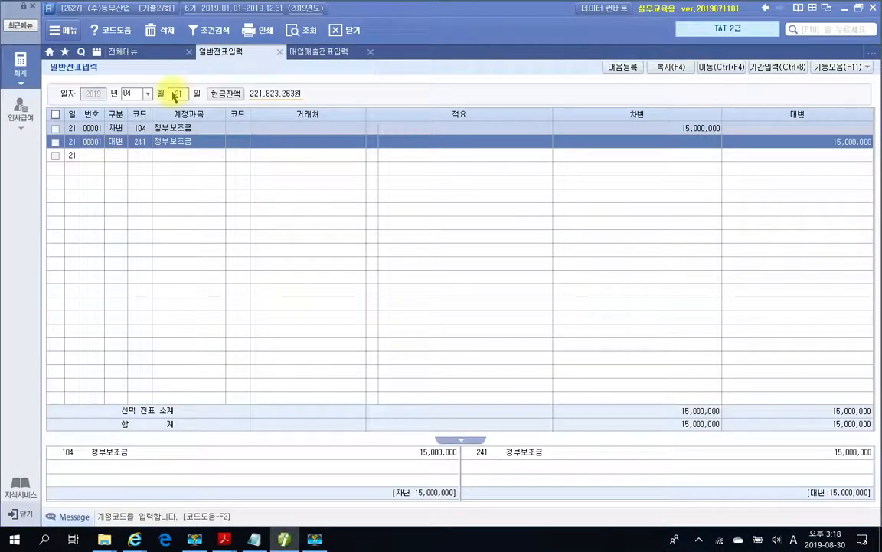
left_click(133, 91)
type("5")
key("Return")
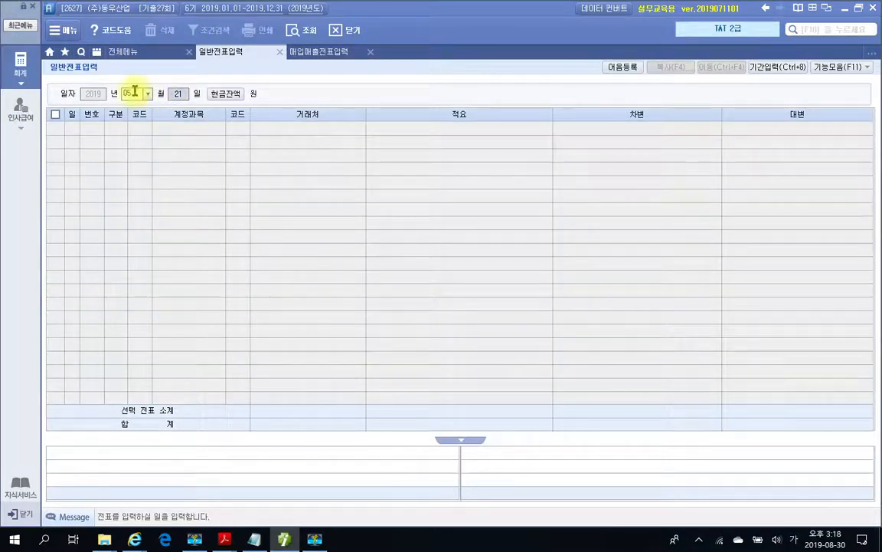
type("10")
key("Return")
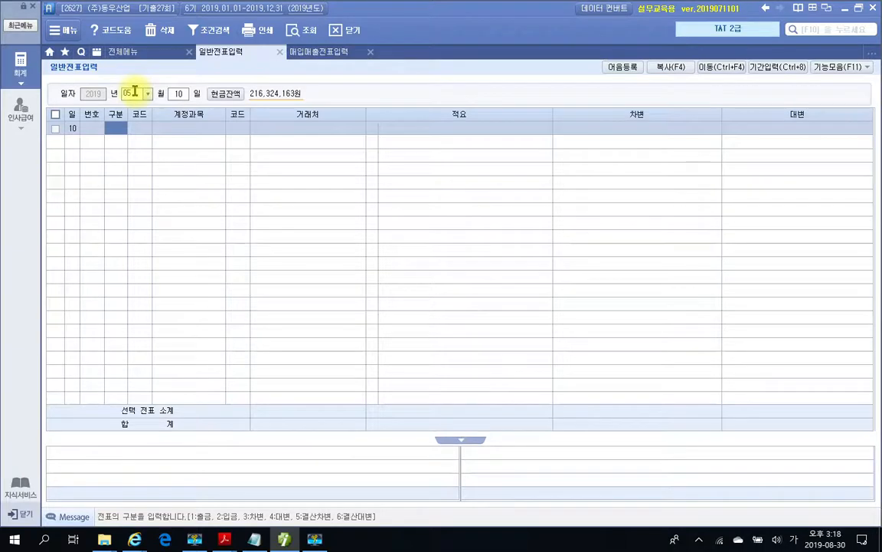
Enter a debit (차변) line for account 508 퇴직급여 with an amount of 10,000,000
type("3")
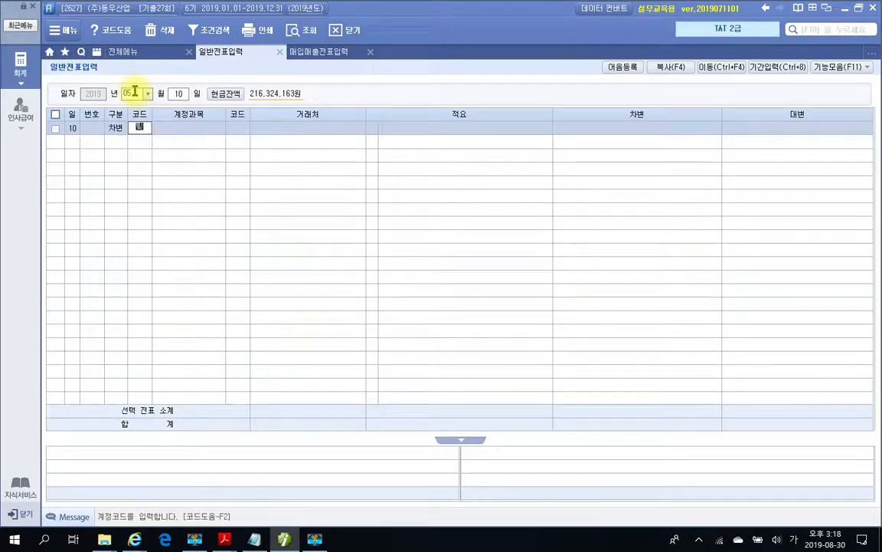
type("퇴직")
key("Return")
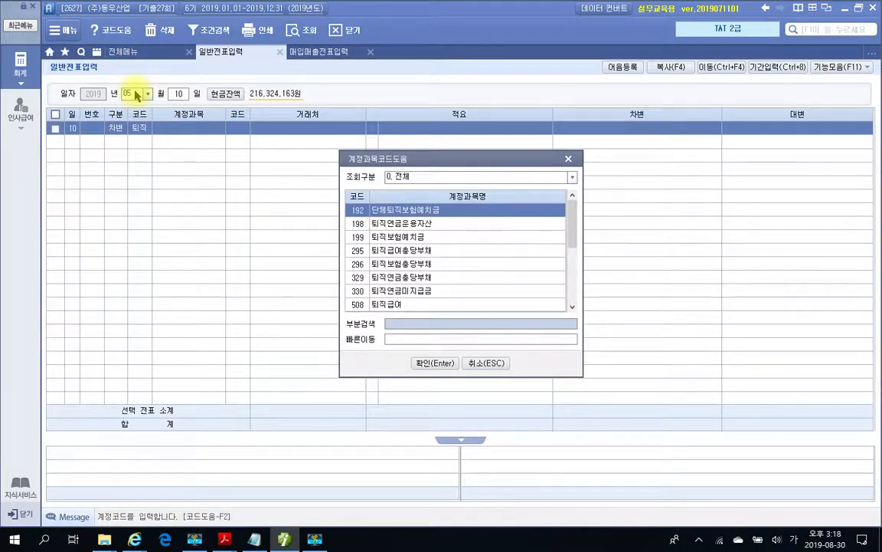
key("Down")
key("Down")
key("Down")
key("Down")
key("Down")
key("Down")
key("Down")
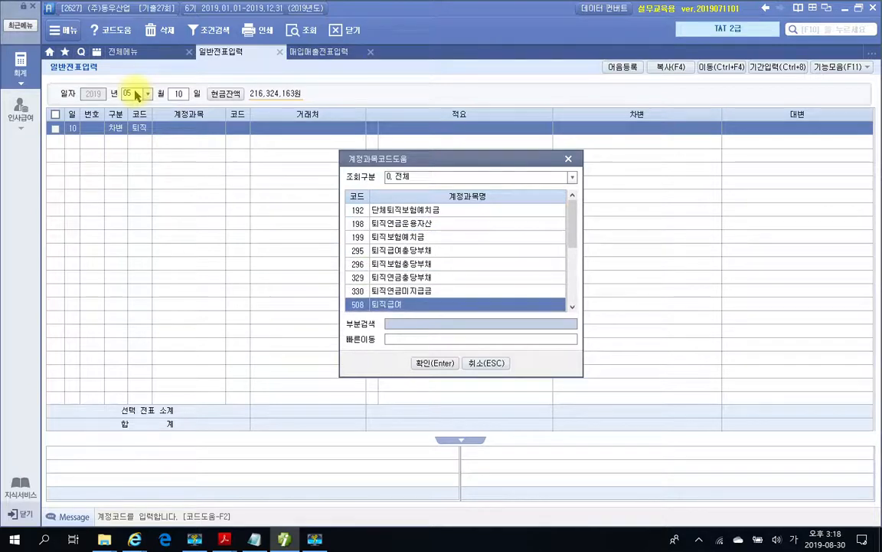
key("Return")
key("Return")
key("Return")
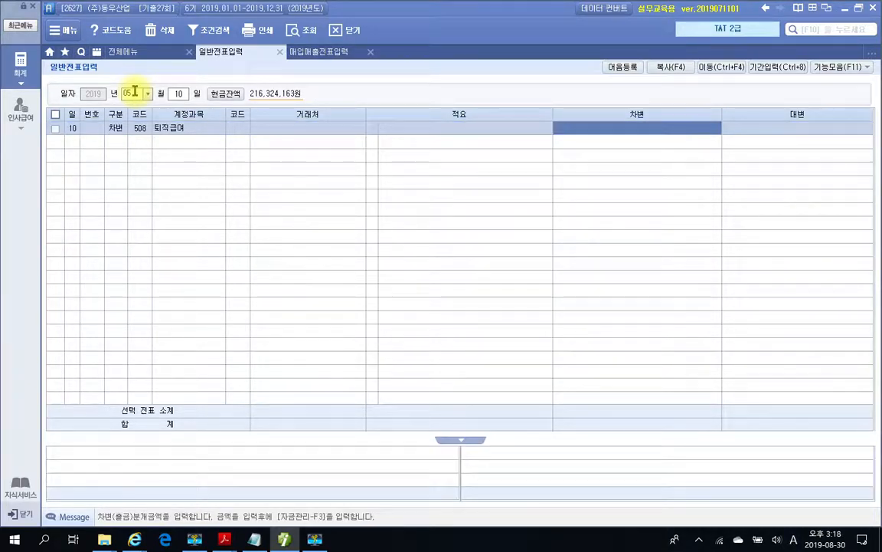
type("10000000000")
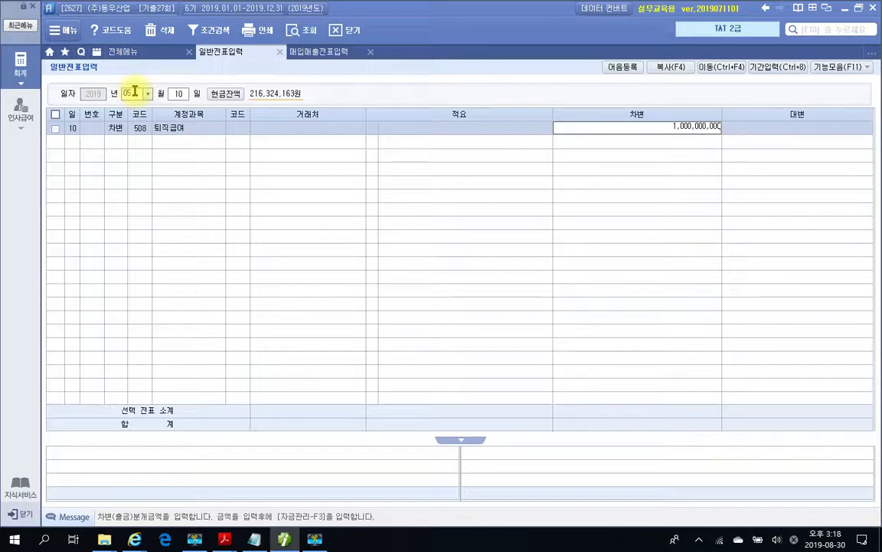
key("Return")
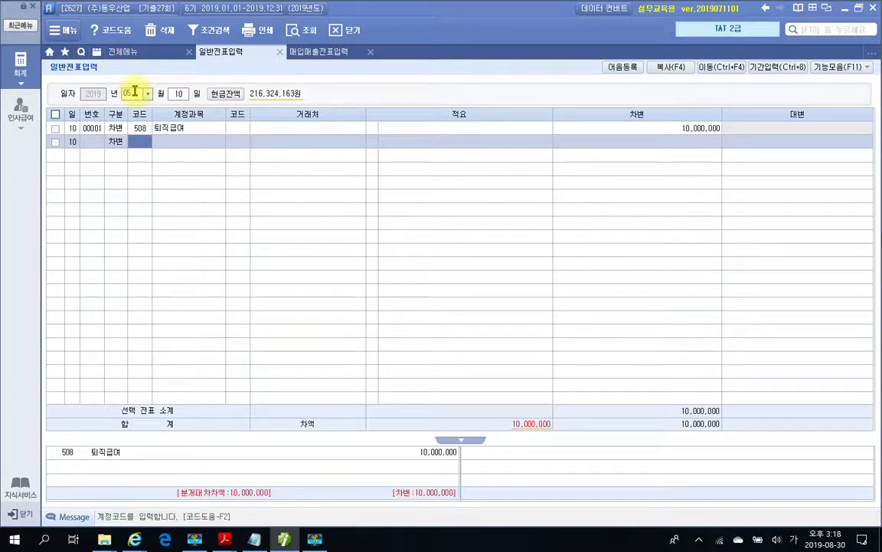
Enter a second debit (차변) line for account 806 퇴직급여 with an amount of 8,000,000
type("퇴직")
key("Return")
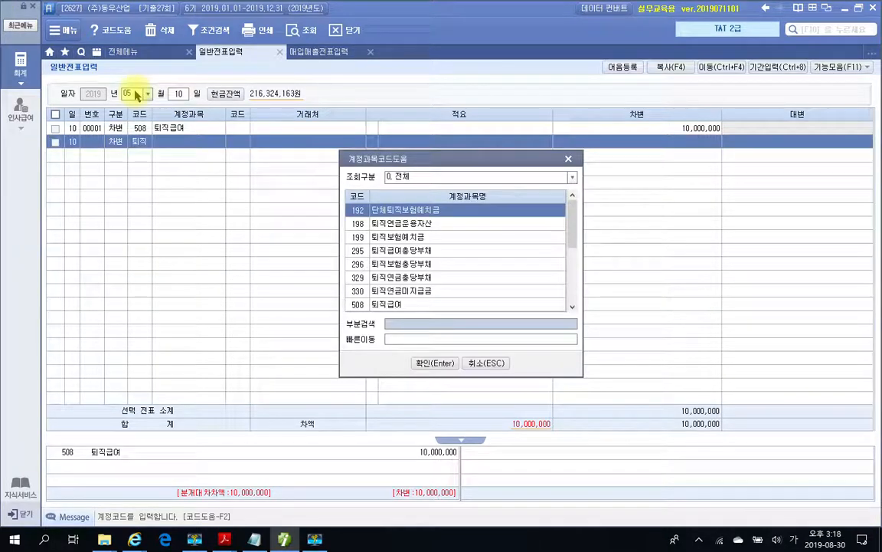
key("Down")
key("Down")
key("Down")
key("Down")
key("Down")
key("Down")
key("Down")
key("Down")
key("Down")
key("Down")
key("Down")
key("Down")
key("Down")
key("Down")
key("Down")
key("Down")
key("Down")
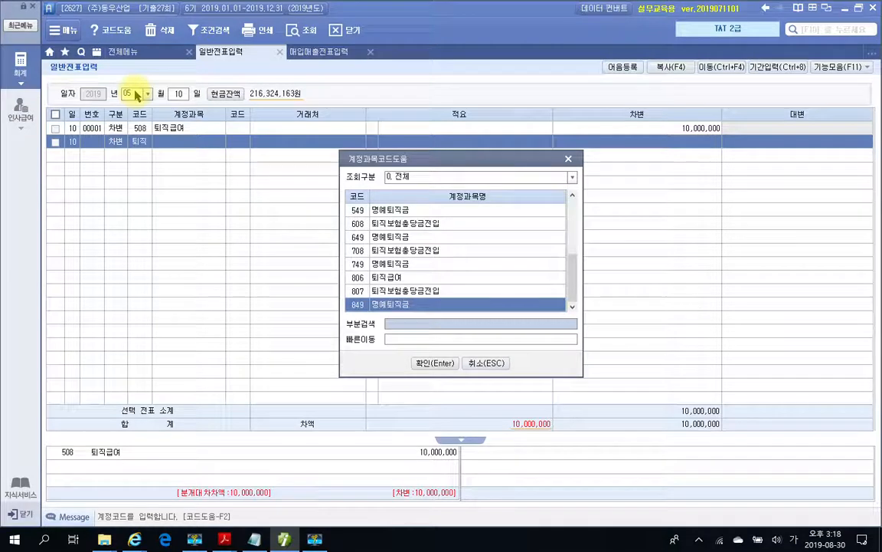
key("Up")
key("Up")
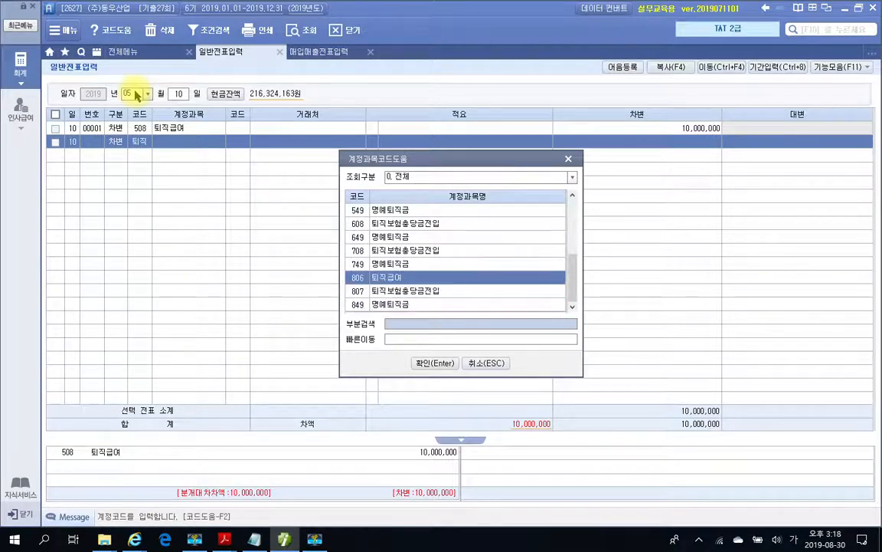
key("Return")
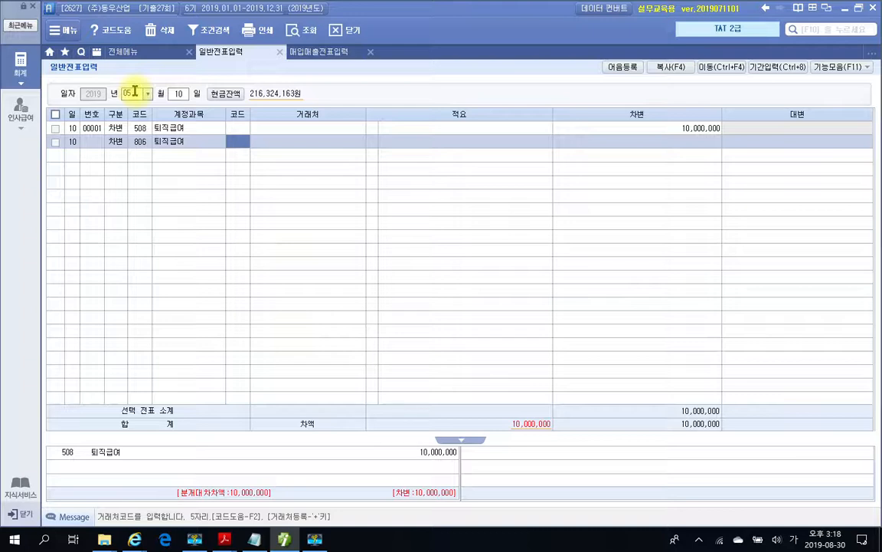
key("Return")
key("Return")
key("Return")
key("Return")
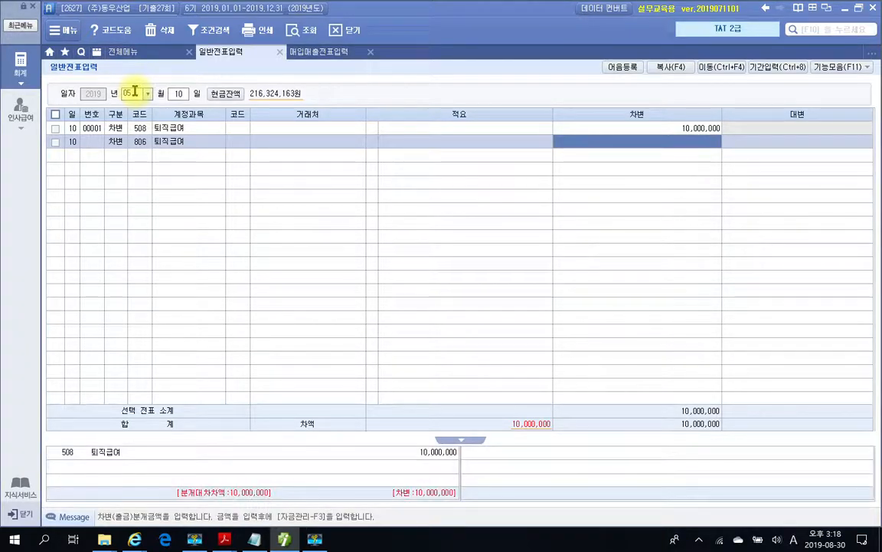
type("8000000")
key("Return")
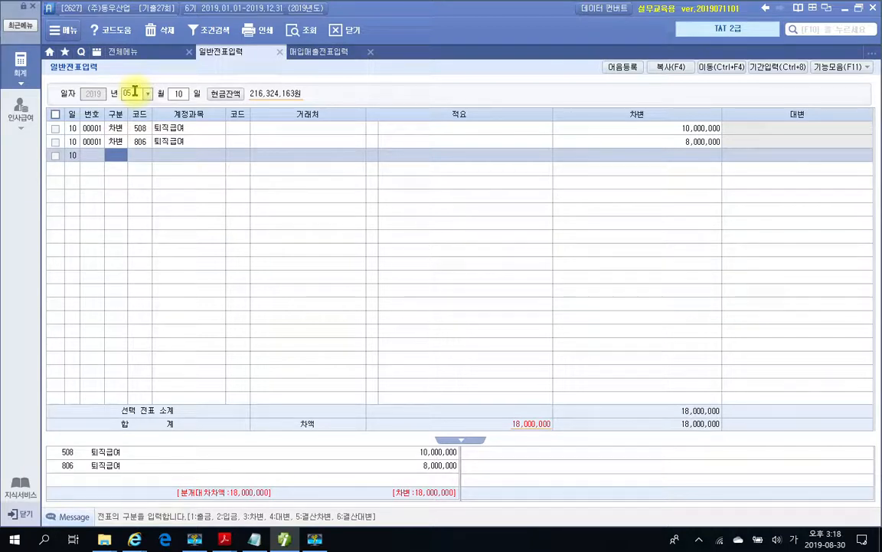
Enter a credit (대변) line for account 103 보통예금 with 국민은행 (98001) as counterparty and an amount of 18,000,000
key("4")
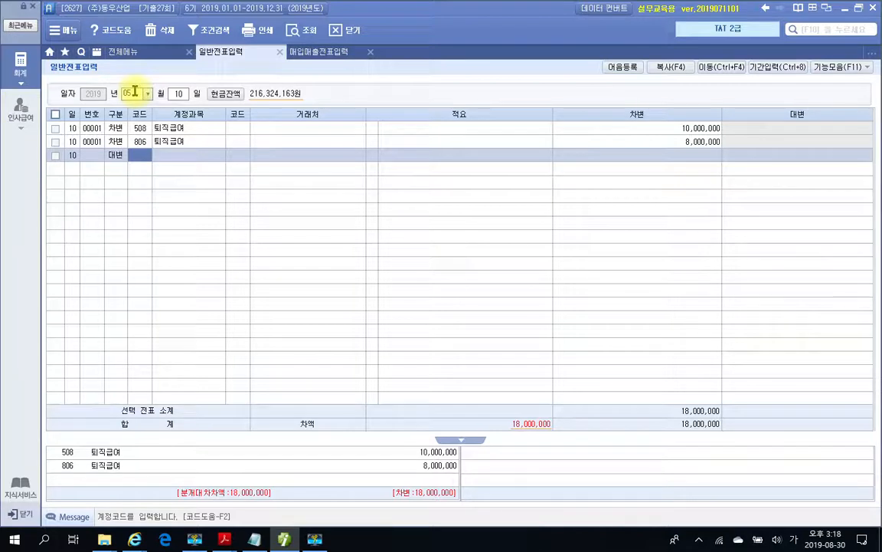
type("103")
key("Return")
type("국")
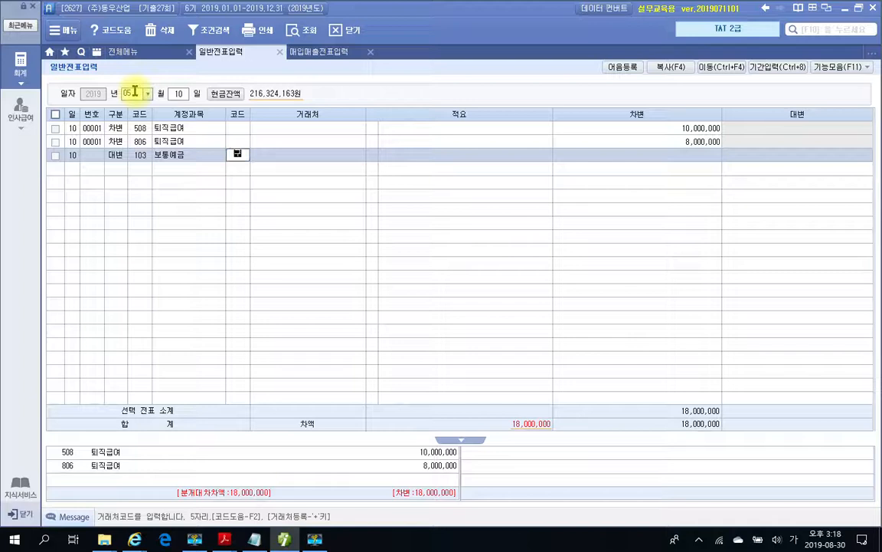
type("민")
key("Return")
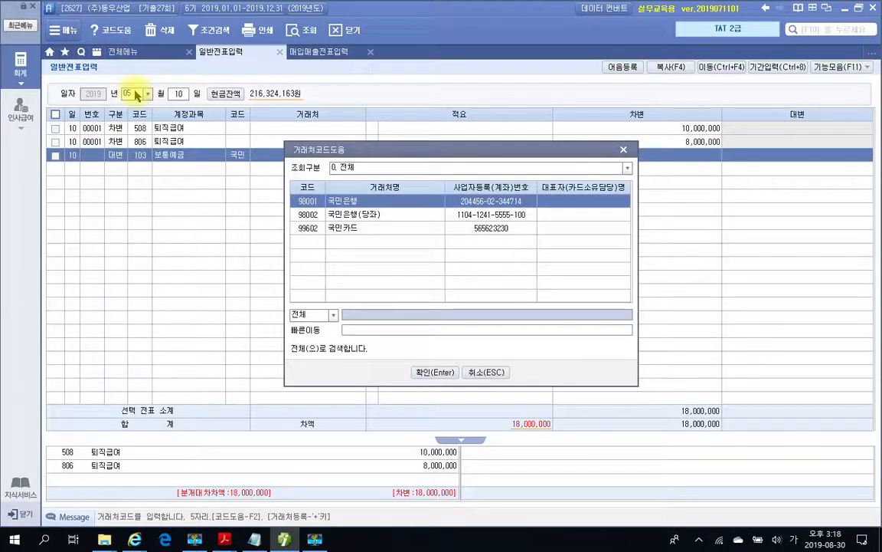
key("Return")
key("Return")
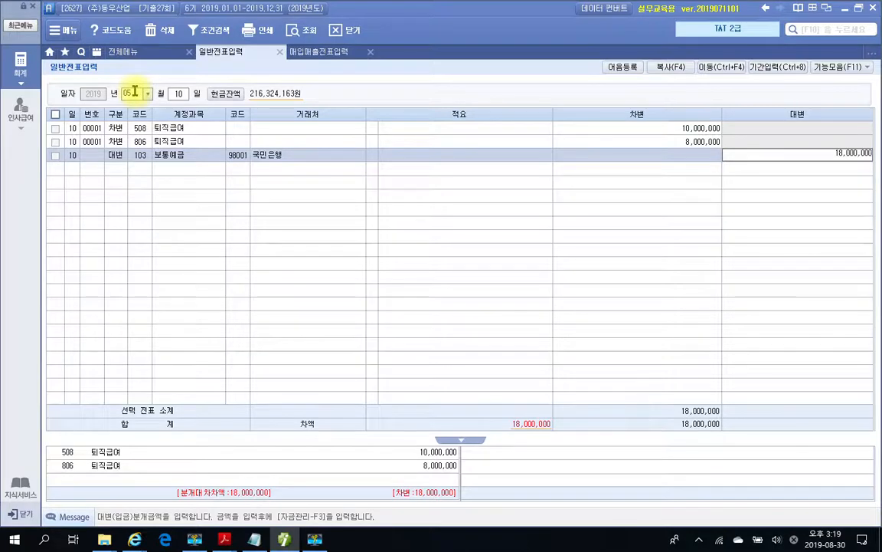
key("Return")
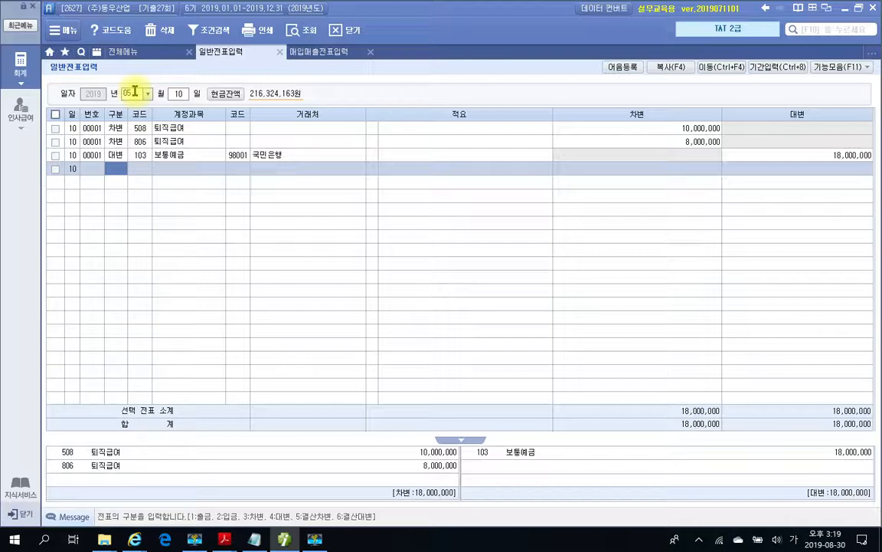
Switch back to the 2019 TAT 2급(2쇄).pdf document in Adobe Acrobat Reader and examine the 견적서 of question 4, 계약금 지급
left_click(225, 539)
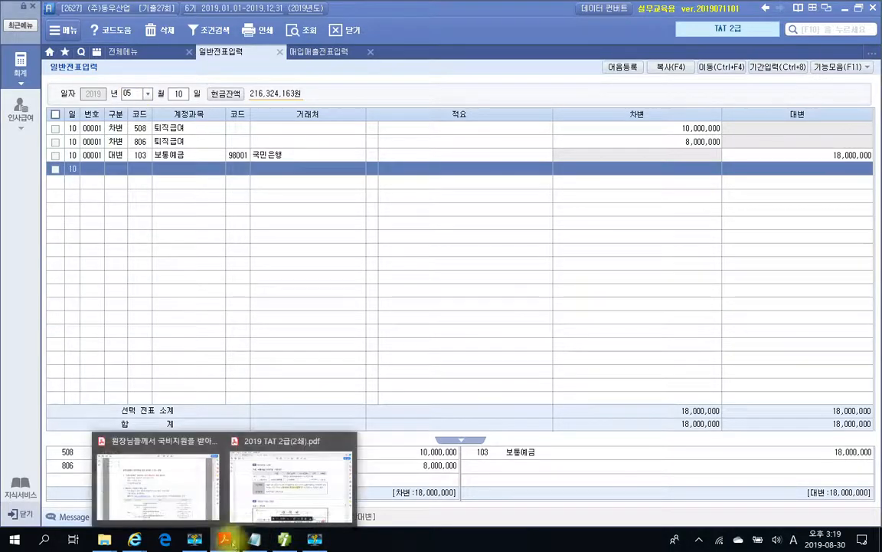
left_click(230, 474)
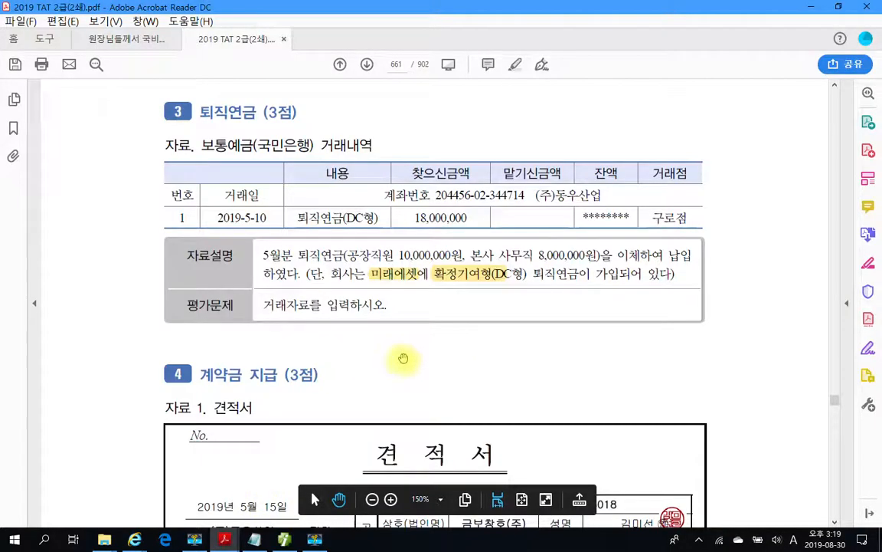
scroll(403, 358, "down", 6)
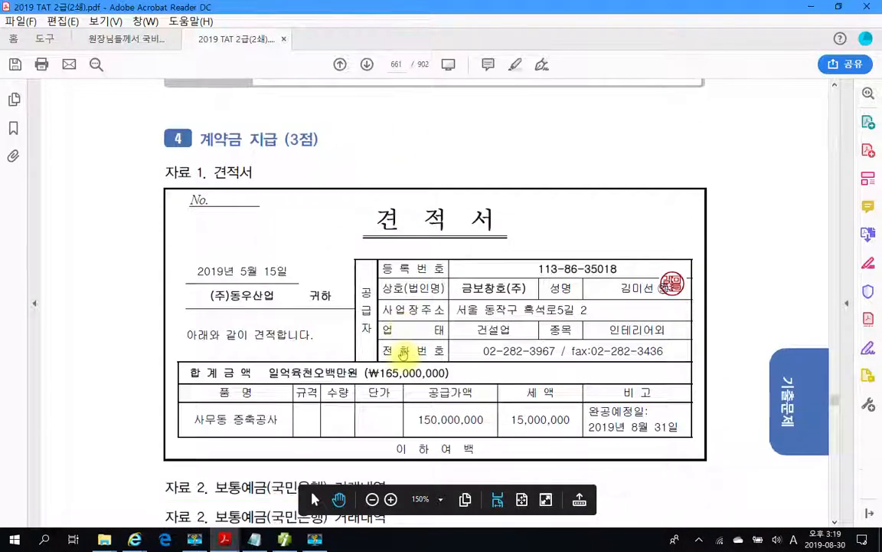
scroll(403, 353, "down", 3)
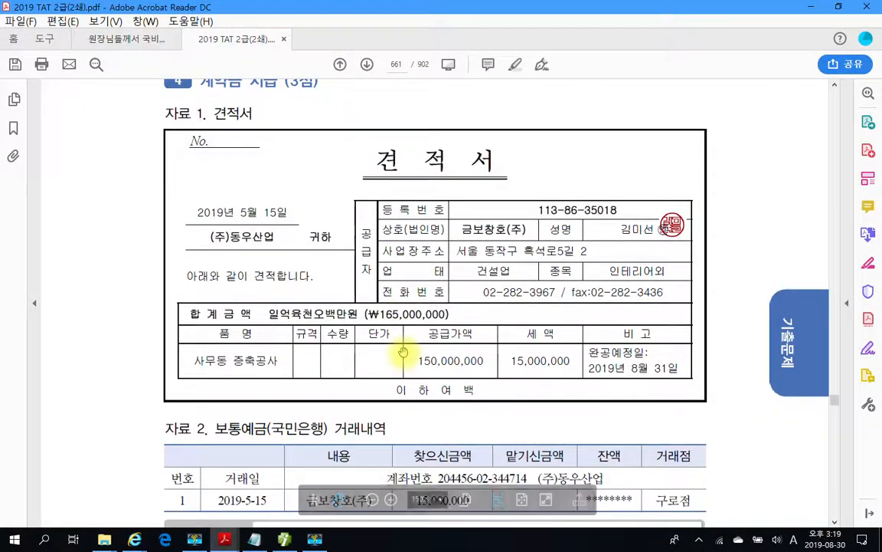
Examine question 4's 보통예금(국민은행) 거래내역 and its 자료설명 about the contract deposit for the 사무동 증축공사
scroll(402, 349, "down", 1)
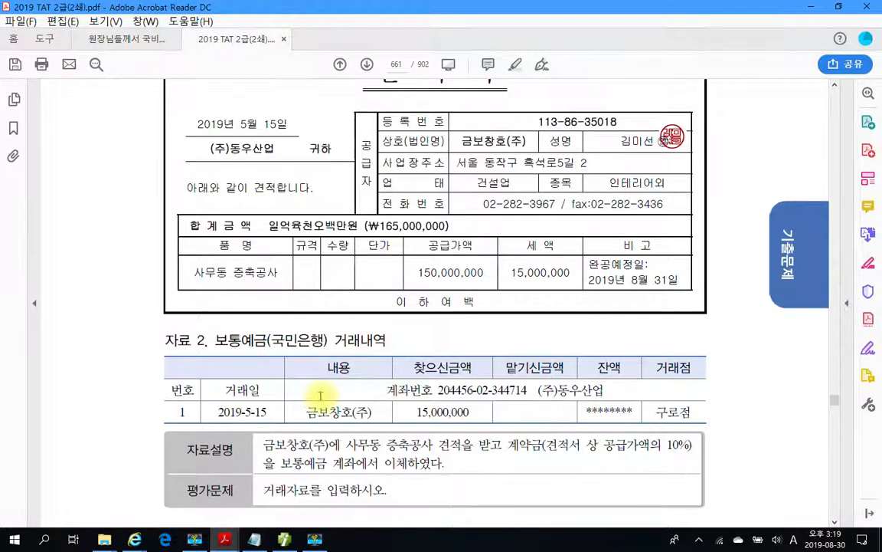
scroll(287, 357, "down", 2)
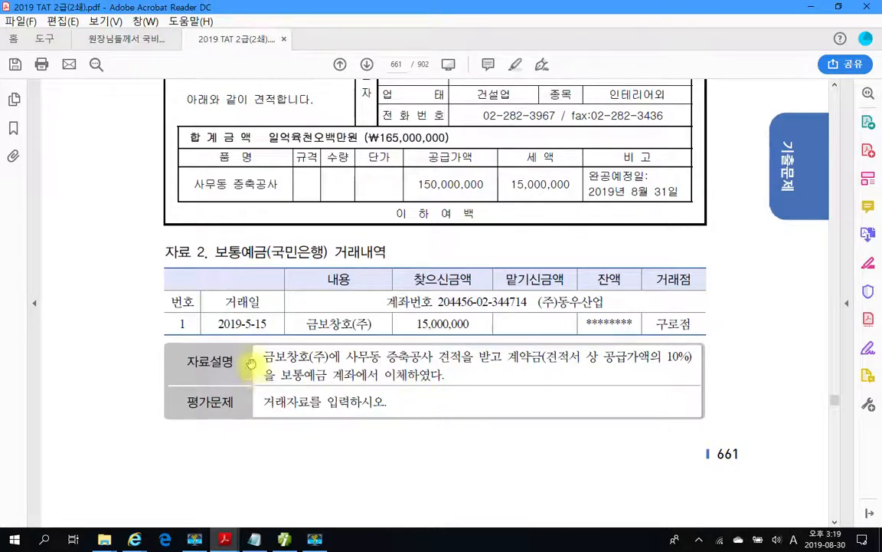
scroll(391, 325, "up", 3)
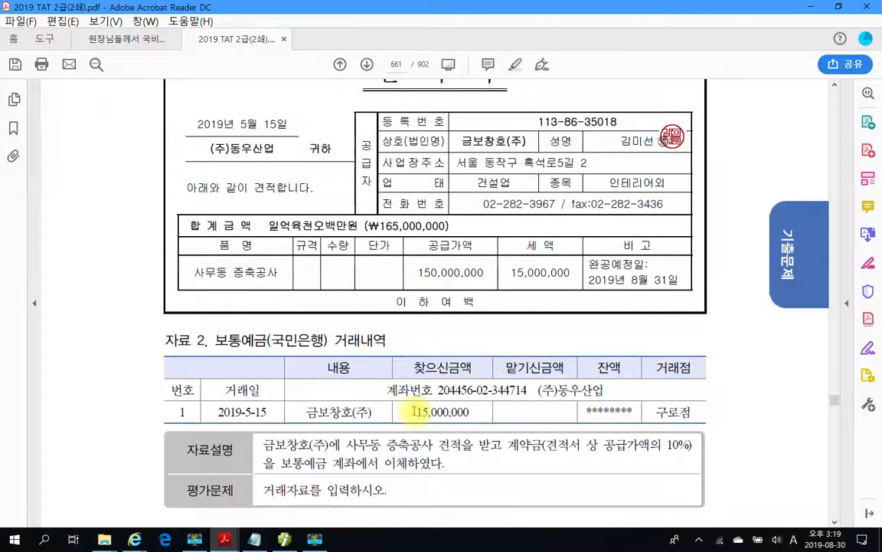
scroll(414, 411, "down", 3)
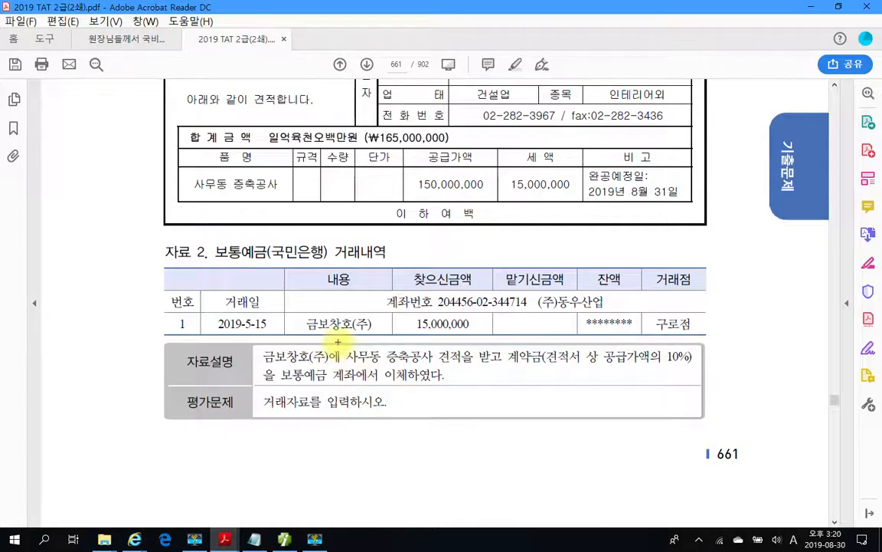
left_click_drag(337, 345, 473, 371)
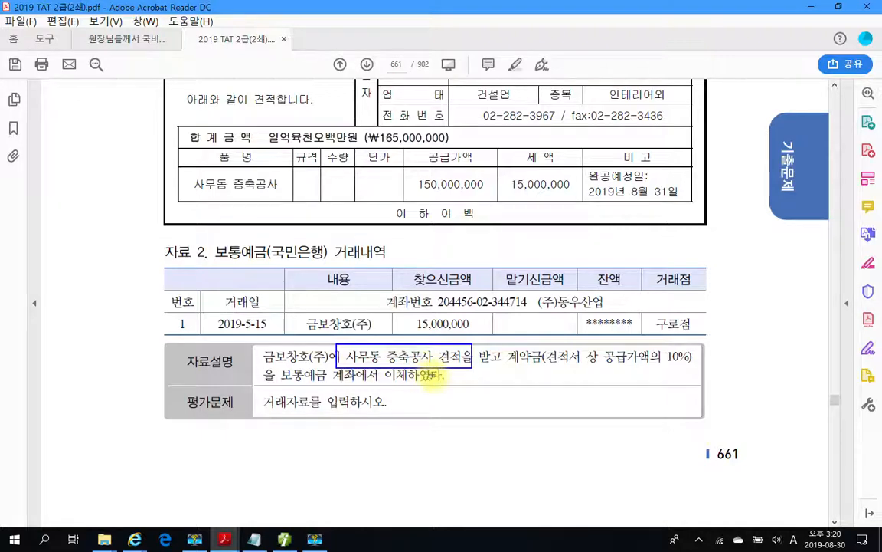
mouse_move(441, 368)
left_mouse_down()
mouse_move(487, 418)
mouse_move(482, 426)
left_mouse_up()
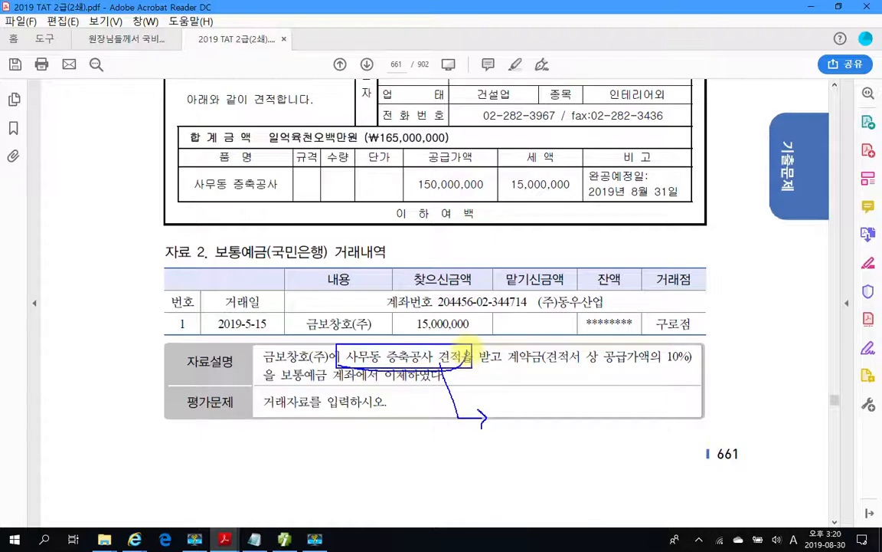
mouse_move(339, 354)
left_mouse_down()
mouse_move(379, 342)
mouse_move(436, 354)
mouse_move(357, 368)
mouse_move(332, 357)
mouse_move(367, 334)
mouse_move(432, 343)
mouse_move(427, 367)
left_mouse_up()
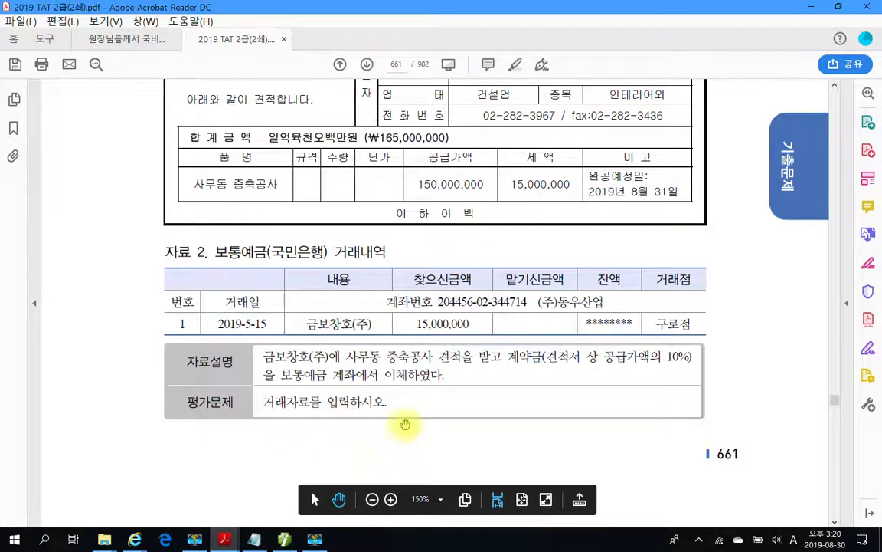
Switch to the accounting program's 일반전표입력 screen and set the voucher date to May 15
left_click(284, 540)
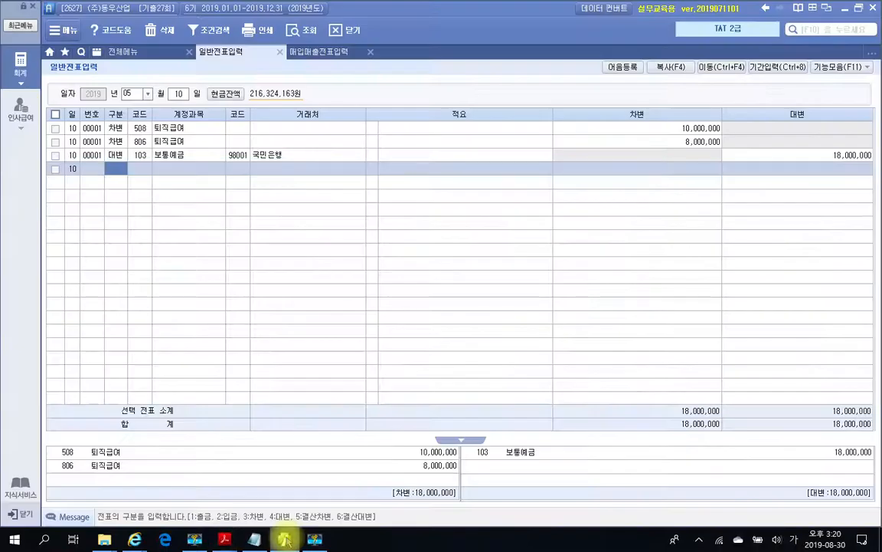
left_click(179, 94)
type("11")
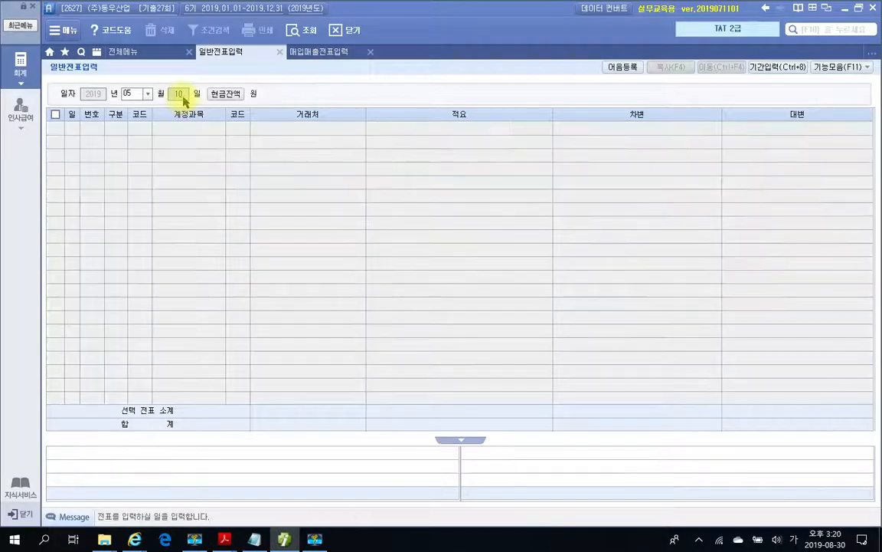
type("5")
key("Return")
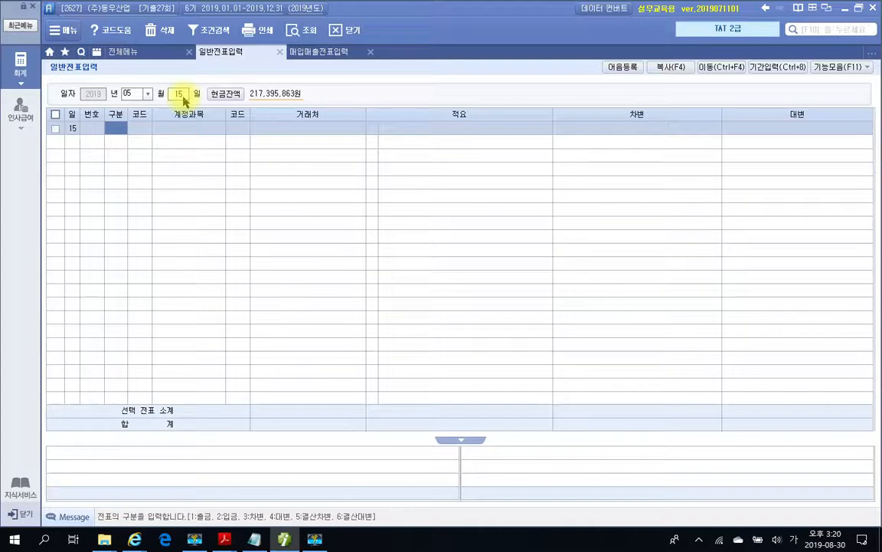
Enter a debit (차변) line for account 214 건설중인자산 with an amount of 15,000,000
type("3")
key("Return")
type("건물")
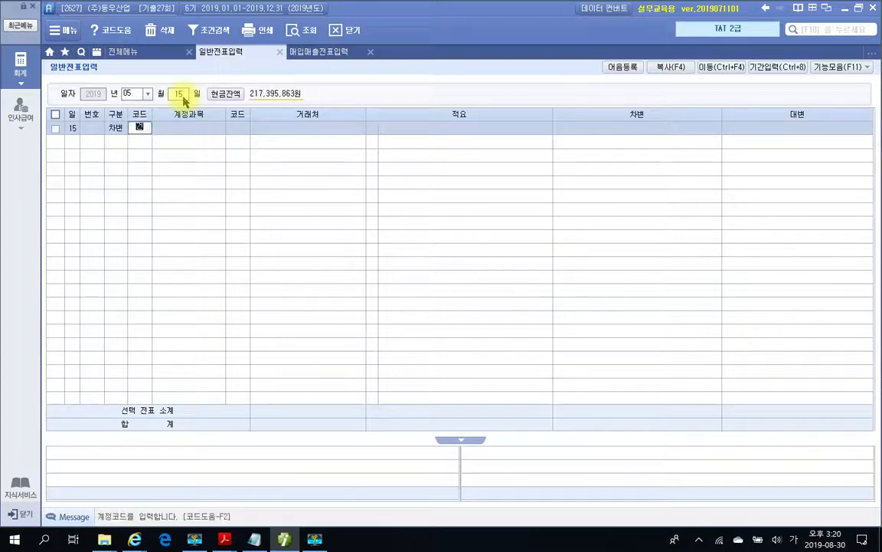
key("Return")
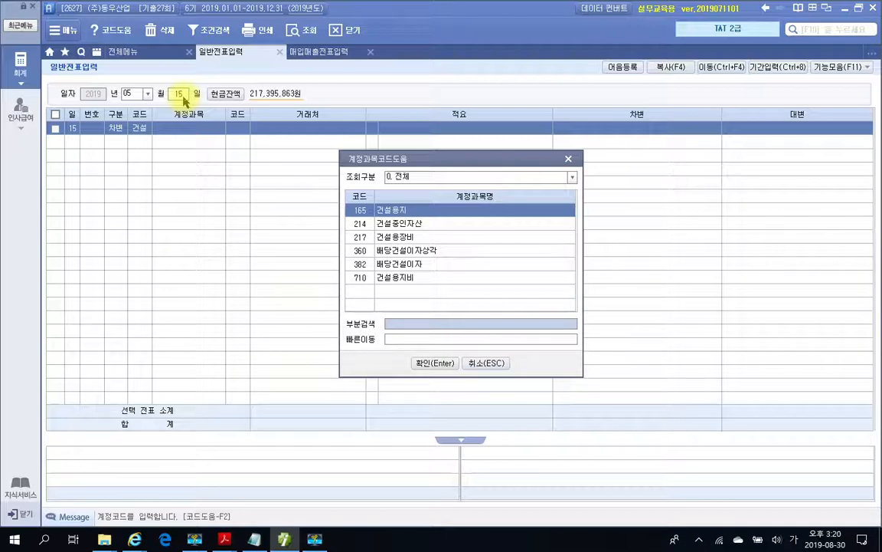
key("Down")
key("Return")
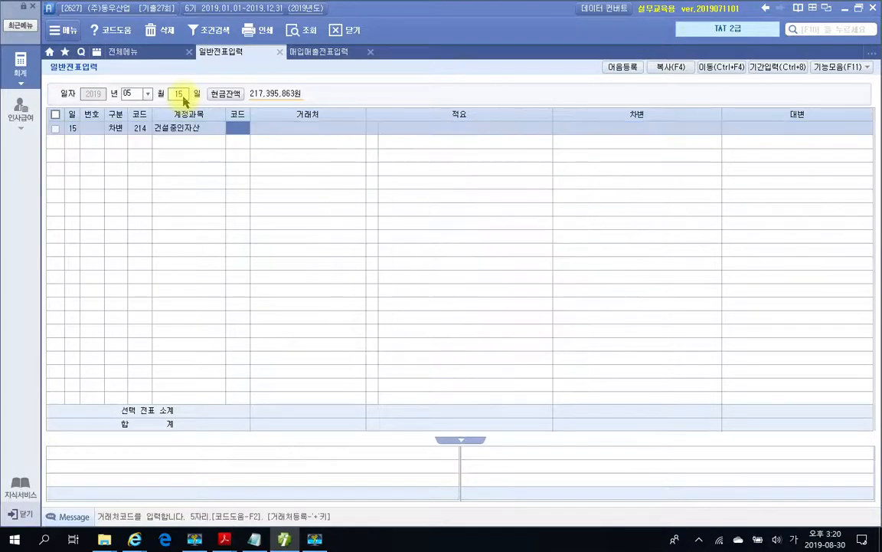
key("Return")
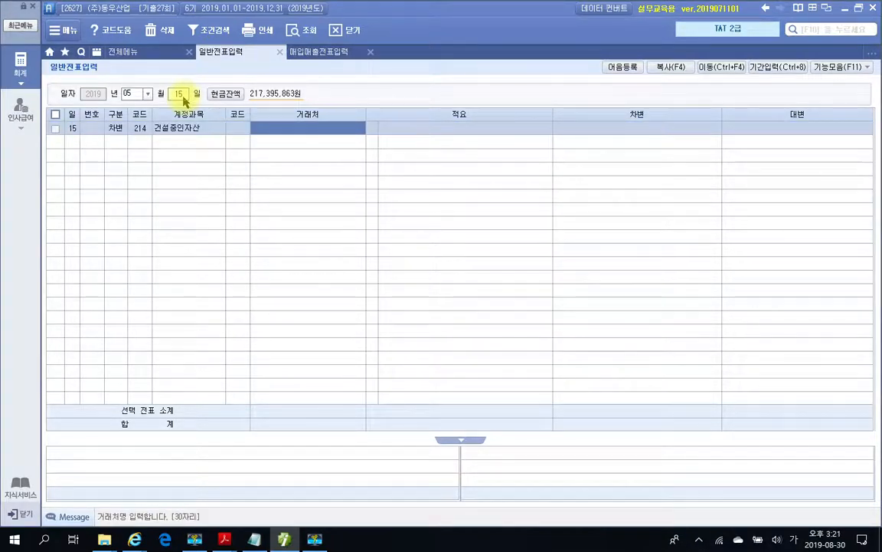
key("Return")
key("Return")
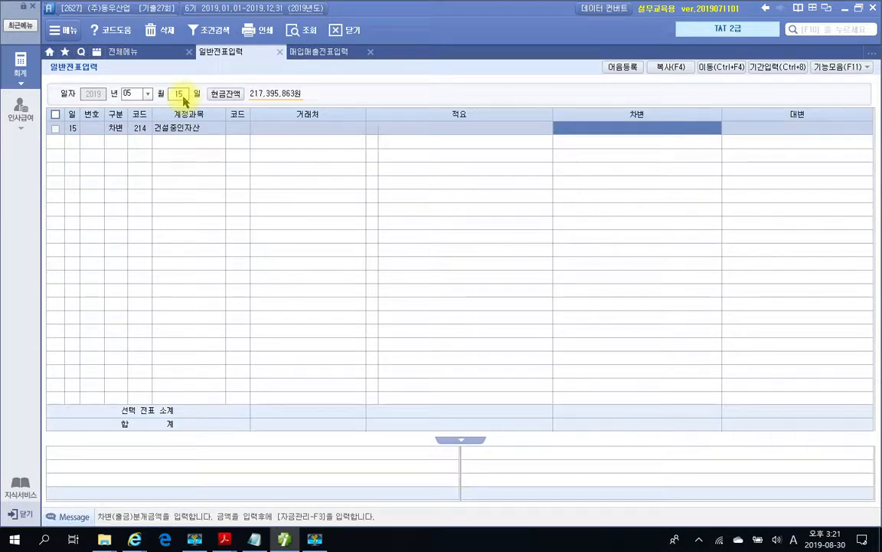
type("15000000")
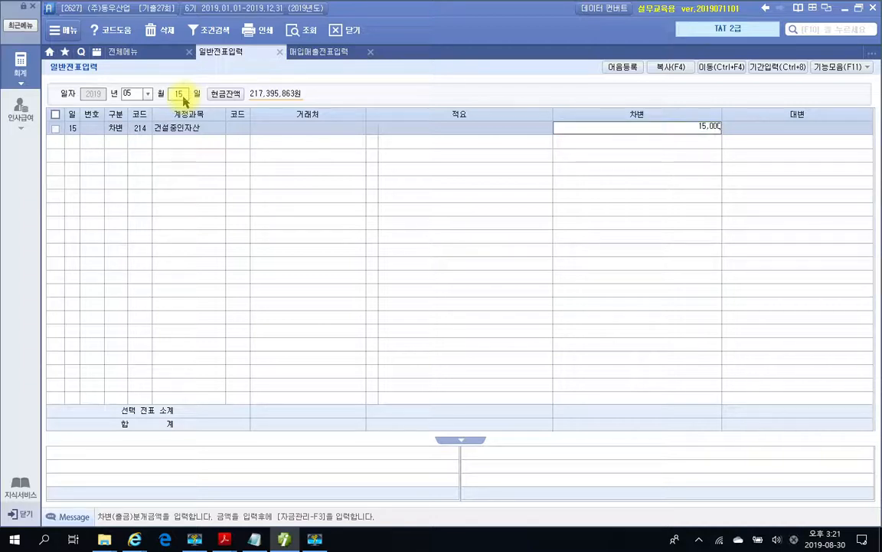
key("Return")
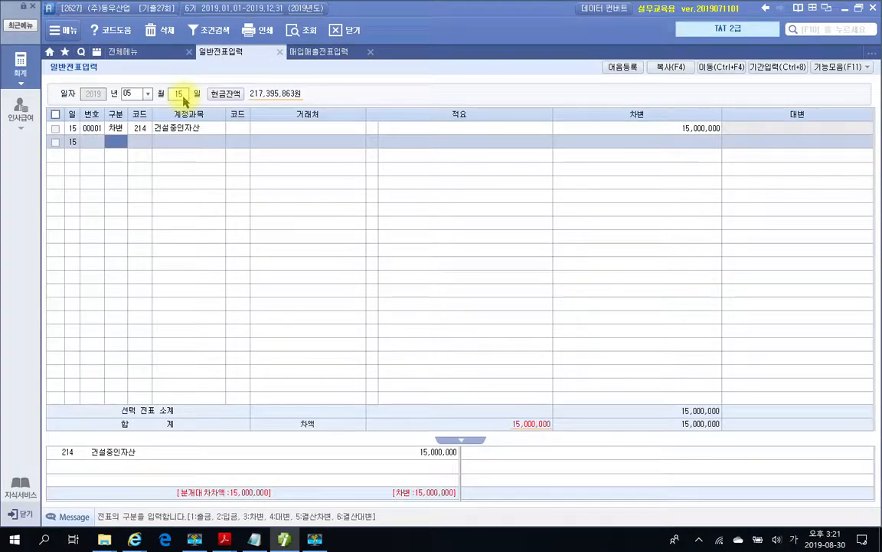
Enter a credit (대변) line for account 103 보통예금 with 국민은행 (98001) as counterparty and an amount of 15,000,000
type("4103")
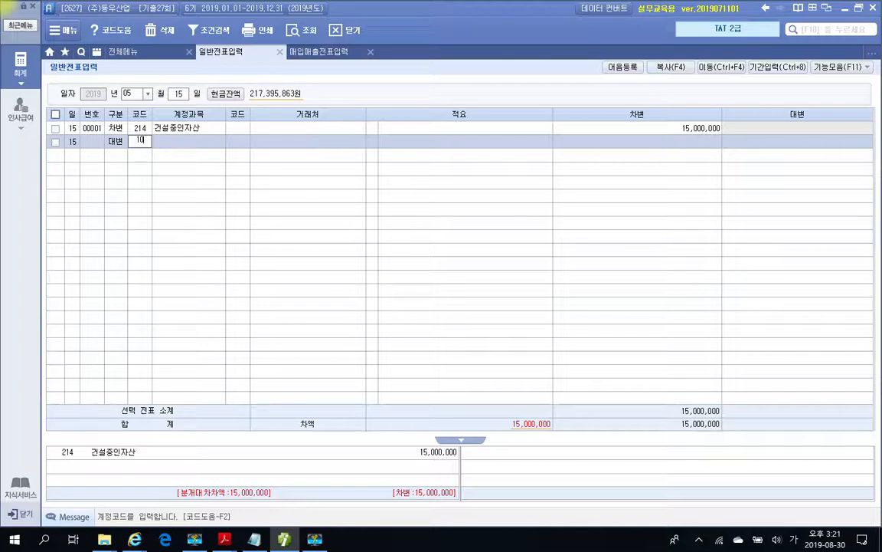
key("Return")
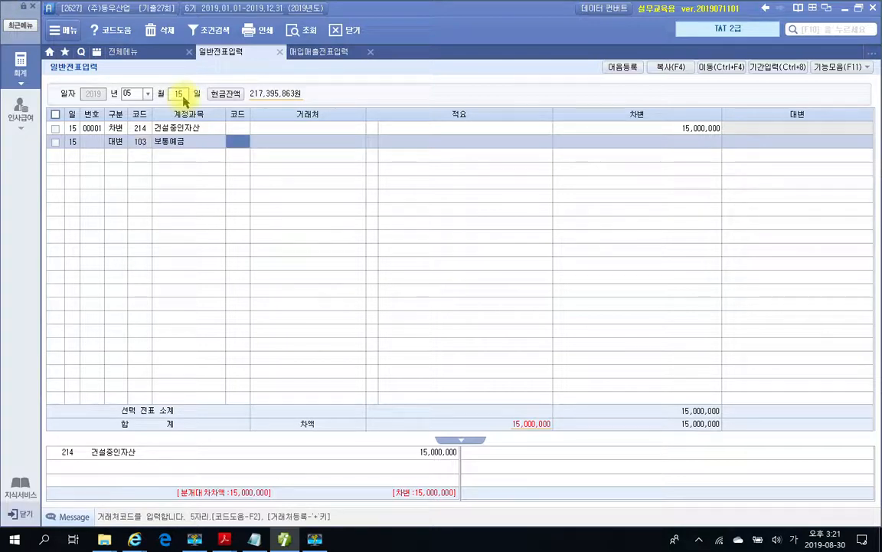
type("국")
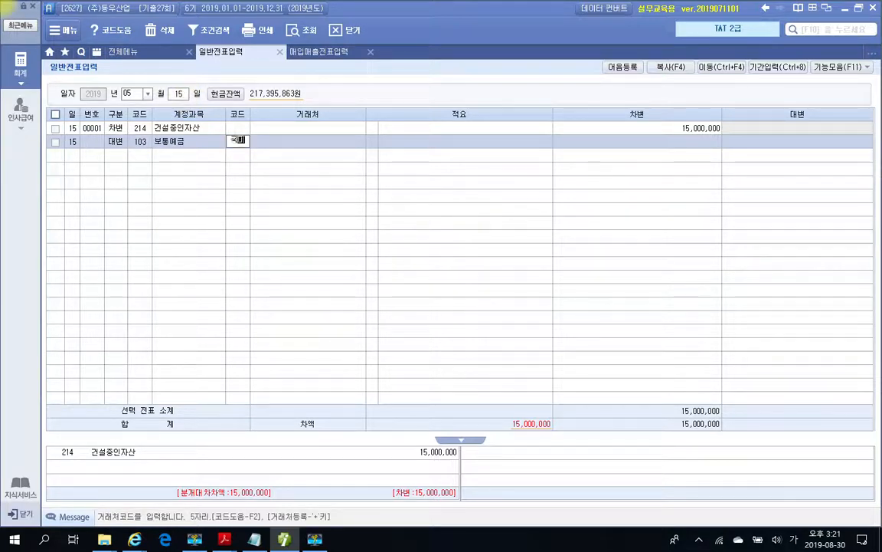
type("민")
key("Return")
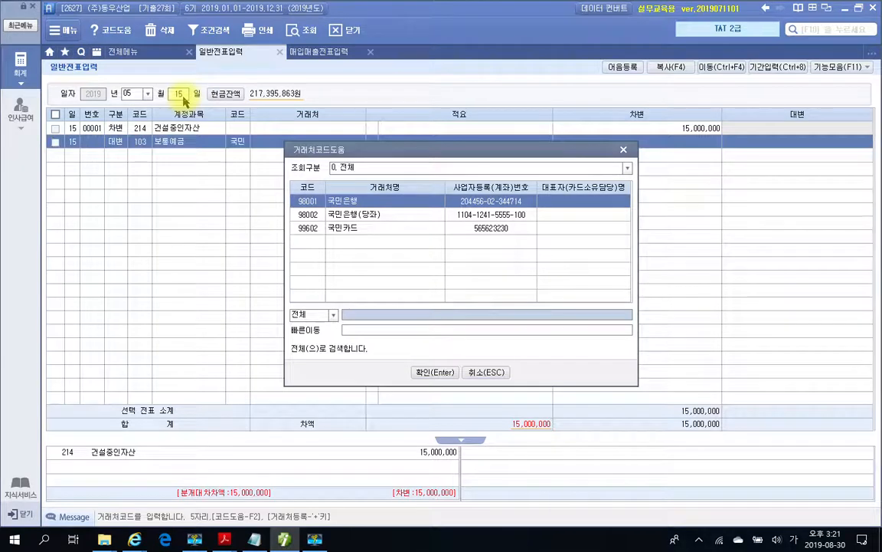
key("Return")
key("Return")
type("15,000,000")
key("Return")
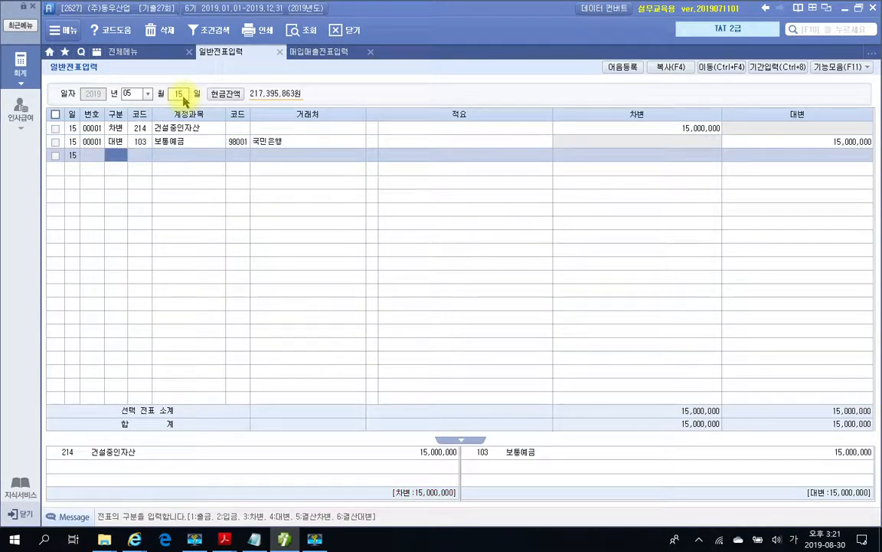
key("Up")
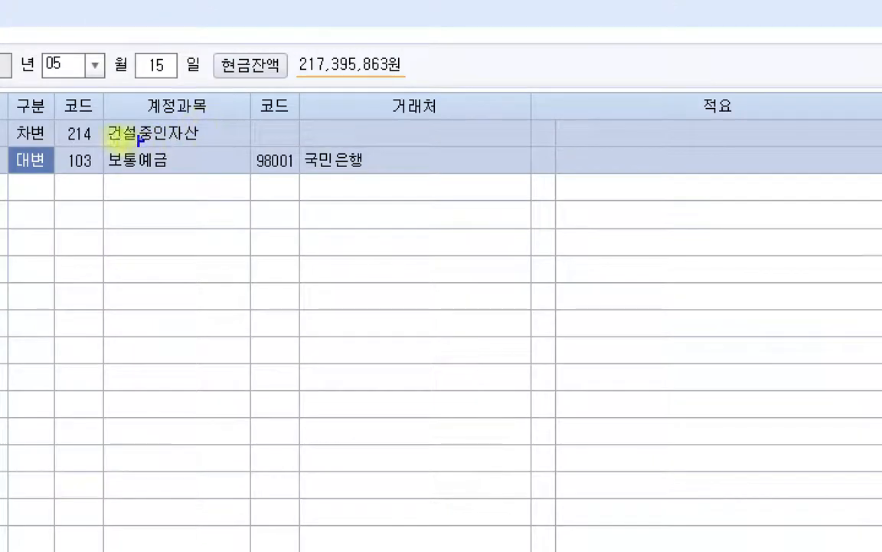
left_click(209, 139)
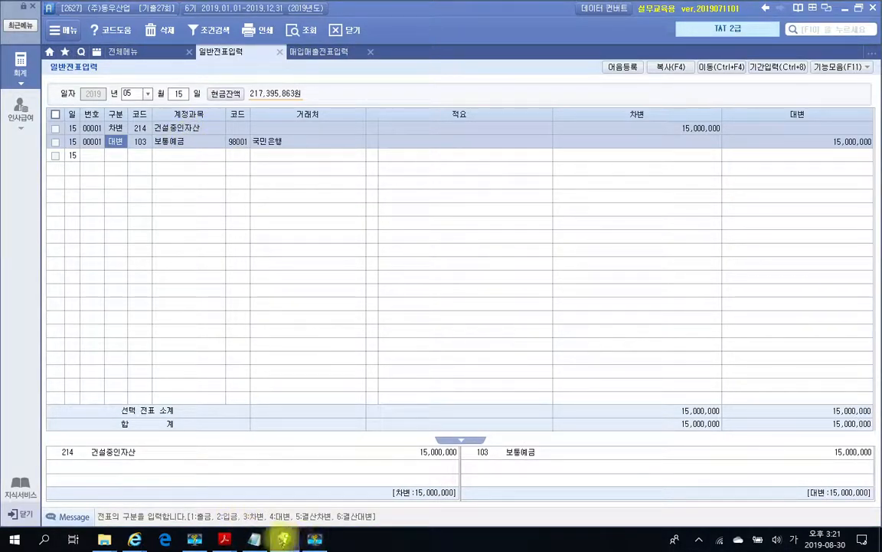
Switch back to the 2019 TAT 2급(2쇄).pdf document in Adobe Acrobat Reader and recheck the 품명 item on question 4's 견적서
left_click(283, 538)
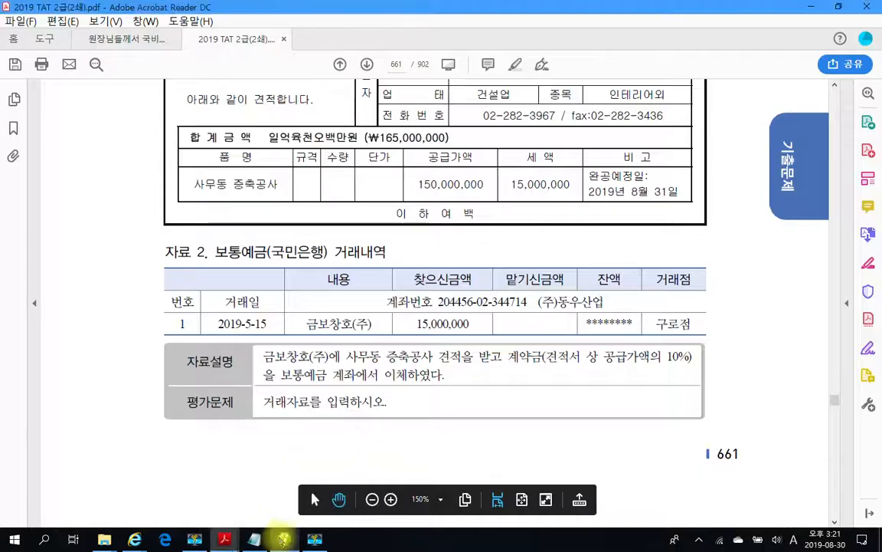
scroll(242, 338, "up", 2)
scroll(246, 338, "up", 4)
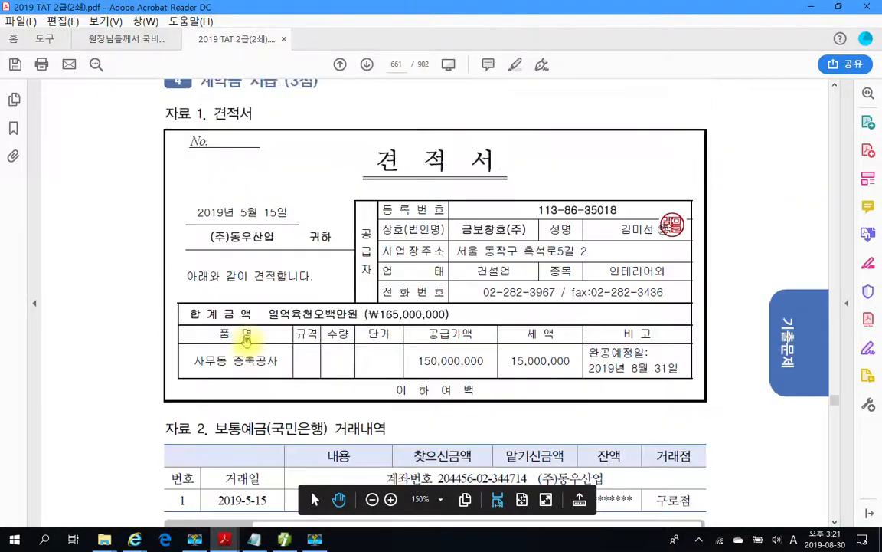
scroll(246, 343, "up", 1)
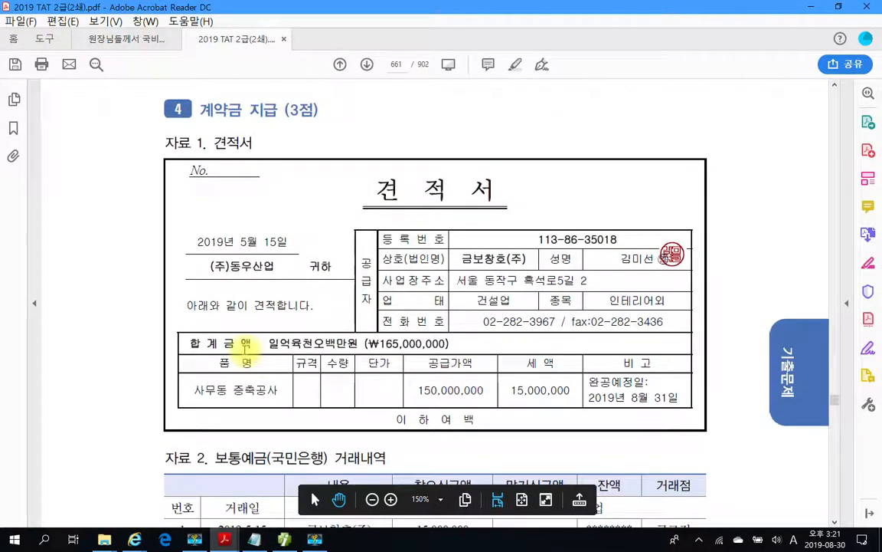
scroll(242, 341, "down", 7)
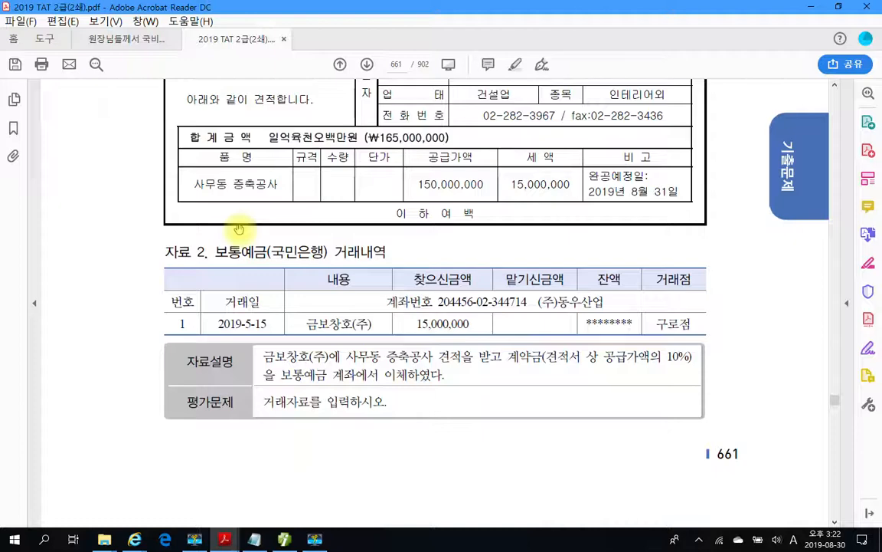
mouse_move(241, 224)
left_mouse_down()
mouse_move(184, 157)
mouse_move(245, 230)
left_mouse_up()
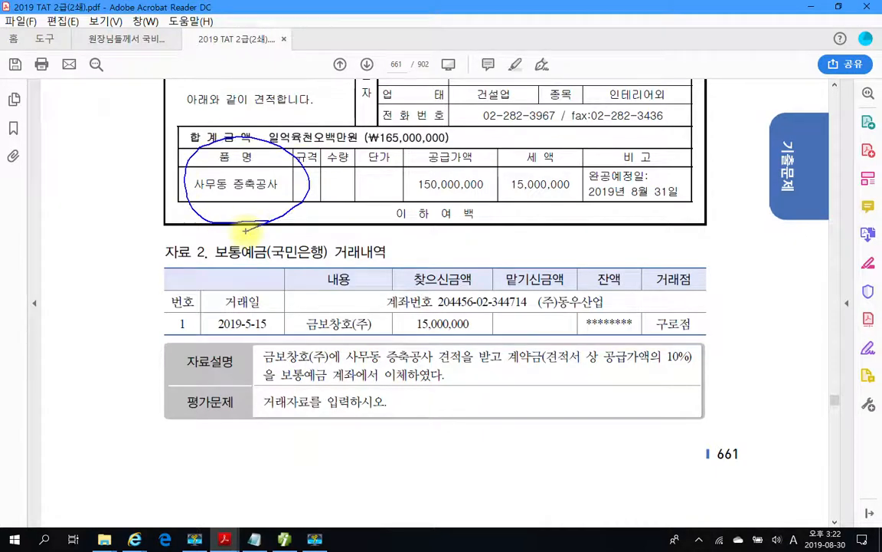
key("Escape")
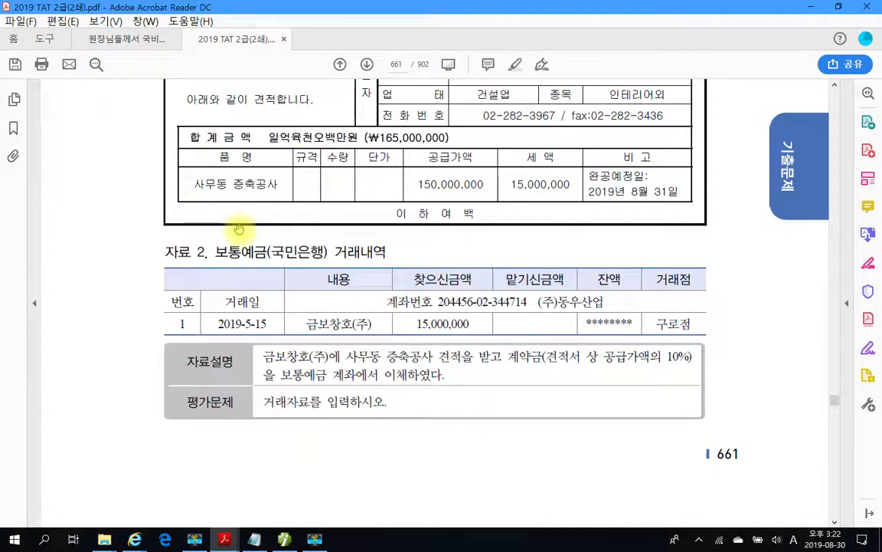
Look back over pages 660 and 661, from question 2, 정부보조금에 의한 유/무형자산의 구입, to question 4, 계약금 지급
scroll(239, 228, "down", 10)
scroll(239, 228, "down", 2)
scroll(239, 229, "up", 8)
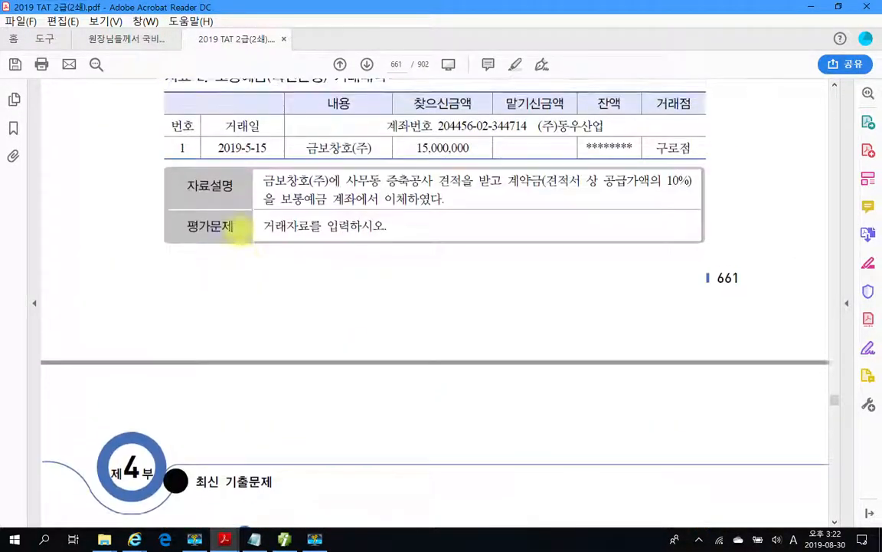
scroll(239, 228, "up", 3)
scroll(239, 228, "up", 1)
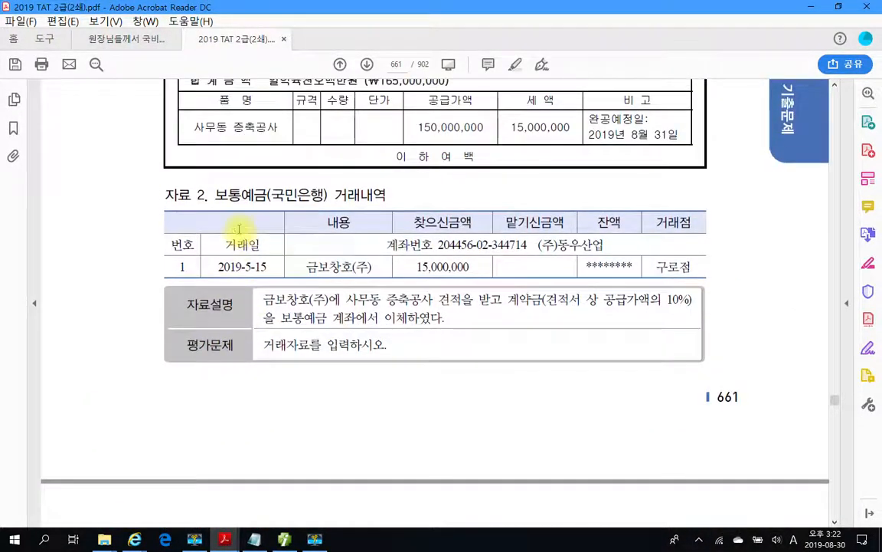
scroll(239, 229, "up", 15)
scroll(239, 228, "up", 15)
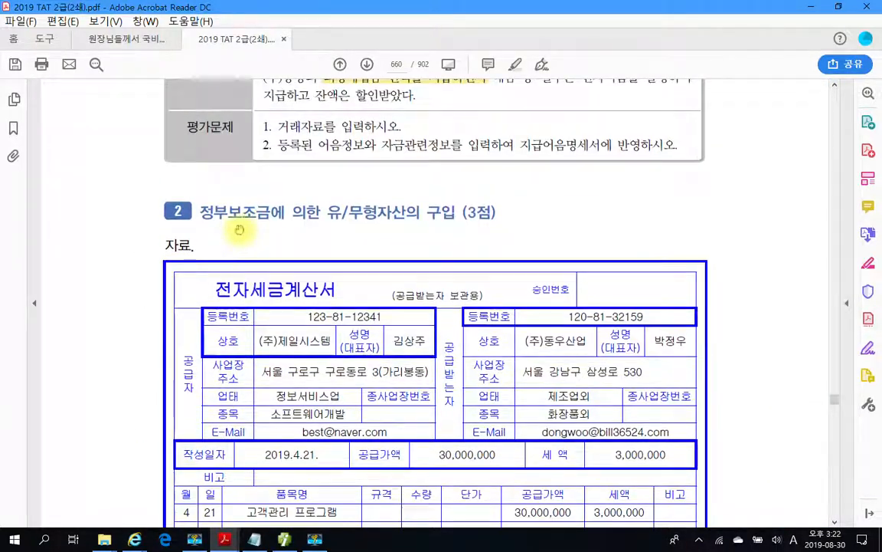
scroll(239, 228, "down", 20)
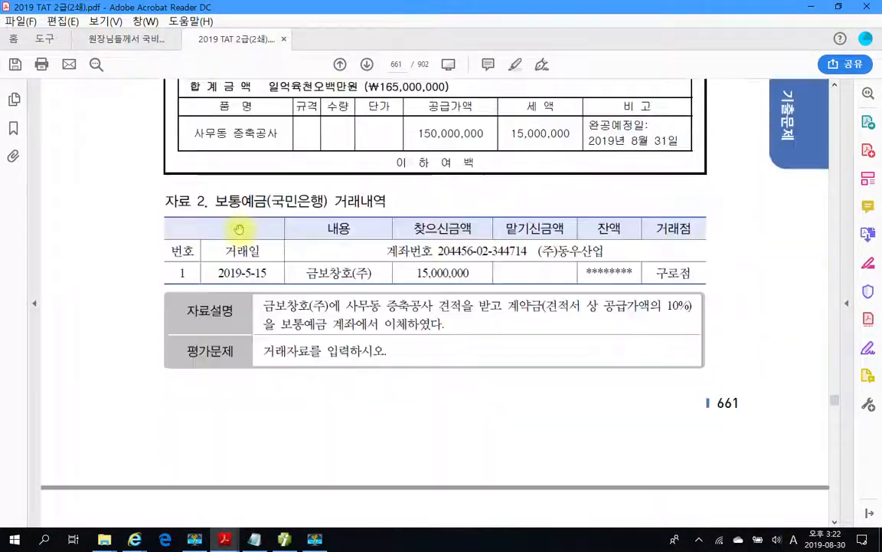
scroll(239, 228, "down", 5)
scroll(239, 229, "up", 8)
scroll(239, 229, "up", 12)
scroll(239, 228, "down", 8)
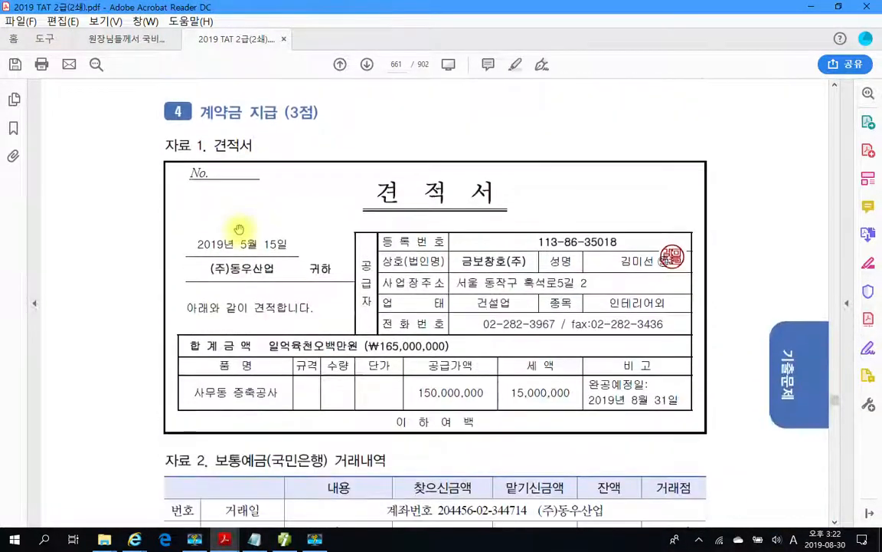
Read 문제 2 부가가치세, question 1 과세매출자료의 전자세금계산서 발행, from its 영세율전자세금계산서 through the 자료설명 and 평가문제
scroll(239, 228, "down", 15)
scroll(240, 228, "down", 7)
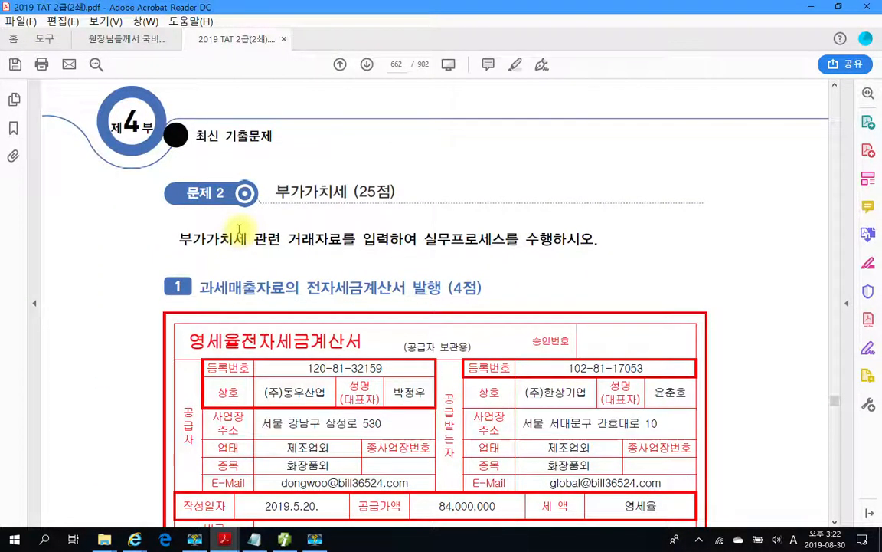
scroll(239, 228, "down", 1)
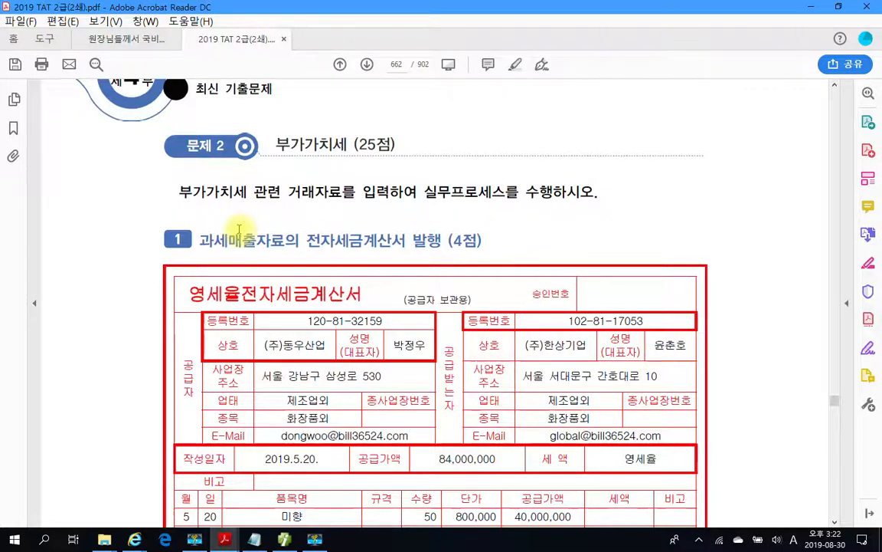
scroll(239, 228, "down", 2)
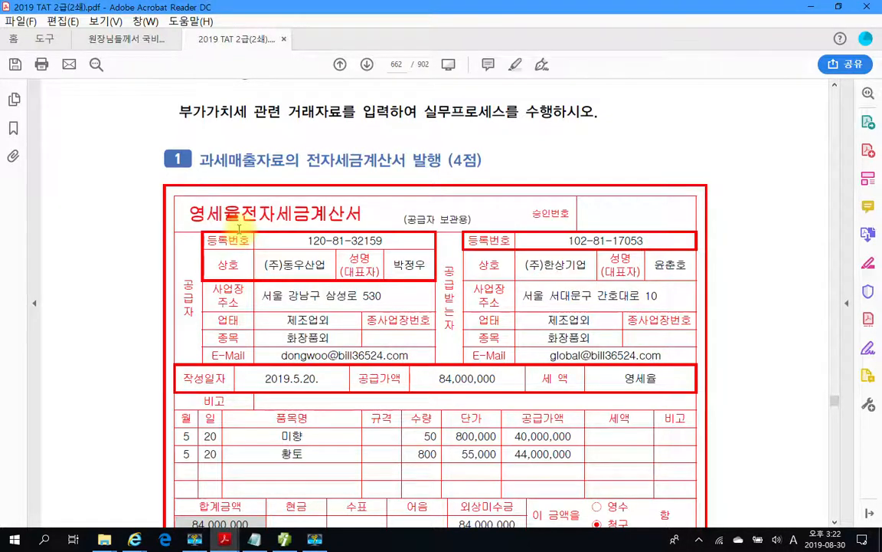
scroll(239, 229, "down", 1)
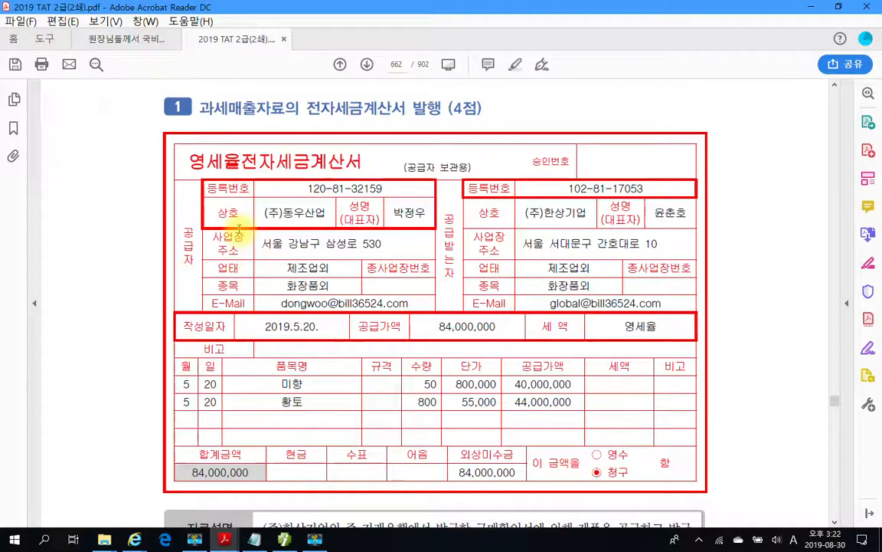
scroll(239, 228, "down", 5)
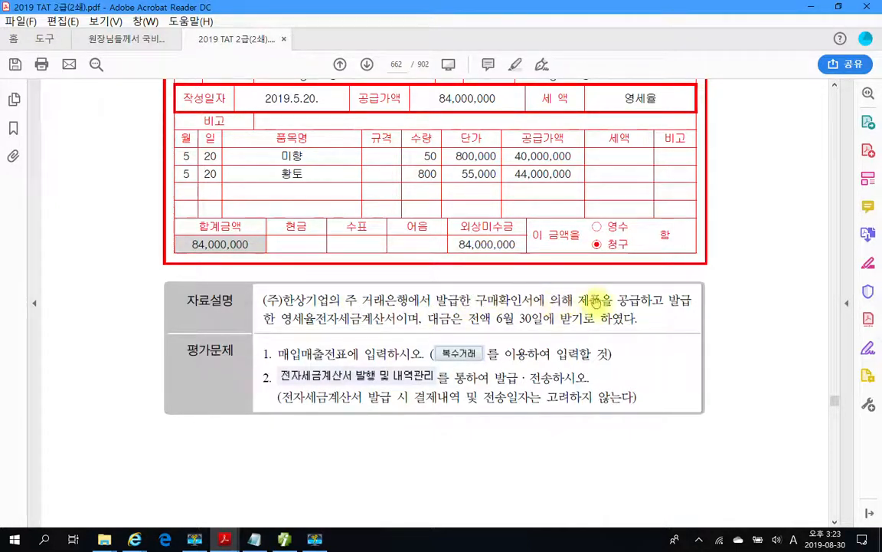
Highlight the word 구매확인서에 in question 1's 자료설명
double_click(464, 300)
left_click(474, 298)
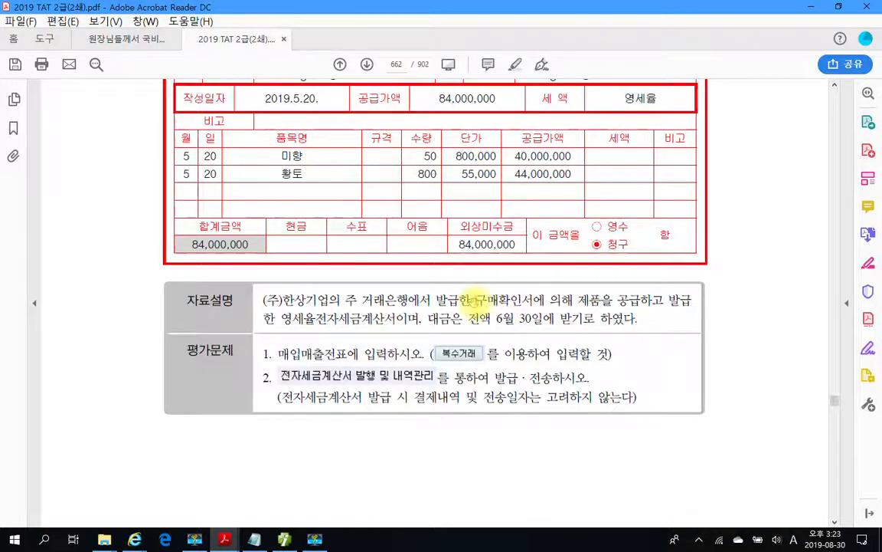
left_click_drag(475, 300, 546, 301)
right_click(542, 304)
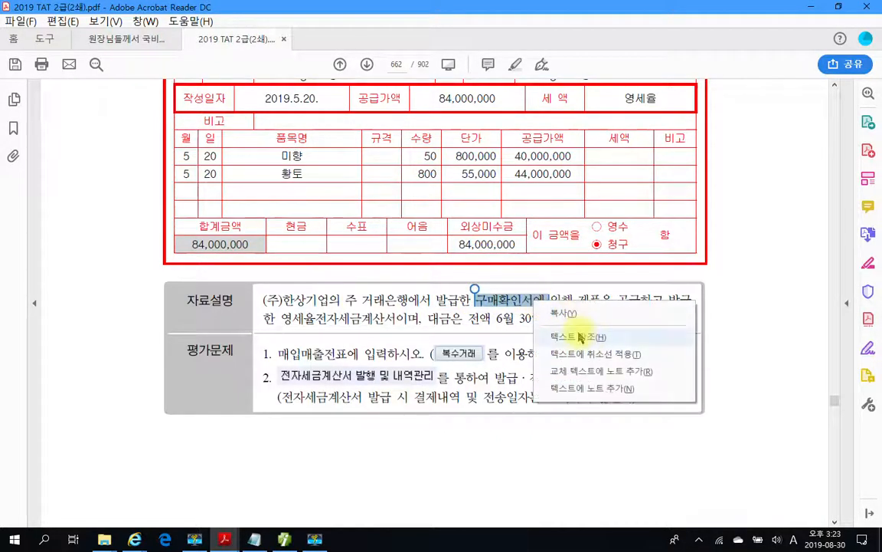
left_click(580, 336)
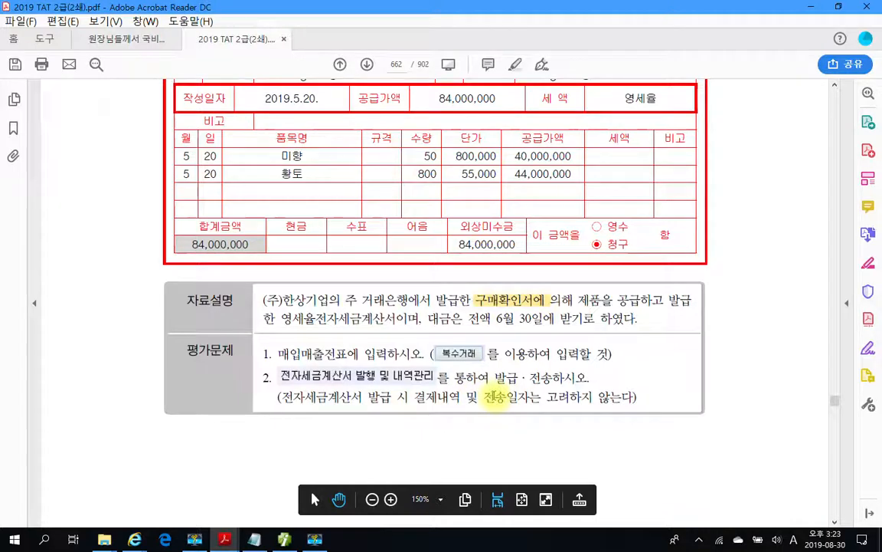
Recheck the 작성일자, items, quantities, unit prices and supply amounts on question 1's 영세율전자세금계산서
scroll(560, 408, "up", 2)
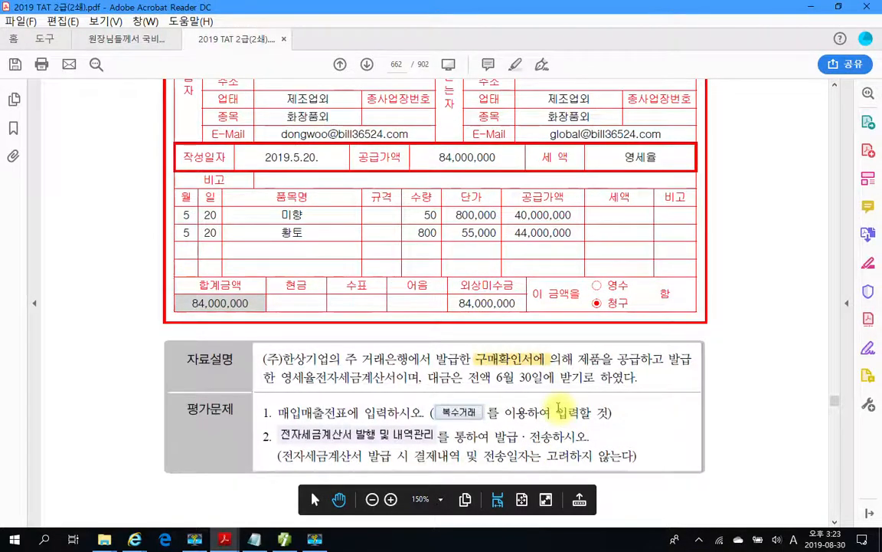
scroll(560, 408, "up", 5)
scroll(560, 408, "up", 2)
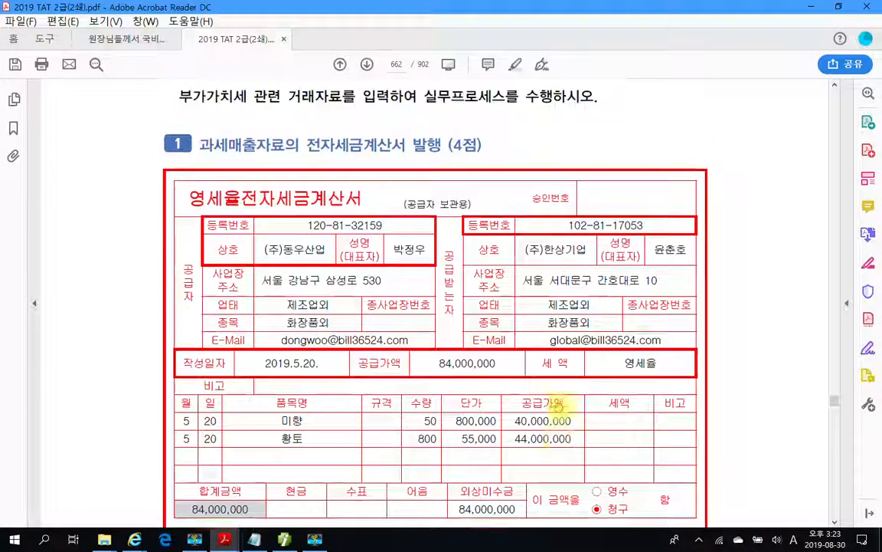
scroll(560, 409, "down", 2)
scroll(560, 408, "down", 2)
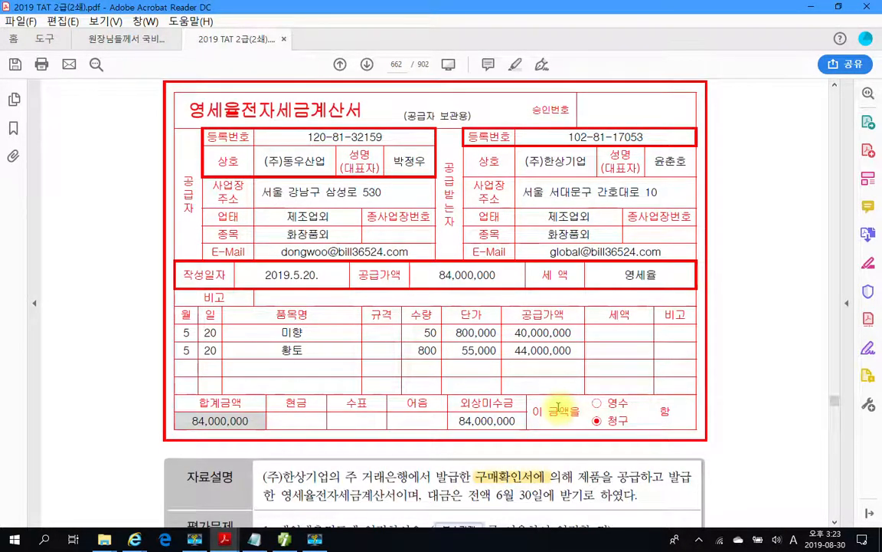
scroll(558, 409, "up", 1)
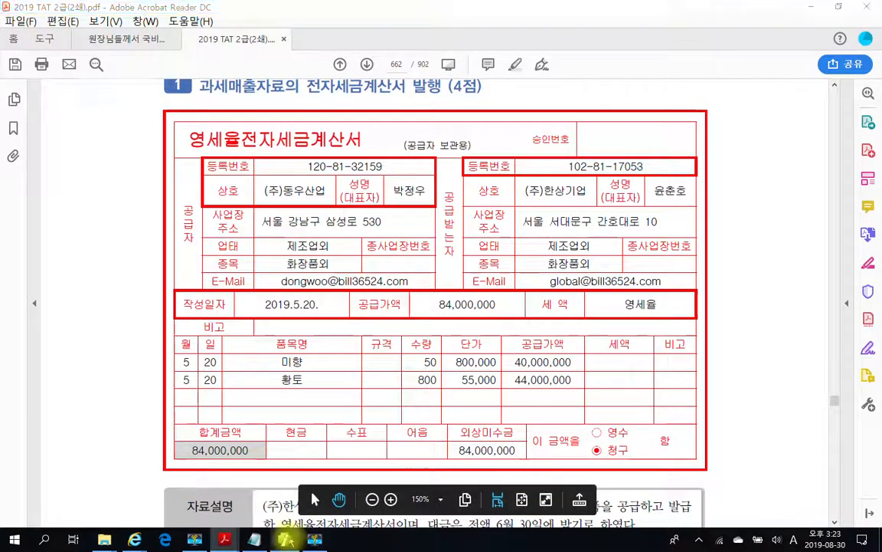
Switch to the accounting program, close 일반전표입력, and start a 12 영세 sales line dated 05월 20일 in 매입매출전표입력
left_click(285, 539)
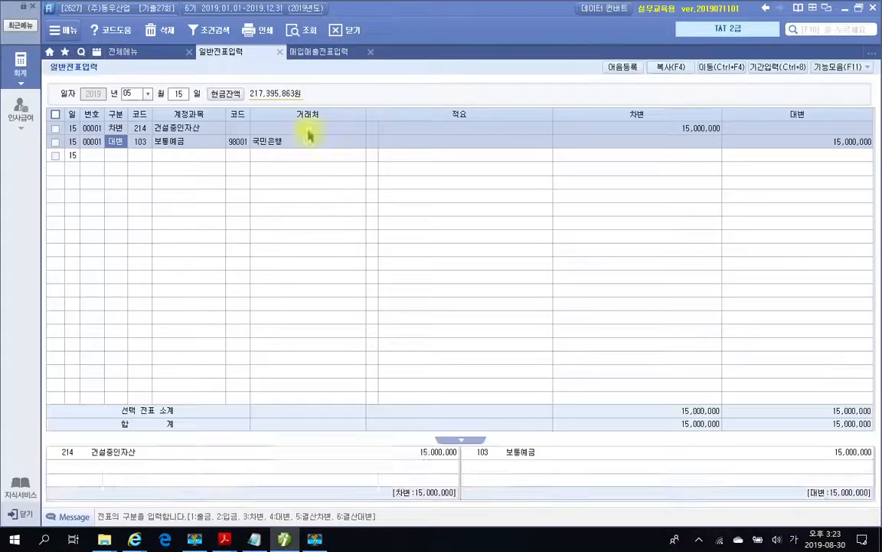
left_click(285, 59)
left_click(127, 90)
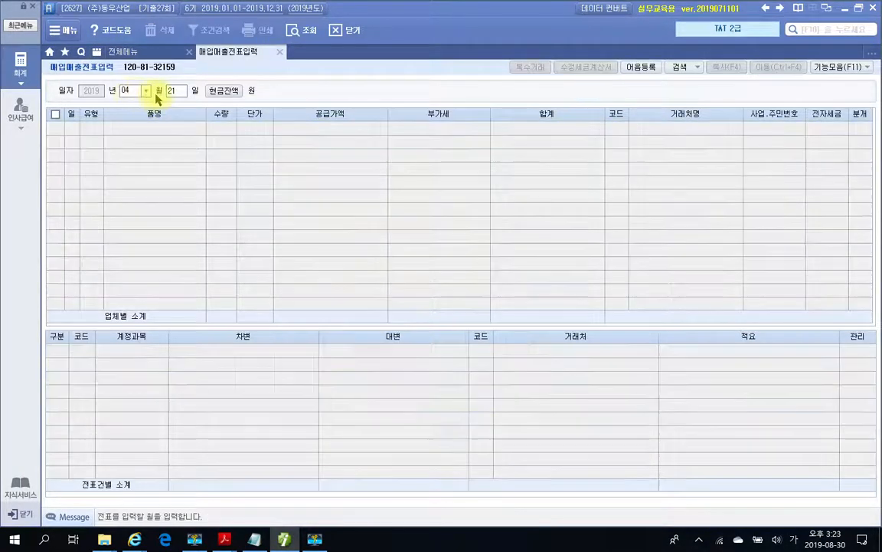
left_click(145, 90)
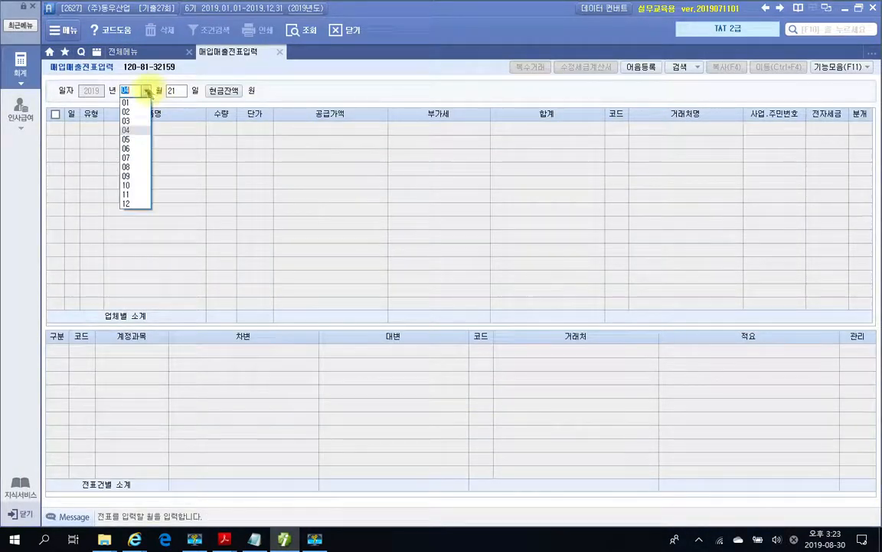
left_click(136, 141)
type("20")
key("Return")
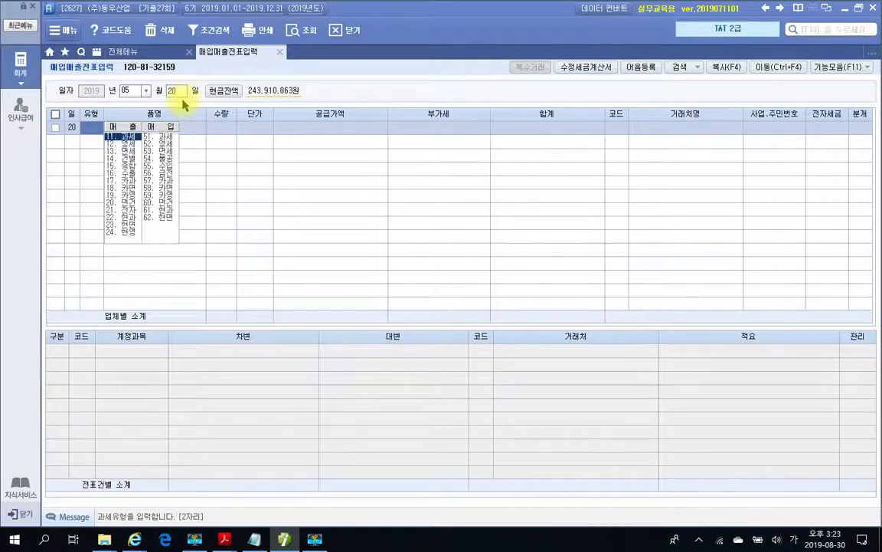
type("1")
key("Return")
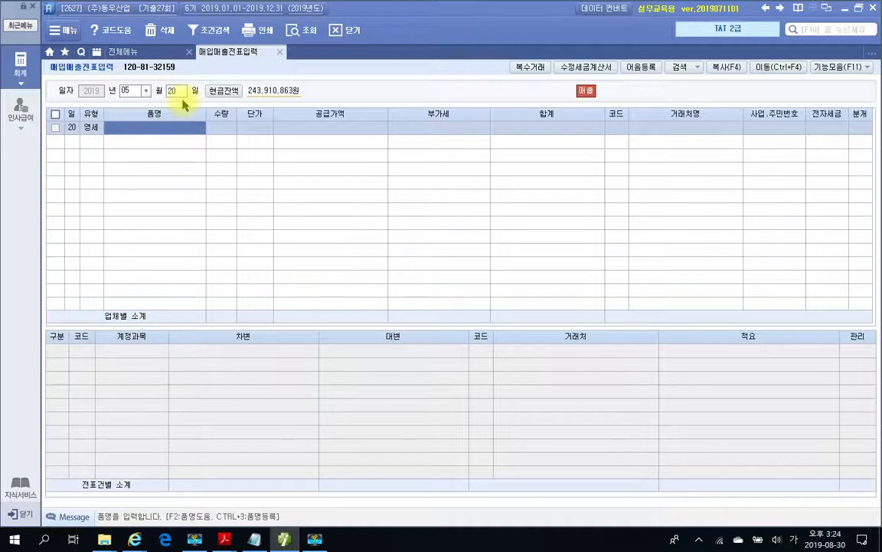
Open 복수거래 for the 영세 line and enter 미향 as the first item's 품명
left_click(521, 68)
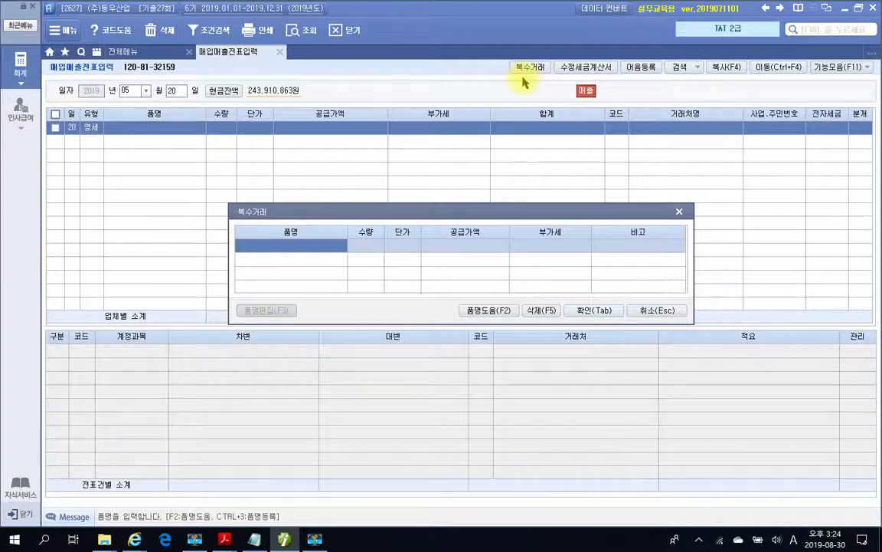
type("algid")
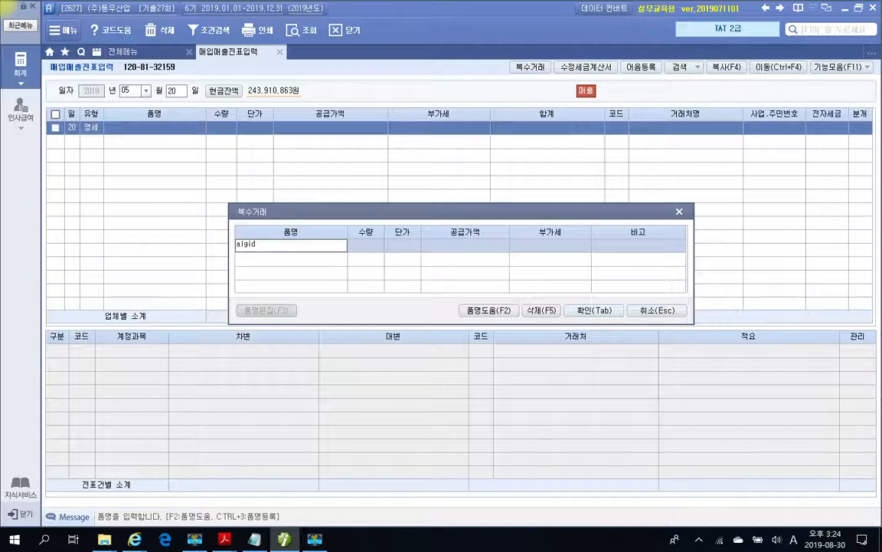
key("BackSpace")
key("BackSpace")
key("BackSpace")
key("BackSpace")
key("Hangul")
type("미향")
key("Return")
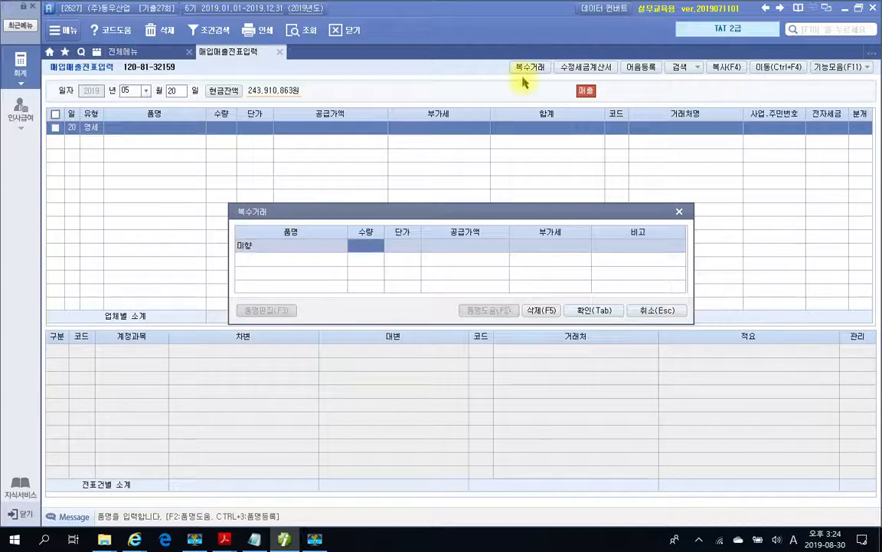
Set the 미향 item's 수량 to 50 and 단가 to 800,000
type("50")
key("Return")
type("8000000")
key("Return")
key("Return")
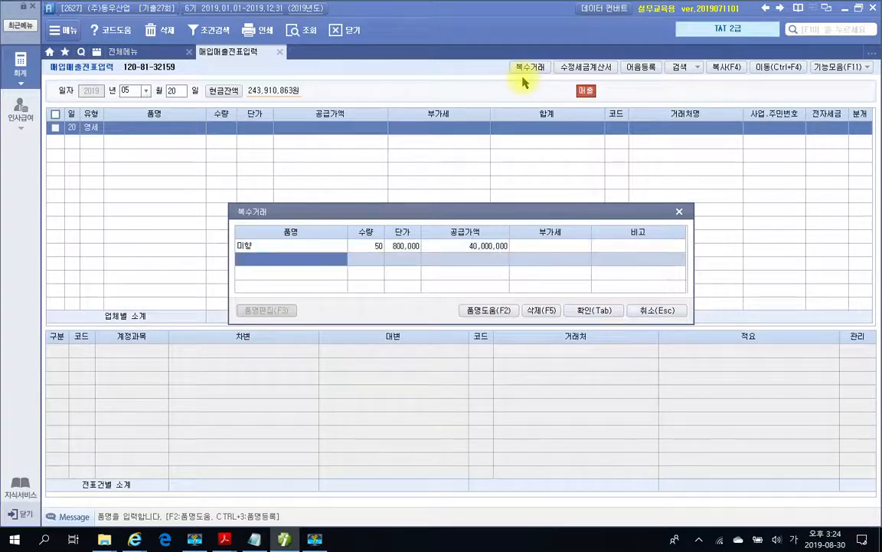
Enter 황토 as the 품명 of the second 복수거래 item
type("황도")
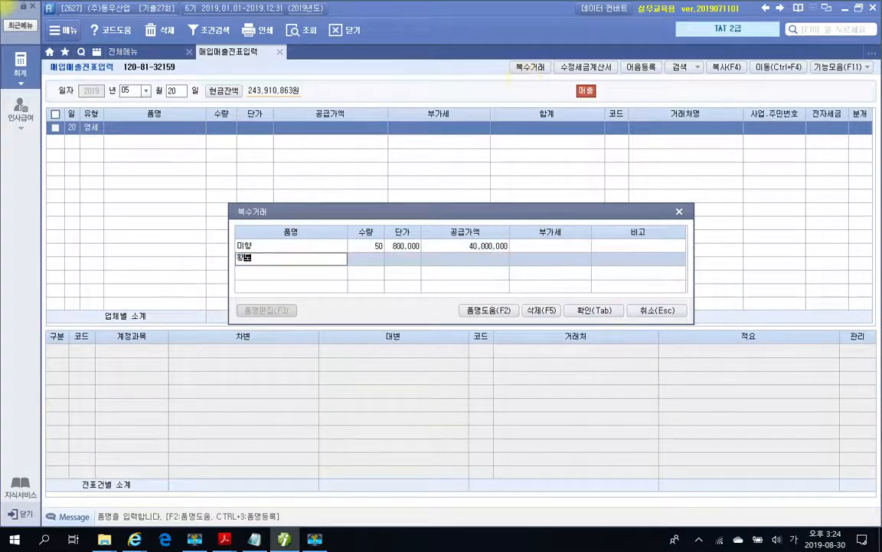
key("Return")
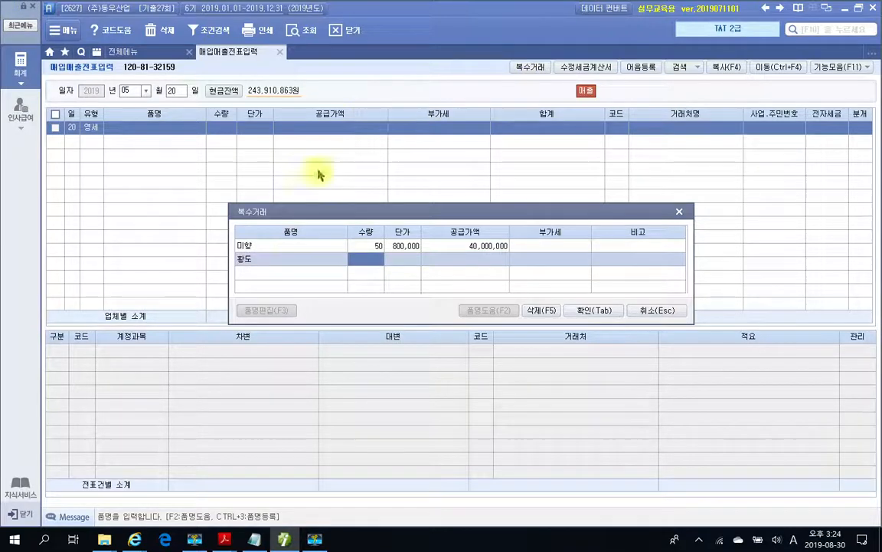
left_click(264, 262)
left_click(263, 260)
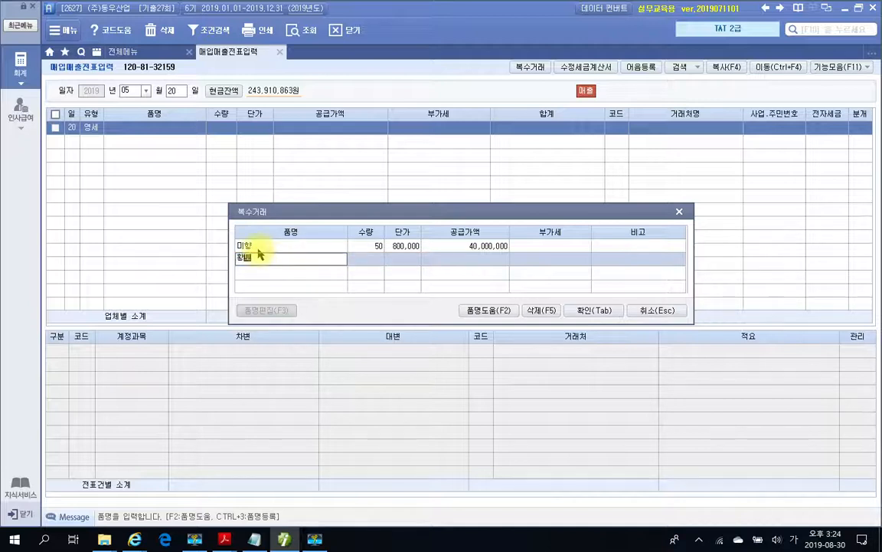
key("Return")
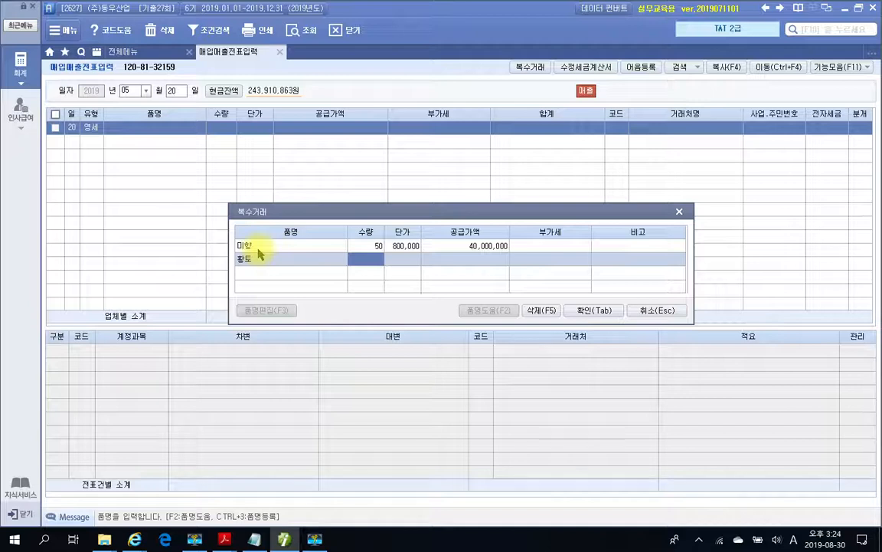
Set the 황토 item's 수량 to 800 and 단가 to 55,000, and confirm the 복수거래 items
type("80")
key("Return")
type("55000")
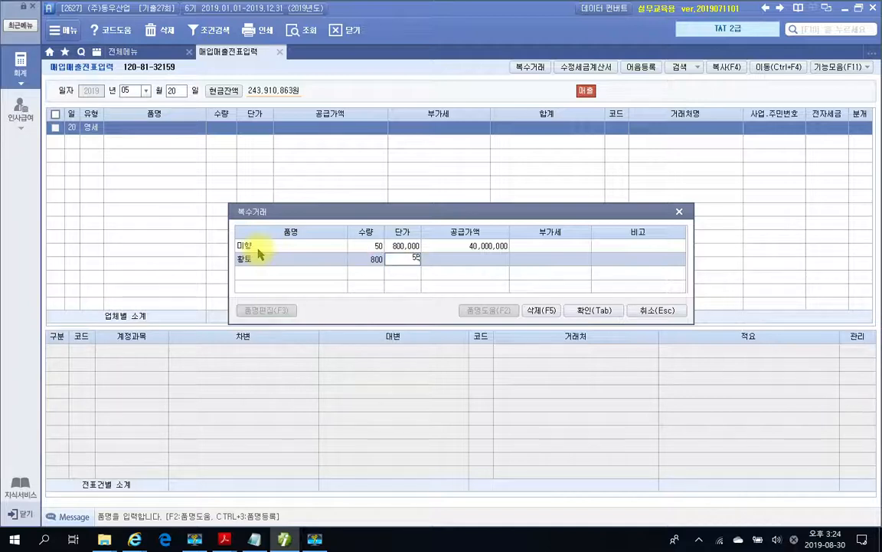
key("Return")
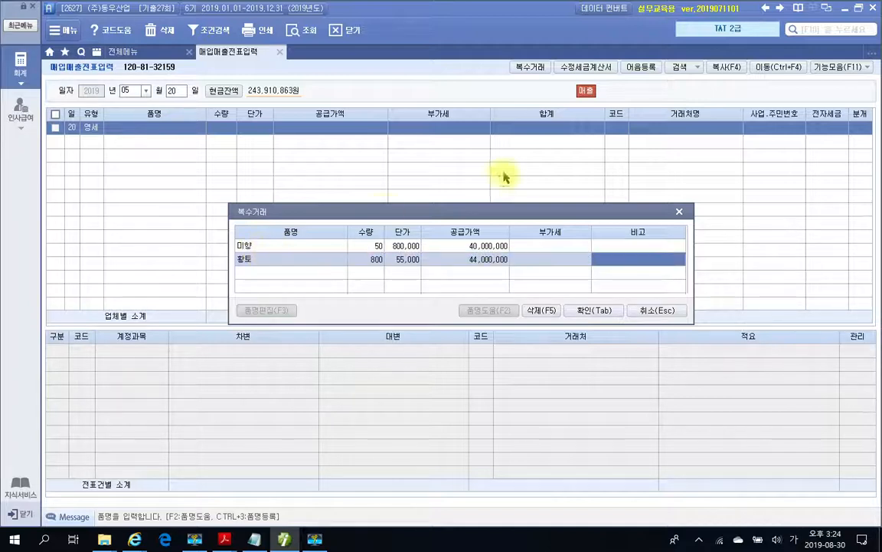
left_click(573, 310)
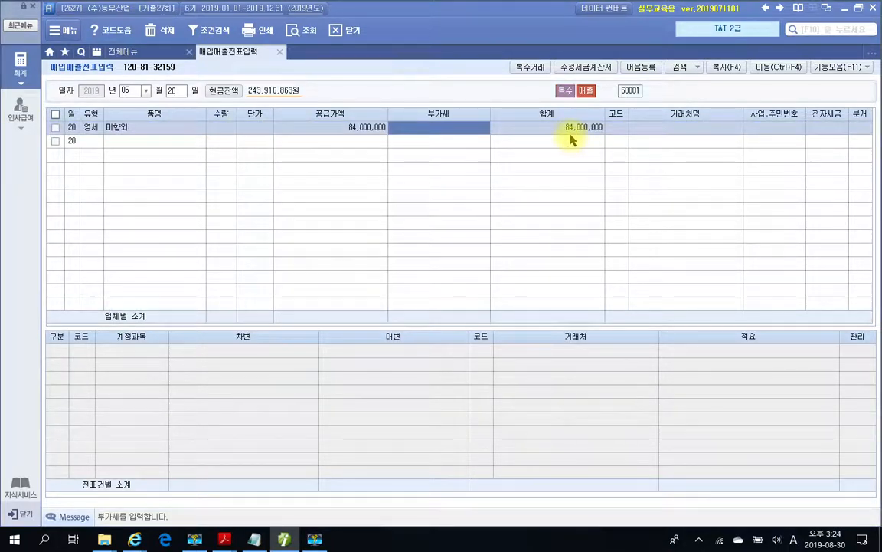
Set the sales line's 거래처 to (주)한상기업 (00108) and leave 전자세금 blank
key("Return")
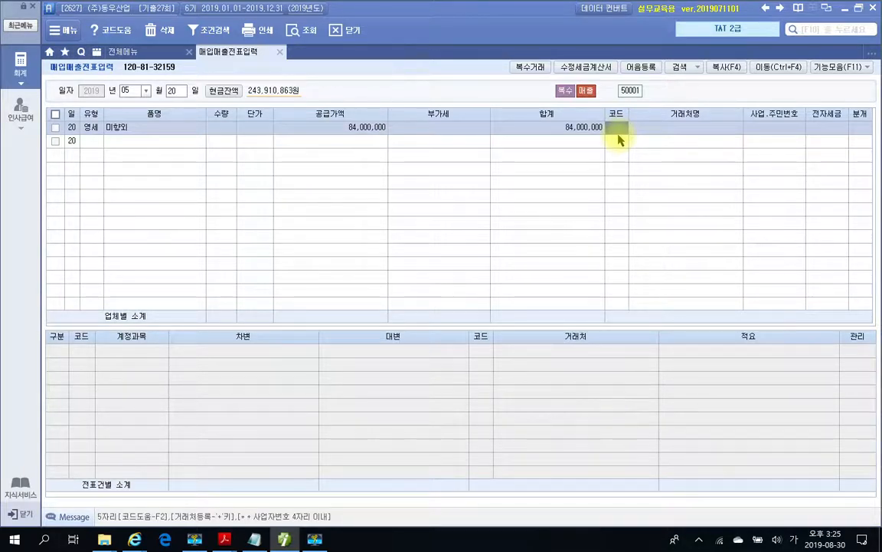
type("한상")
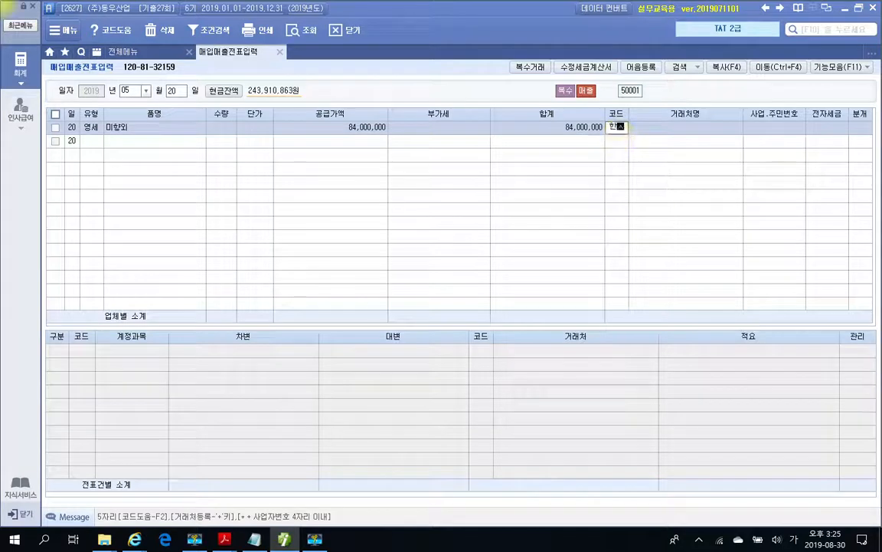
key("Return")
key("Return")
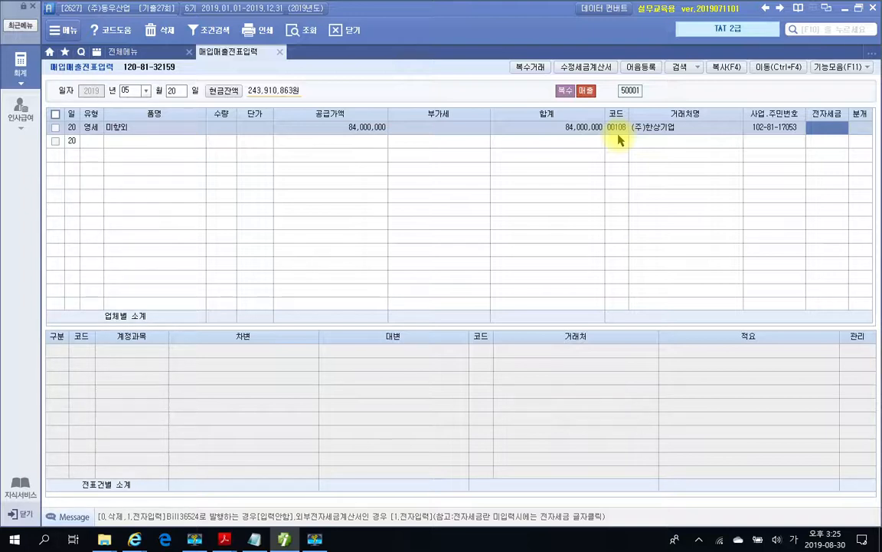
key("Return")
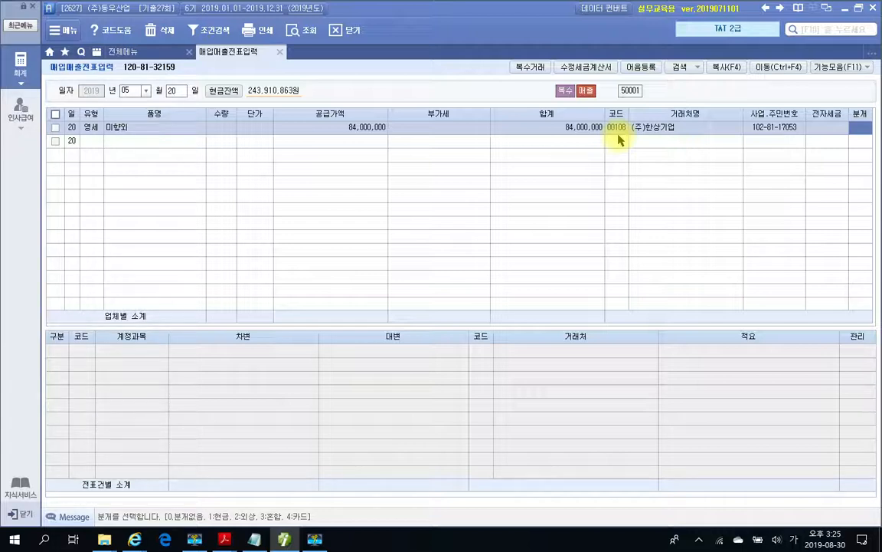
Set the sales line's 분개 to 2 외상 and check the debit and credit accounts of the journal entry
type("2")
key("Return")
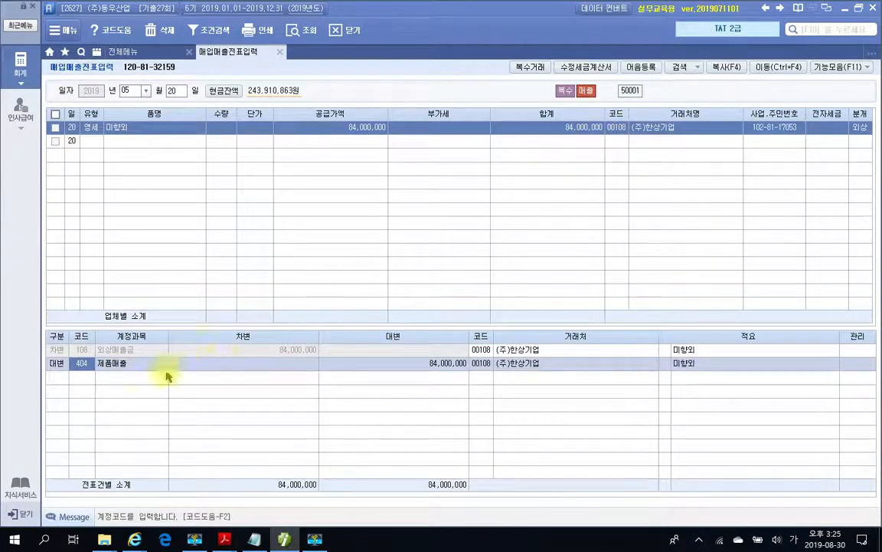
left_click(71, 351)
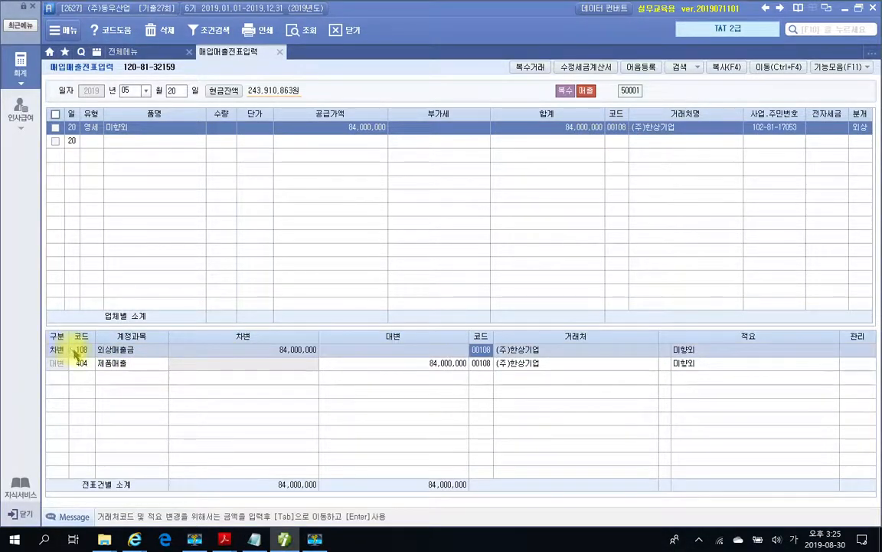
left_click(81, 363)
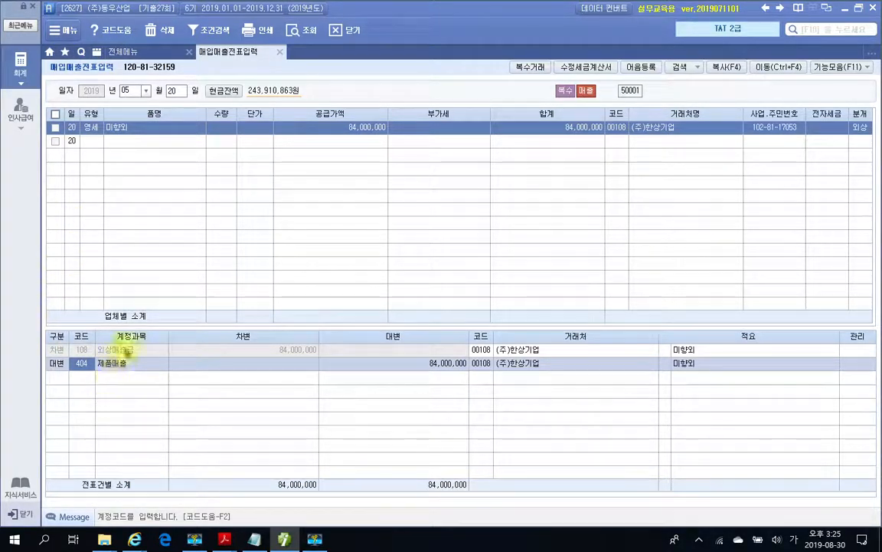
Open 전자세금계산서 발행 및 내역관리 and list the sales invoices for the period 2019-05-20 to 2019-05-20, for all 거래처
left_click(130, 52)
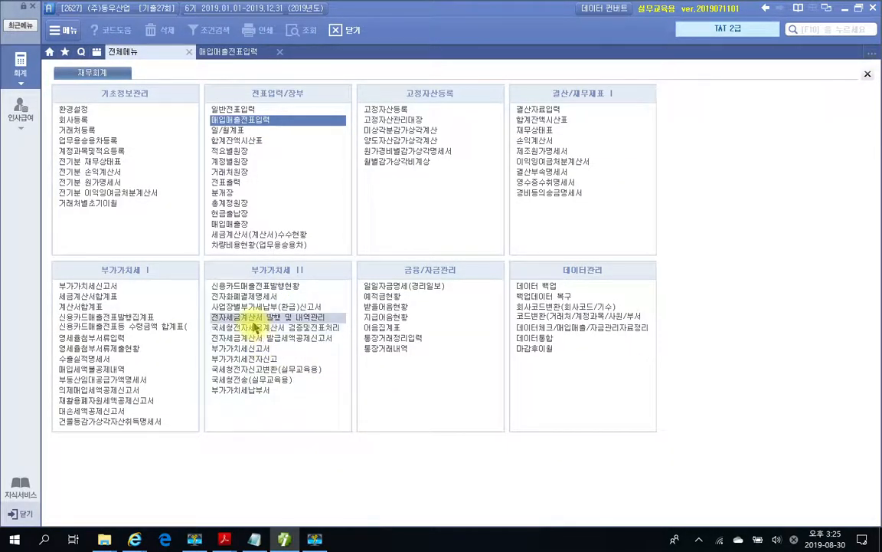
left_click(281, 318)
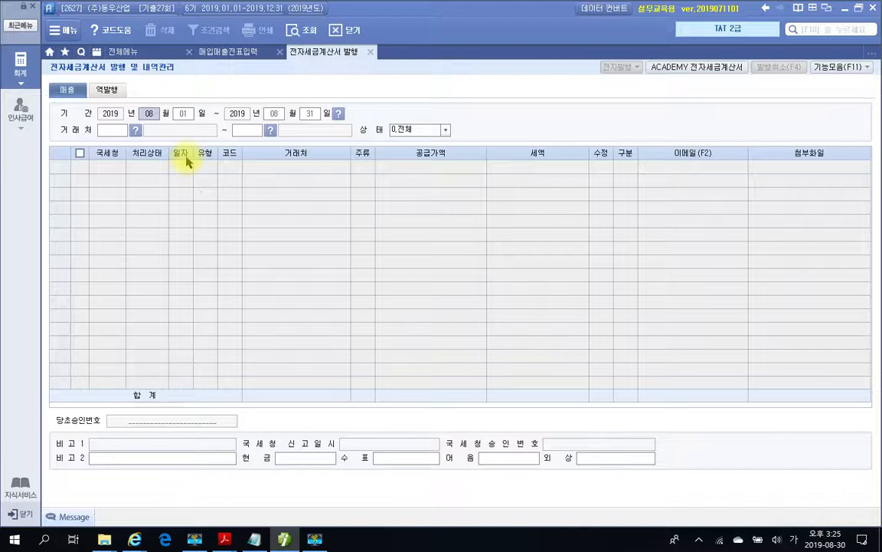
type("05200520")
key("Return")
key("Return")
key("Return")
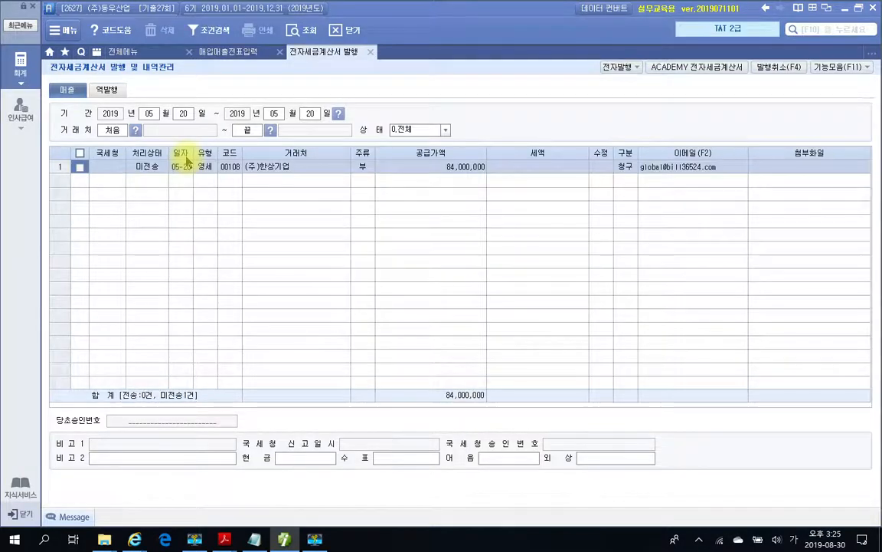
Select the untransmitted (주)한상기업 invoice and issue it through 전자발행, accepting the prefilled login
left_click(80, 167)
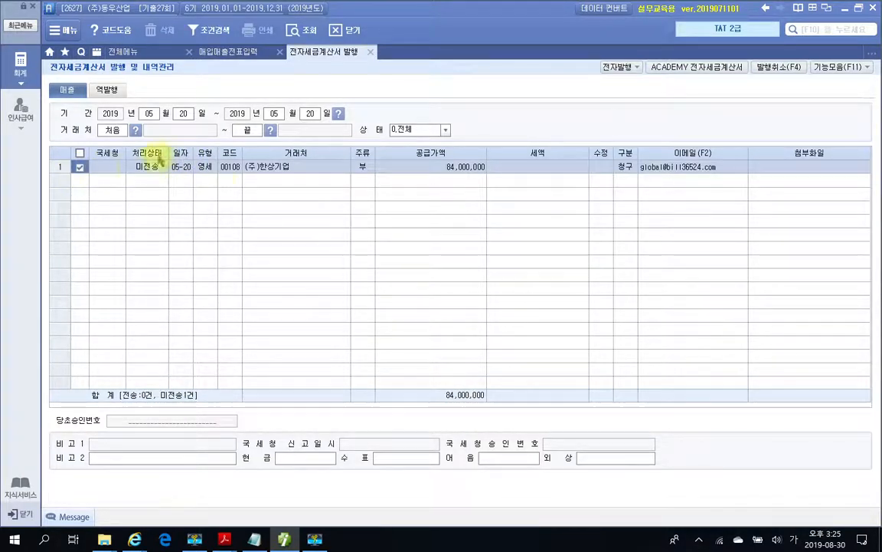
left_click(613, 67)
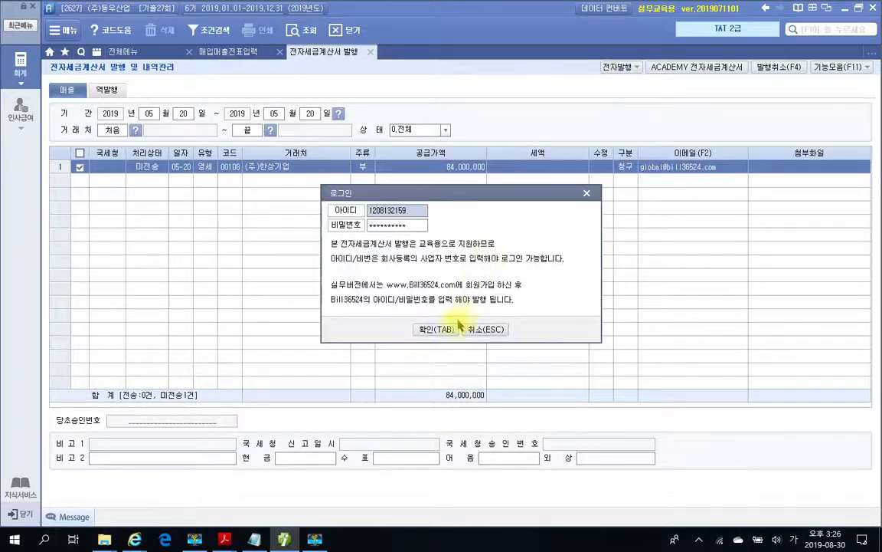
left_click(449, 329)
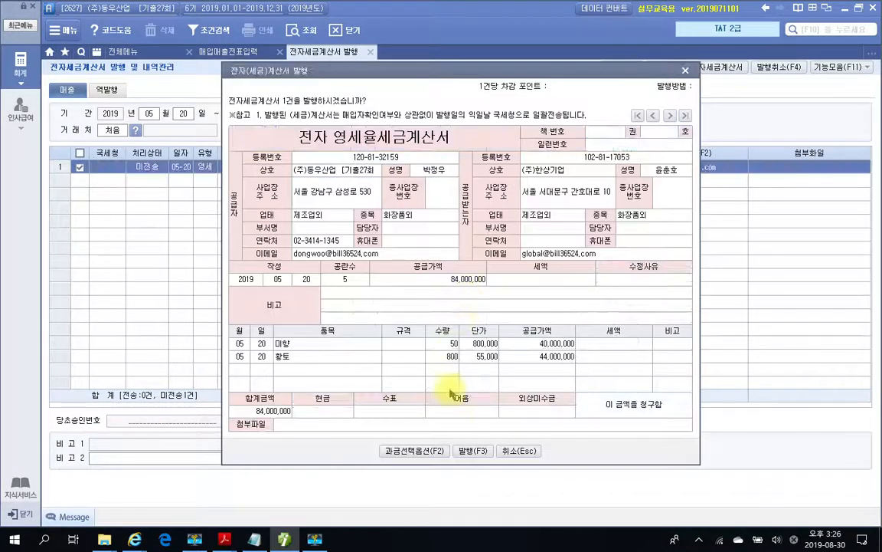
left_click(469, 449)
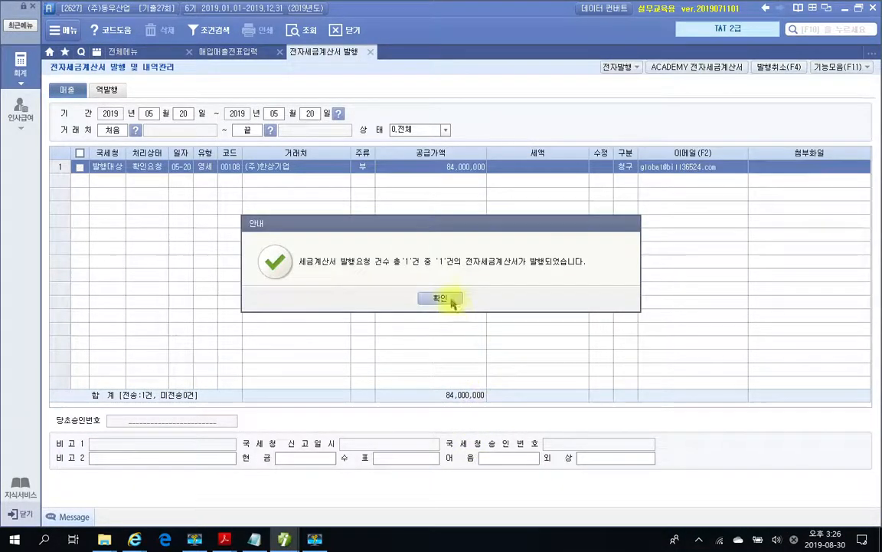
left_click(448, 299)
Log in to ACADEMY 전자세금계산서, look up the 미전송 sales invoices and select the (주)한상기업 invoice
left_click(693, 70)
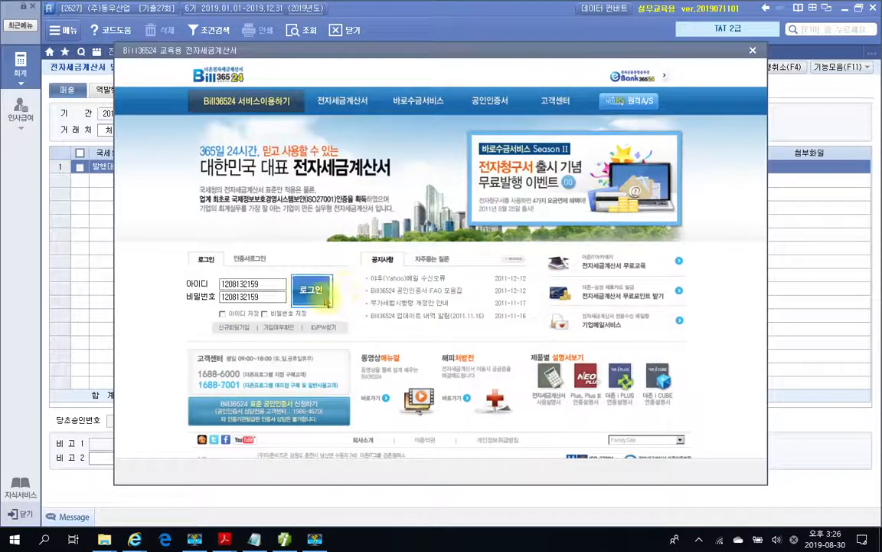
left_click(311, 290)
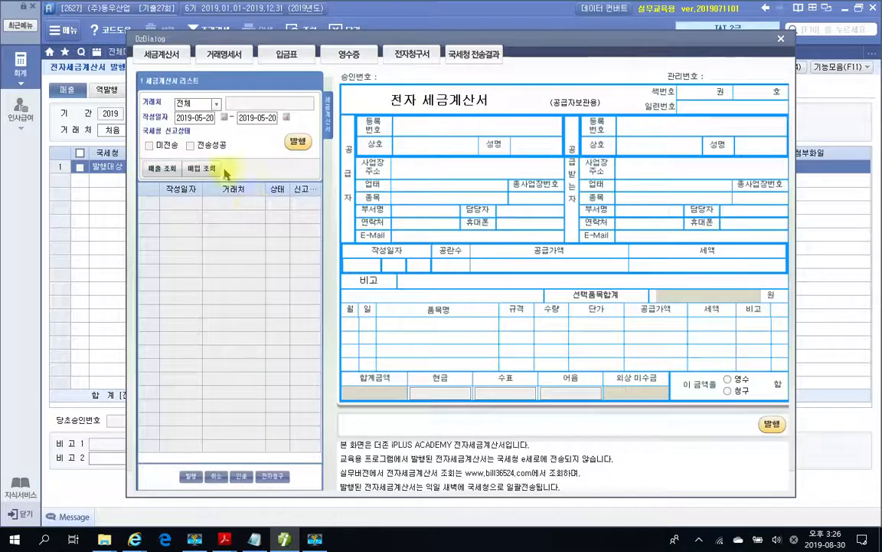
left_click(148, 144)
left_click(159, 170)
left_click(168, 204)
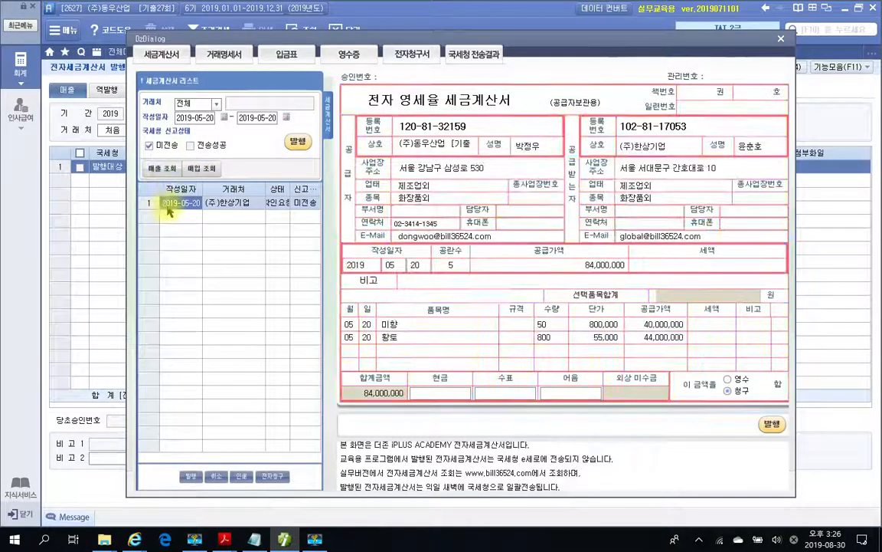
Issue the selected (주)한상기업 invoice, close the invoice site and check the 전자세금 field of its line in 매입매출전표입력
left_click(299, 143)
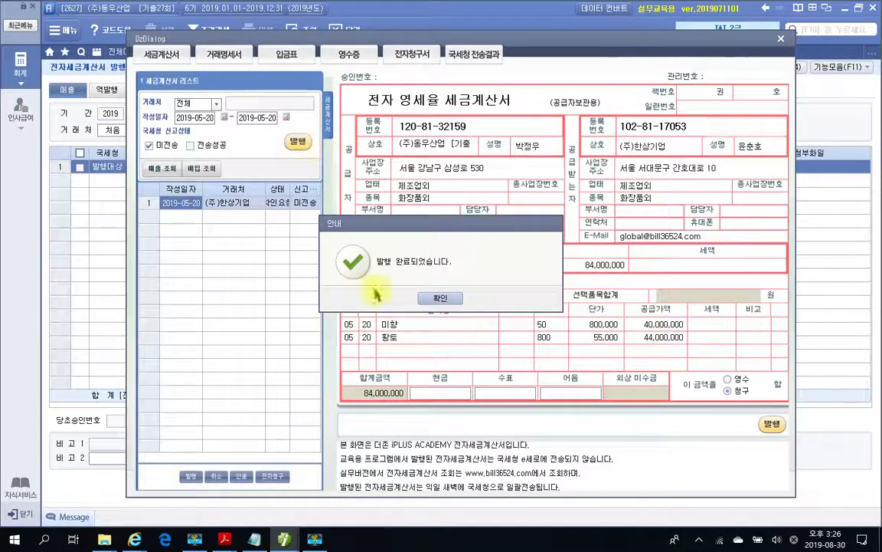
left_click(446, 299)
left_click(444, 301)
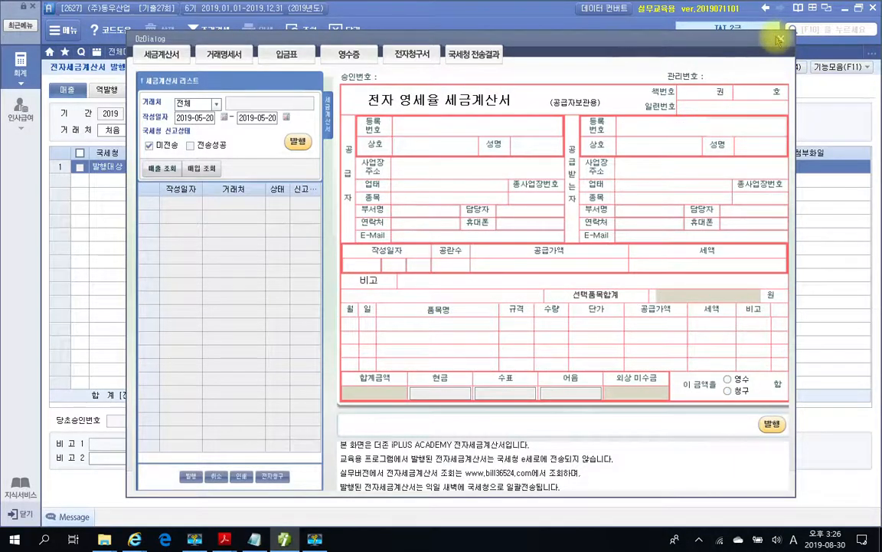
left_click(779, 38)
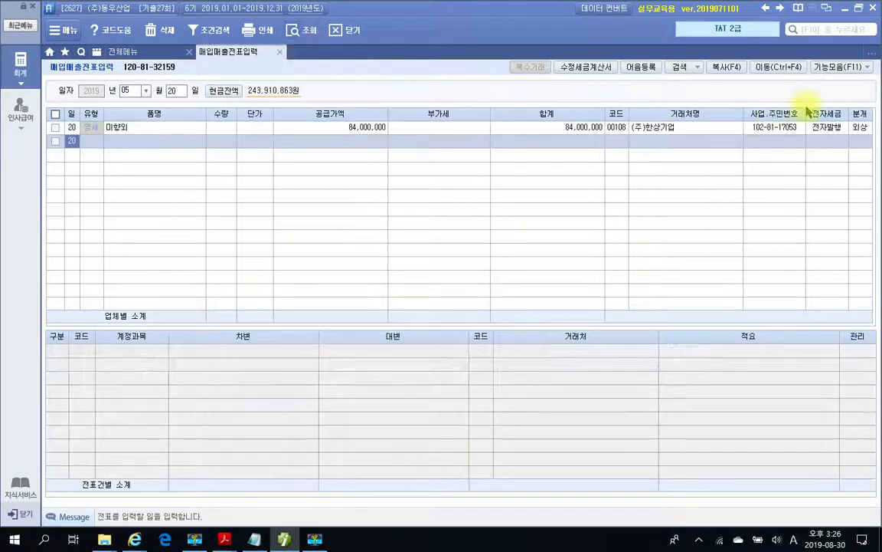
left_click(827, 128)
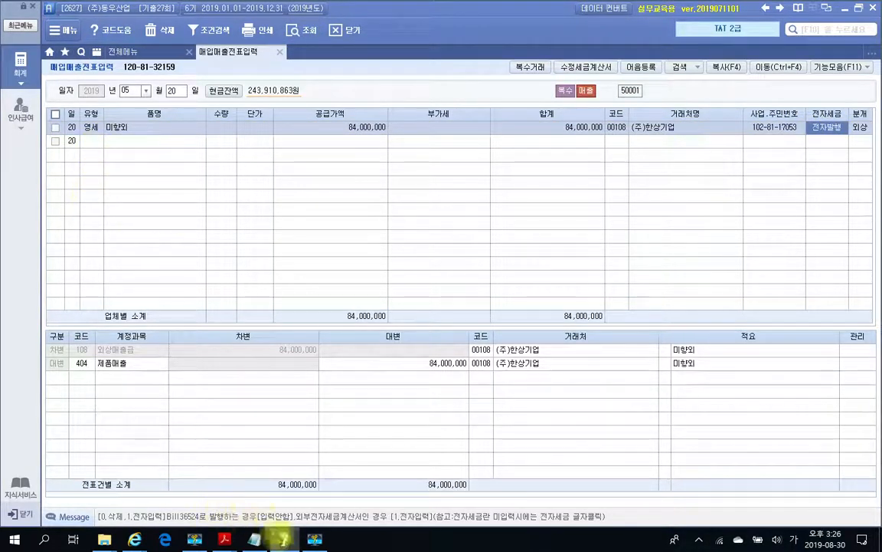
Switch to Adobe Acrobat Reader and read exam question 2, 수정전자세금계산서의 발행, with its invoice details and 자료설명
left_click(225, 540)
scroll(547, 282, "down", 10)
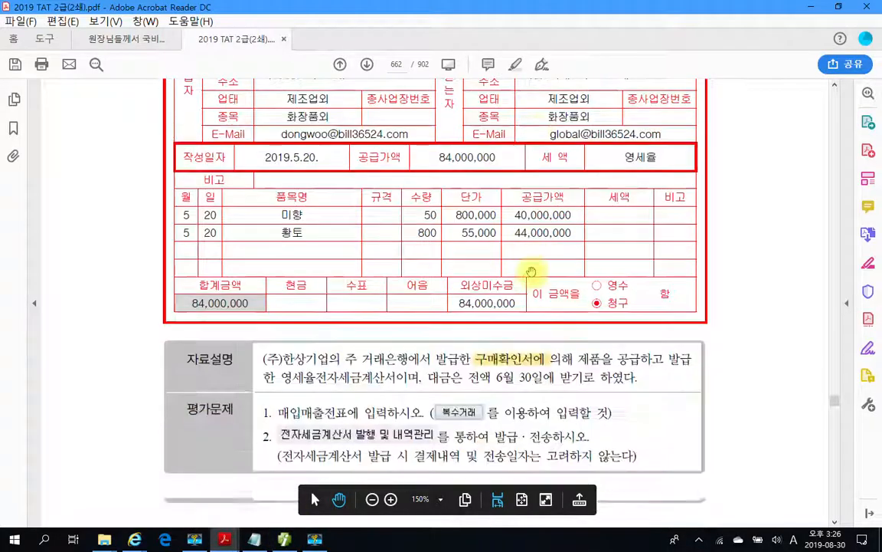
scroll(521, 321, "down", 10)
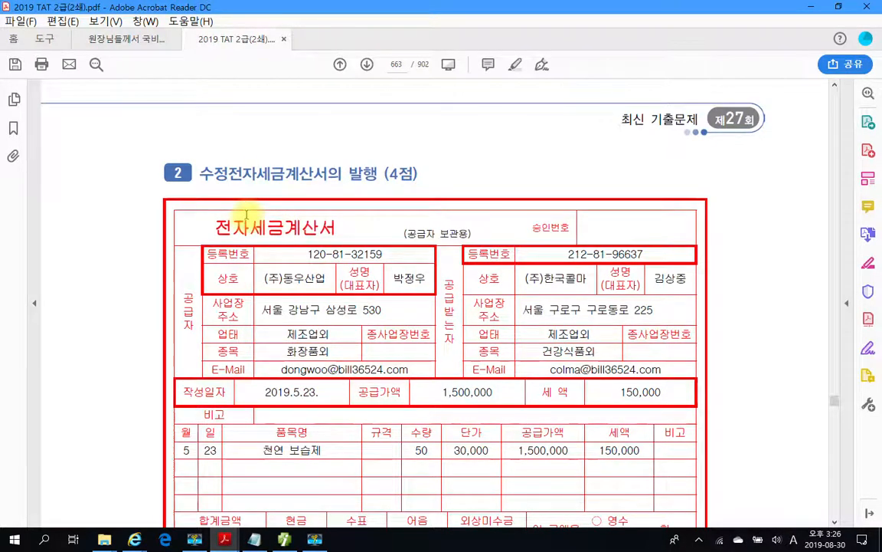
scroll(247, 215, "down", 2)
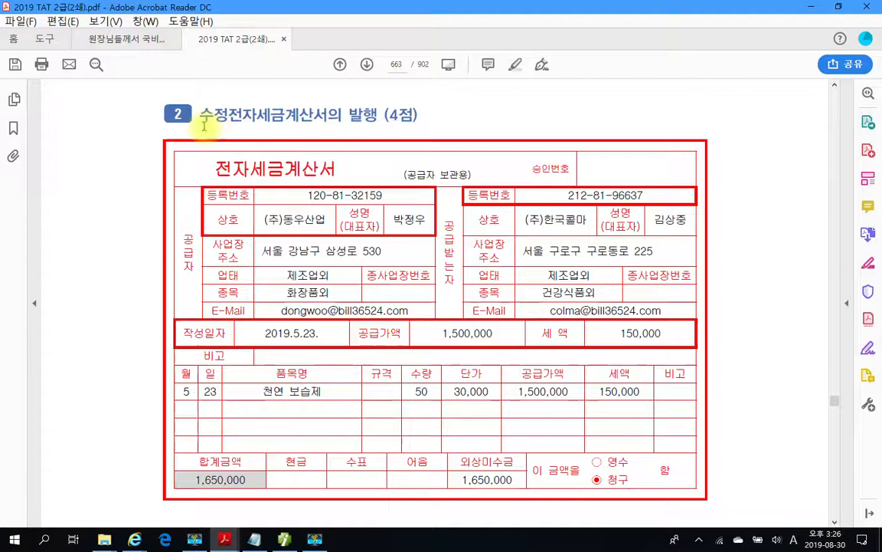
scroll(368, 127, "down", 4)
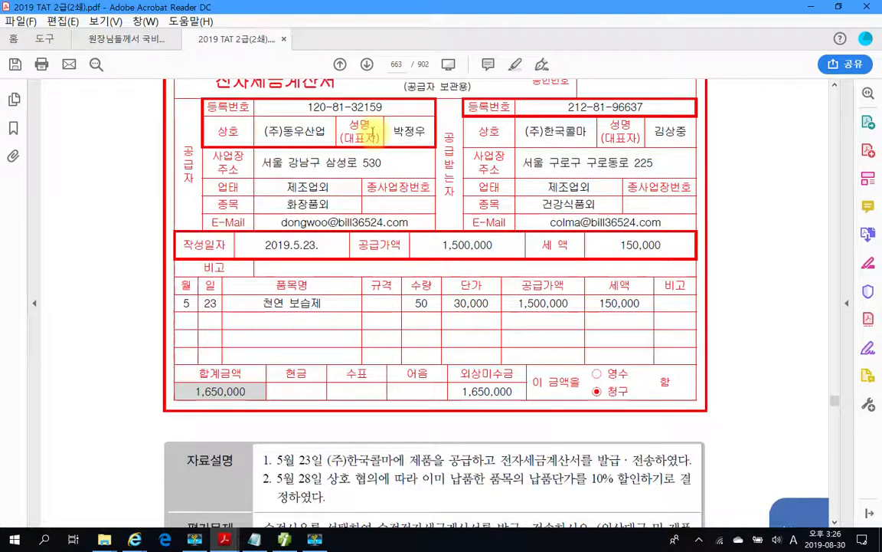
scroll(372, 131, "up", 4)
scroll(282, 215, "down", 3)
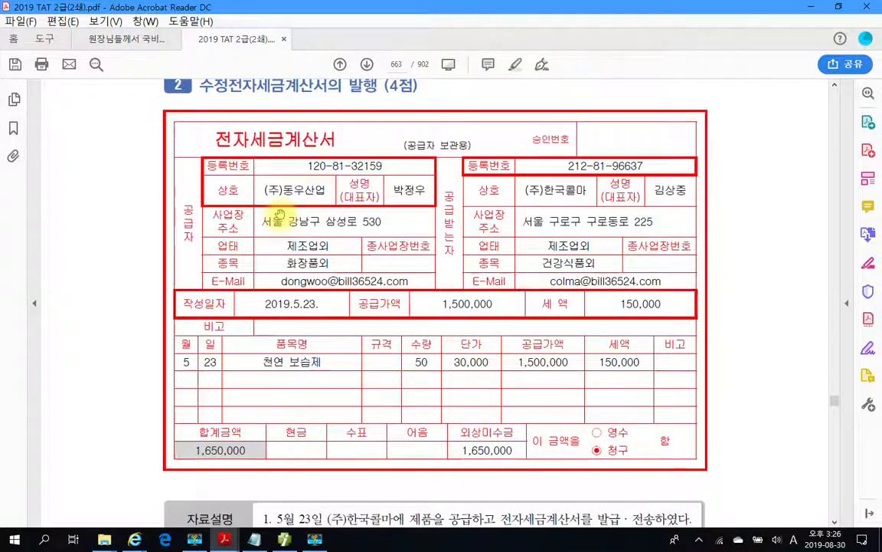
scroll(282, 213, "down", 1)
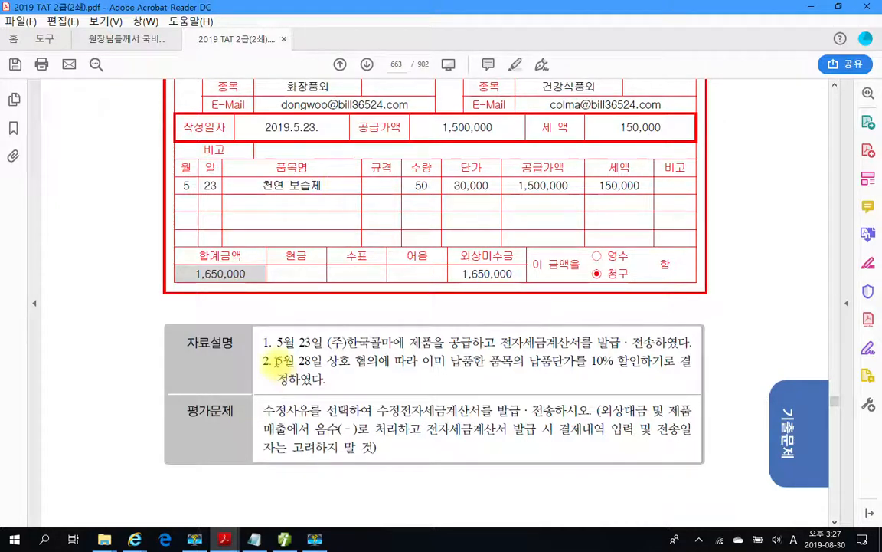
Highlight the phrases "5월 28일" and "10% 할인하기로" in item 2 of the 자료설명
left_click_drag(278, 362, 322, 361)
right_click(313, 365)
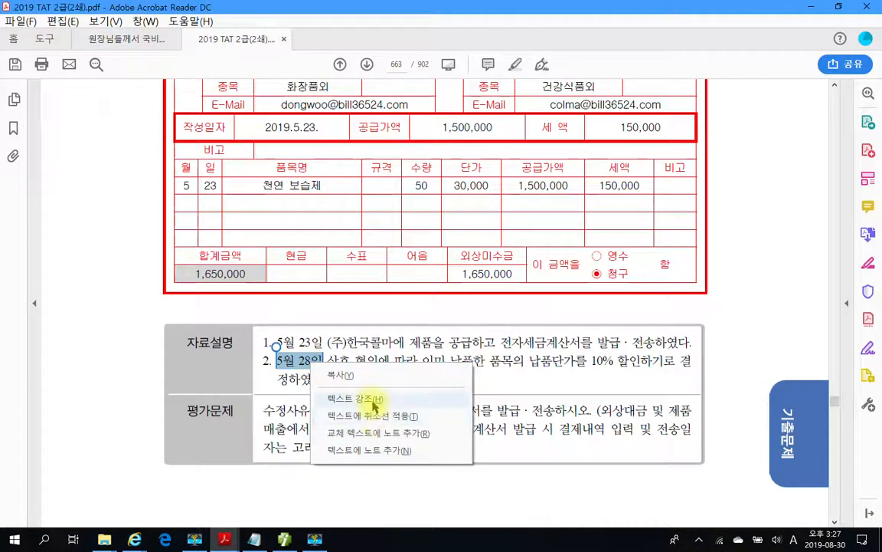
left_click(371, 399)
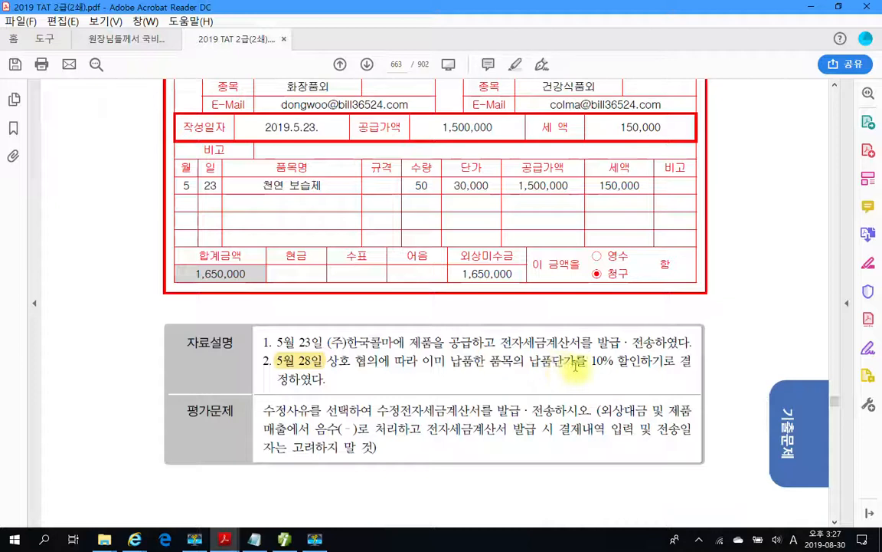
left_click_drag(588, 360, 675, 363)
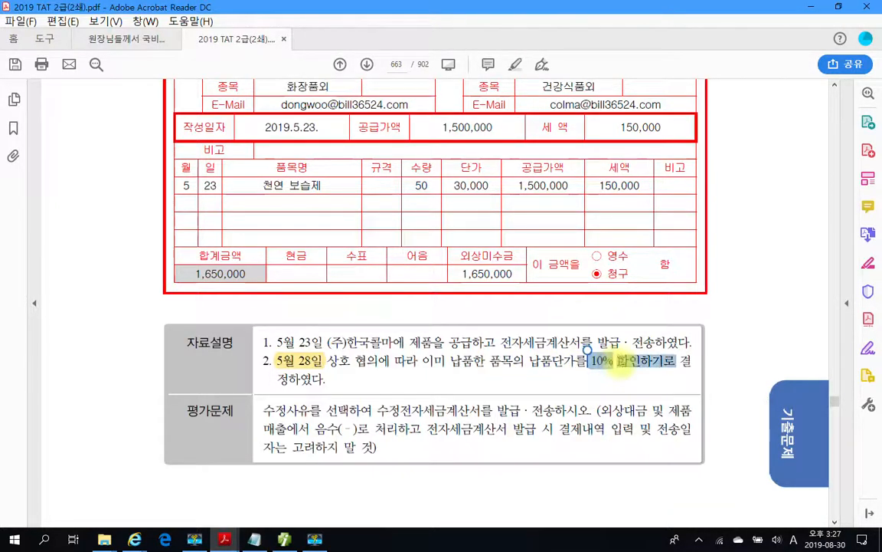
right_click(742, 366)
left_click(777, 396)
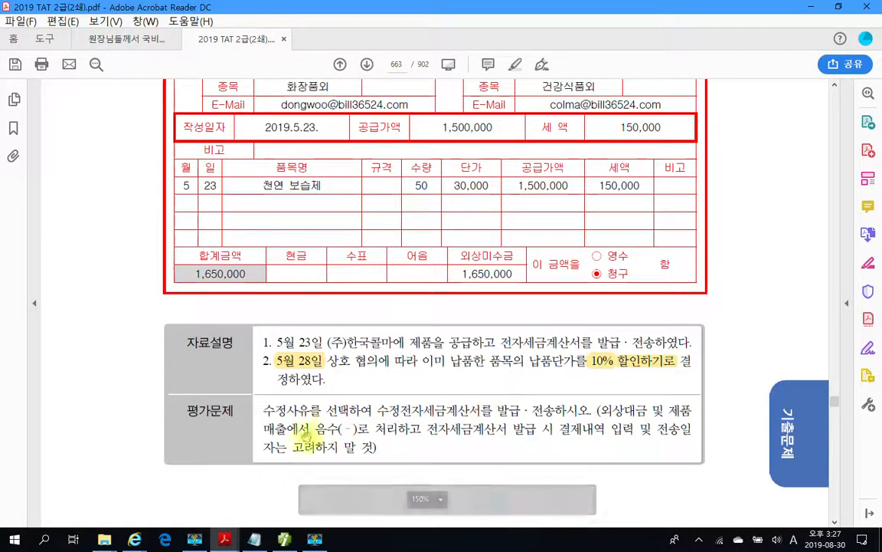
Review the question and its invoice, switch back to the accounting program and load the 매입매출전표입력 entries for 5월 23일
scroll(297, 420, "down", 2)
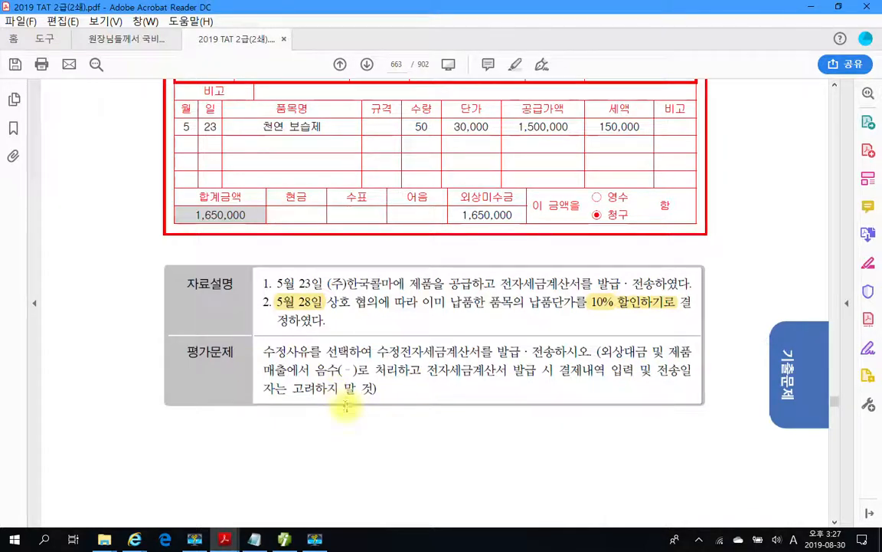
scroll(346, 417, "up", 3)
scroll(342, 417, "up", 1)
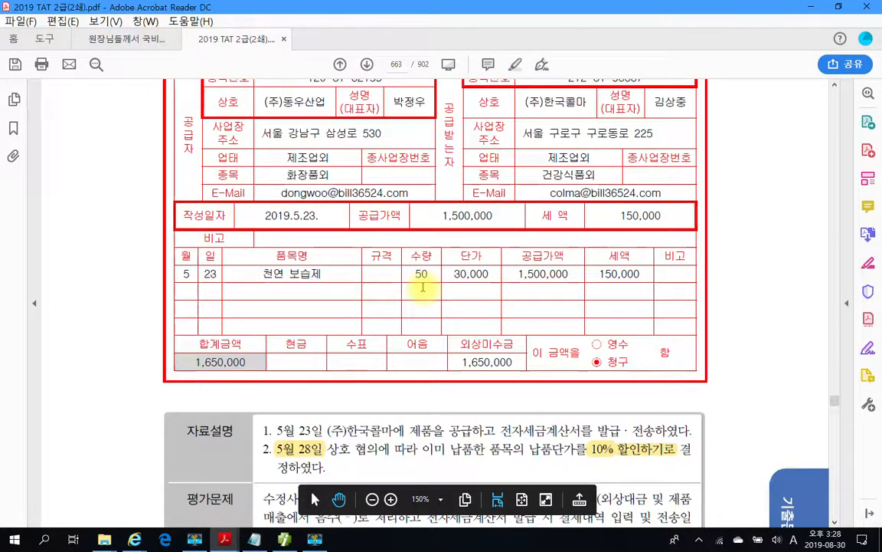
scroll(422, 286, "up", 2)
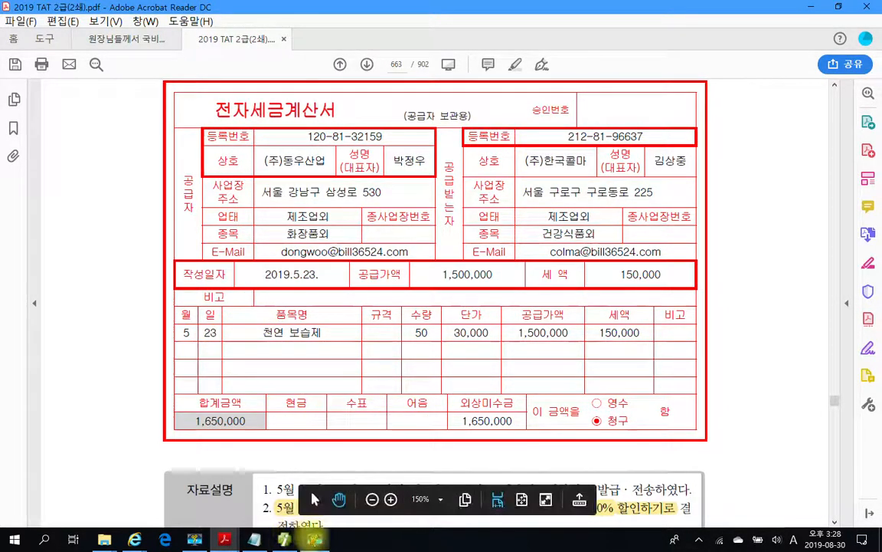
left_click(284, 539)
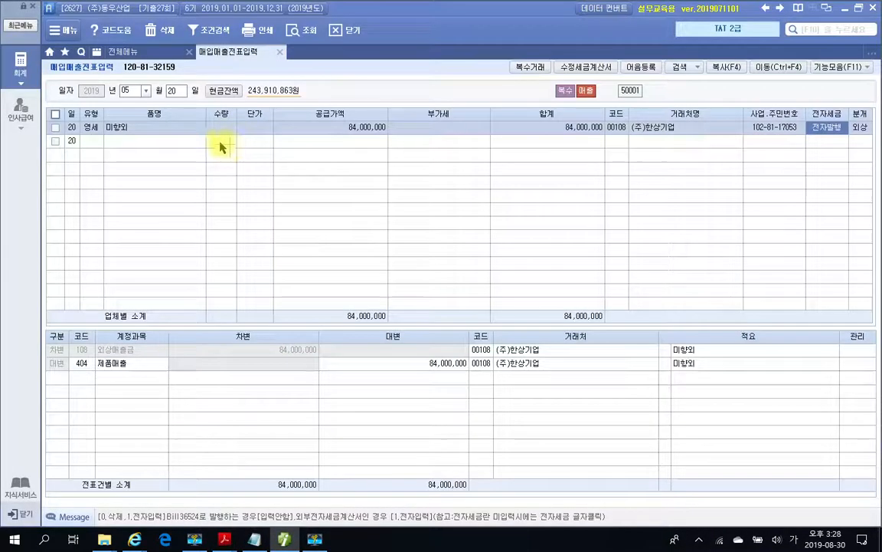
left_click(172, 95)
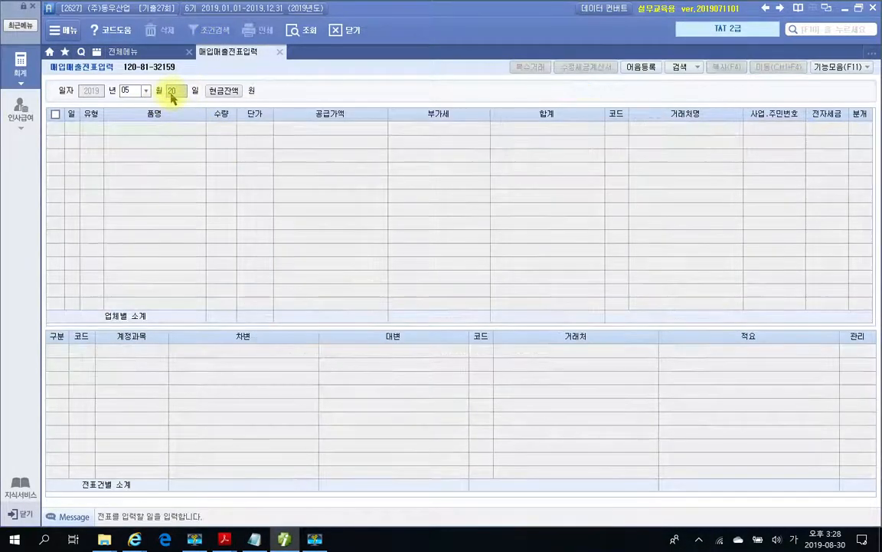
type("23")
key("Return")
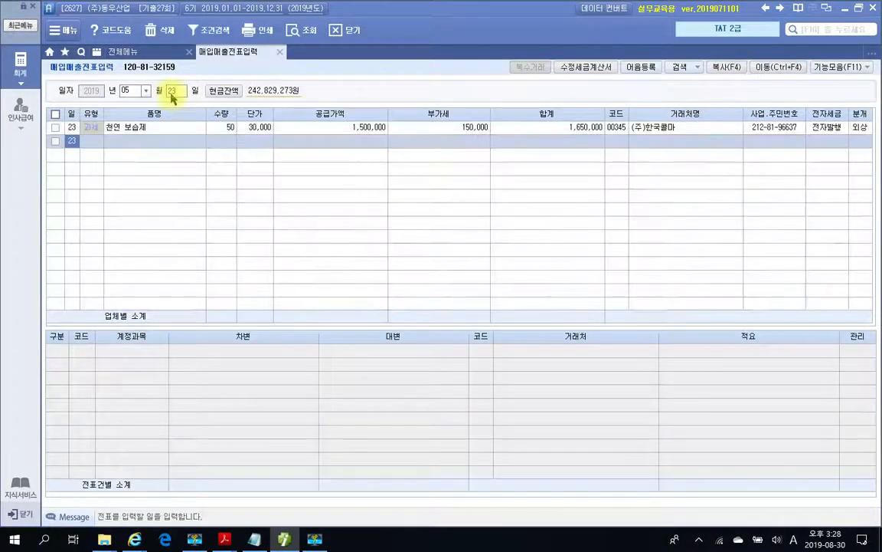
Start a 수정세금계산서 for the (주)한국콜마 천연 보습제 sale and set the 수정사유 to 2. 공급가액 변동
left_click(55, 129)
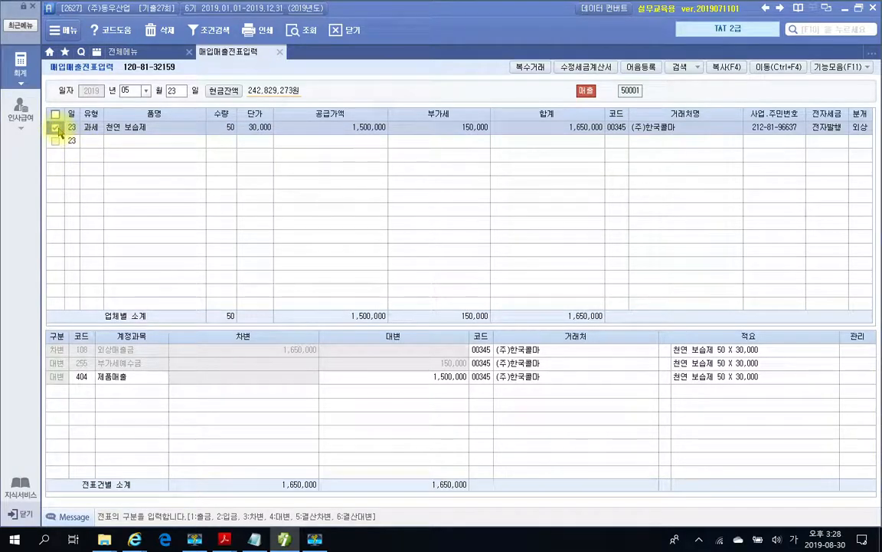
left_click(582, 68)
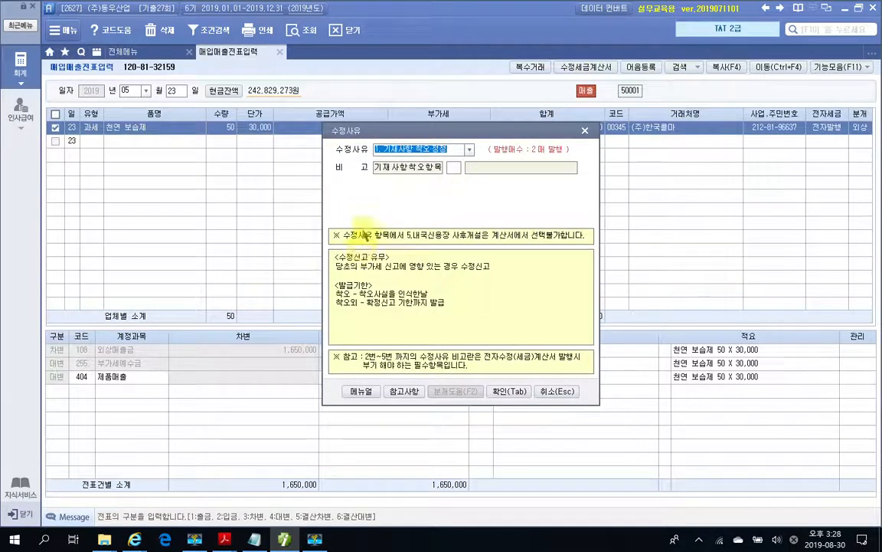
left_click(383, 153)
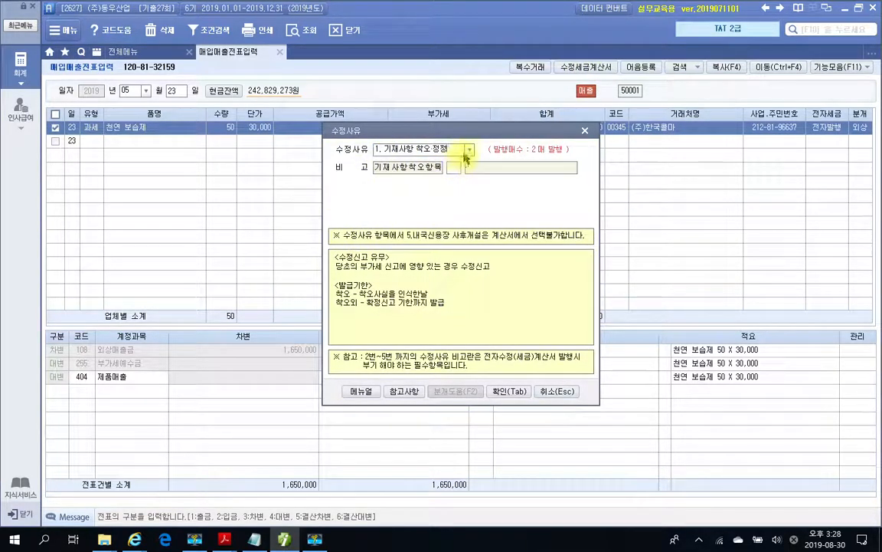
left_click(469, 151)
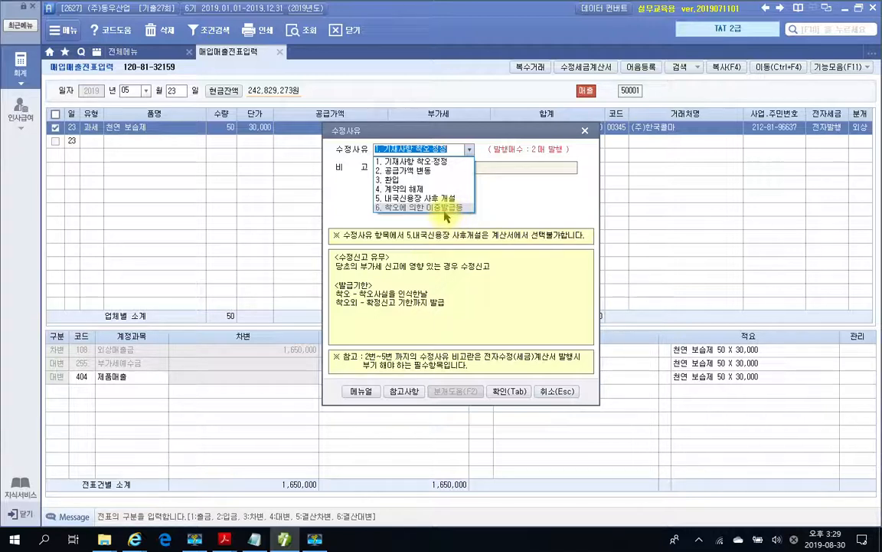
left_click(420, 176)
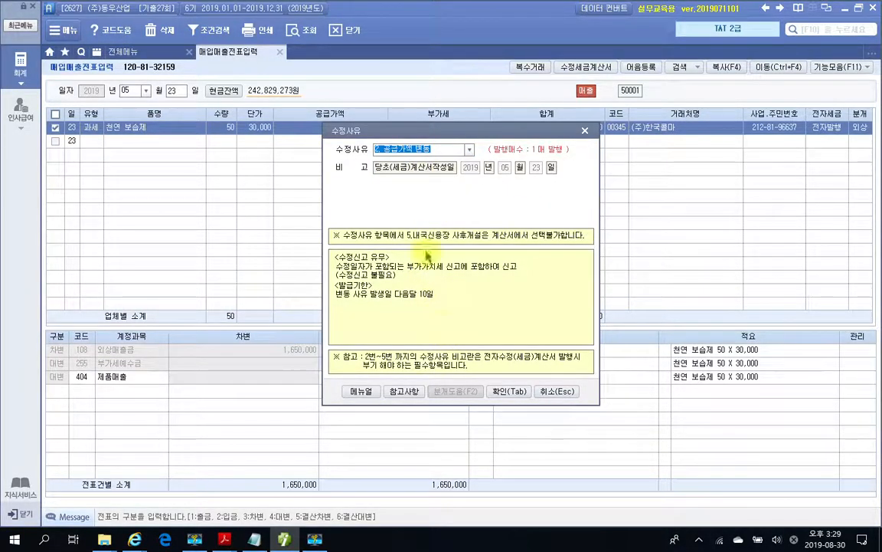
Confirm the 공급가액 변동 reason and check its 작성월일 rule in the 수정세금계산서 발급사유 reference table, marking the relevant cells
left_click(466, 168)
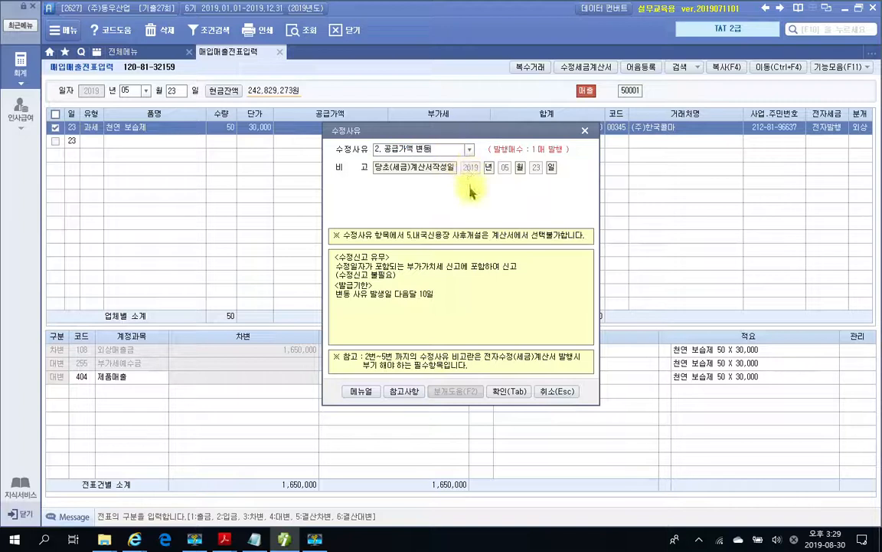
left_click(505, 392)
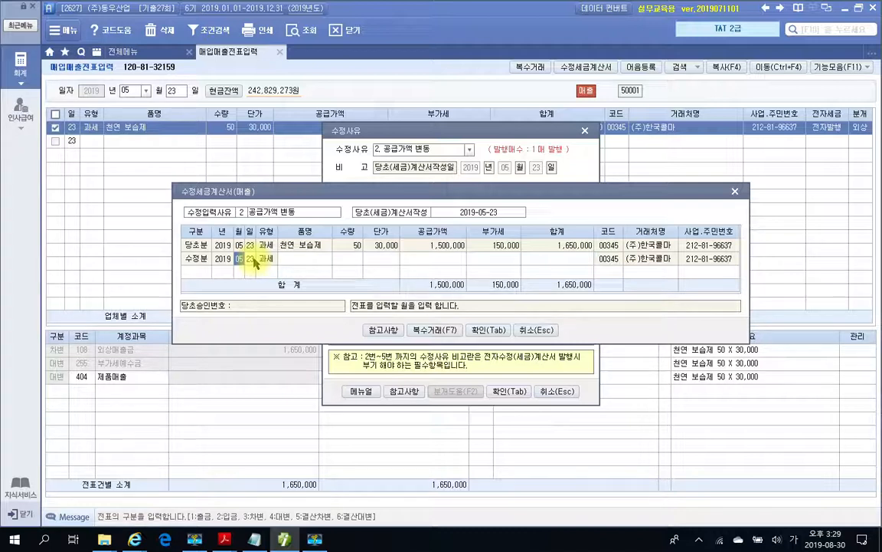
left_click(379, 331)
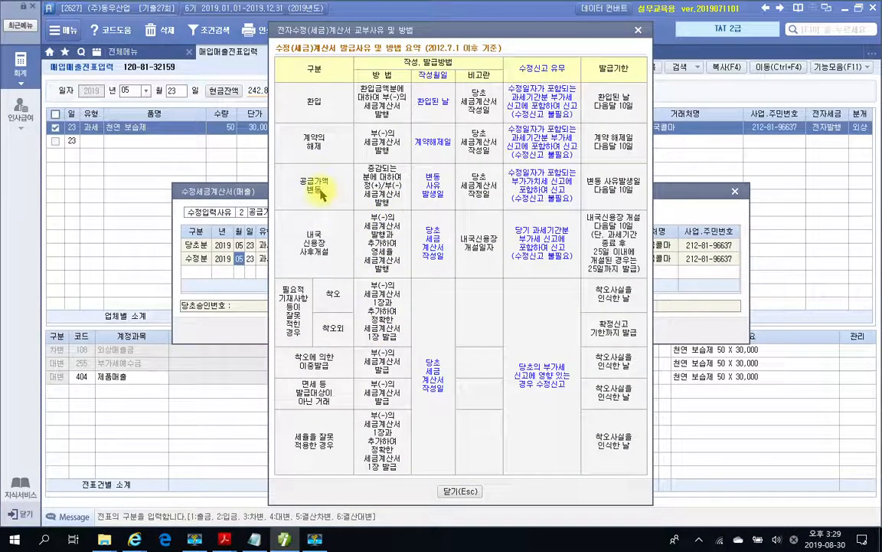
left_click_drag(407, 162, 460, 222)
mouse_move(328, 175)
left_mouse_down()
mouse_move(299, 184)
mouse_move(317, 202)
left_mouse_up()
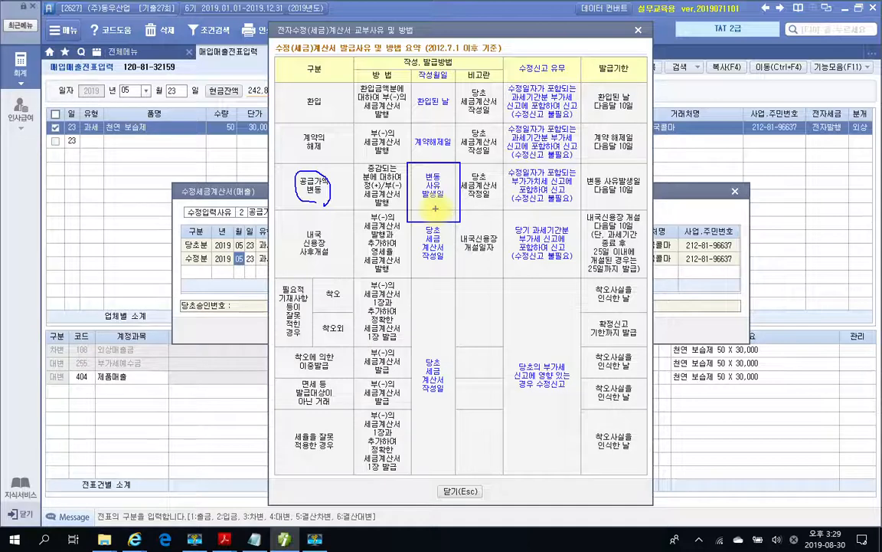
left_click(451, 491)
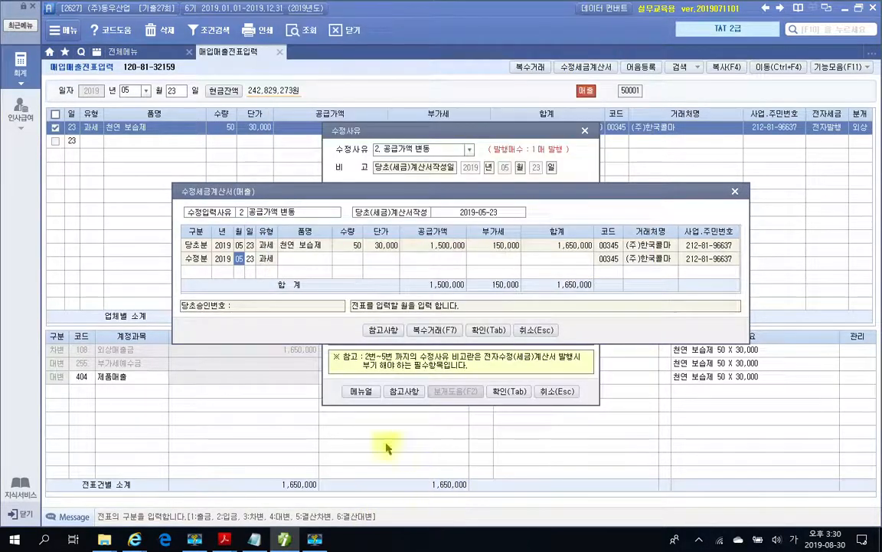
Set the 수정분 row's day to 28 and its 품명 to 천연 보습제
left_click(250, 260)
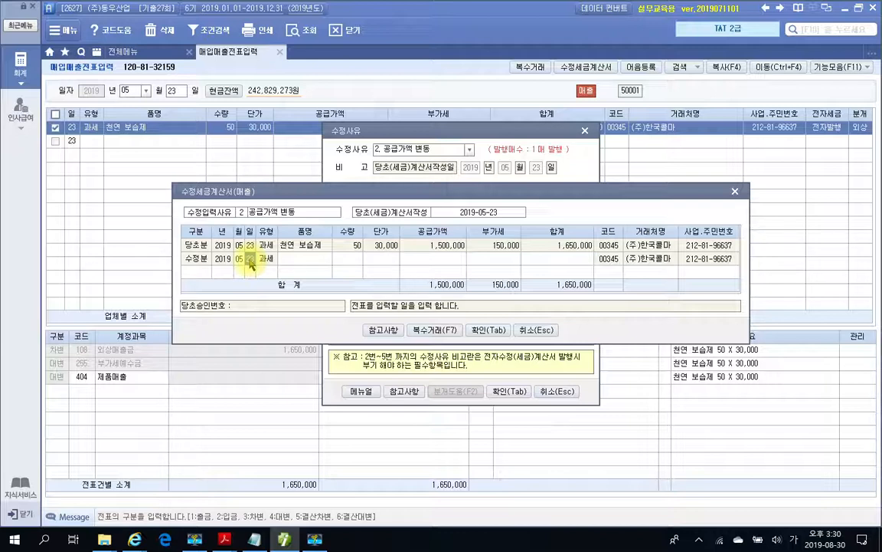
type("28")
key("Return")
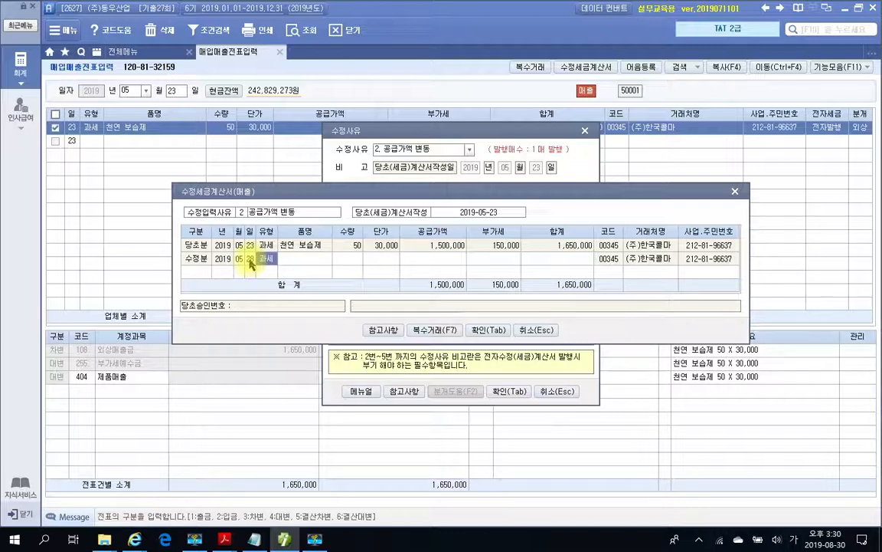
key("Return")
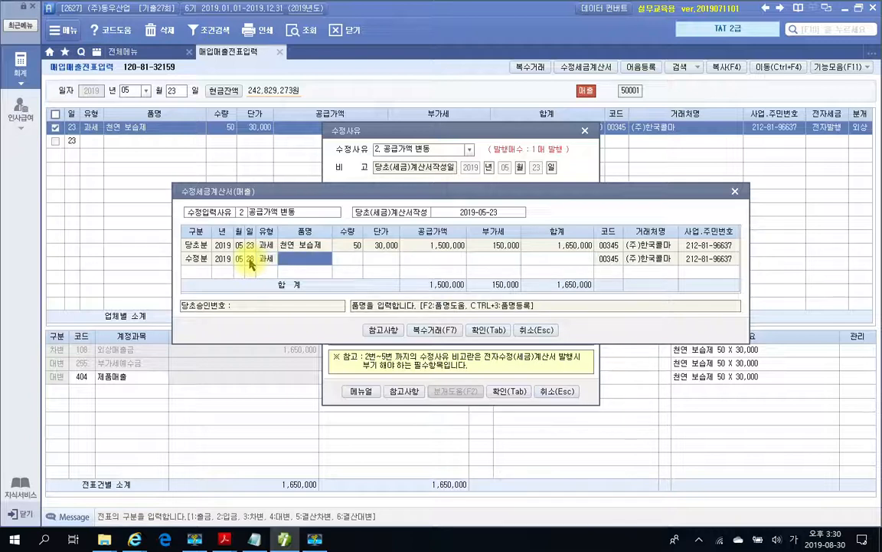
key("Return")
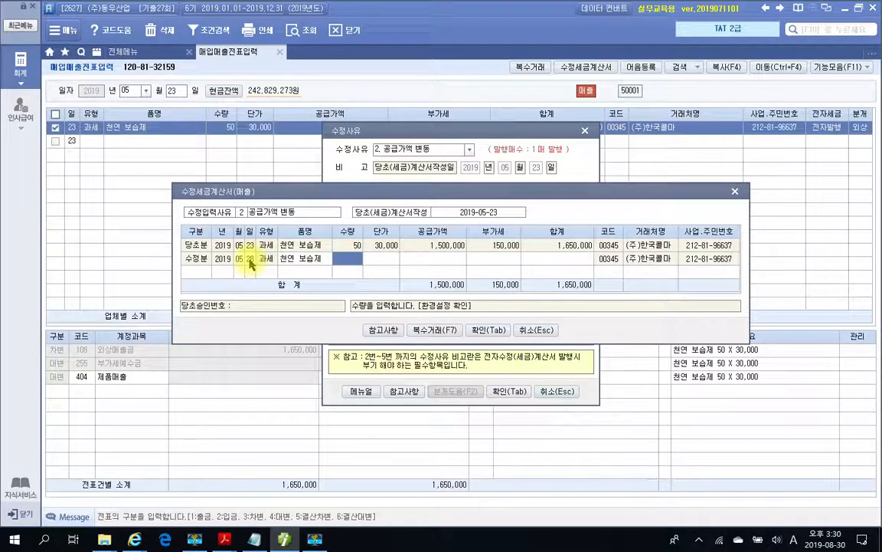
Enter quantity 50 and unit price 27,000 in the 수정분 row
type("50")
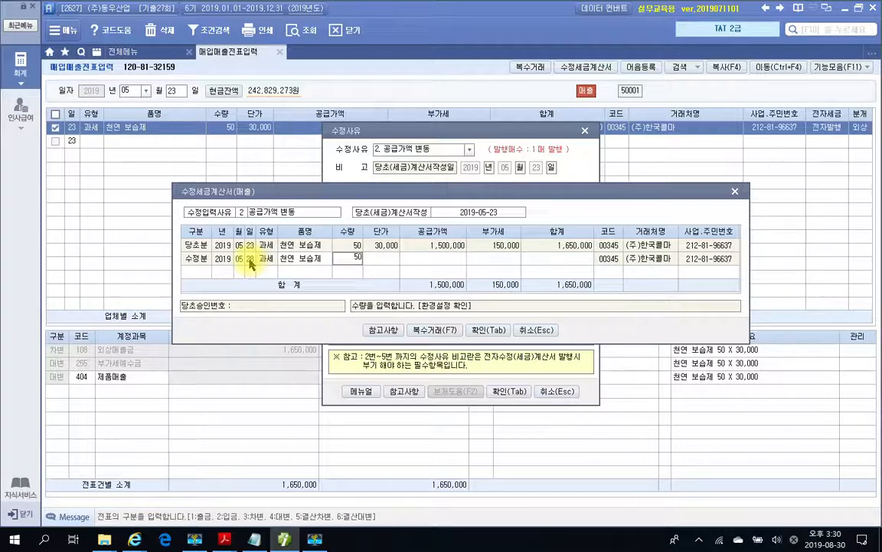
key("Return")
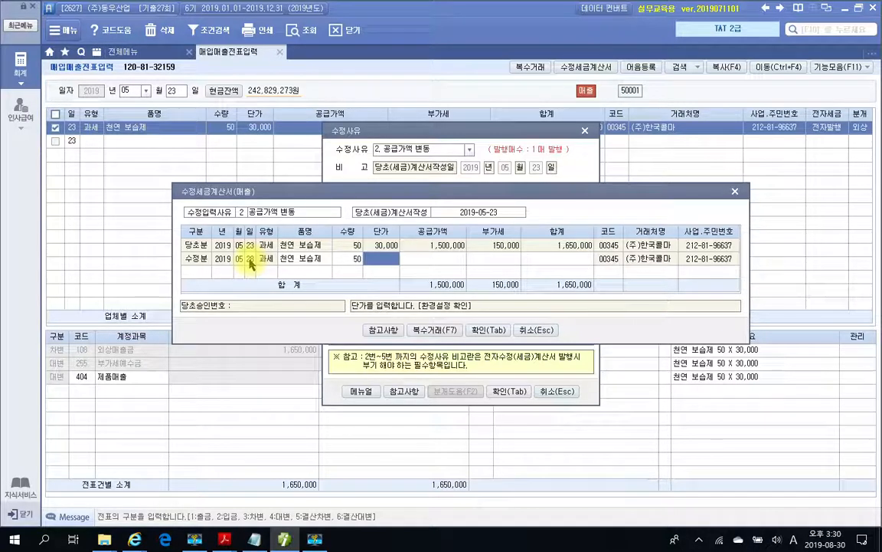
type("24")
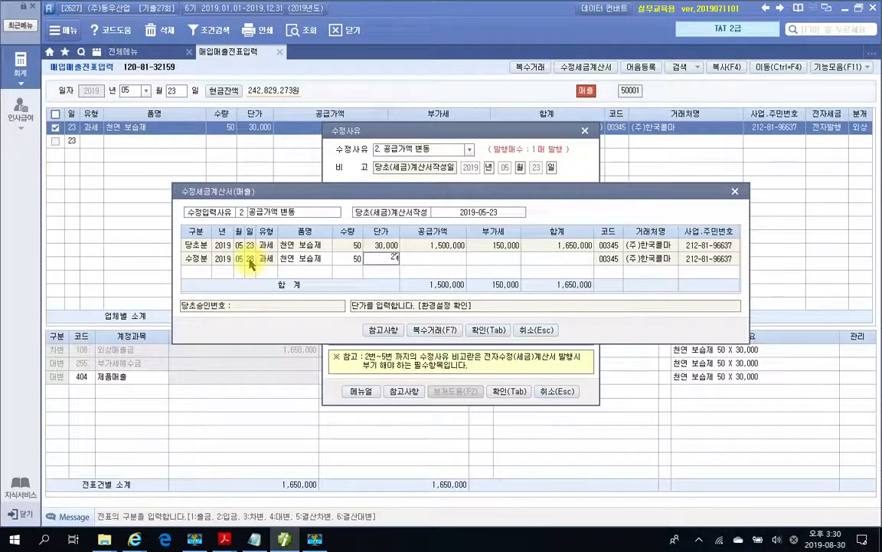
type("000")
key("Return")
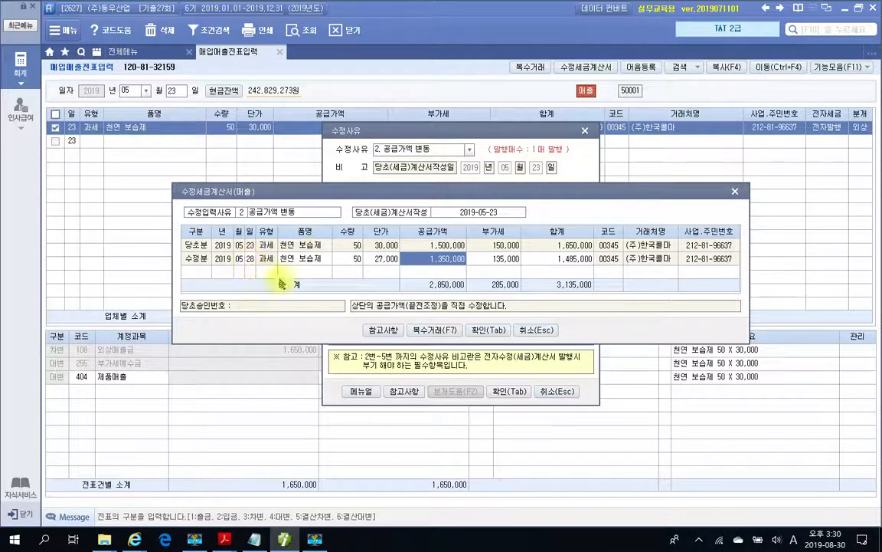
Try expressing the discount in the 수정분 row as quantity -50 at a unit price of 3,000
left_click(375, 263)
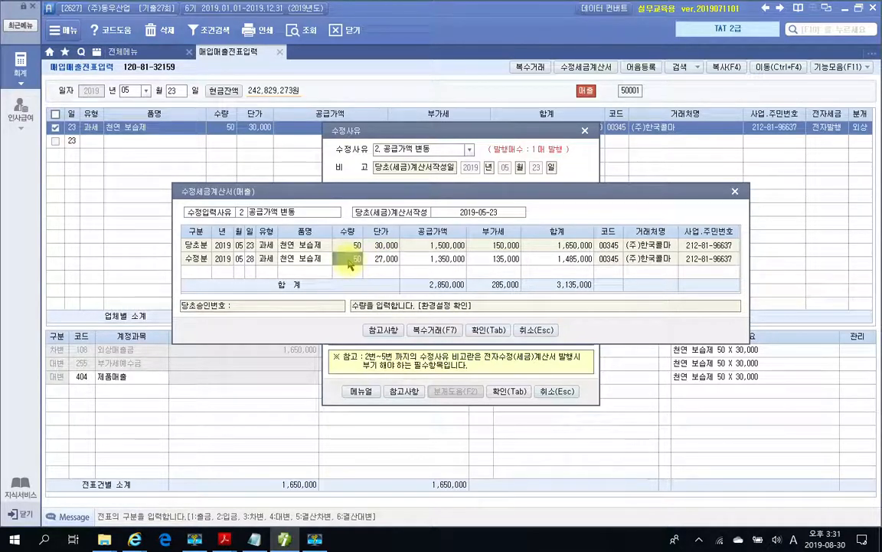
left_click(350, 263)
left_click(351, 263)
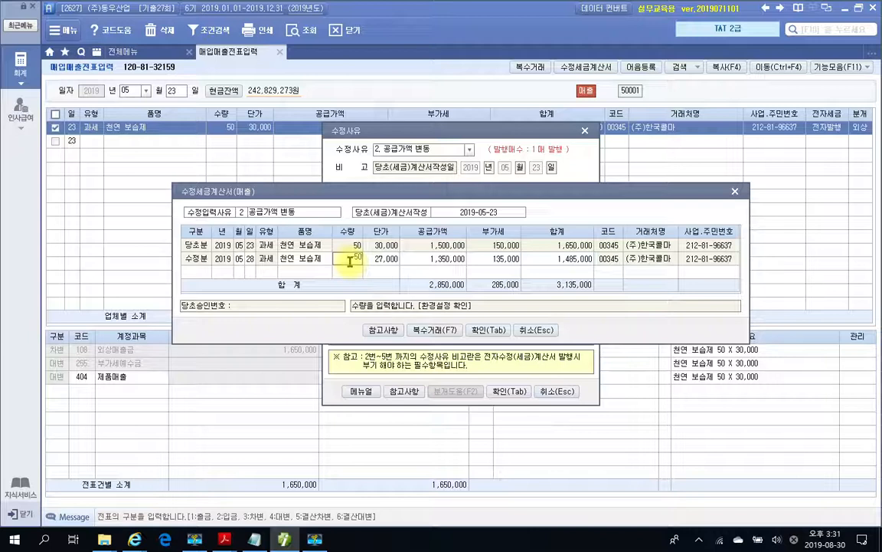
type("-50")
key("Return")
type("3,")
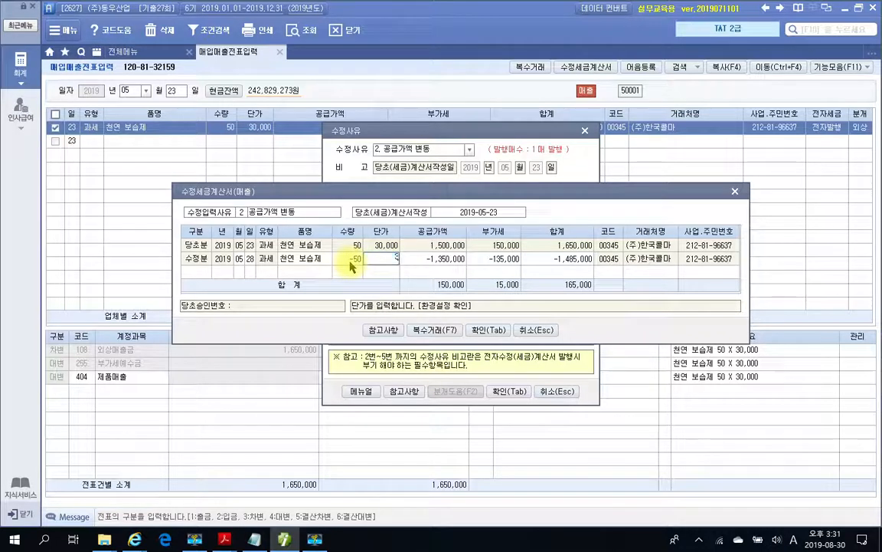
type("000")
Set the 수정분 row to quantity 50 and unit price -3,000, and save the 수정세금계산서
left_click(350, 260)
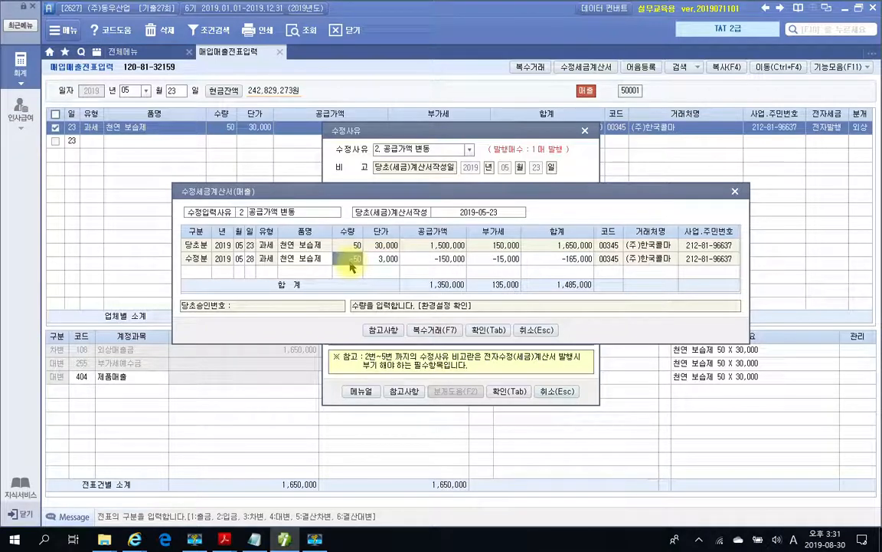
key("Return")
type("-")
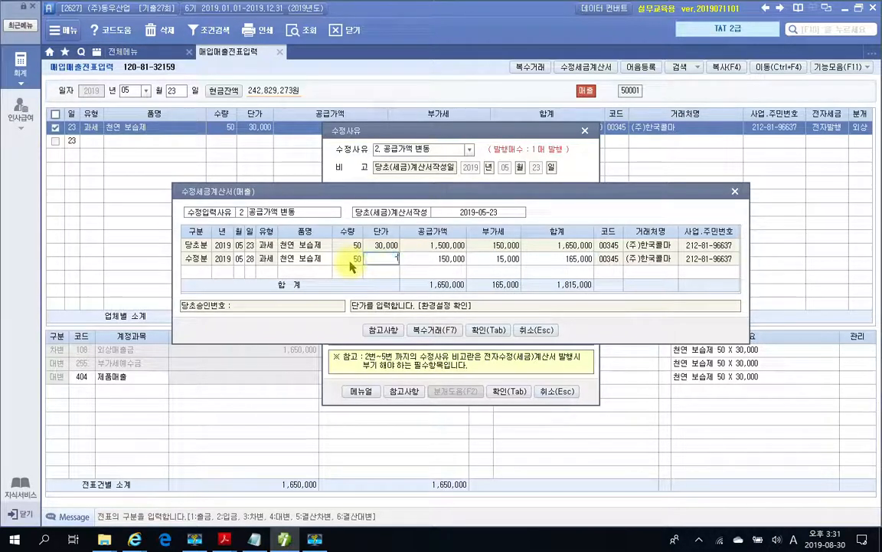
type("3,000")
key("Return")
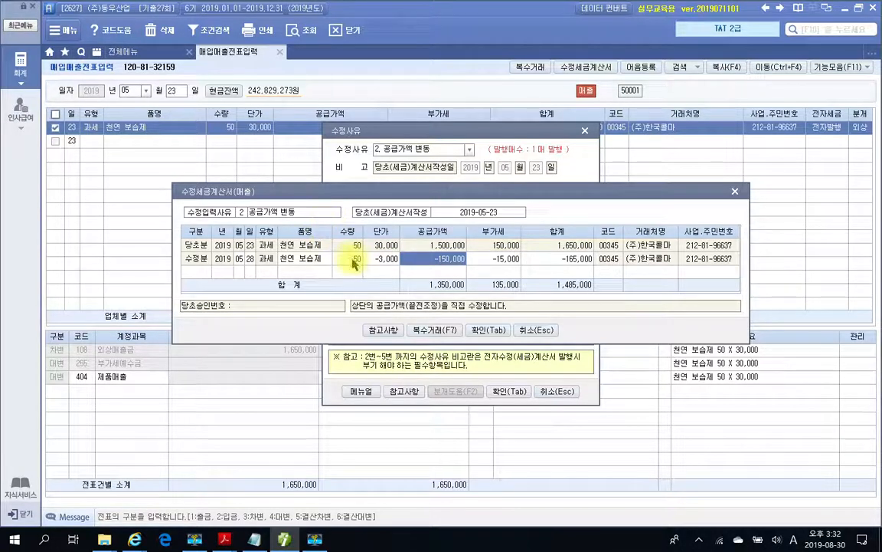
left_click(489, 331)
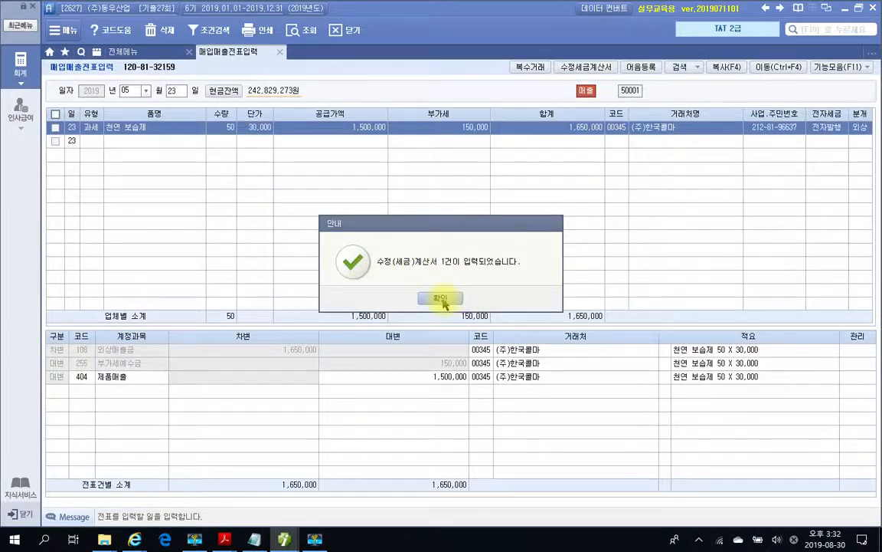
left_click(441, 300)
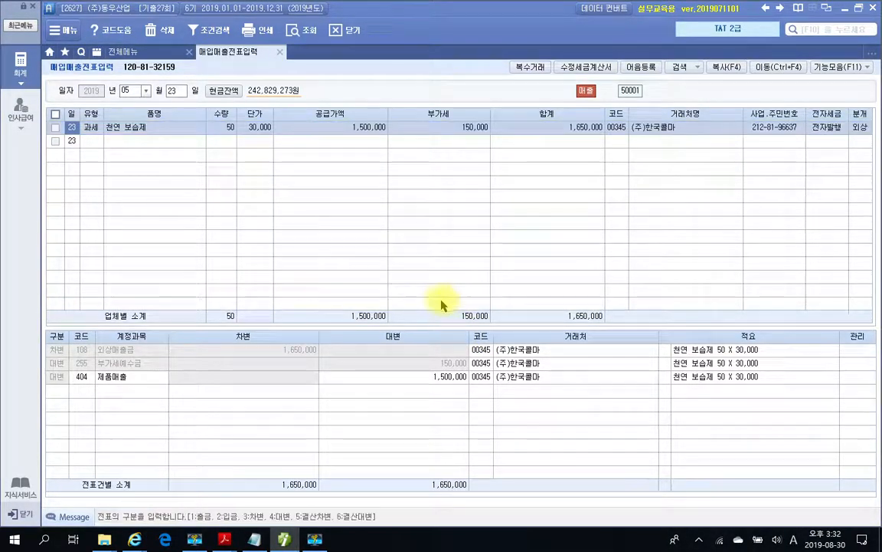
Load the 매입매출전표입력 entries for 5월 28일 and examine the amended (주)한국콜마 entry's journal lines
left_click(173, 95)
type("28")
key("Return")
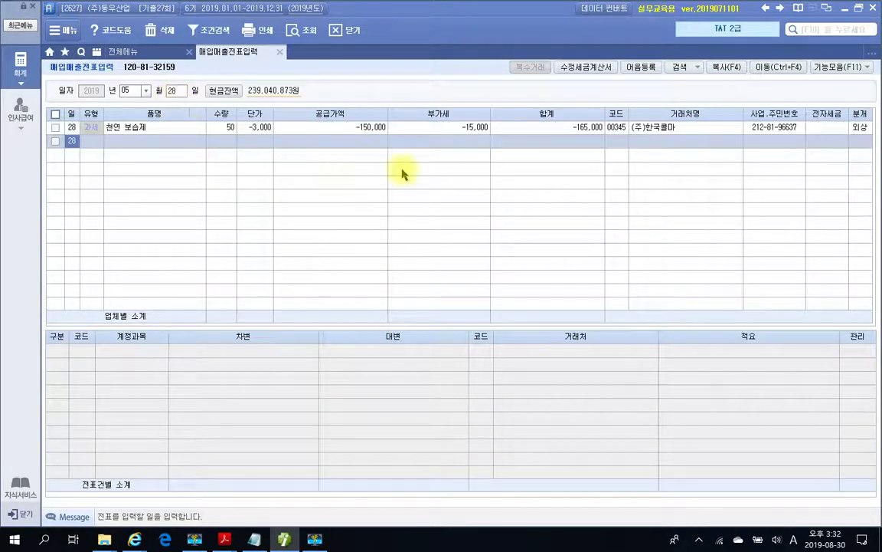
left_click(860, 126)
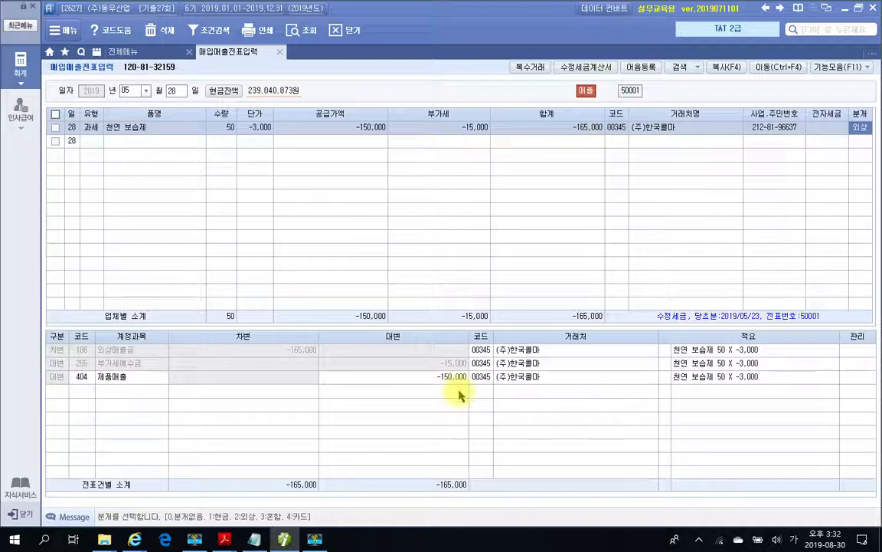
Open 전자세금계산서 발행 및 내역관리 and list the sales invoices for all 거래처 from 2019-05-28 to 2019-05-28
left_click(120, 51)
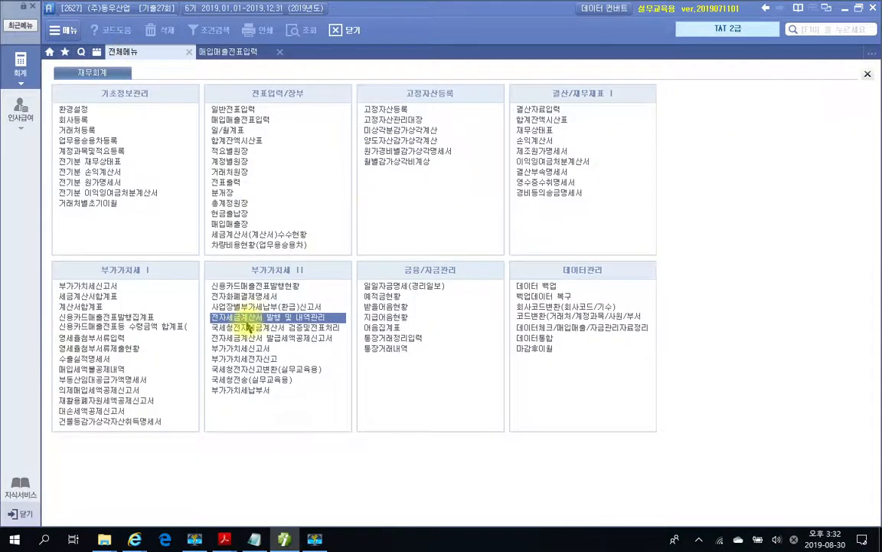
left_click(248, 318)
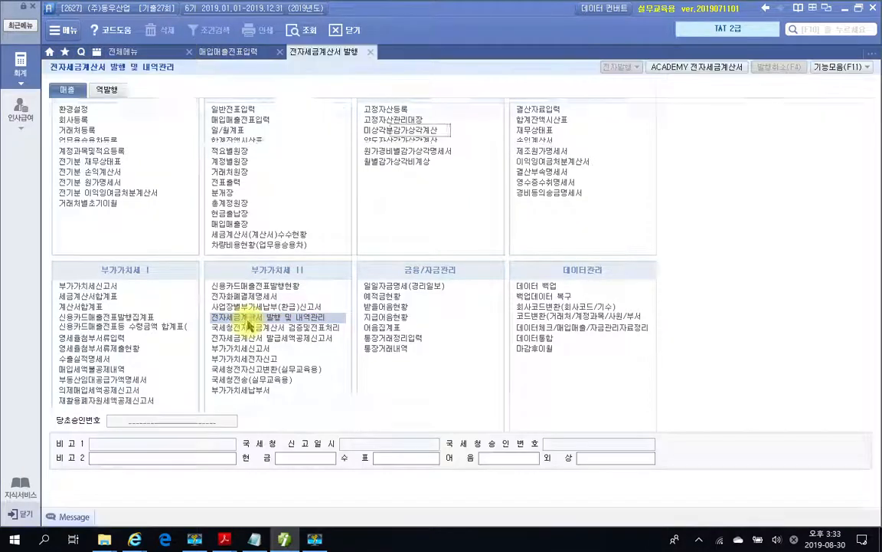
type("05 월 ")
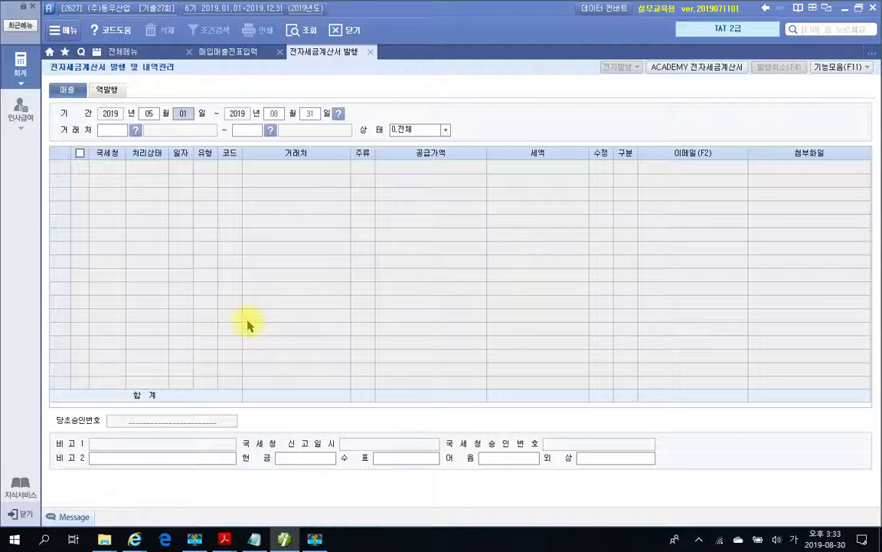
type("28")
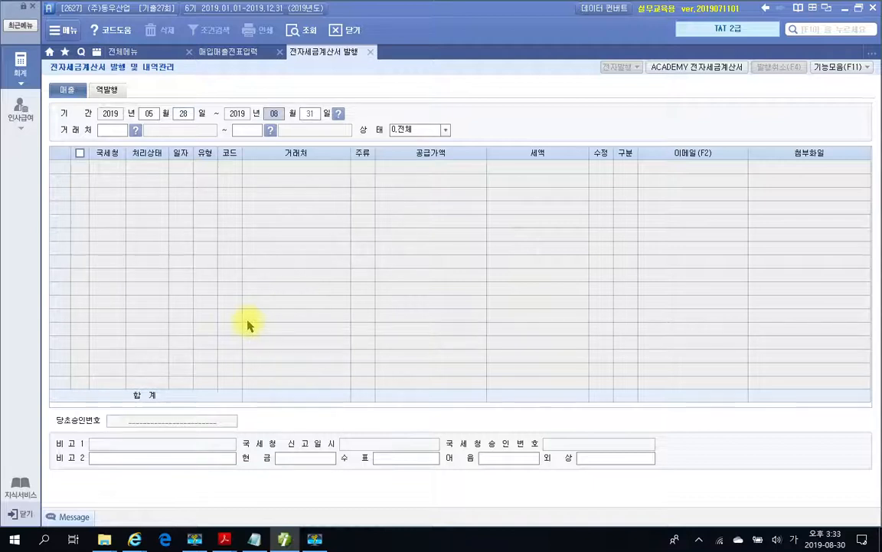
key("Return")
key("Left")
type("05 월 ")
type("28")
key("Return")
key("Return")
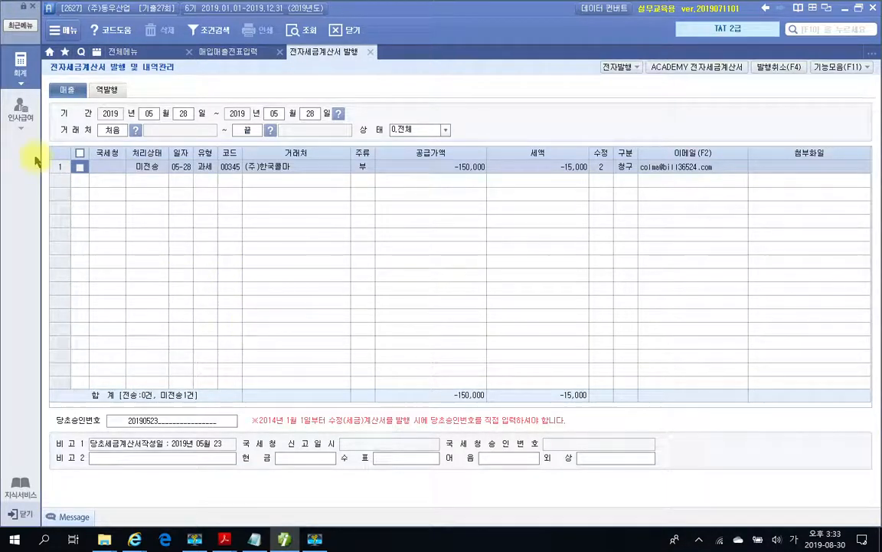
Issue the electronic invoice for the 05-28 (주)한국콜마 amendment and confirm it
left_click(80, 168)
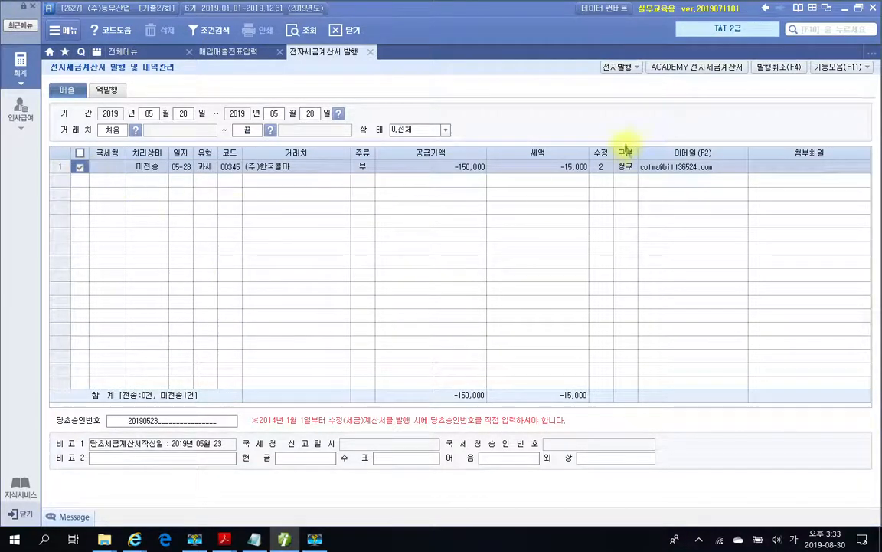
left_click(616, 67)
left_click(430, 332)
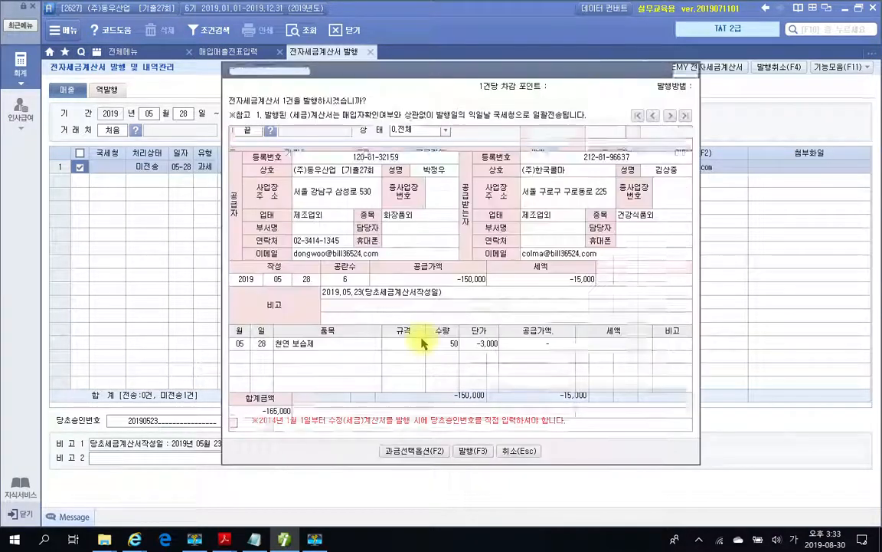
left_click(469, 454)
left_click(445, 294)
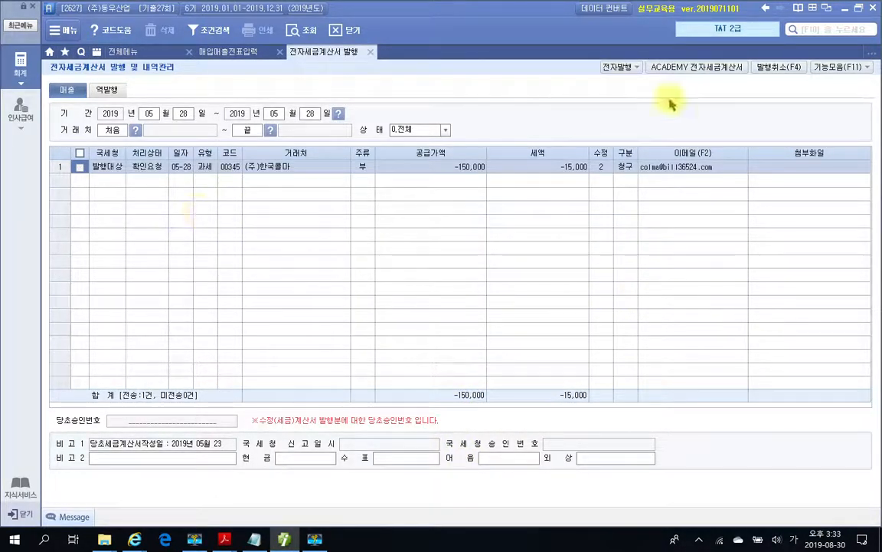
Log in to ACADEMY 전자세금계산서, retrieve the 미전송 sales invoices for 2019-05-28, issue the (주)한국콜마 amended invoice and close the window
left_click(692, 68)
left_click(310, 289)
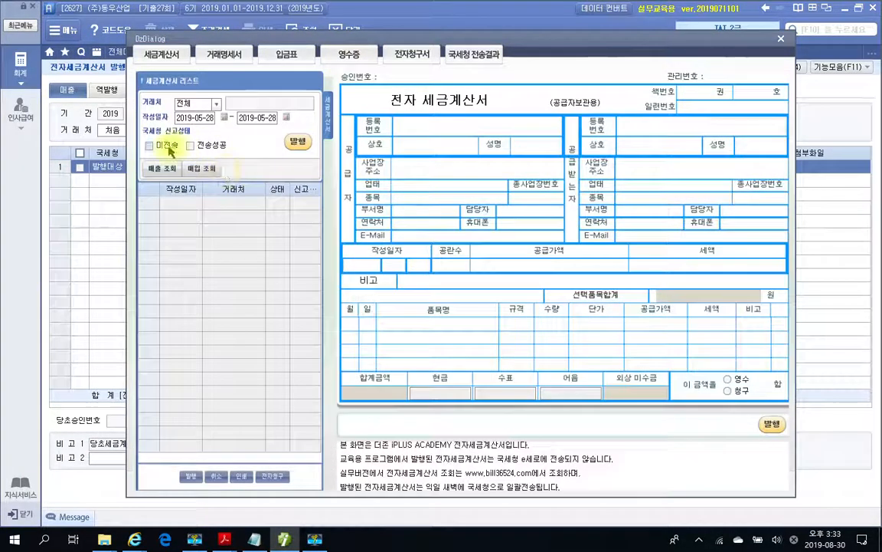
left_click(148, 144)
left_click(162, 168)
left_click(293, 142)
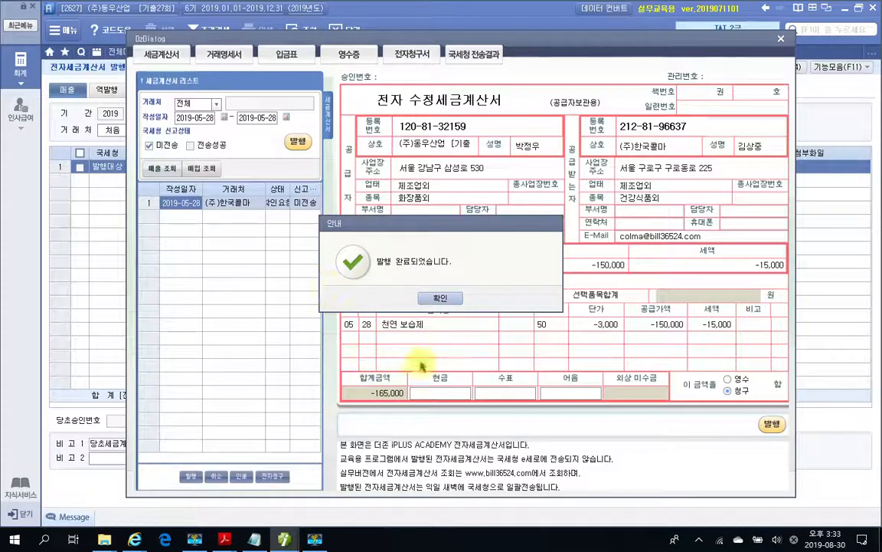
left_click(438, 299)
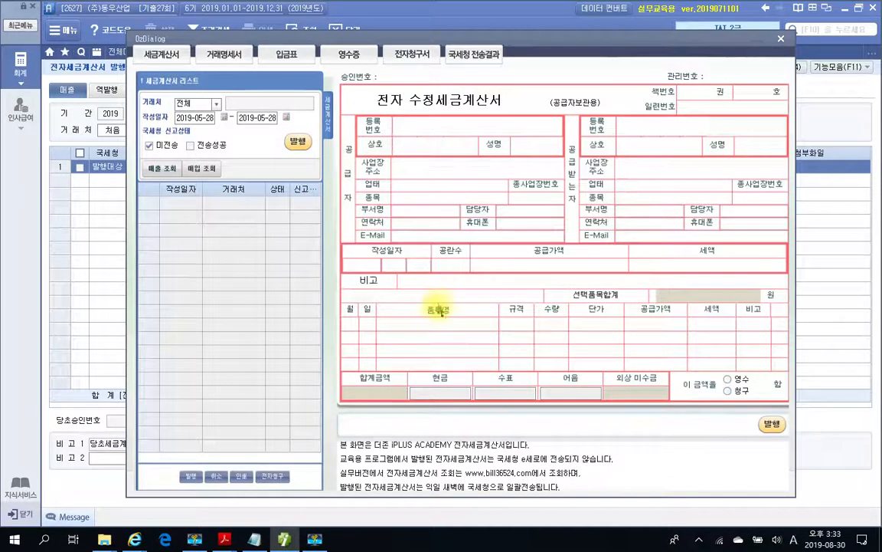
left_click(781, 39)
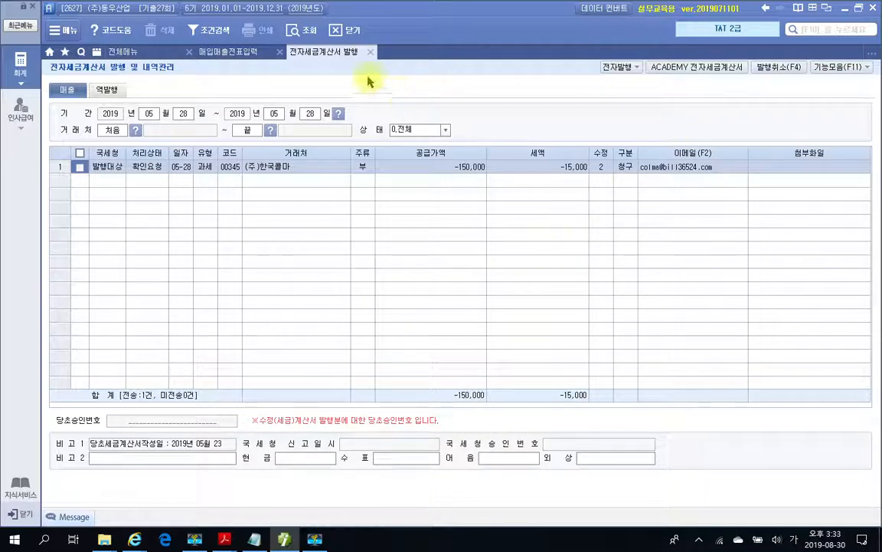
Close 전자세금계산서 발행 및 내역관리, reload the 5월 28일 entries in 매입매출전표입력 and check the (주)한국콜마 entry's 전자세금 status
left_click(370, 52)
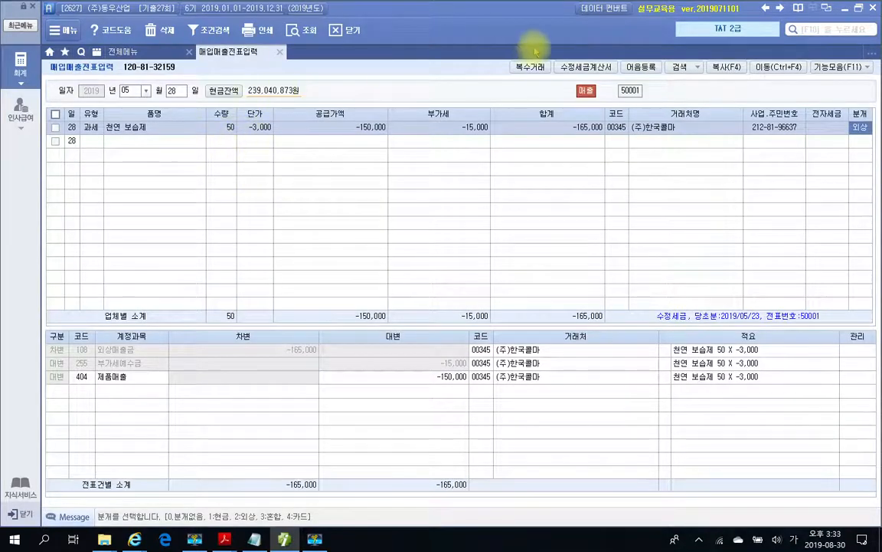
left_click(292, 29)
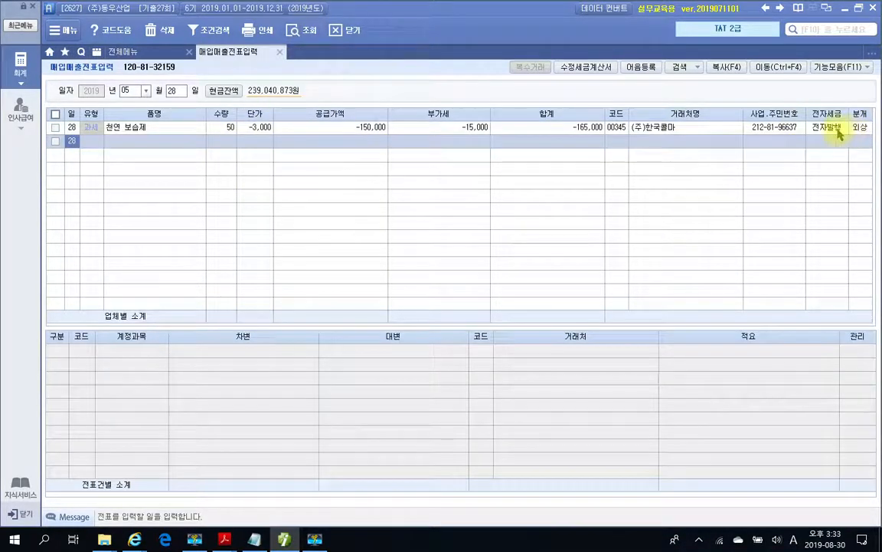
left_click(91, 141)
left_click(92, 127)
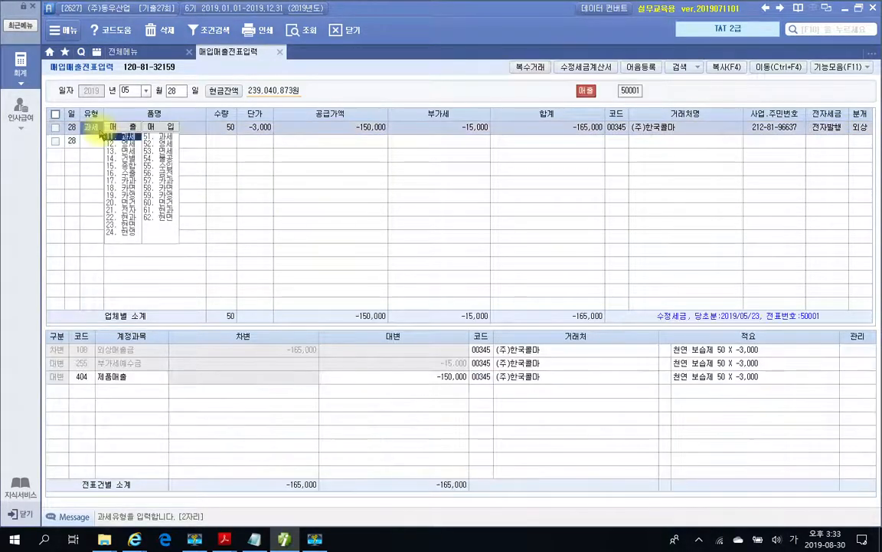
left_click(397, 130)
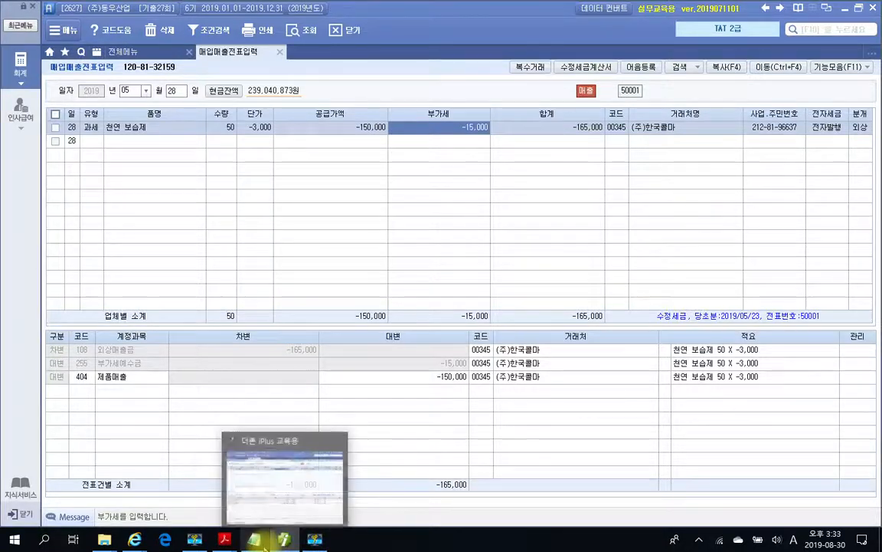
Switch to 2019 TAT 2급(2쇄).pdf in Acrobat Reader and read question 3's 자료 1, 자료 2 invoice, 자료설명 and 평가문제
mouse_move(284, 542)
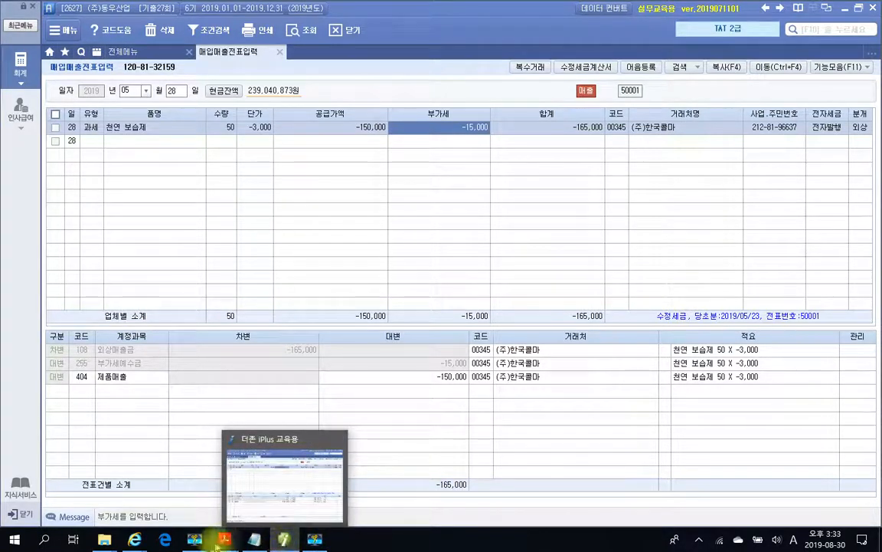
mouse_move(224, 539)
left_click(297, 511)
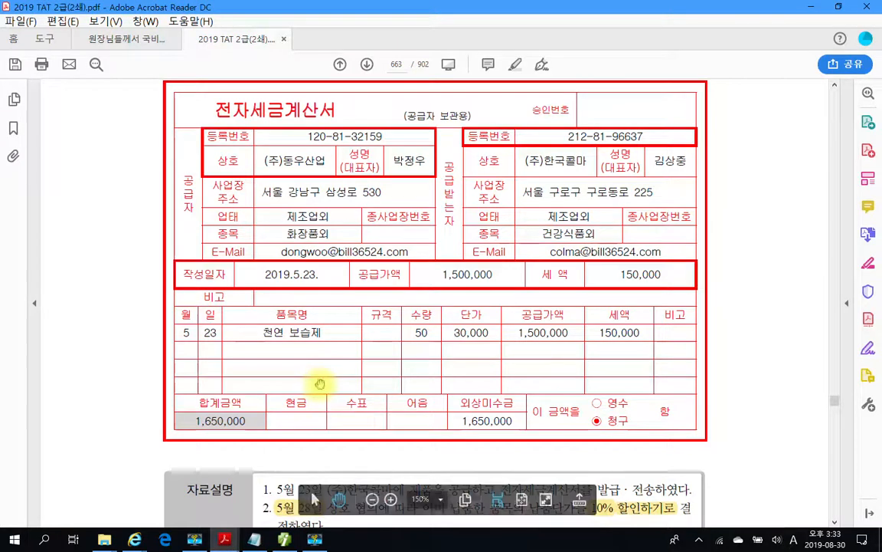
scroll(338, 391, "down", 5)
scroll(337, 391, "down", 10)
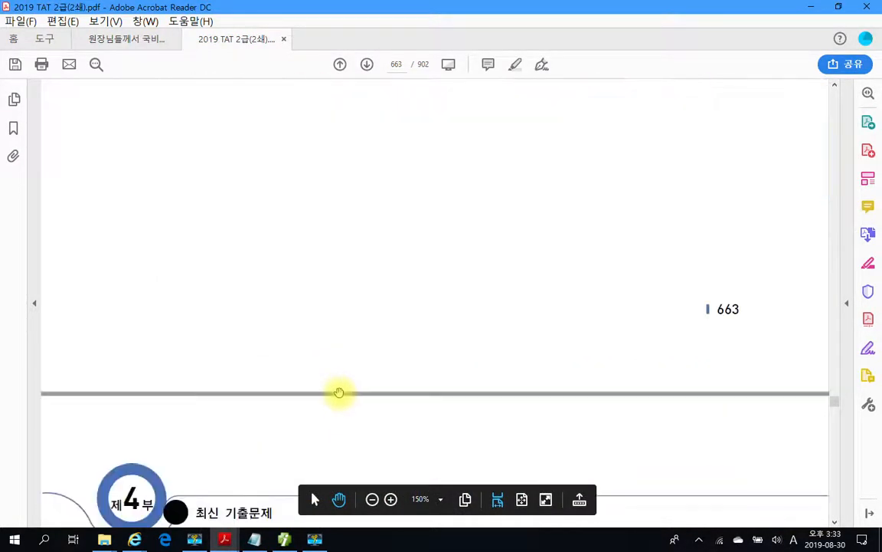
scroll(338, 393, "down", 2)
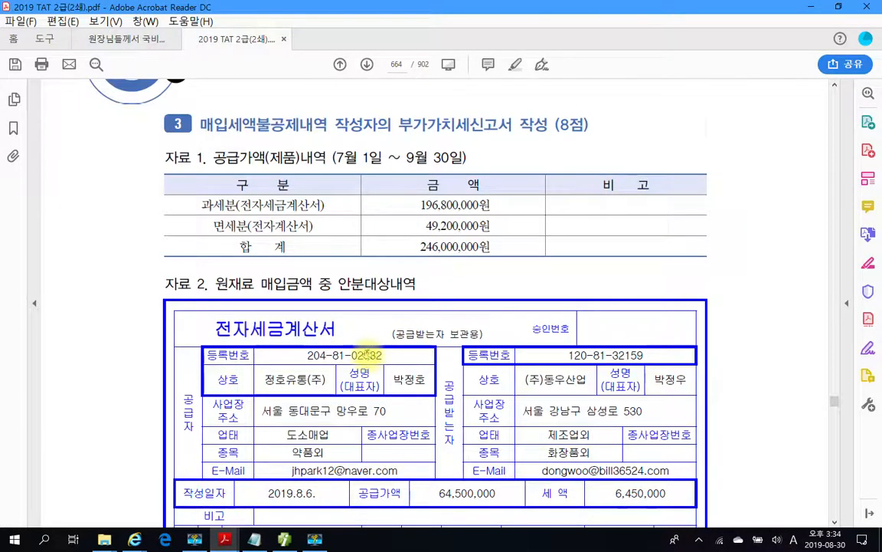
scroll(367, 355, "down", 2)
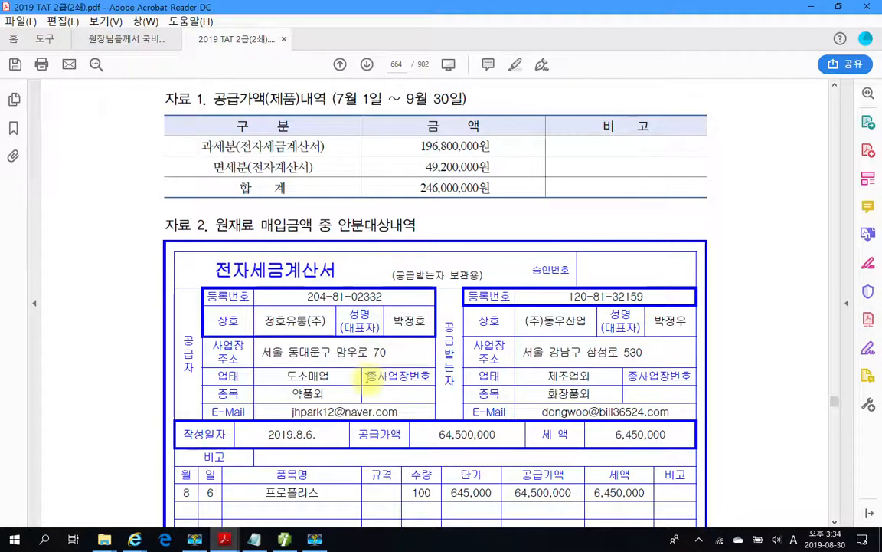
left_click_drag(215, 224, 337, 222)
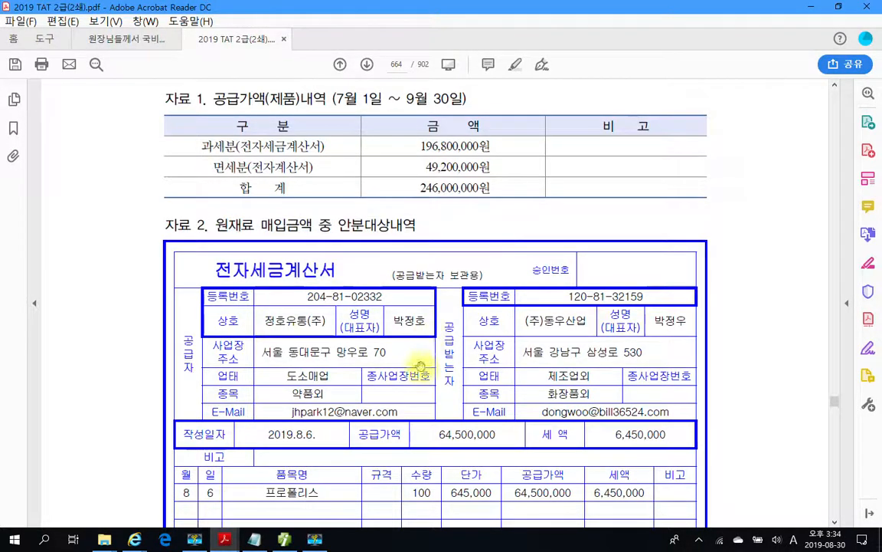
scroll(376, 330, "down", 7)
scroll(419, 369, "down", 6)
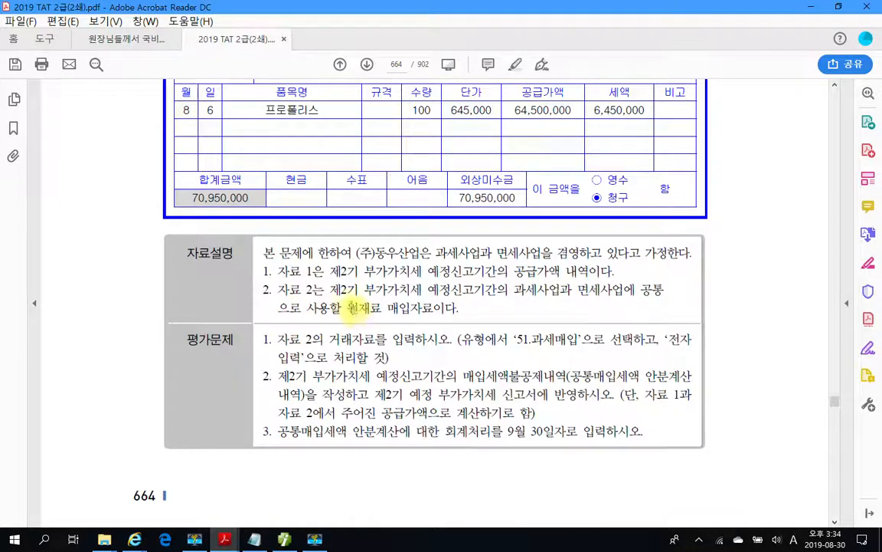
double_click(354, 307)
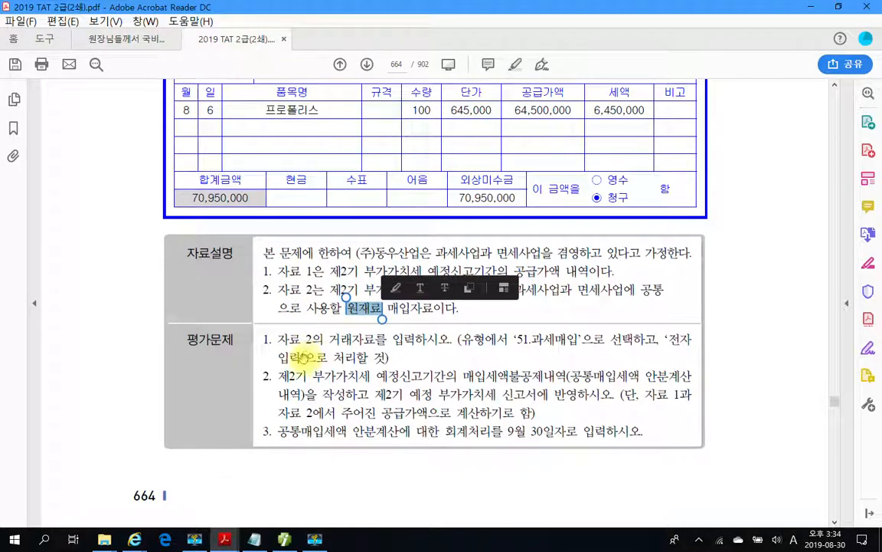
scroll(280, 326, "down", 1)
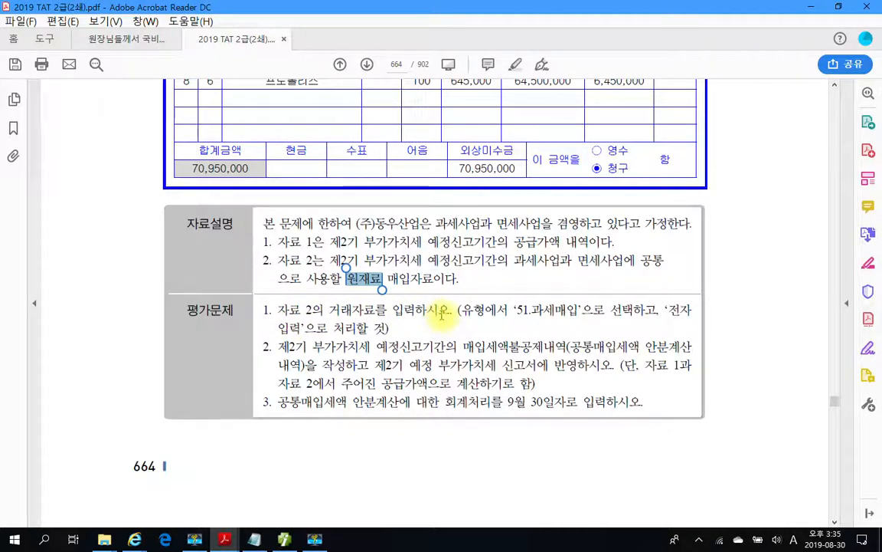
scroll(226, 291, "up", 5)
scroll(226, 283, "up", 5)
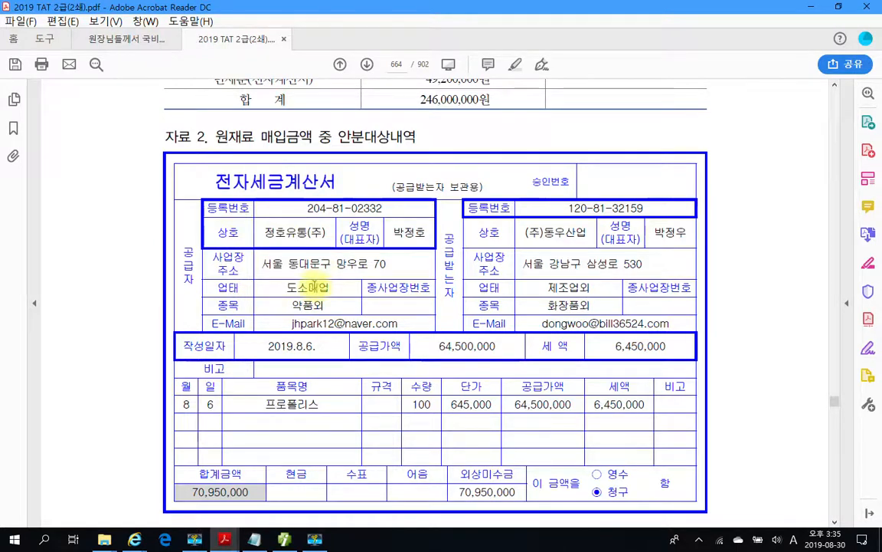
scroll(314, 286, "down", 8)
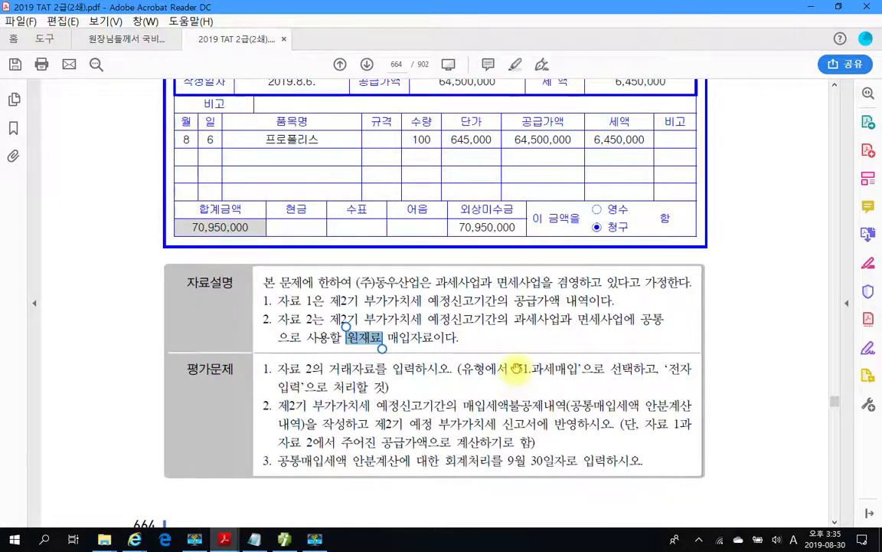
Highlight the '51.과세매입' type instruction in 평가문제 1 of question 3
left_click(519, 369)
left_click_drag(513, 369, 567, 373)
left_click(582, 405)
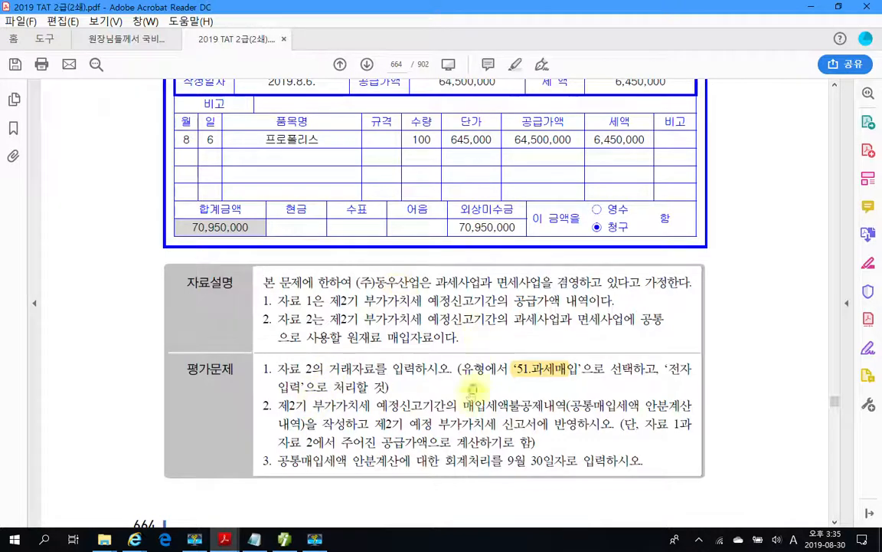
Recheck the 자료 2 invoice, switch to 더존 iPlus and start an 8월 6일 매입매출전표 entry with purchase type 51.과세
scroll(470, 387, "up", 5)
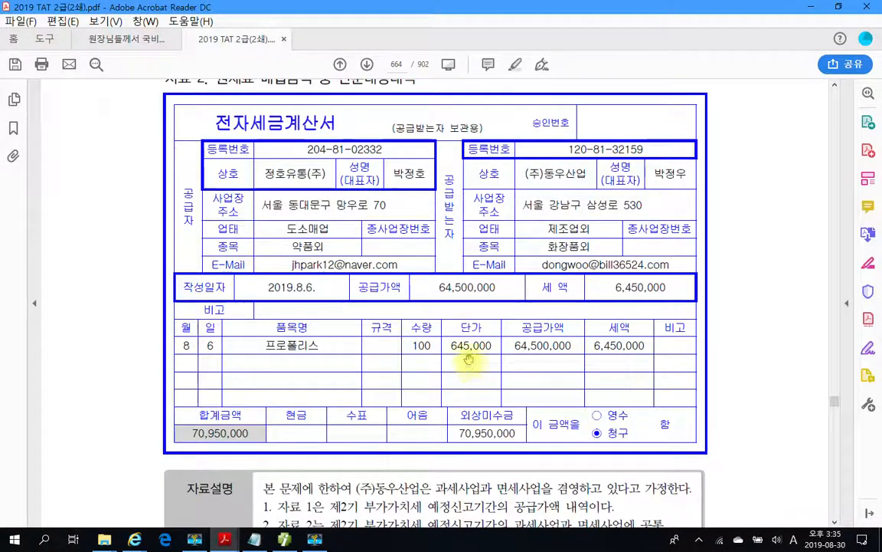
scroll(471, 345, "down", 3)
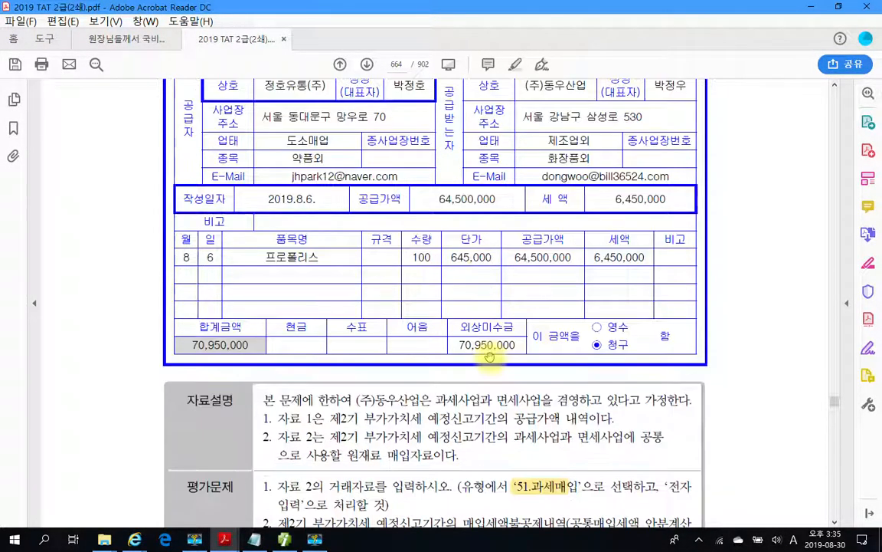
scroll(490, 353, "up", 3)
left_click(285, 540)
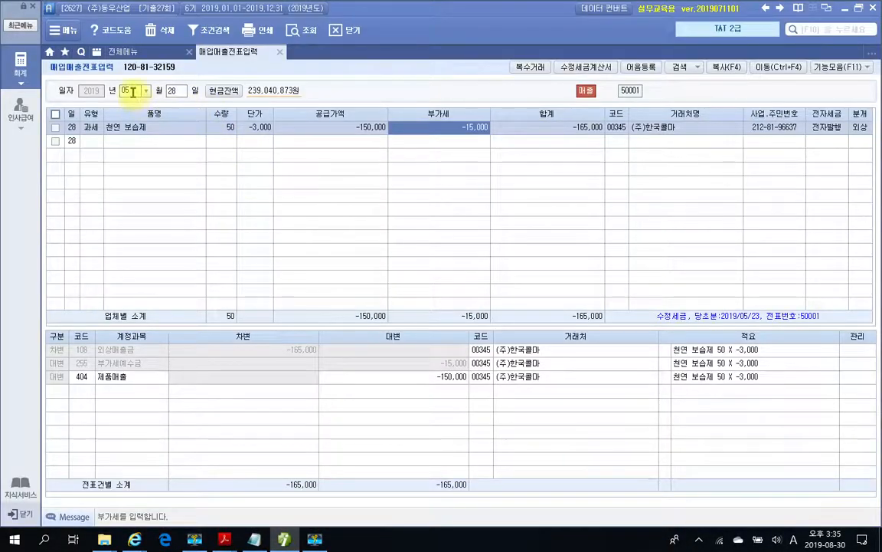
left_click(133, 92)
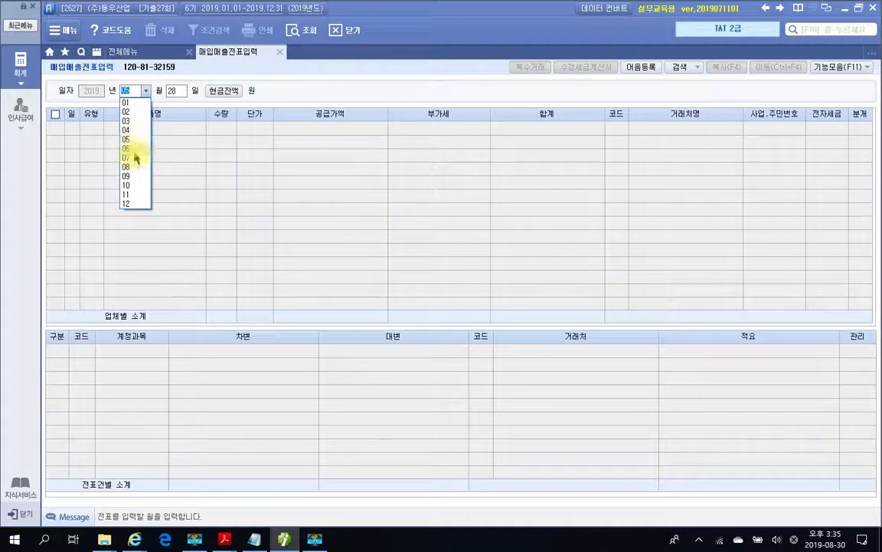
left_click(135, 166)
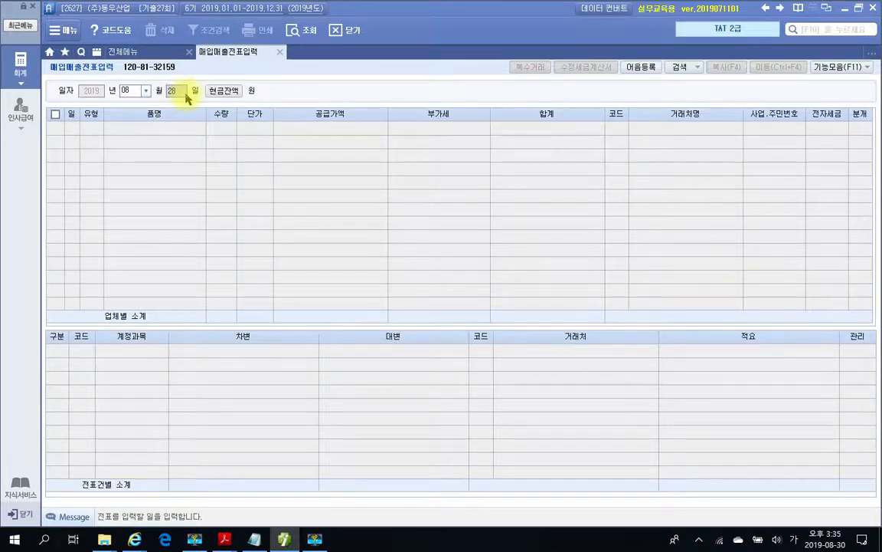
type("06")
key("Return")
key("Return")
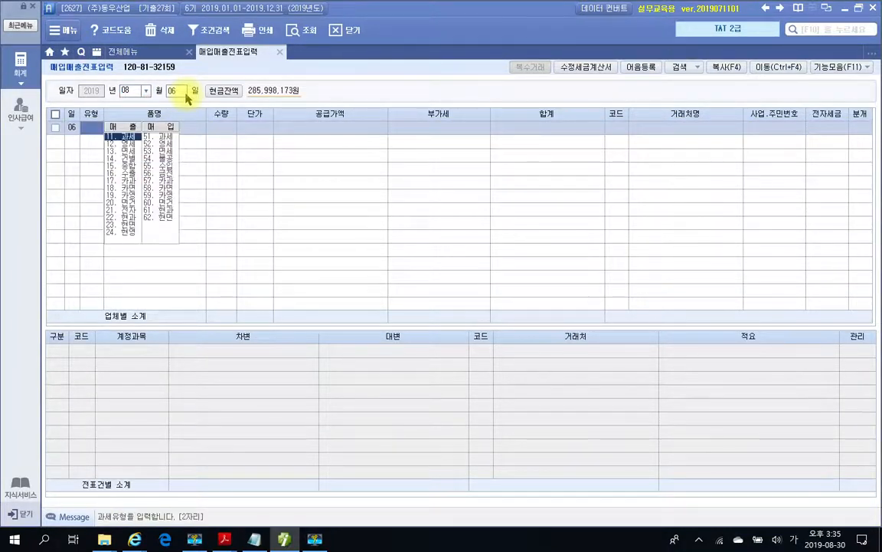
type("5")
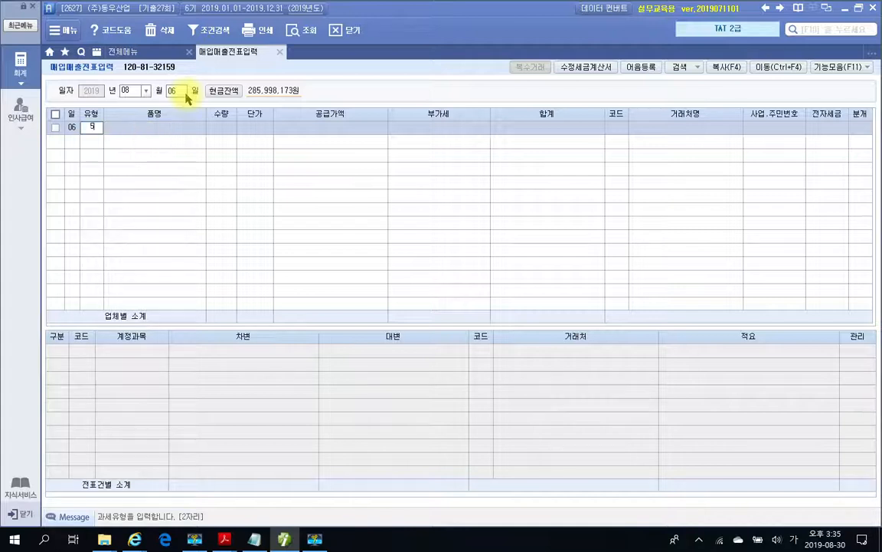
key("Return")
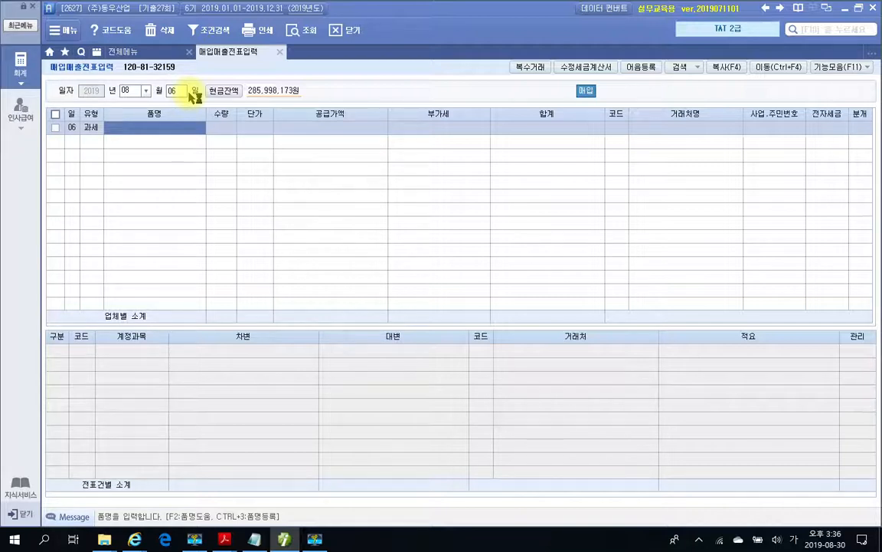
Enter the item 프로폴리스 with quantity 100 and unit price 645,000, accepting the calculated 공급가액 and 부가세
type("ㅂ")
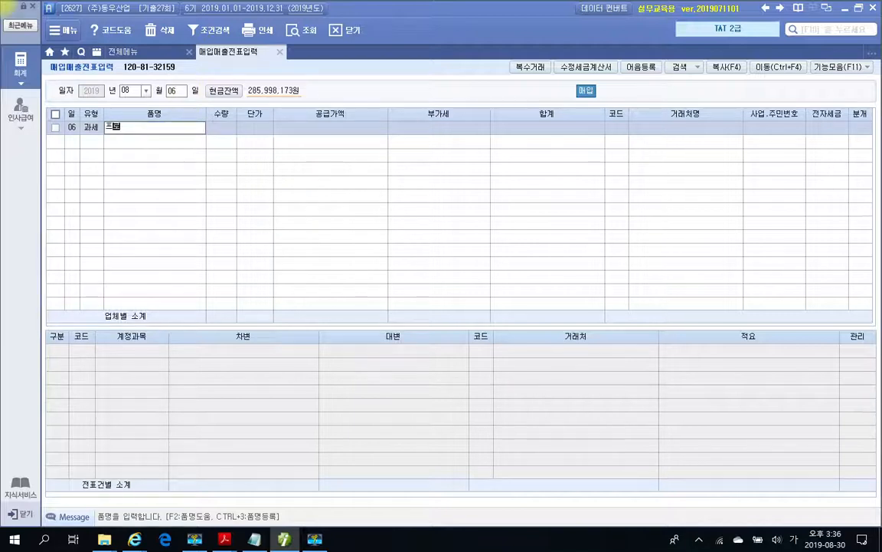
key("Return")
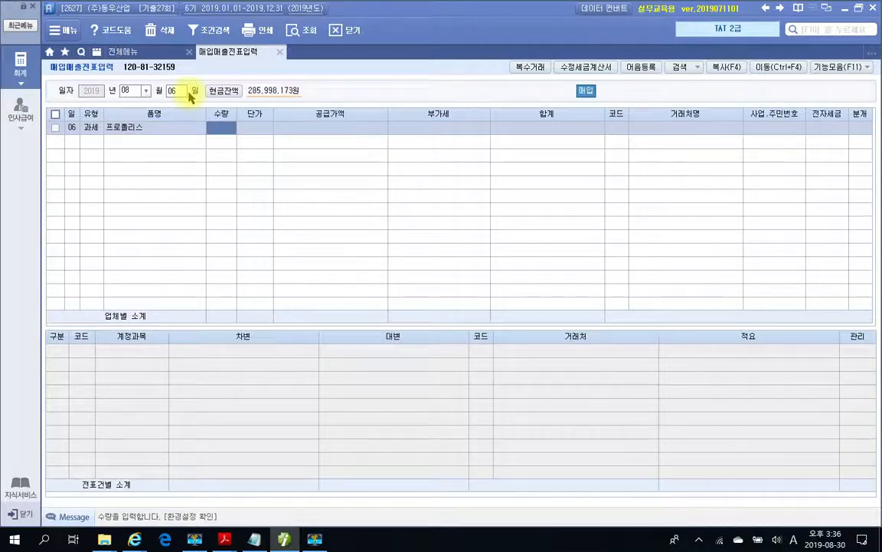
left_click(224, 538)
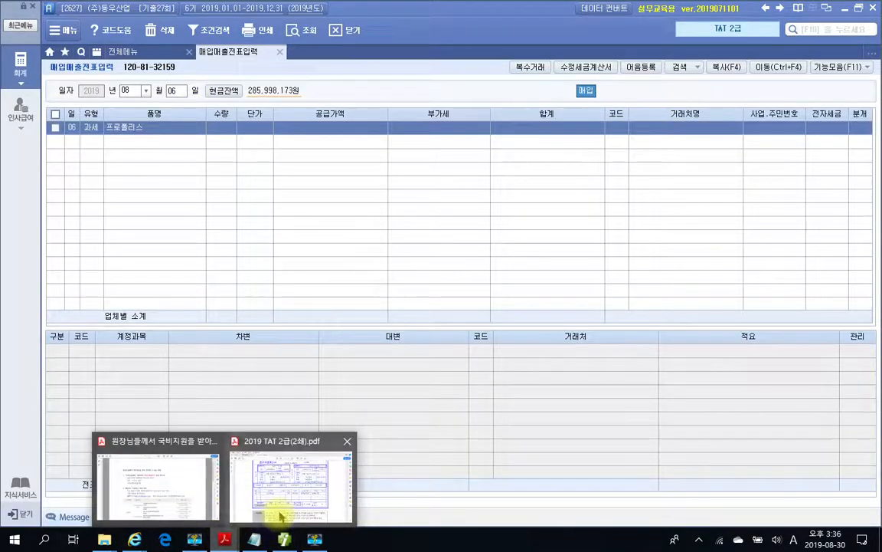
left_click(280, 517)
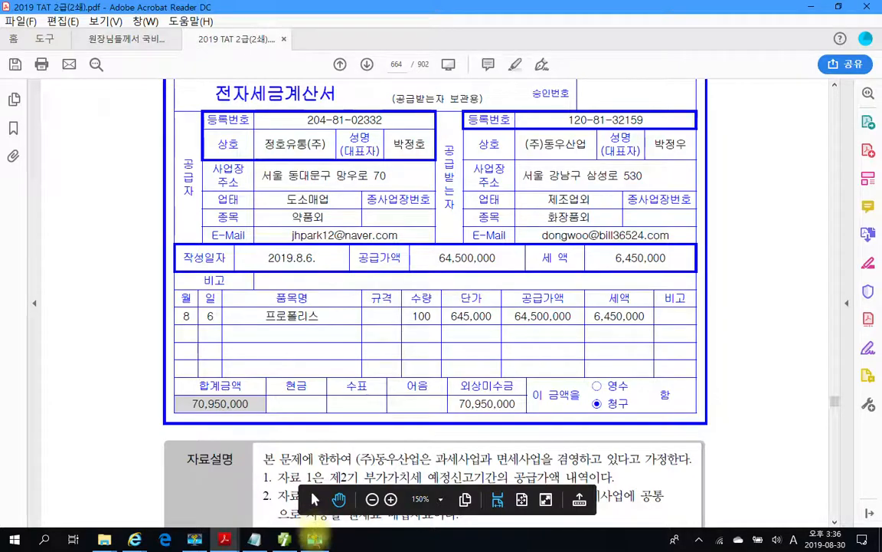
left_click(286, 539)
type("100")
key("Return")
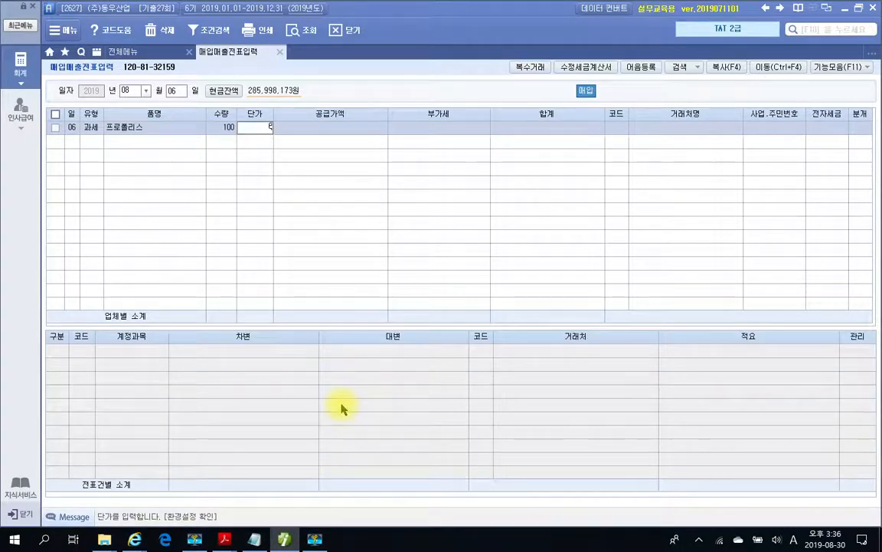
key("Return")
key("Return")
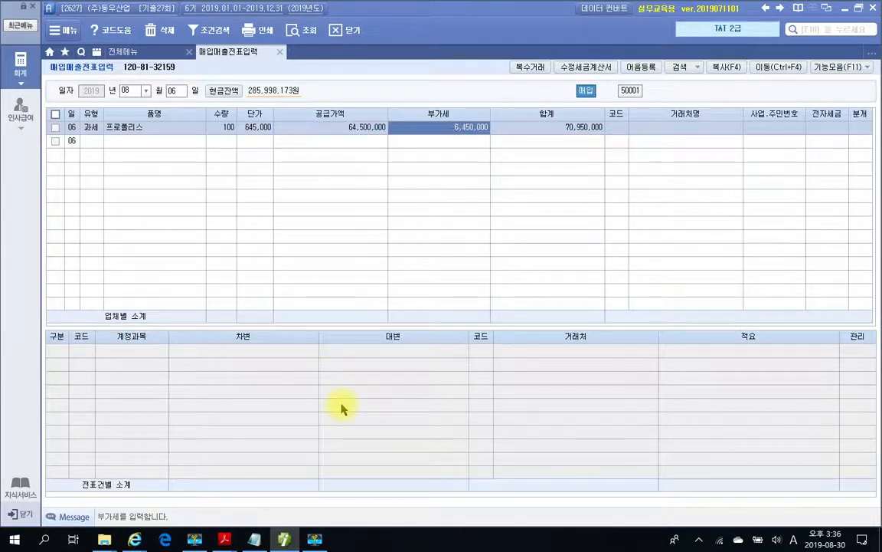
key("Return")
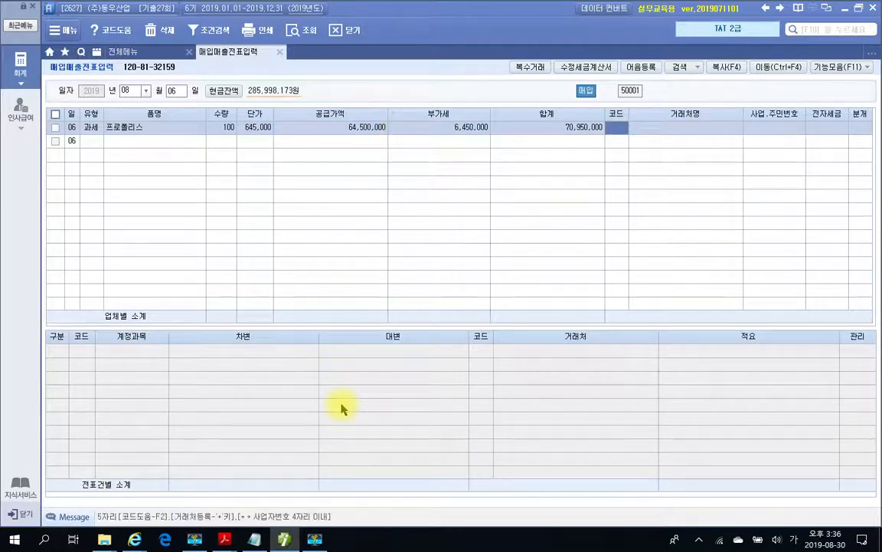
Look up 정호 to set the 거래처 to 정호유통(주), and mark the purchase's 전자세금 as 전자입력
type("청")
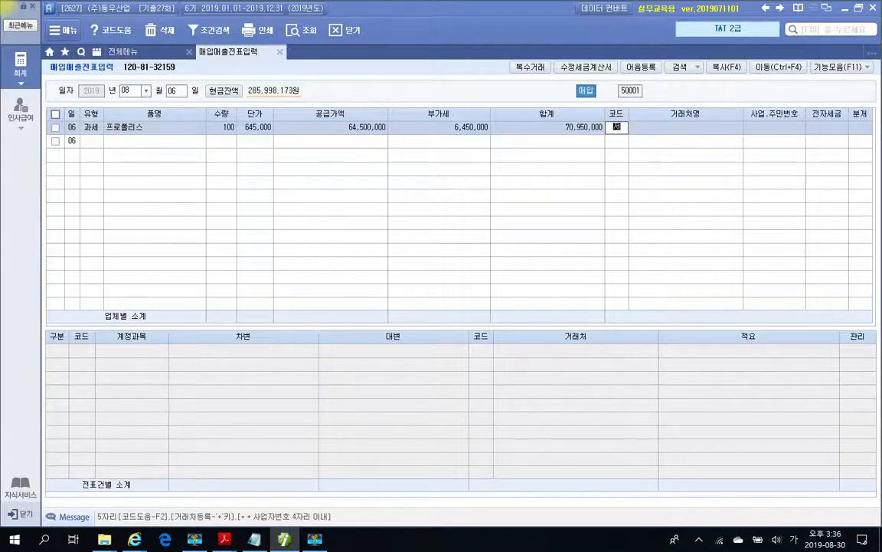
key("Return")
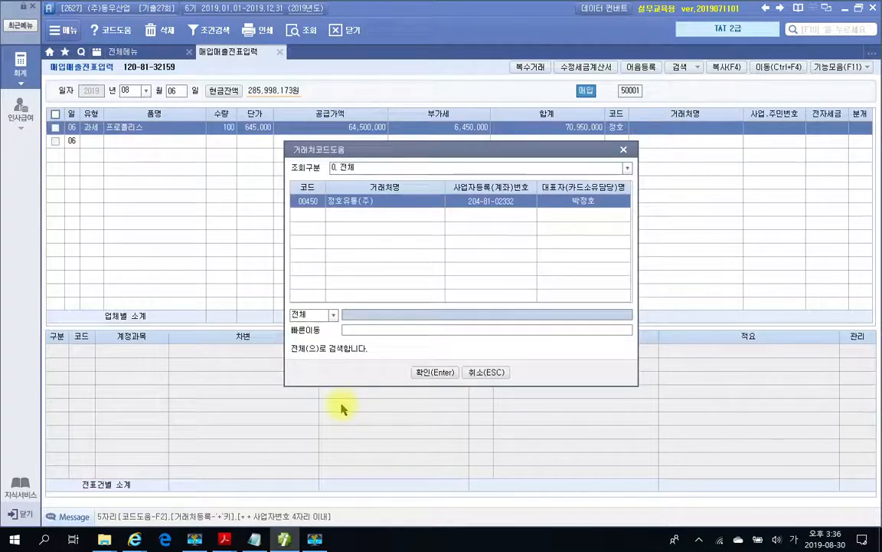
key("Return")
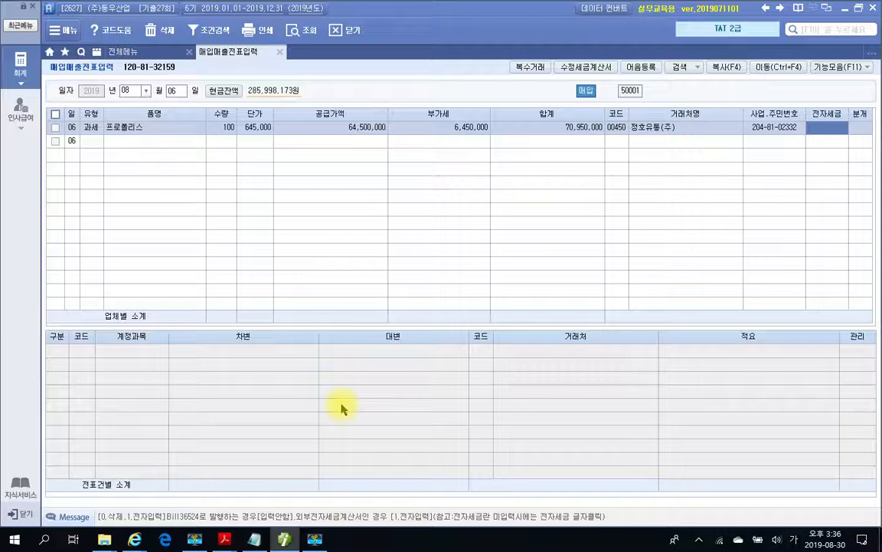
type("1")
key("Return")
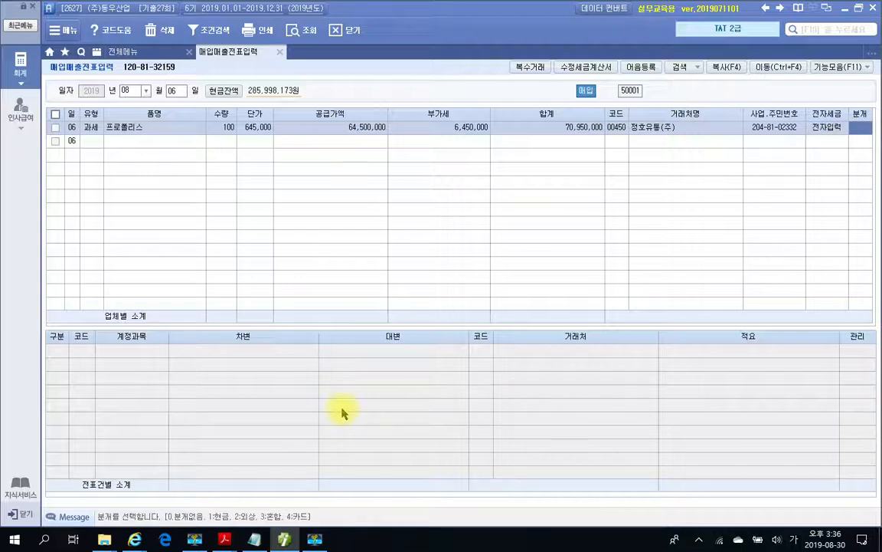
Check the payment settlement on the 자료 2 invoice in the exam PDF and return to the 더존 iPlus purchase entry
left_click(224, 539)
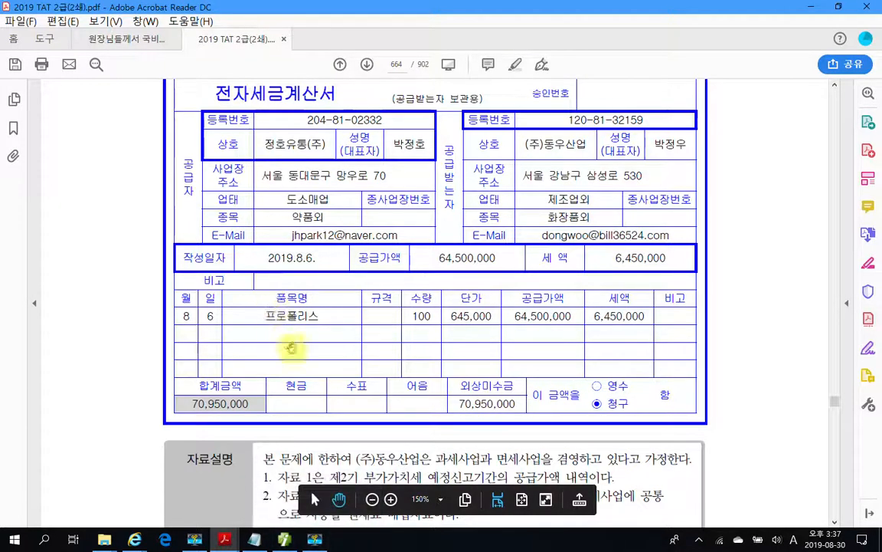
scroll(295, 383, "down", 3)
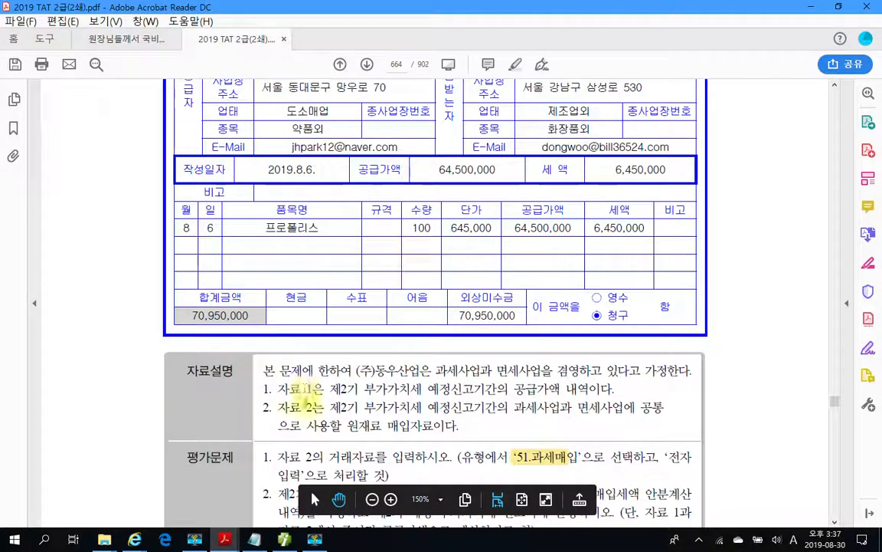
scroll(448, 360, "up", 1)
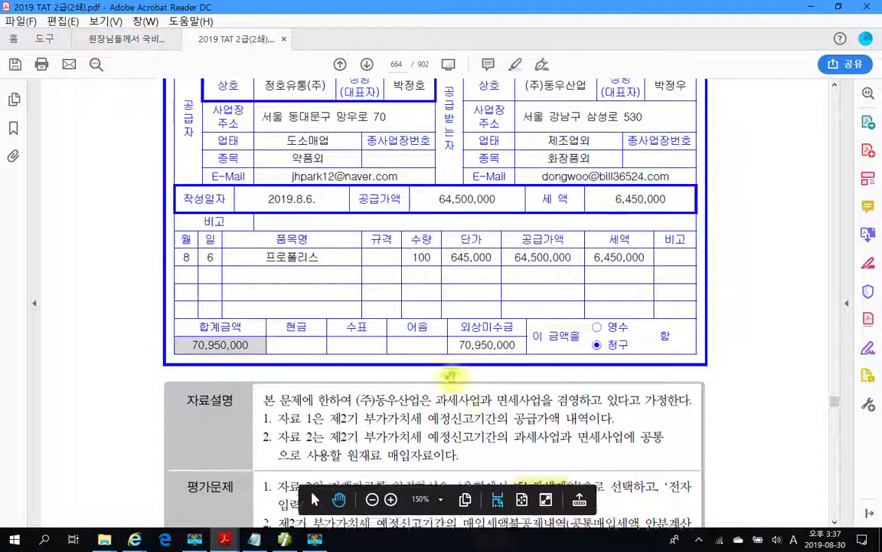
scroll(448, 375, "up", 1)
left_click(314, 540)
left_click(314, 540)
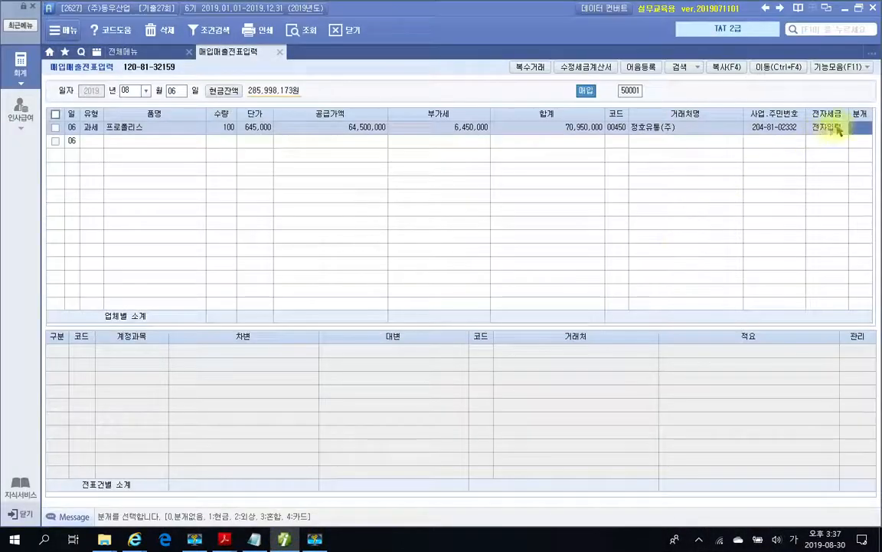
Set the purchase's 분개 to 2.외상 and check its 외상매입금, 부가세대급금 and 원재료 lines
type("2")
key("Return")
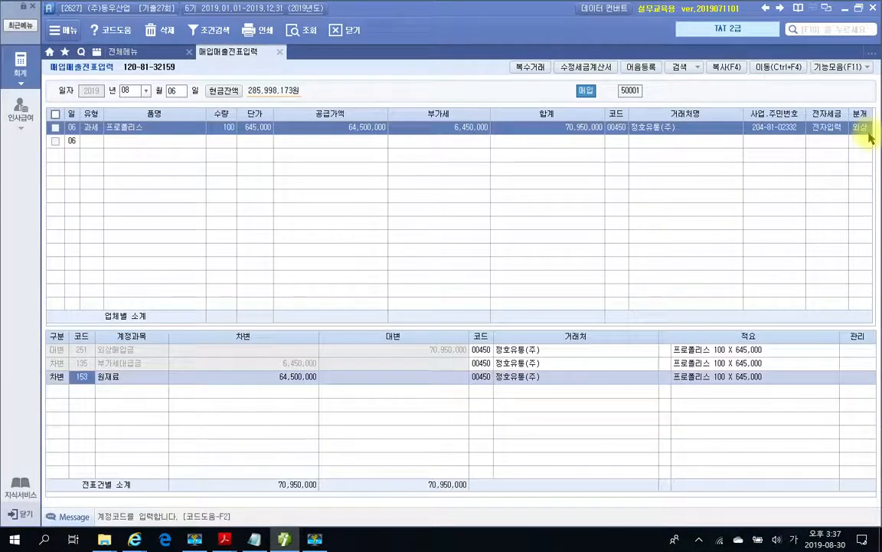
left_click(93, 354)
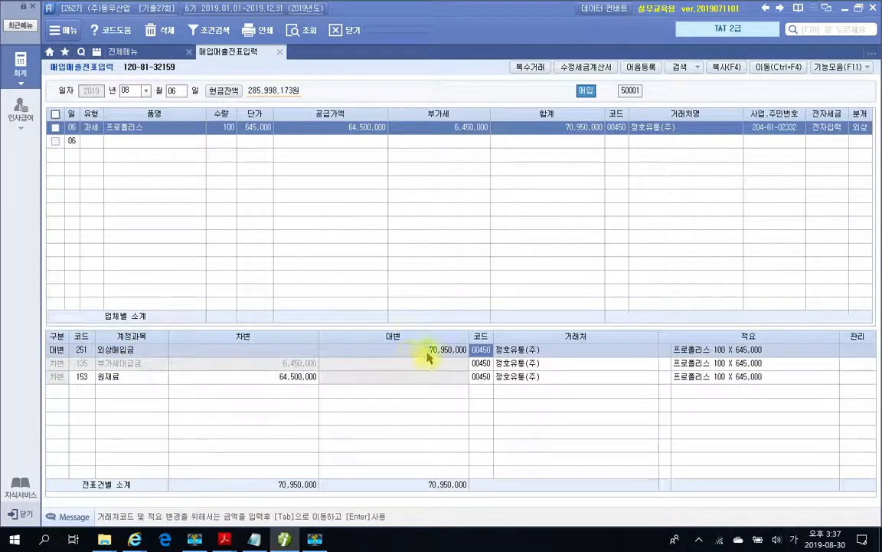
left_click(199, 365)
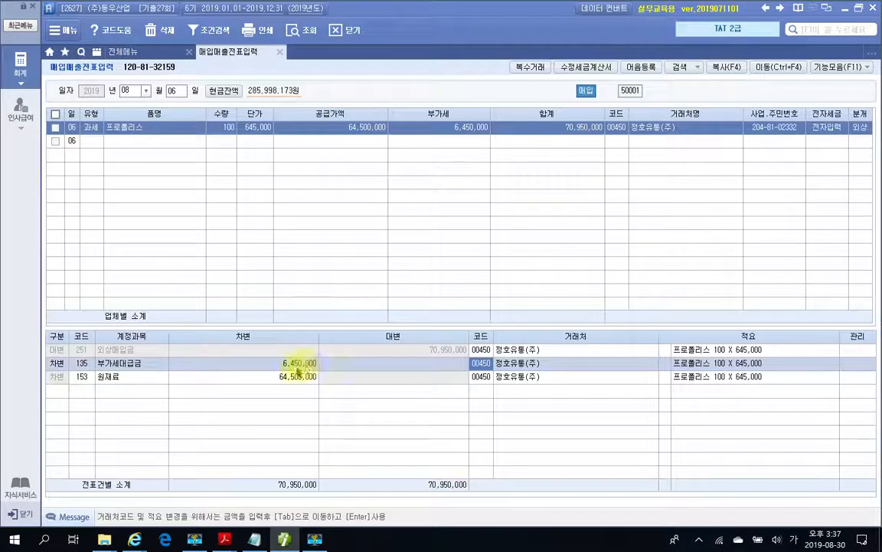
left_click(114, 381)
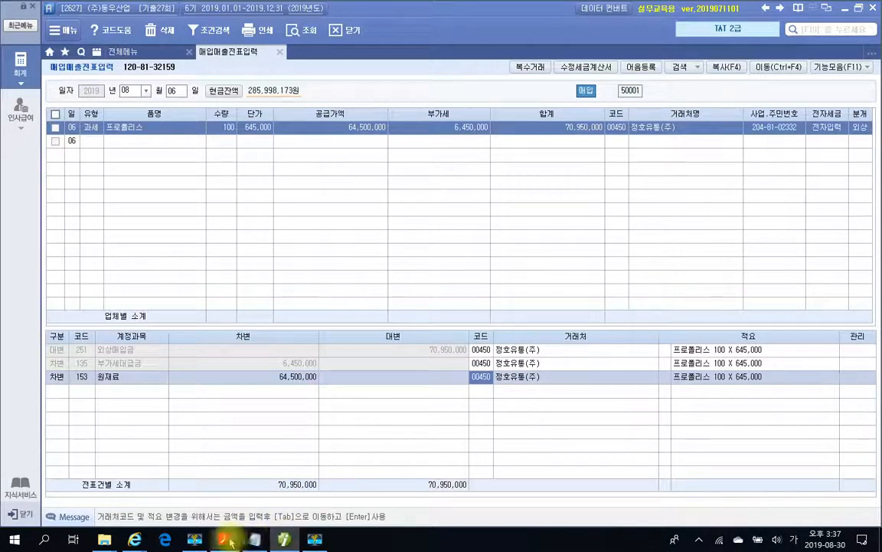
Switch to the exam PDF and highlight '주어진 공급가액으로 계산하기로' in 평가문제 2
mouse_move(227, 542)
left_click(278, 421)
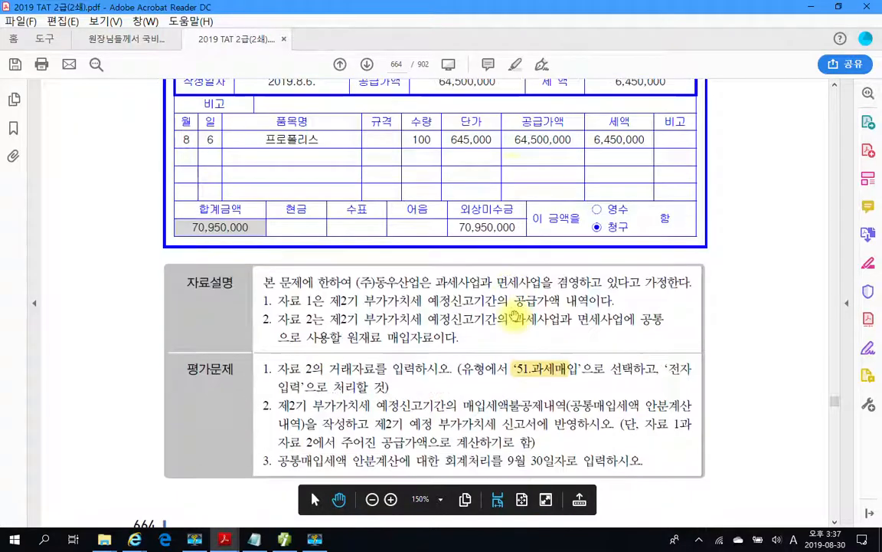
scroll(514, 316, "down", 3)
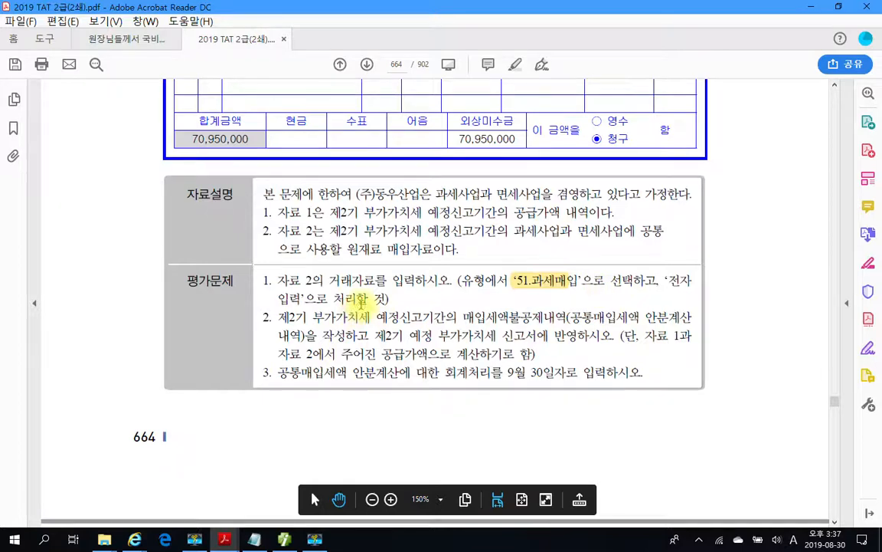
scroll(306, 321, "down", 1)
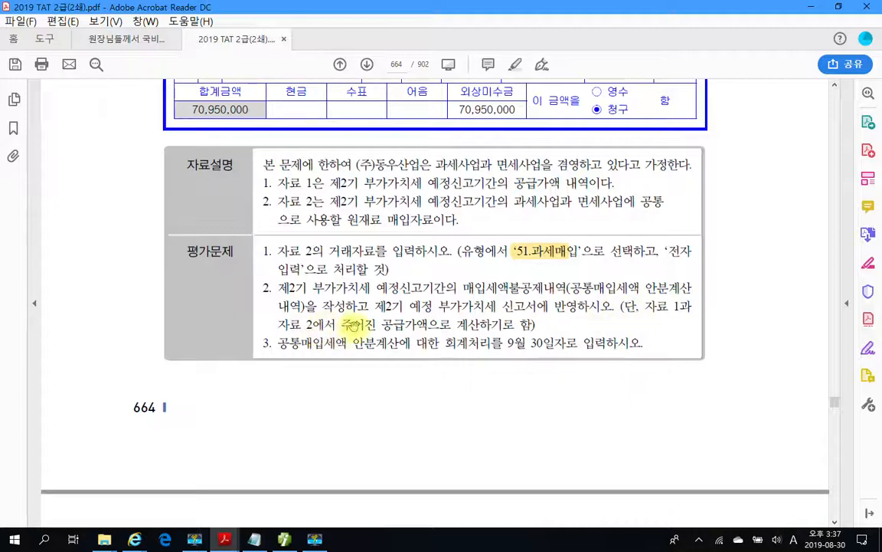
left_click_drag(343, 324, 469, 331)
right_click(499, 332)
left_click(508, 364)
Recheck the 자료 1 supply amounts and highlight '매입세액불공제내역' in 평가문제 2
scroll(460, 361, "up", 10)
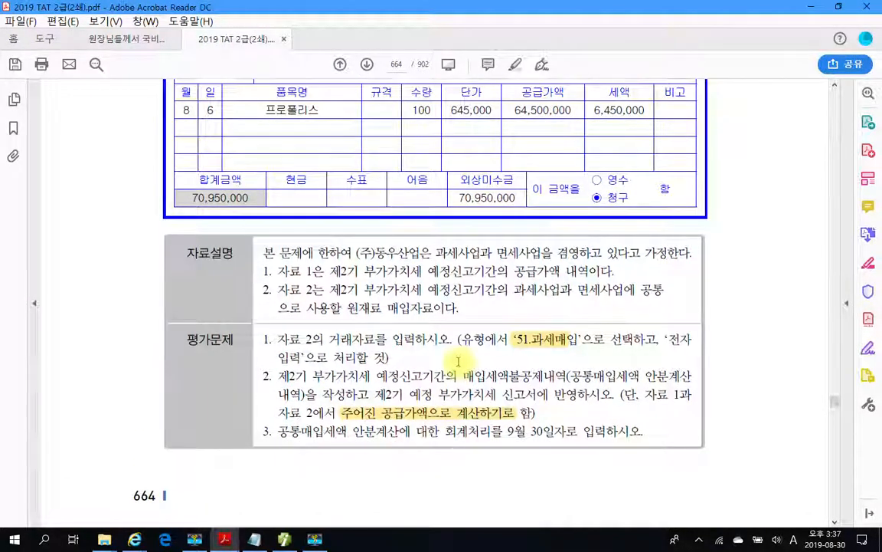
scroll(458, 360, "up", 3)
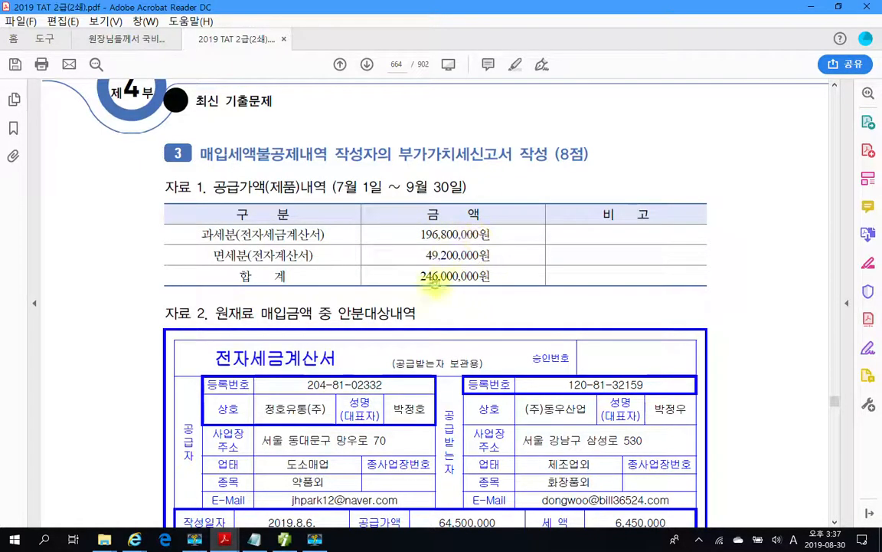
scroll(367, 363, "down", 3)
scroll(367, 363, "down", 10)
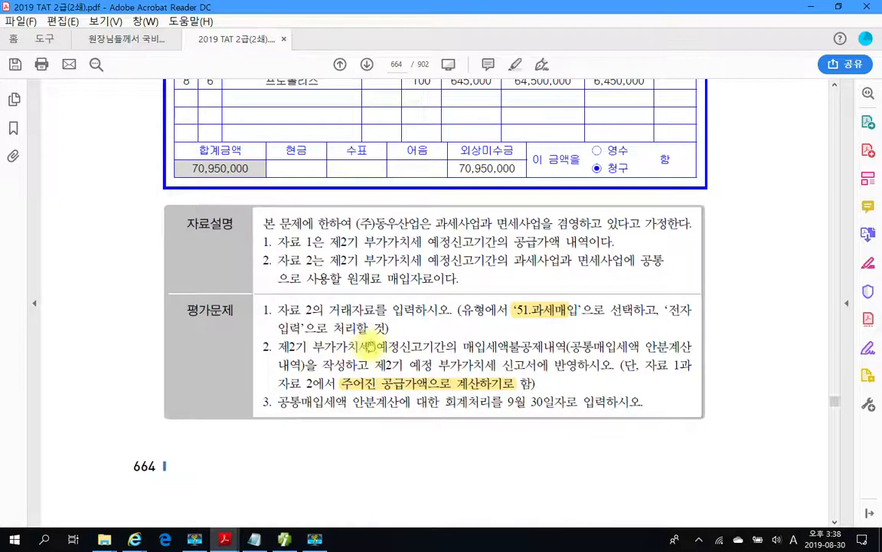
left_click_drag(464, 347, 565, 349)
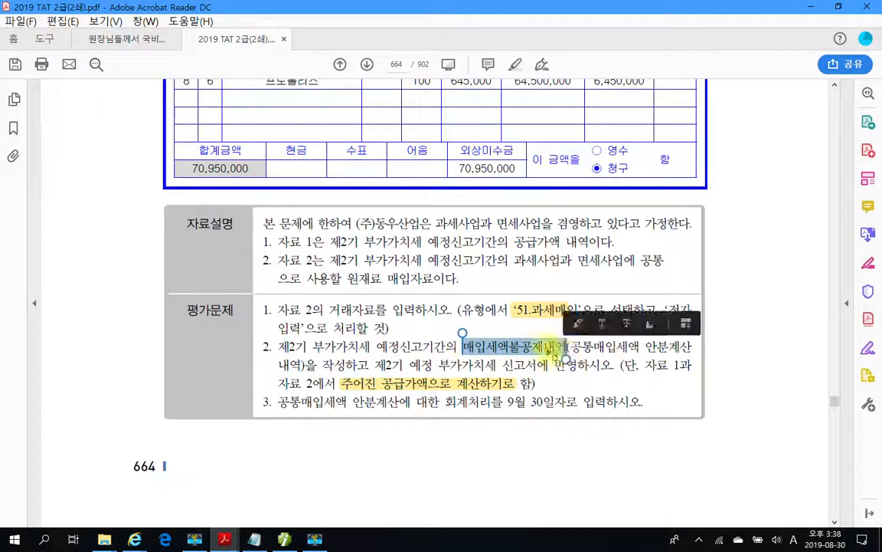
right_click(565, 351)
left_click(605, 385)
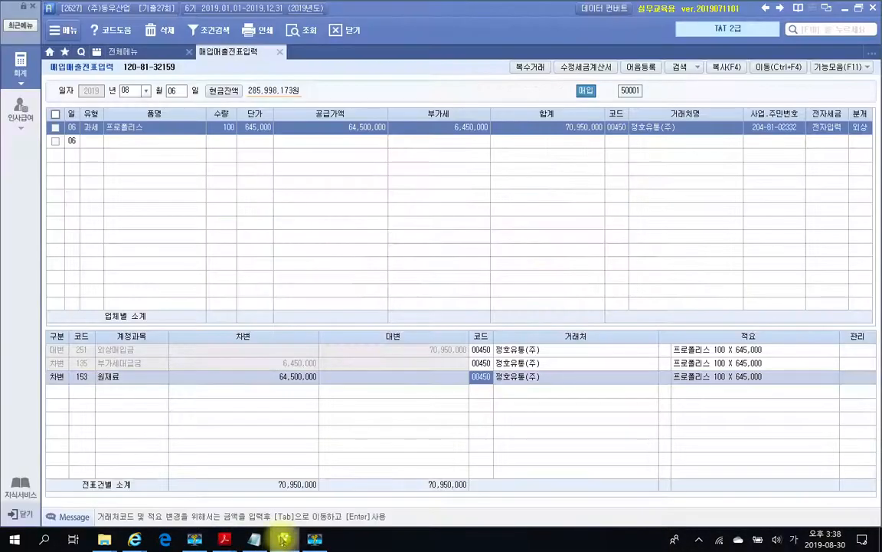
Return to 더존 iPlus and open 매입세액불공제내역 for the period 2019년 07월 to 09월
left_click(284, 540)
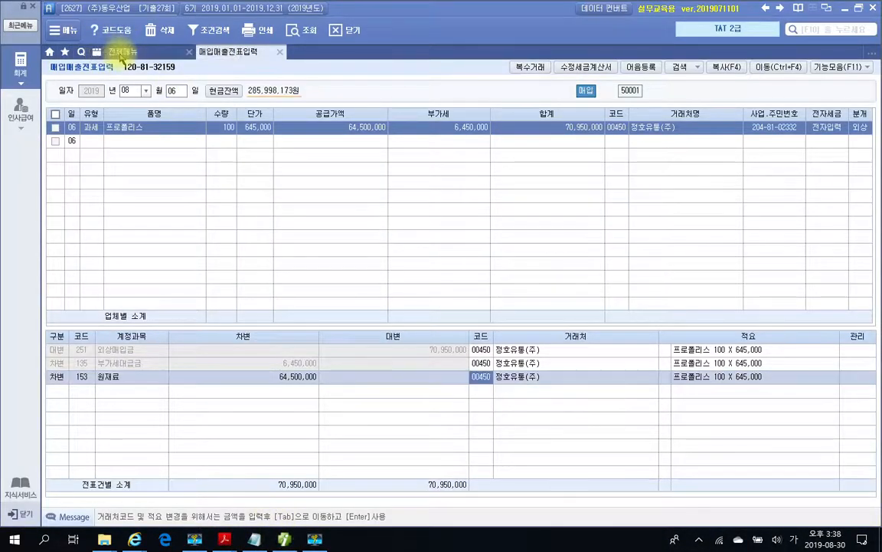
left_click(119, 52)
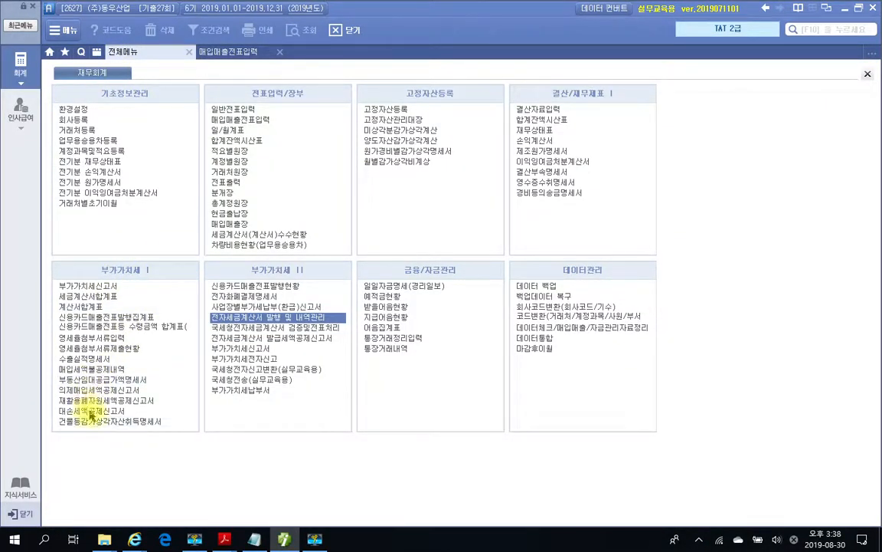
left_click(92, 369)
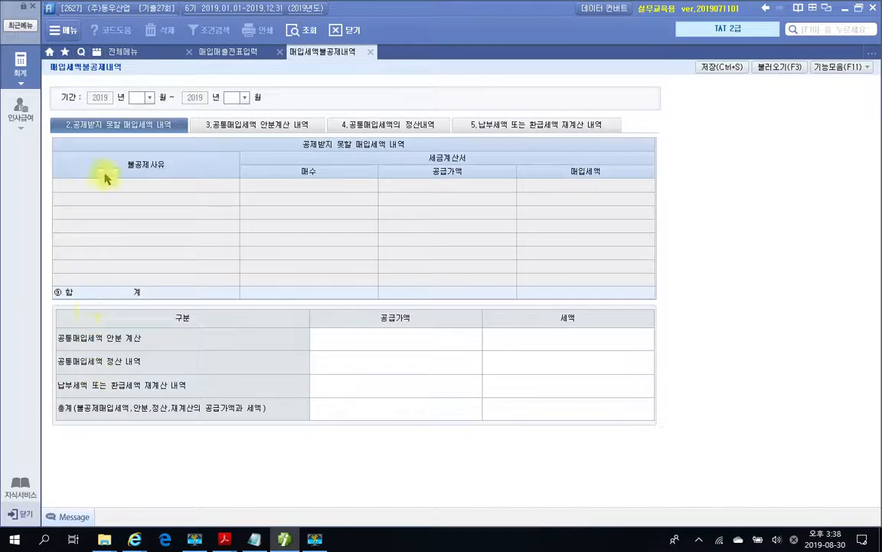
type("7")
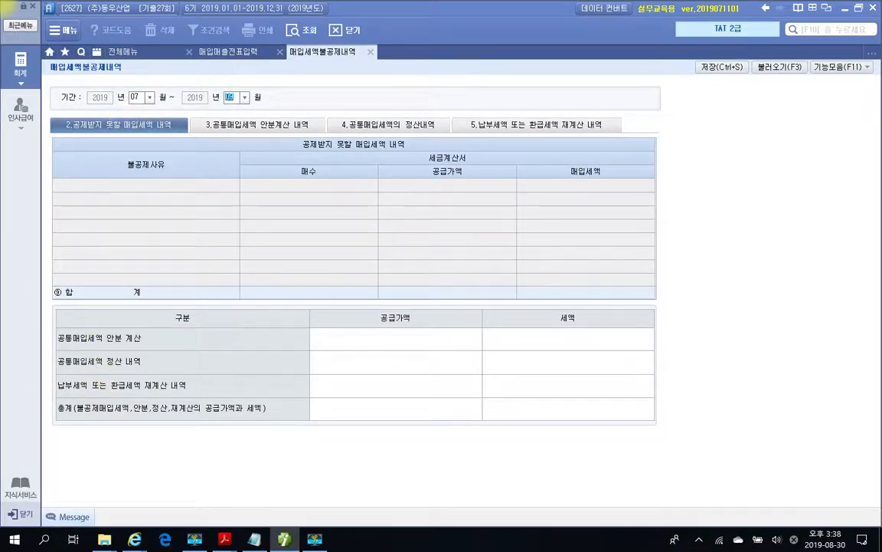
key("Return")
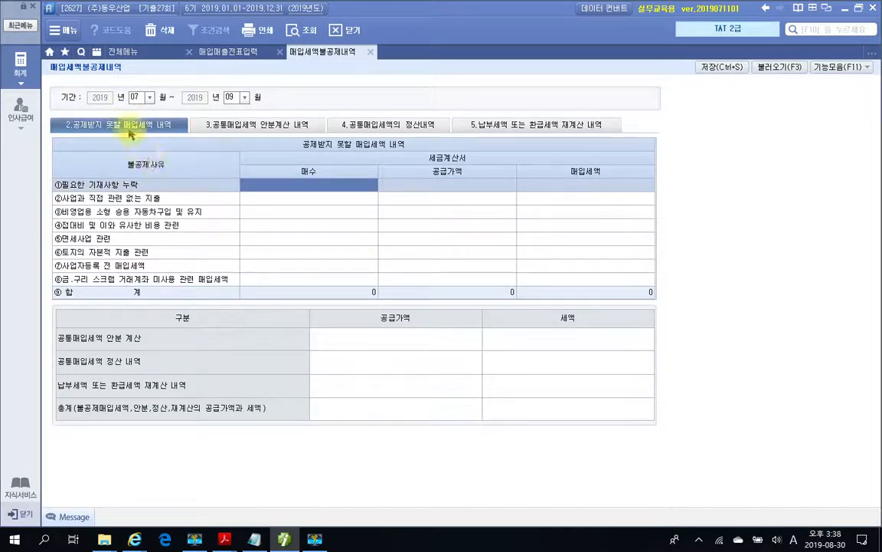
Load the data into 3.공통매입세액 안분계산 내역 using the 1.공급가액기준 formula, accepting the deletion of existing data
left_click(230, 129)
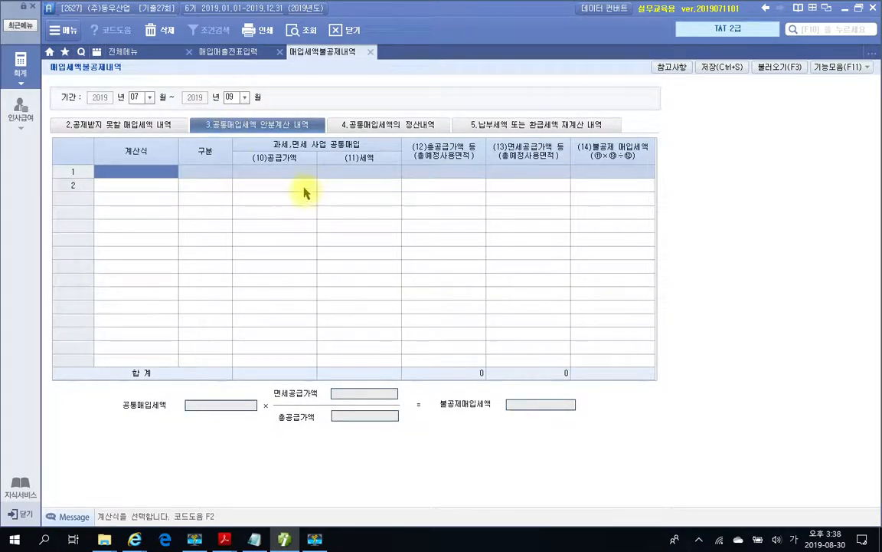
left_click(779, 67)
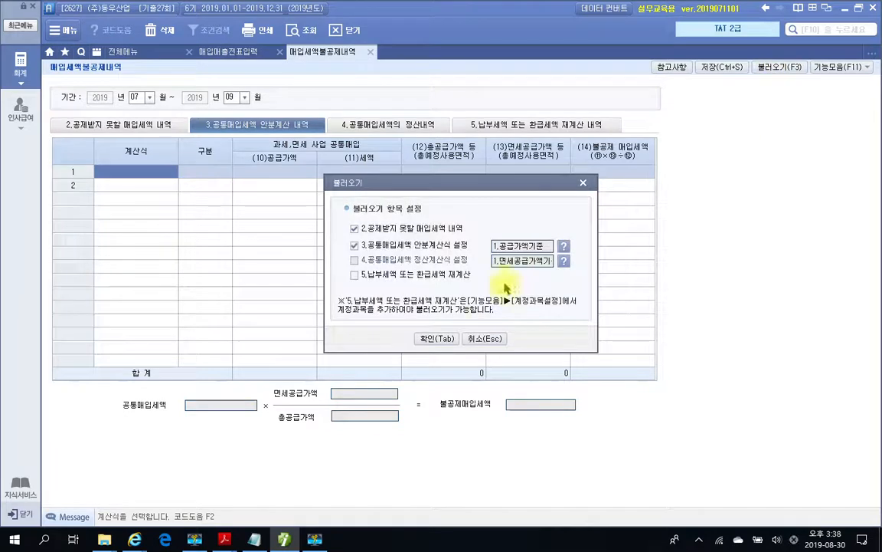
left_click(438, 344)
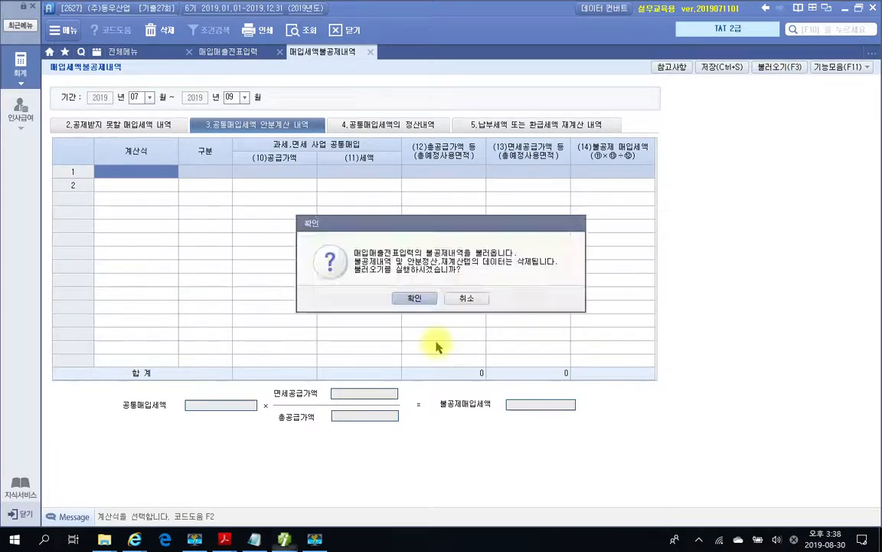
left_click(418, 303)
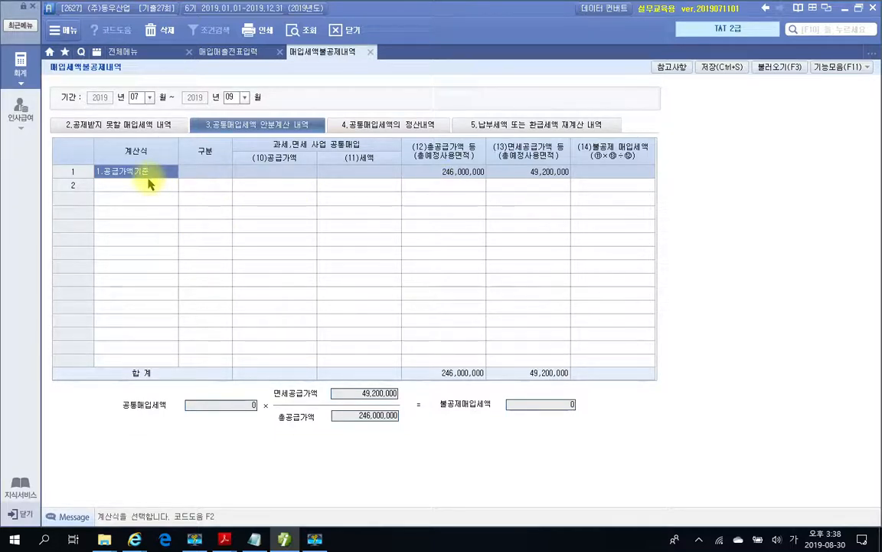
Enter 64,500,000 as the common purchase's (10)공급가액 in the 공급가액기준 row and accept the calculated 세액
left_click(267, 178)
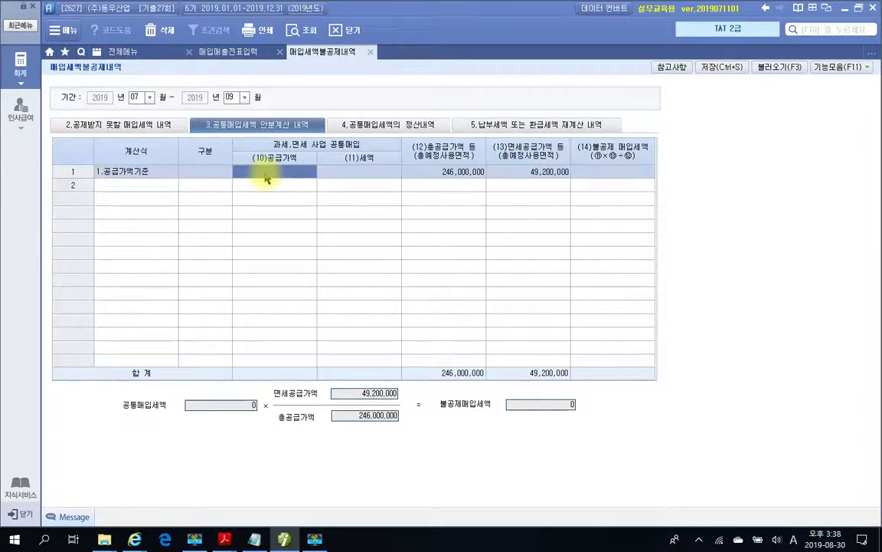
left_click(143, 130)
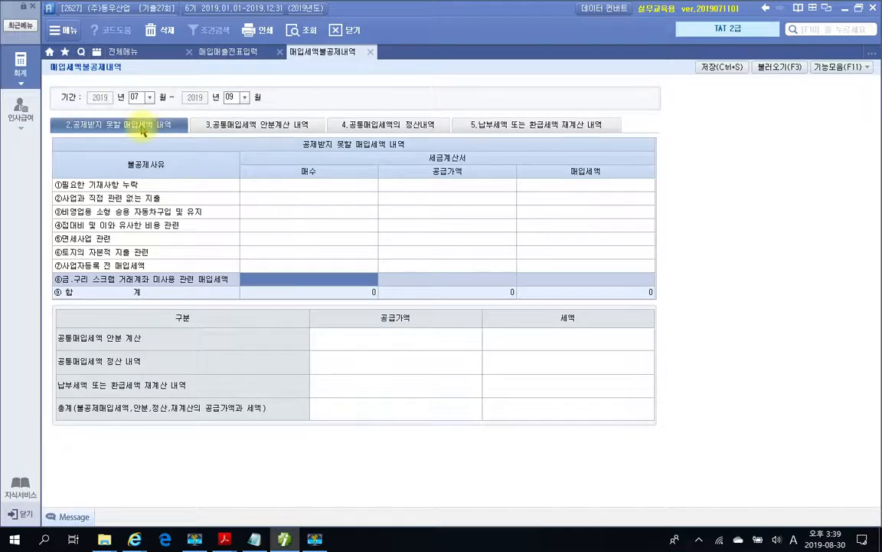
left_click(217, 127)
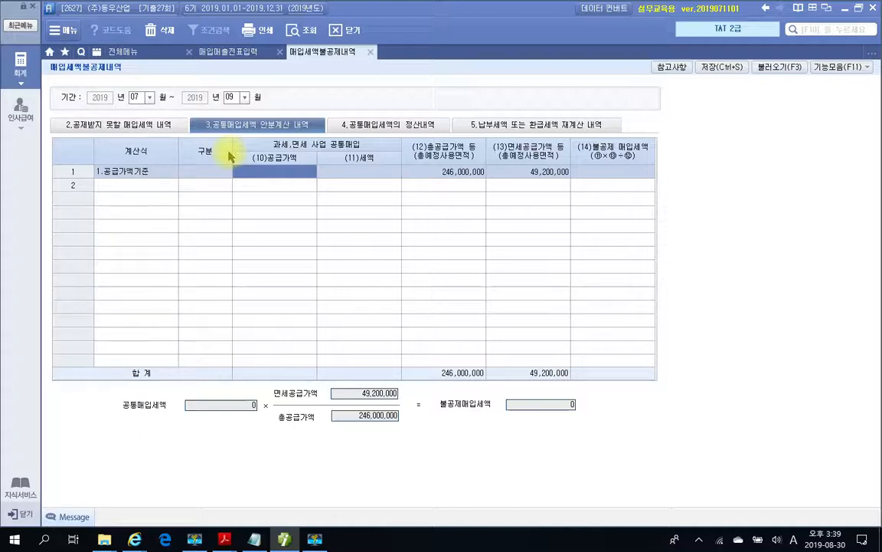
type("64,500,000")
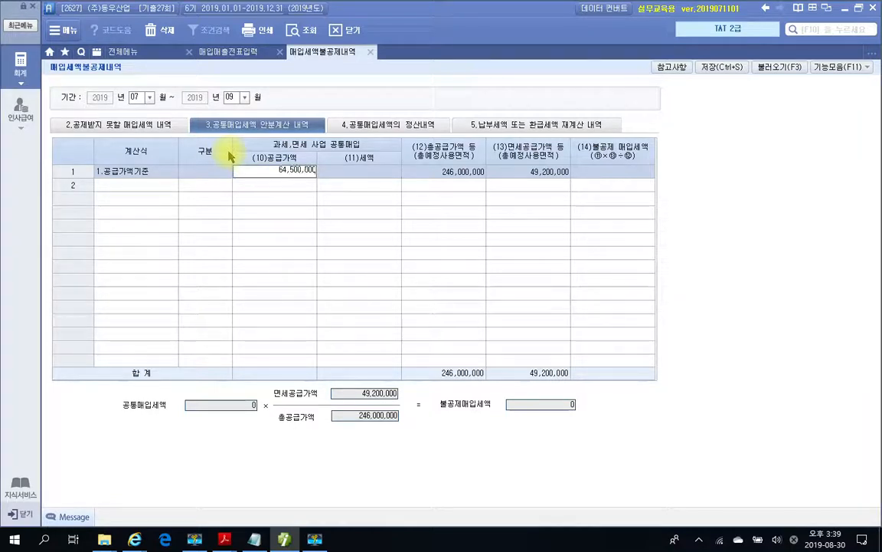
key("Return")
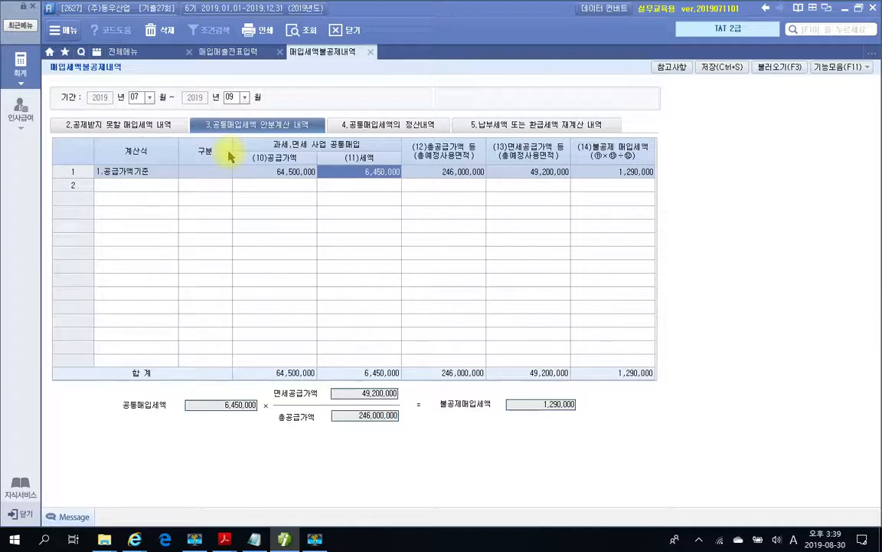
key("Return")
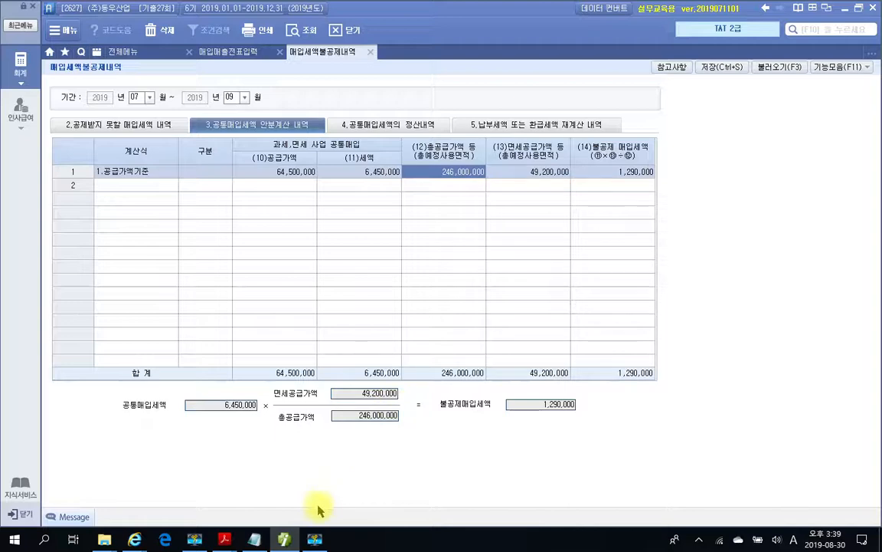
Switch to the exam PDF and draw a box around the 합계 amount in the 자료 1 table
mouse_move(224, 539)
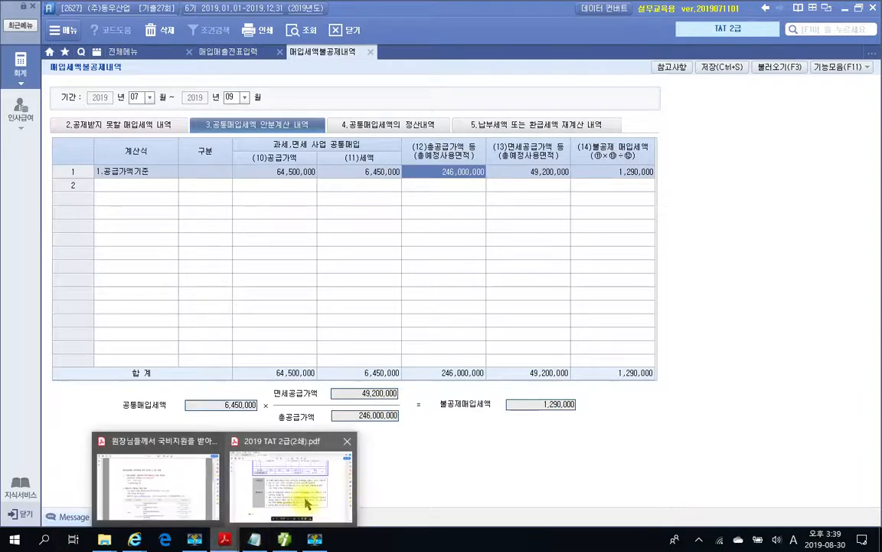
left_click(277, 504)
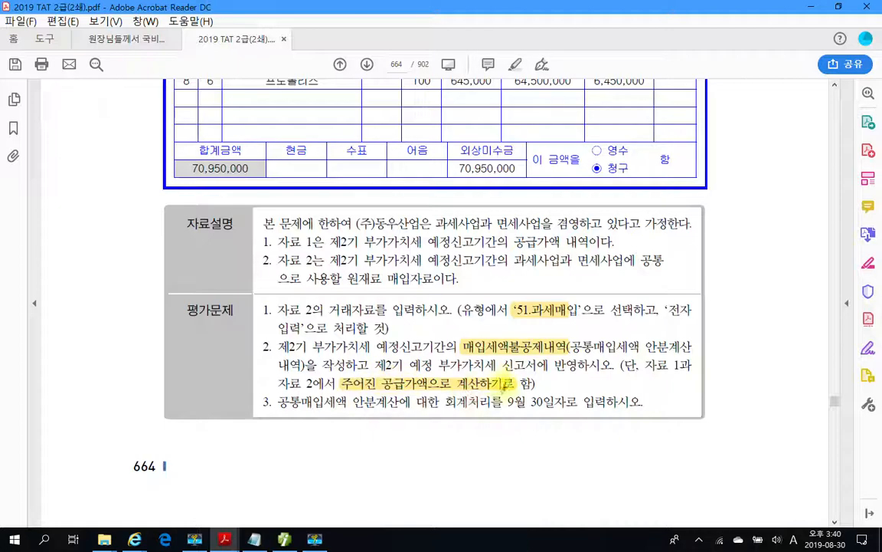
scroll(475, 352, "up", 3)
scroll(510, 370, "up", 8)
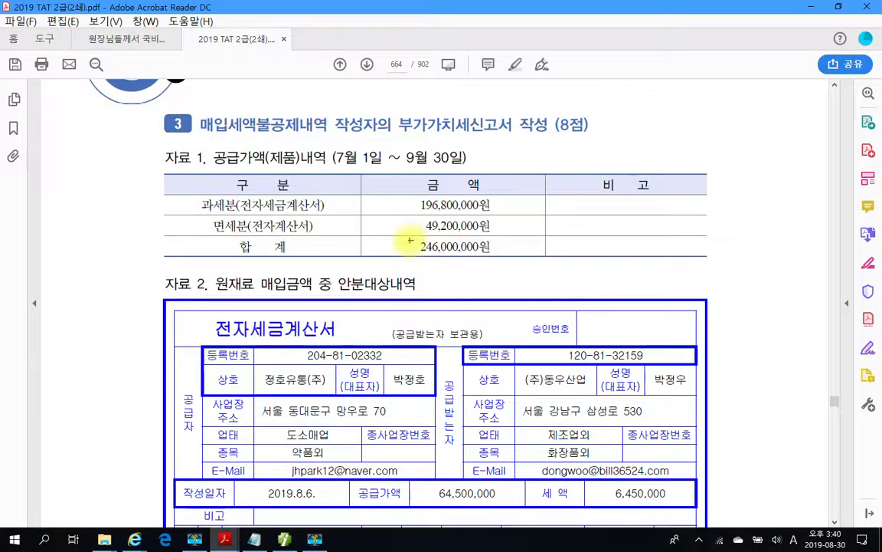
left_click_drag(404, 236, 529, 259)
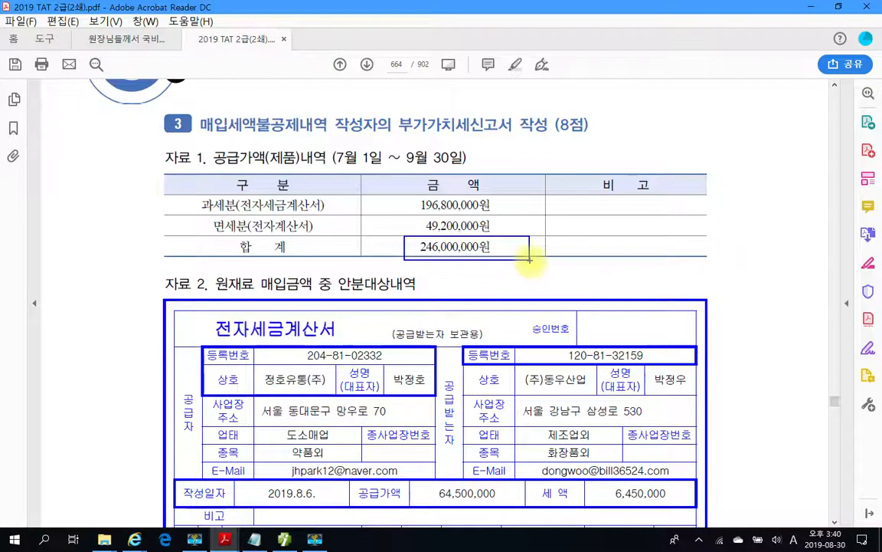
Clear the box, then check the 합계 amount of 자료 1 against (12)총공급가액 in the 더존 iPlus 공급가액기준 row
key("Escape")
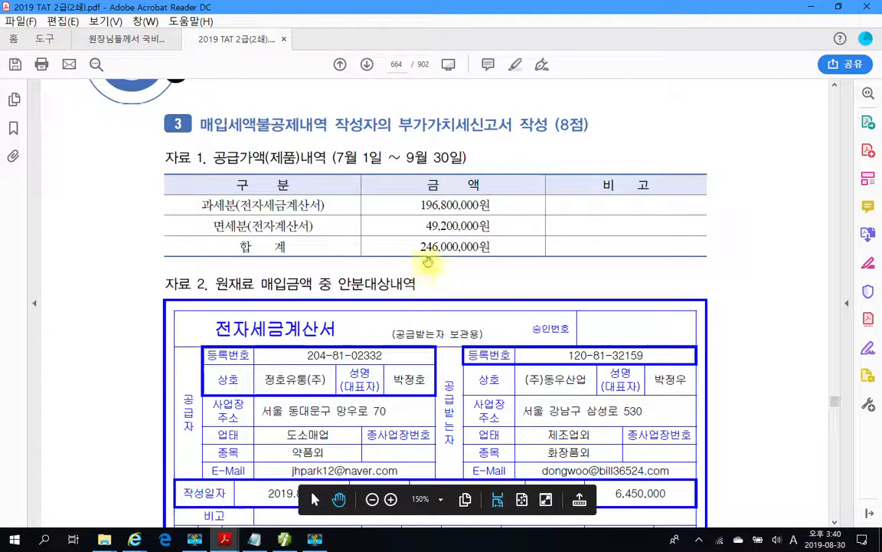
left_click_drag(419, 246, 476, 257)
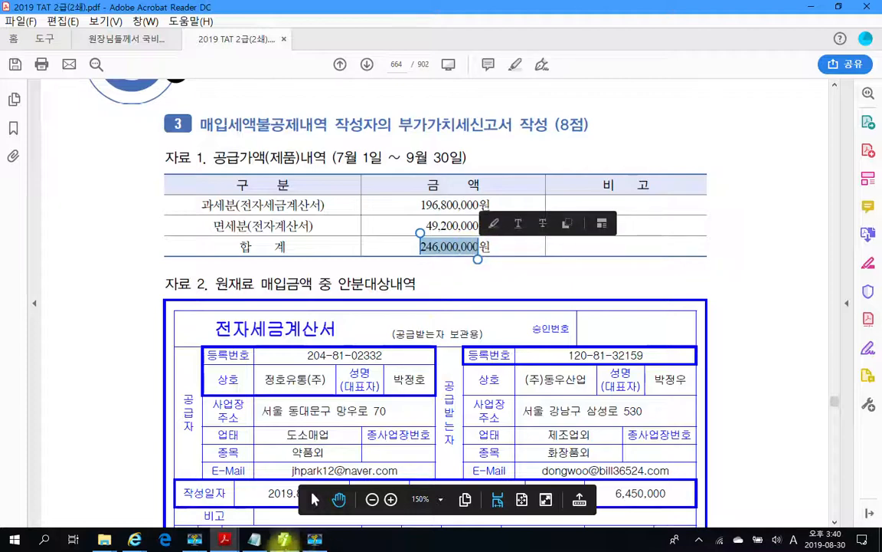
left_click(284, 540)
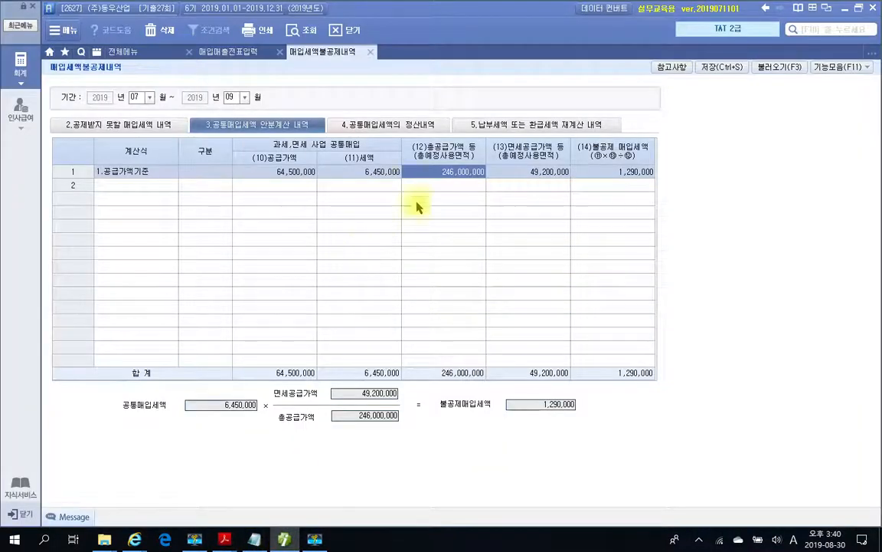
left_click(435, 176)
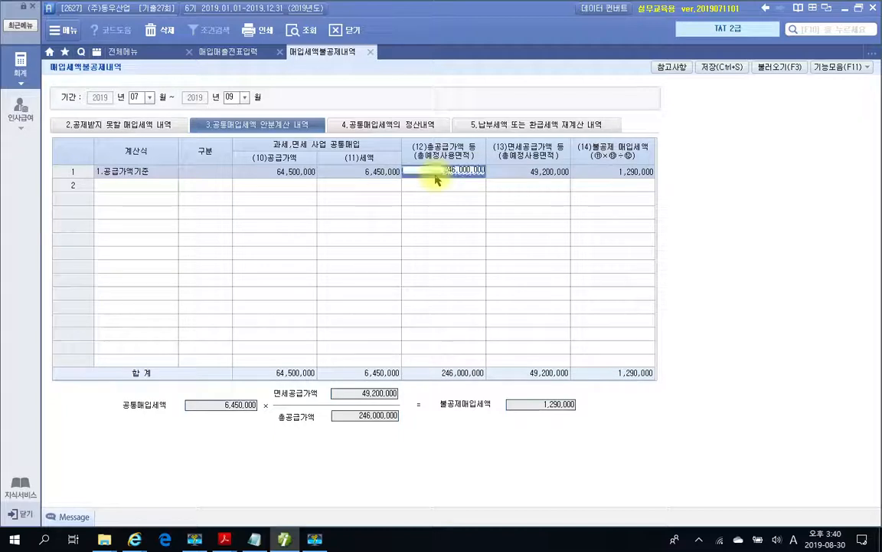
left_click(527, 177)
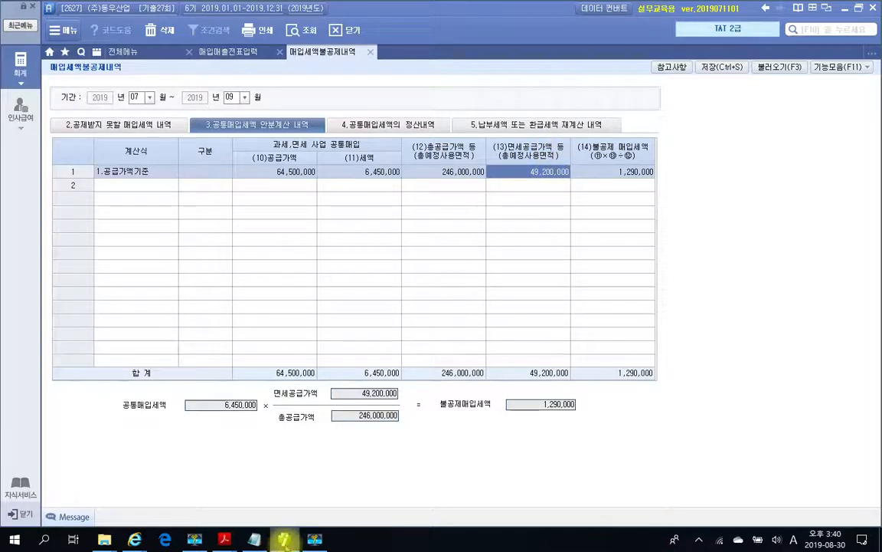
Check the 면세분(전자계산서) amount in the exam PDF against (13)면세공급가액 in the 더존 iPlus 공급가액기준 row
mouse_move(234, 535)
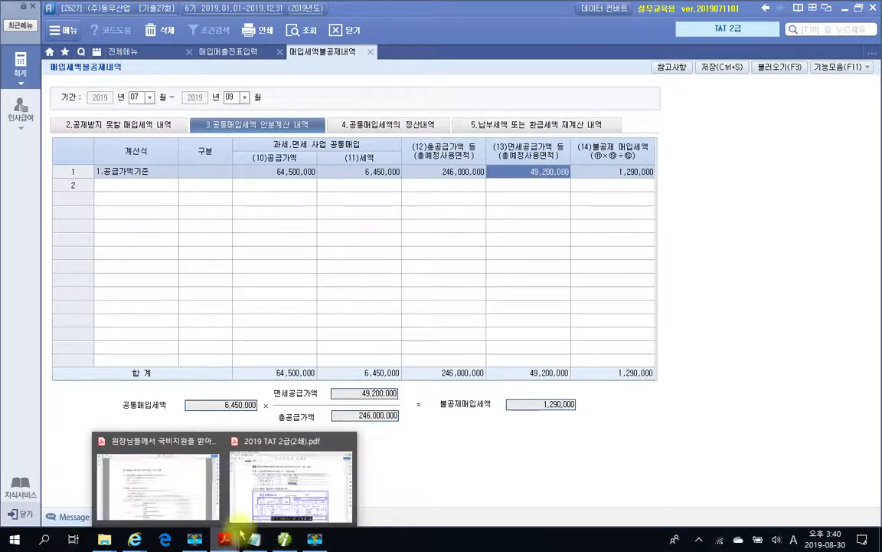
left_click(295, 479)
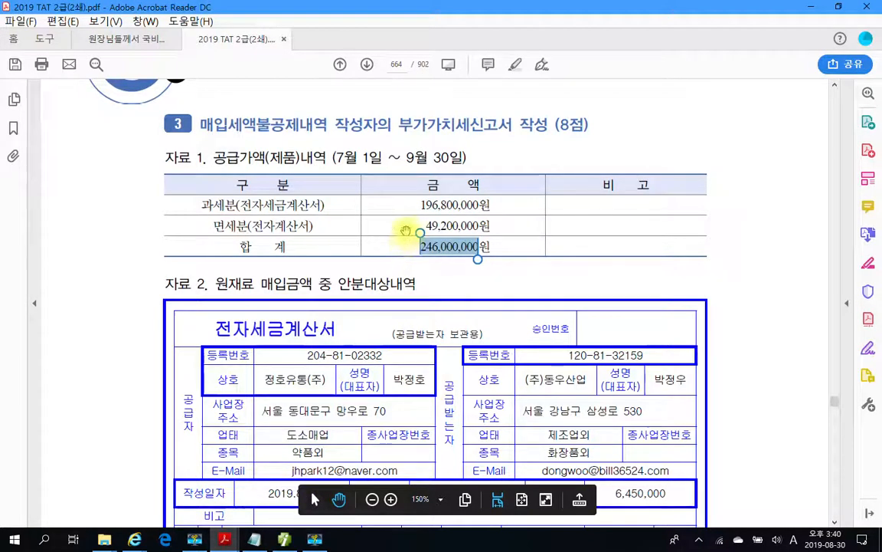
left_click(350, 218)
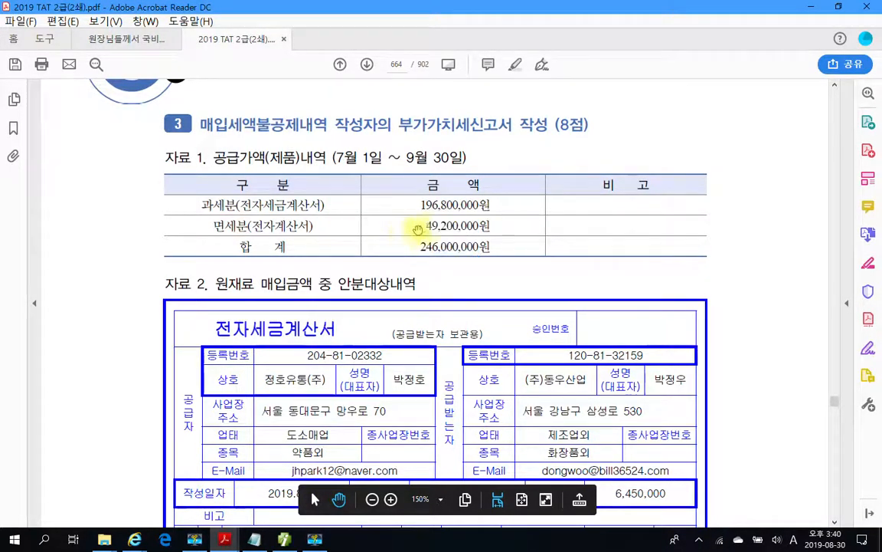
left_click_drag(383, 224, 481, 229)
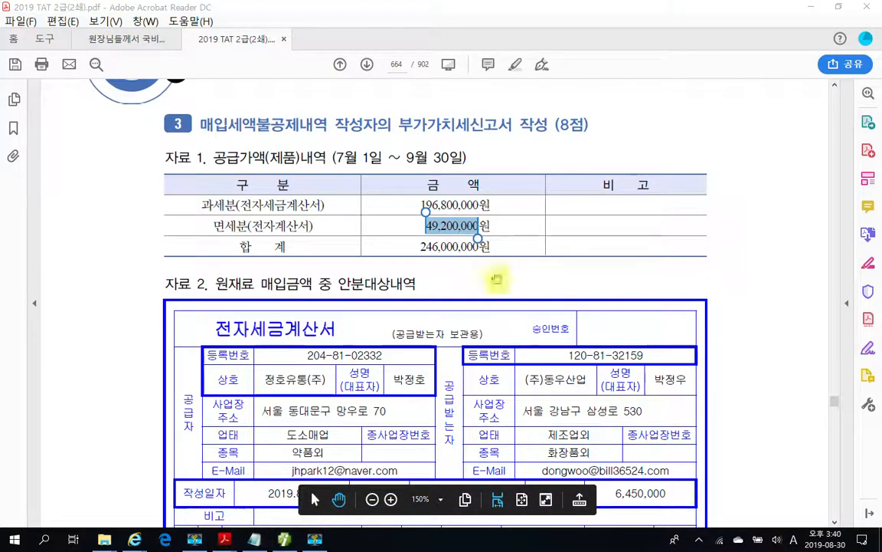
left_click(286, 541)
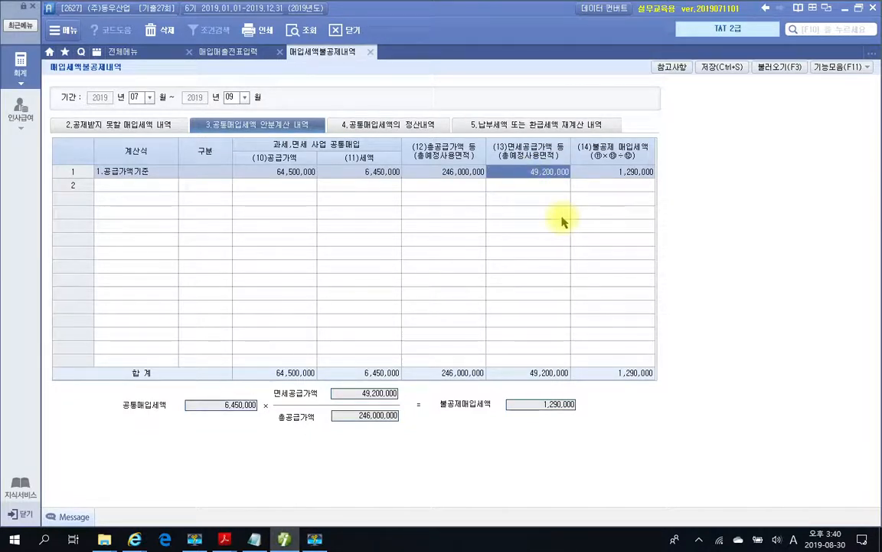
Accept the (13) and (14) amounts of the 공급가액기준 row and temporarily mark the (14)불공제 매입세액 amount and heading
key("Return")
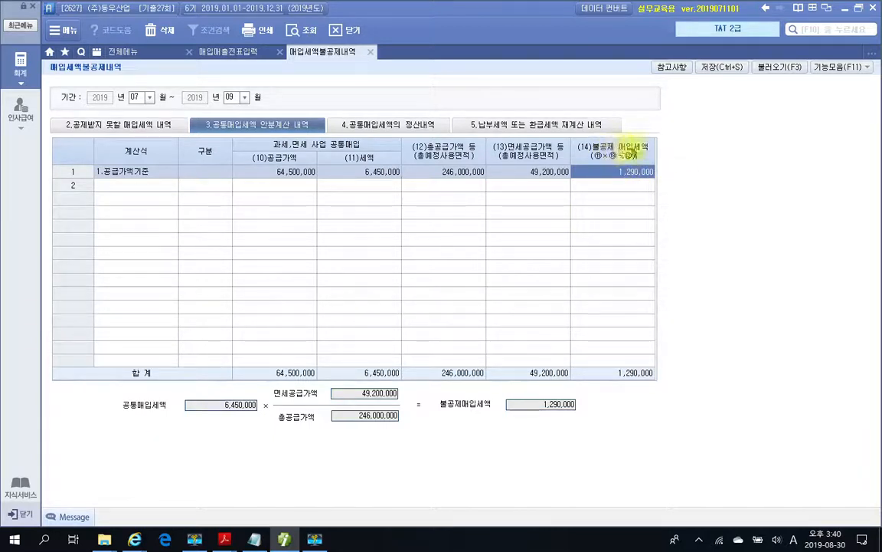
key("Return")
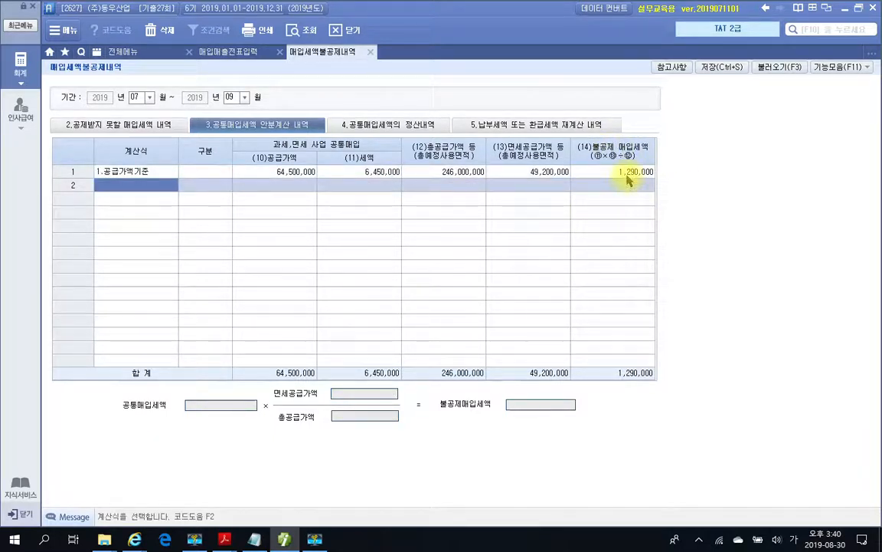
key("Up")
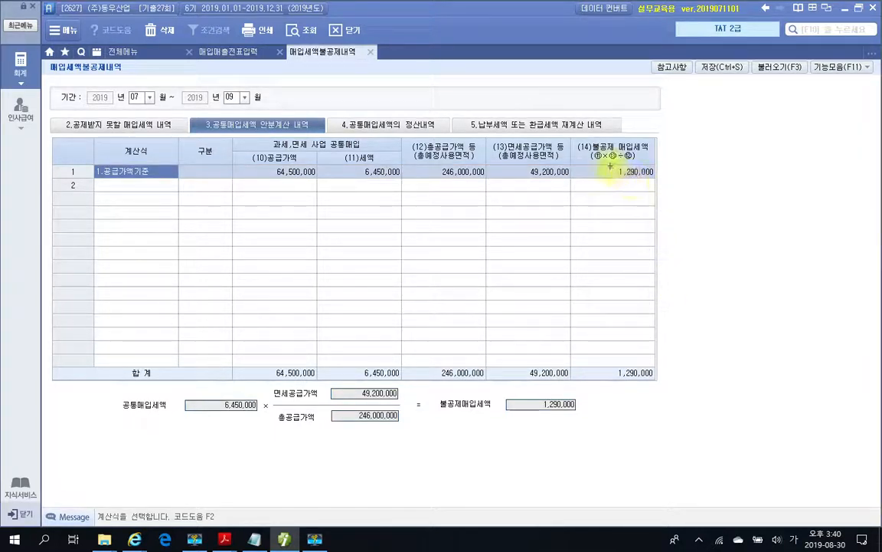
left_click_drag(608, 160, 729, 211)
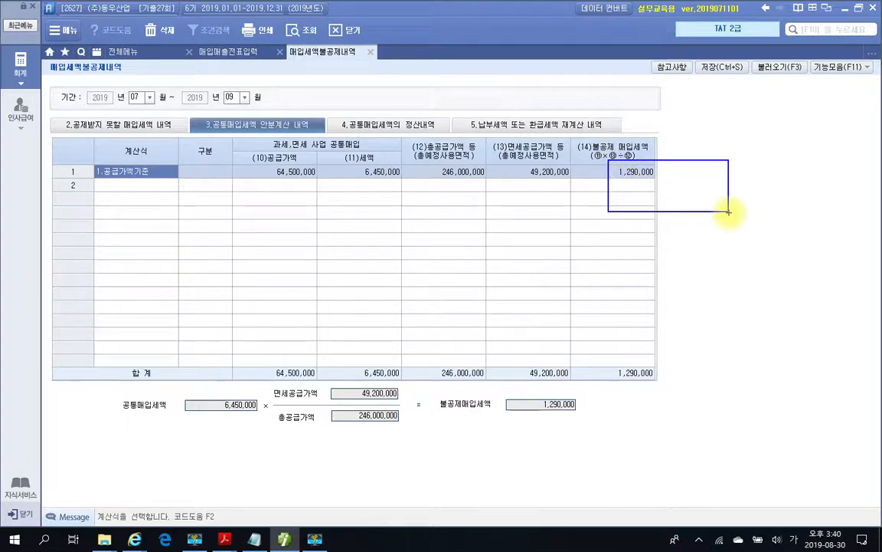
mouse_move(648, 158)
left_mouse_down()
mouse_move(585, 130)
mouse_move(660, 151)
left_mouse_up()
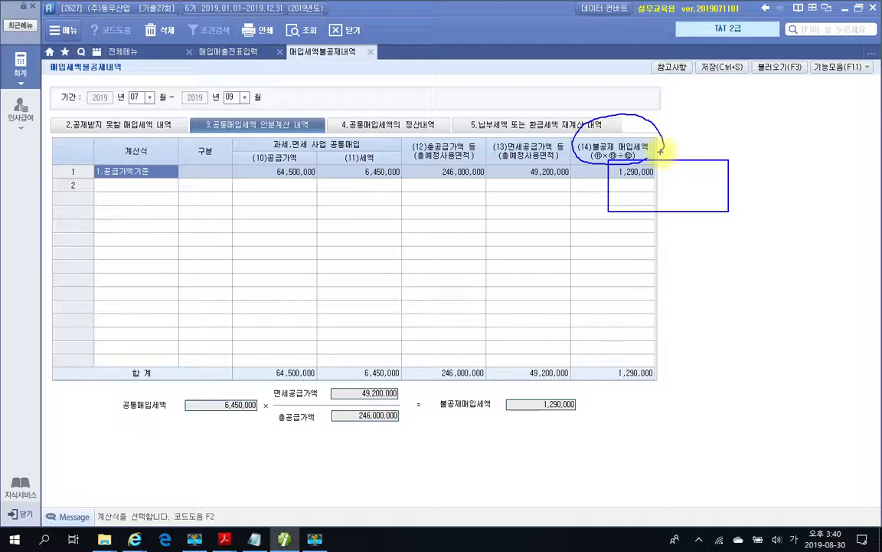
key("Escape")
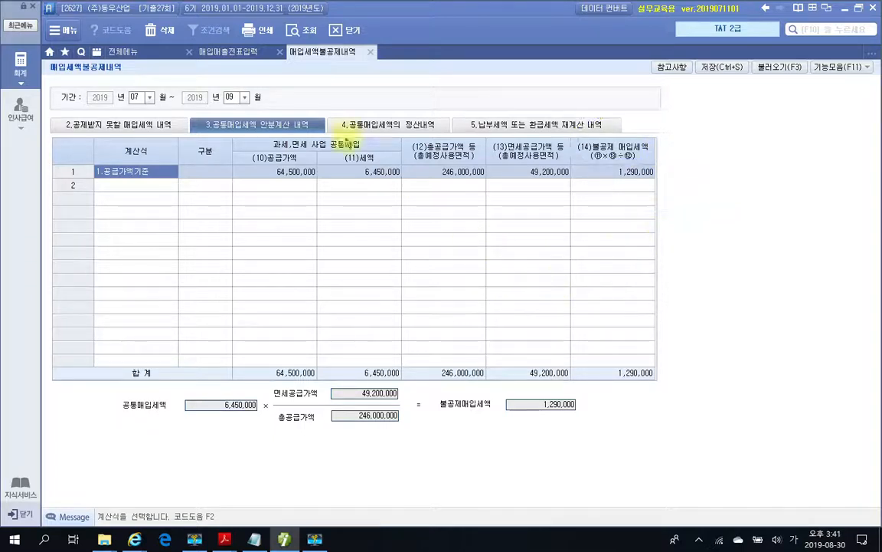
Review the 부가세대급금 line of the August 6 프로폴리스 purchase in 매입매출전표입력, then return to 매입세액불공제내역
left_click(226, 53)
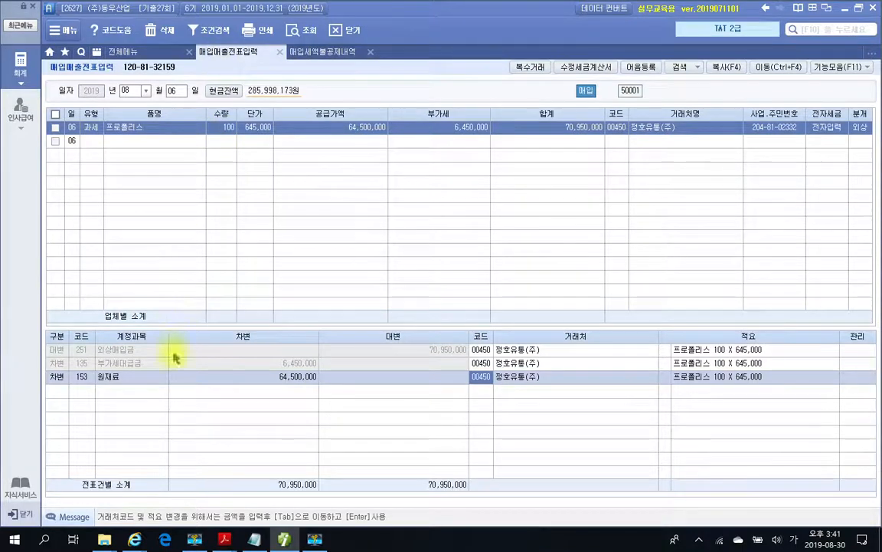
left_click(256, 366)
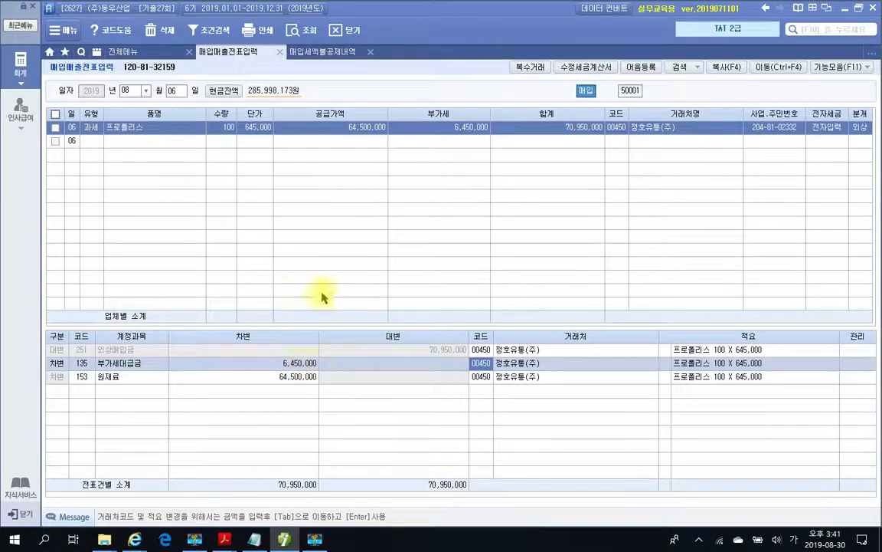
left_click(333, 52)
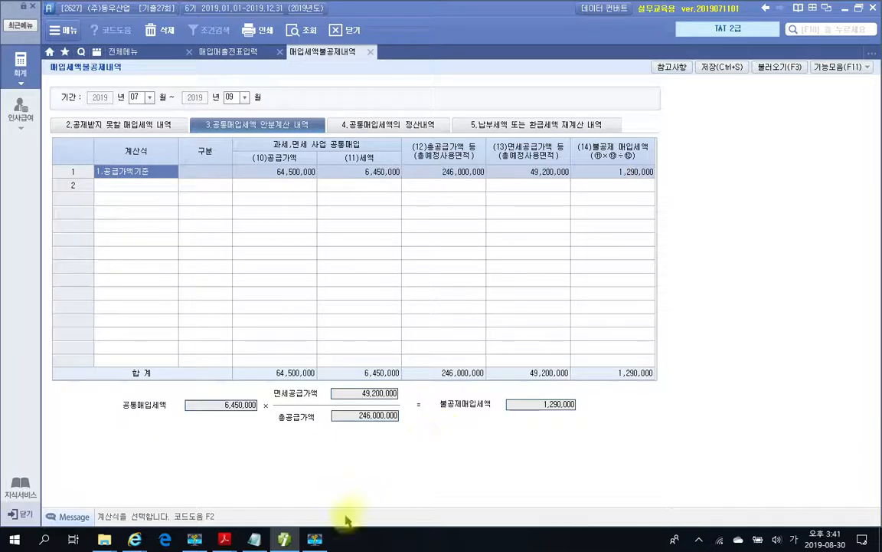
Switch to the 2019 TAT 2급(2쇄).pdf in Adobe Acrobat Reader and review item 3 of the 평가문제 section on page 664
mouse_move(284, 540)
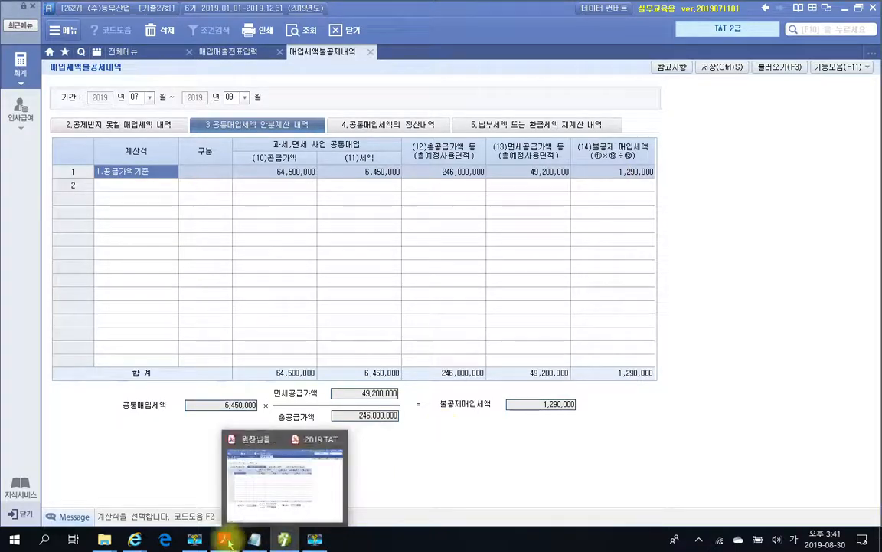
mouse_move(225, 539)
left_click(277, 453)
scroll(360, 418, "down", 10)
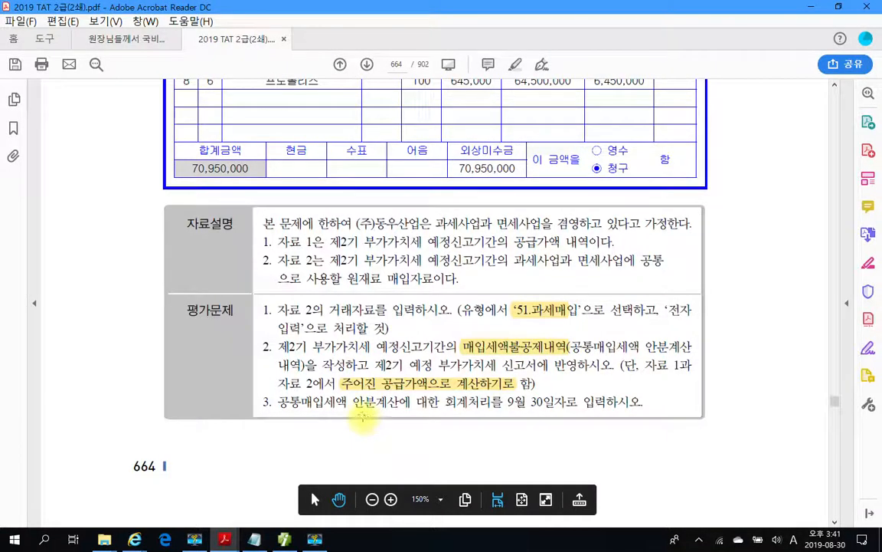
left_click_drag(255, 389, 871, 458)
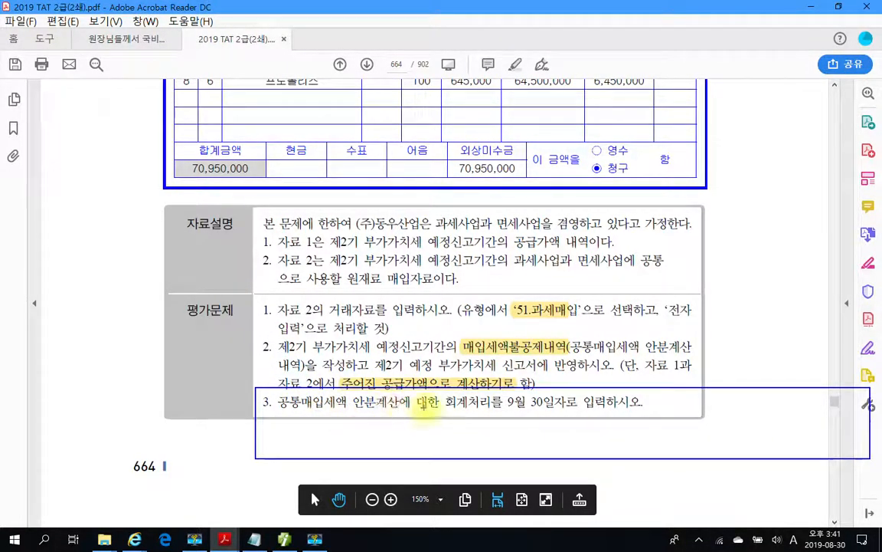
mouse_move(447, 409)
left_mouse_down()
mouse_move(587, 412)
mouse_move(571, 388)
mouse_move(460, 390)
mouse_move(444, 409)
mouse_move(556, 417)
left_mouse_up()
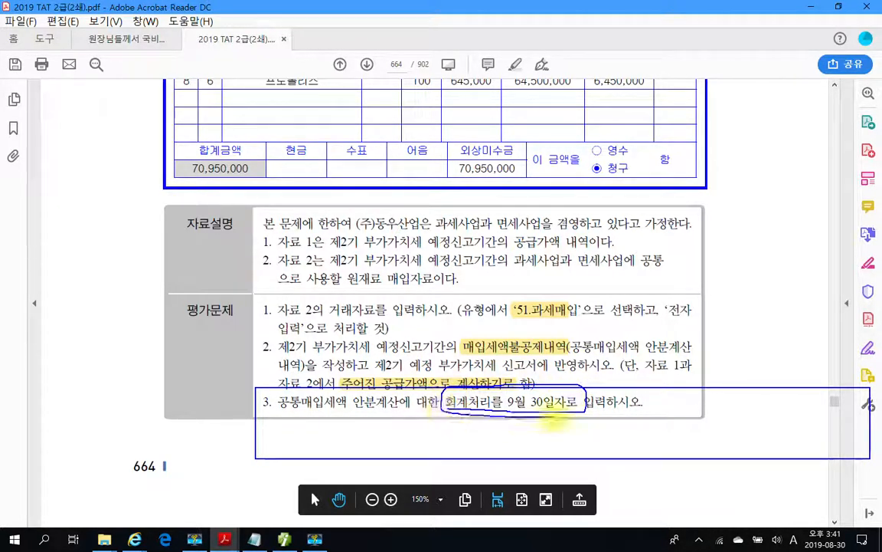
key("Escape")
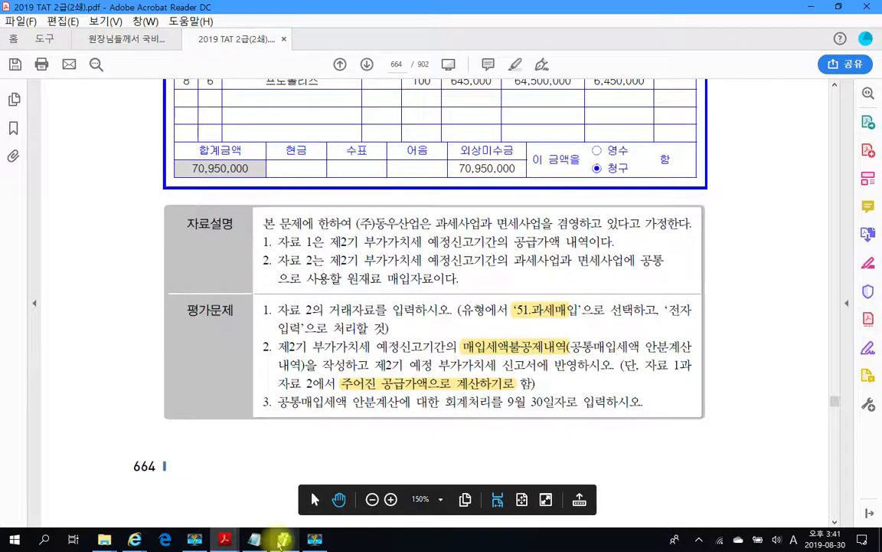
Return to the Smart A accounting program, save the 매입세액불공제내역 data for July to September, and close that form
left_click(283, 456)
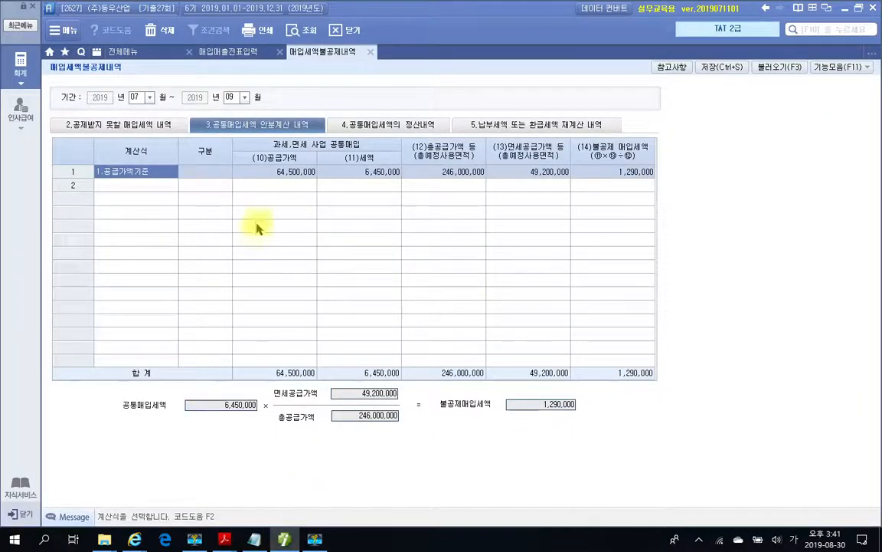
left_click(709, 70)
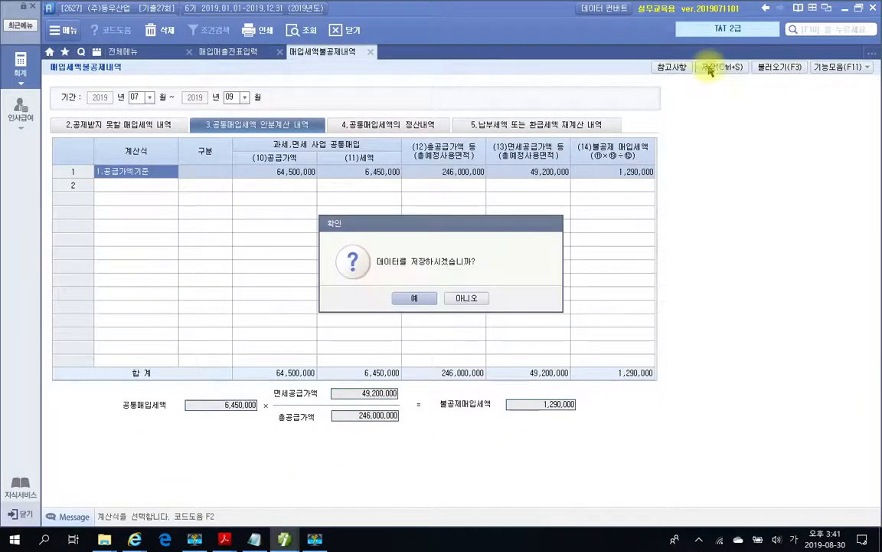
left_click(406, 298)
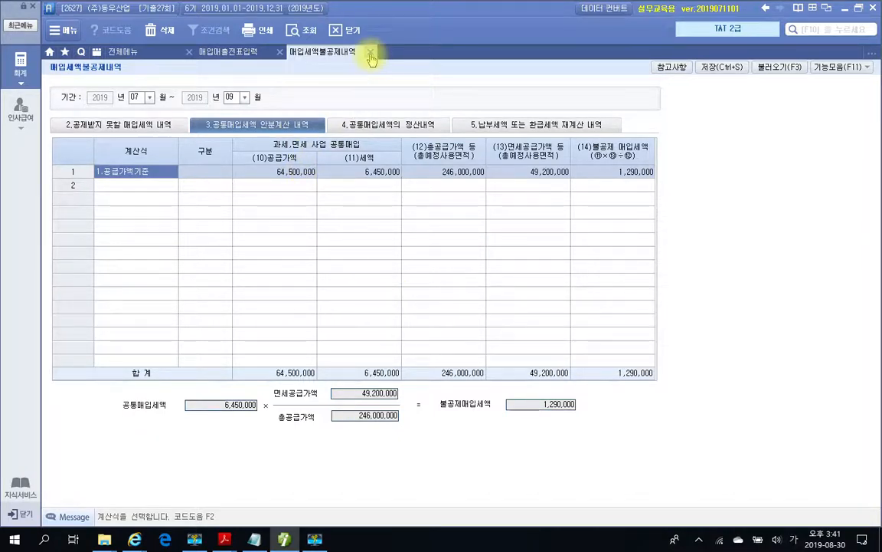
left_click(370, 52)
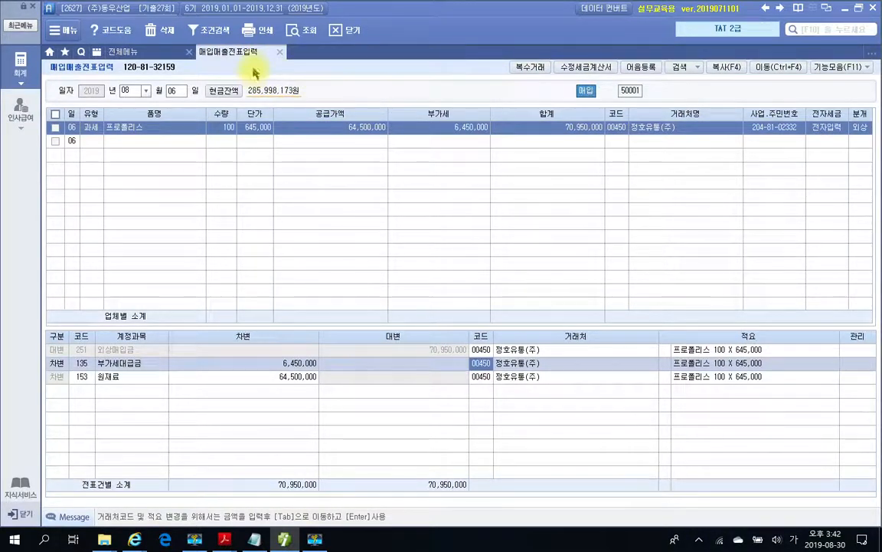
Open 일반전표입력 and set the voucher date to month 09, day 30
left_click(136, 54)
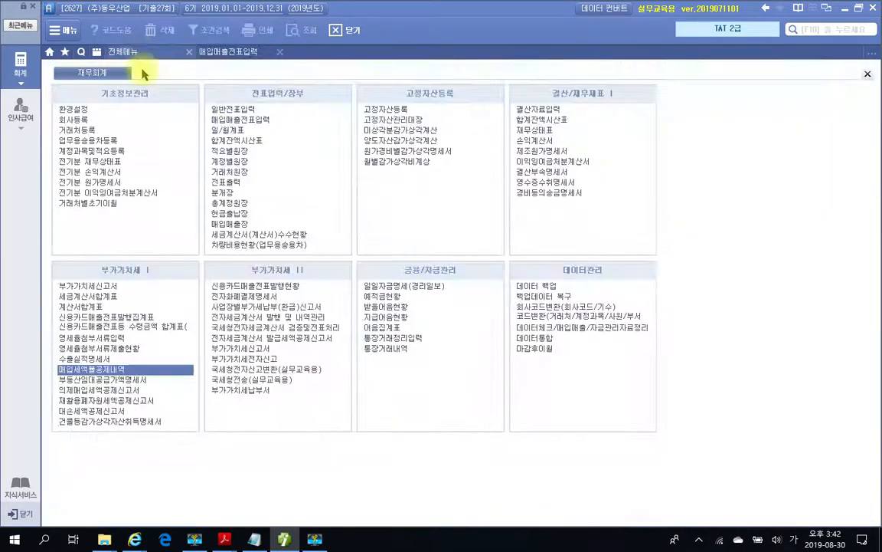
left_click(218, 109)
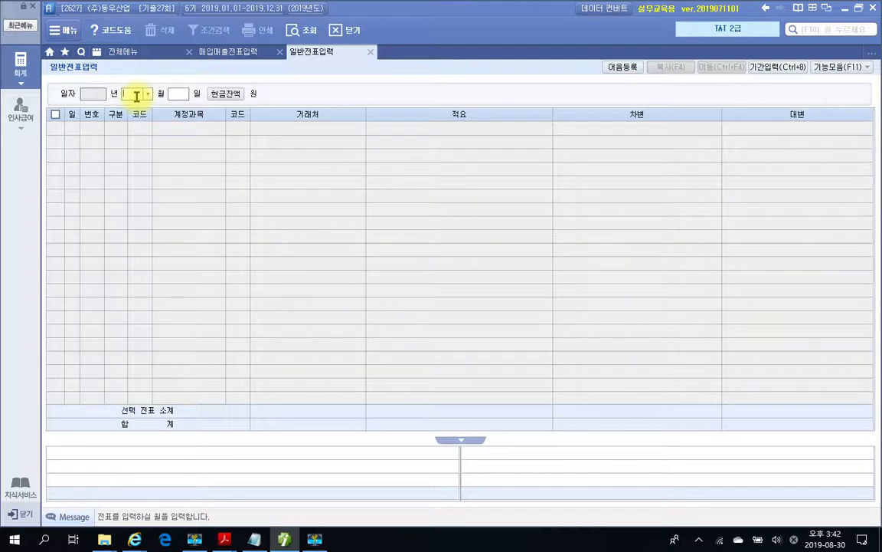
type("9")
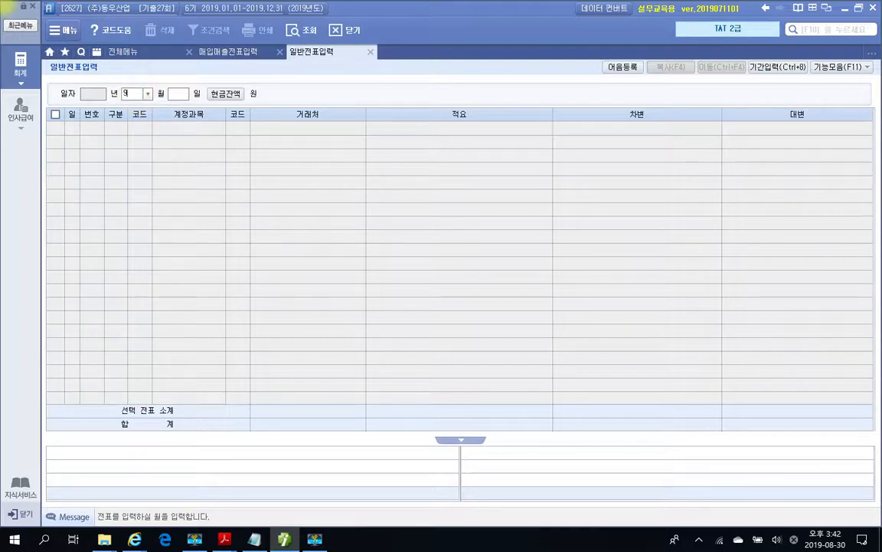
key("Return")
type("30")
key("Return")
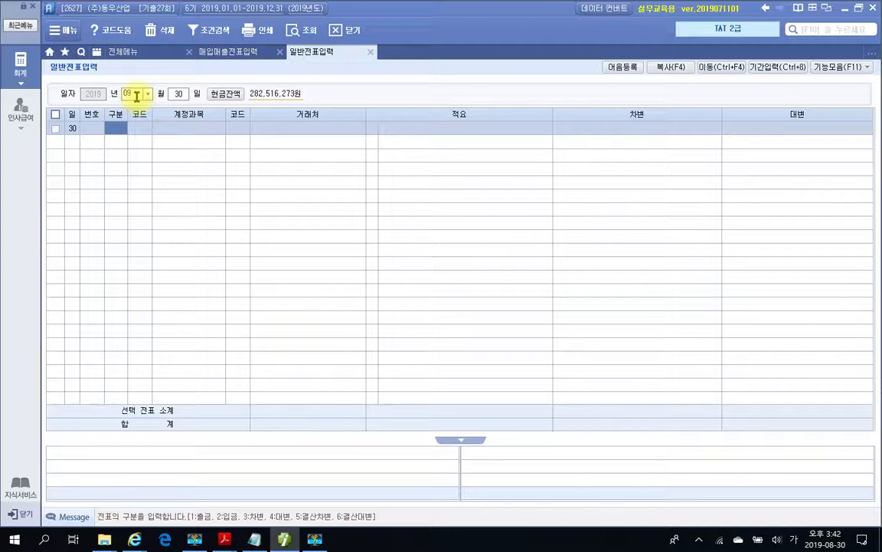
Enter a credit (대변) line for account 135 부가세대급금 with an amount of 1,290,000 and no counterparty
type("4")
key("Return")
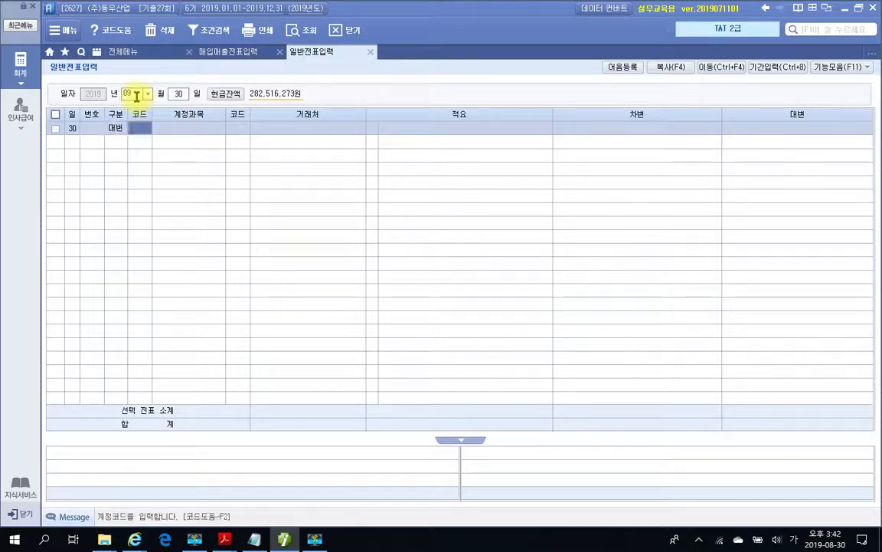
type("부가")
key("Return")
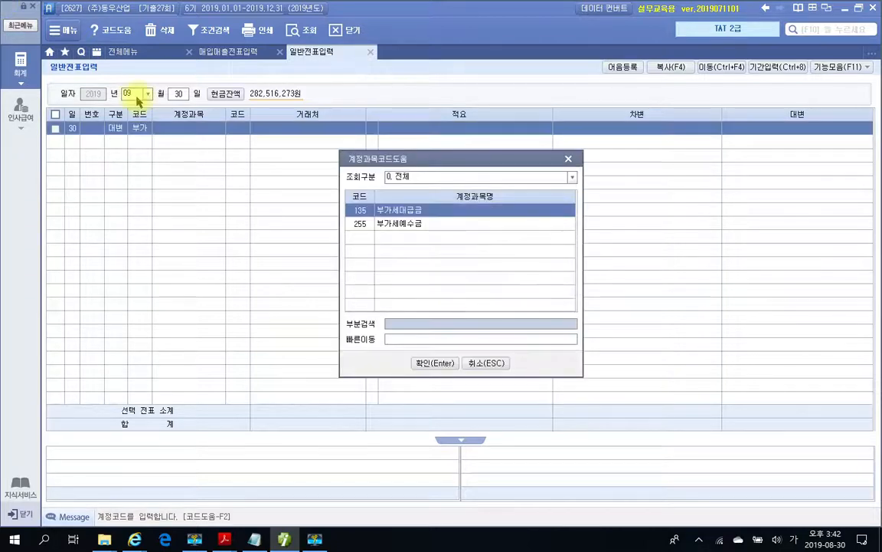
key("Return")
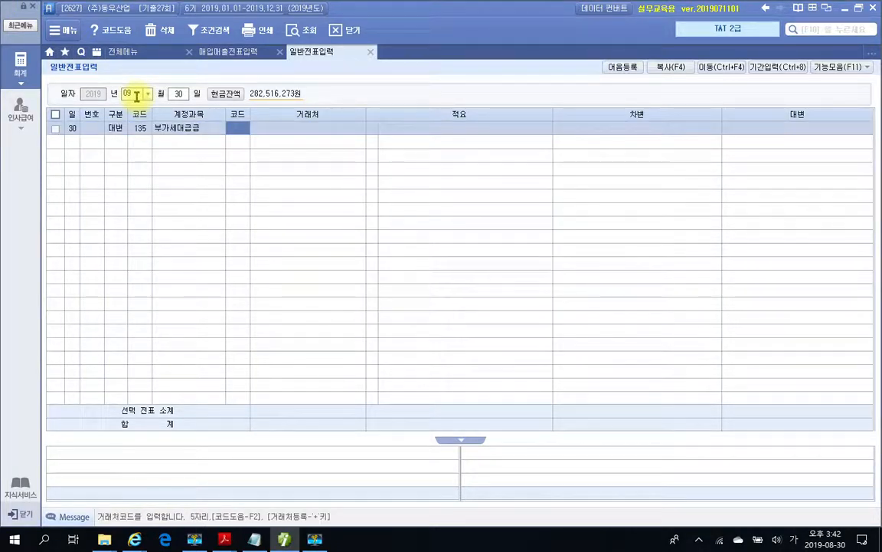
key("Return")
key("Return")
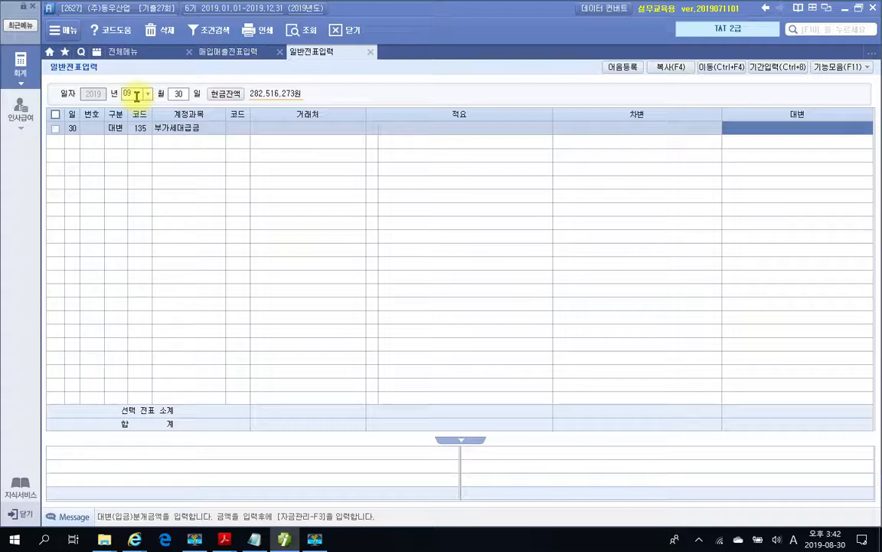
type("12")
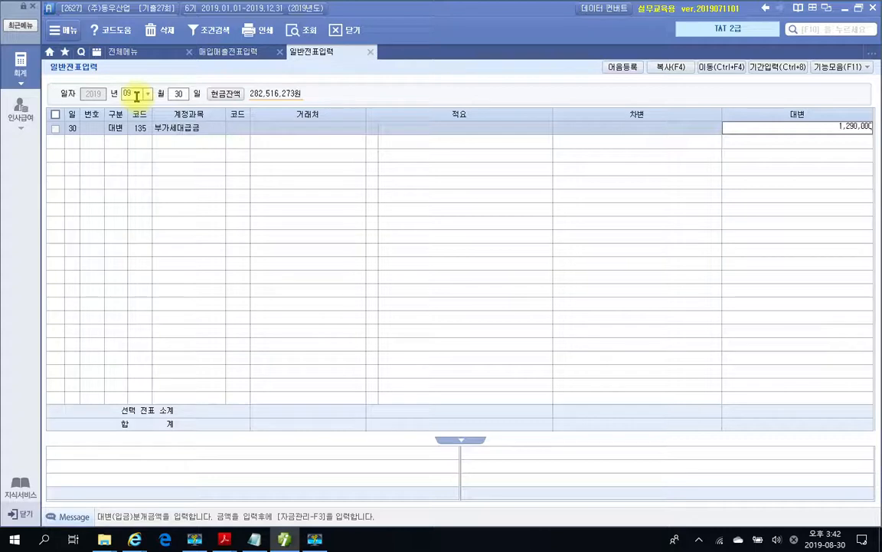
key("Return")
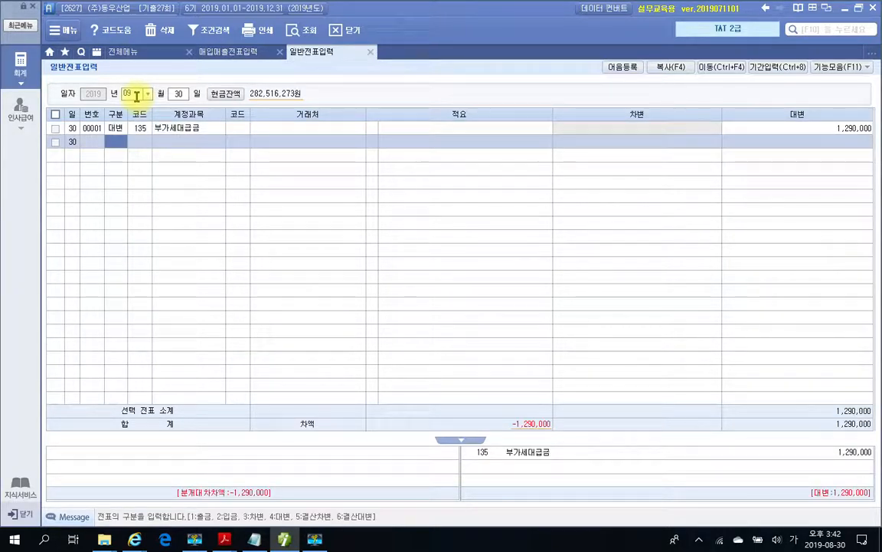
Check the account used in the 매입매출전표입력 purchase entry and add a debit (차변) line for account 153 원재료 of 1,290,000
key("3")
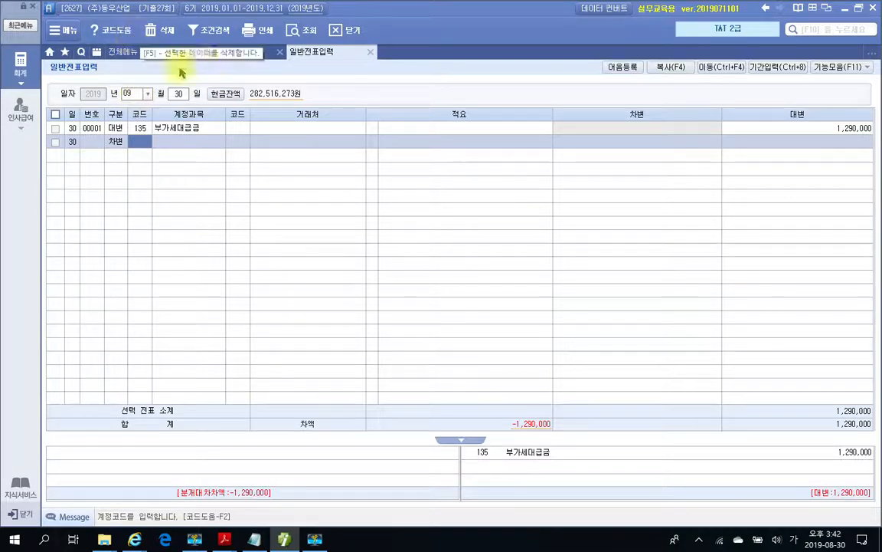
left_click(229, 52)
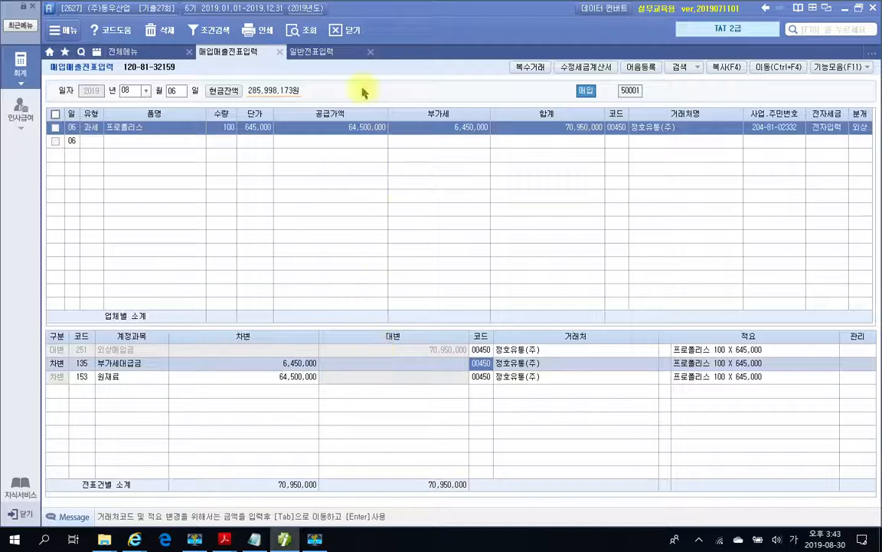
left_click(311, 54)
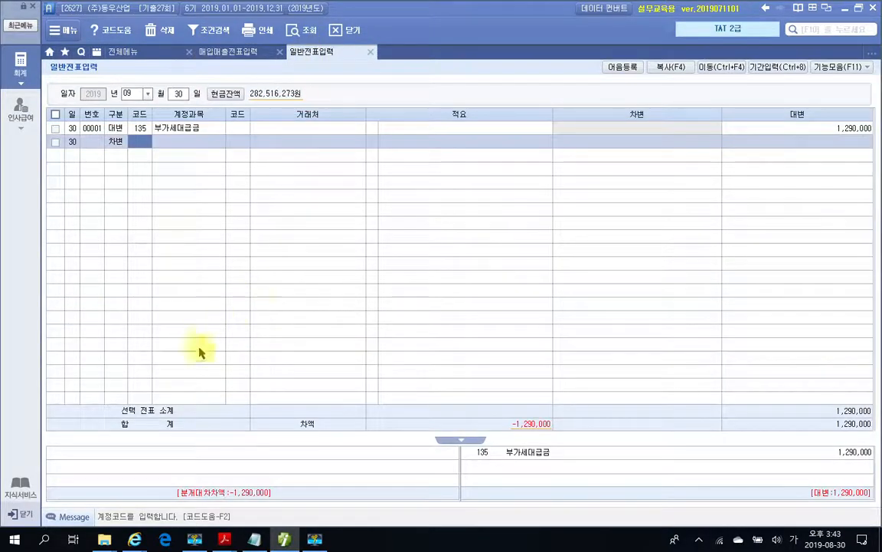
type("원재")
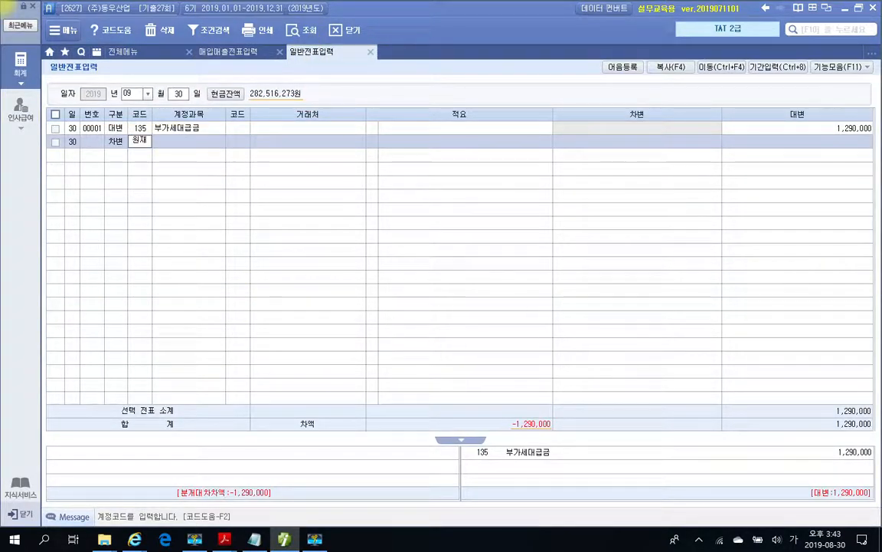
key("Return")
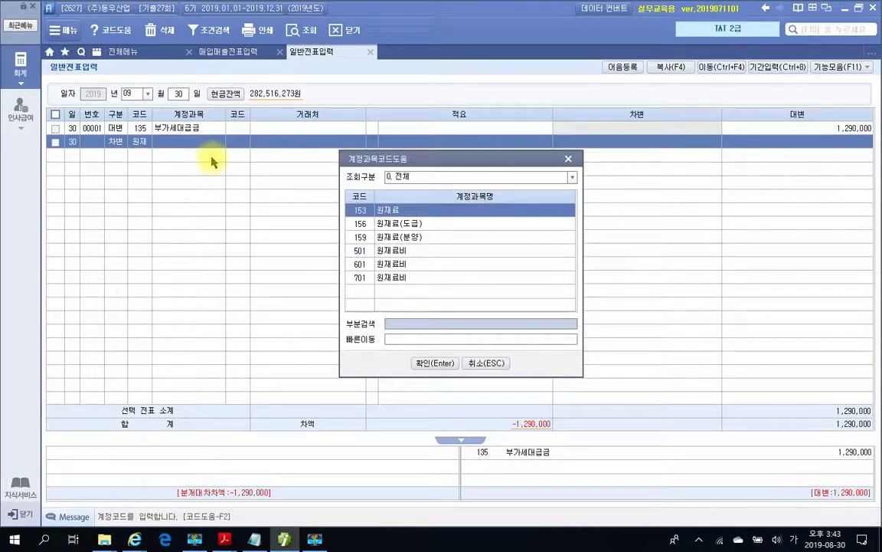
key("Return")
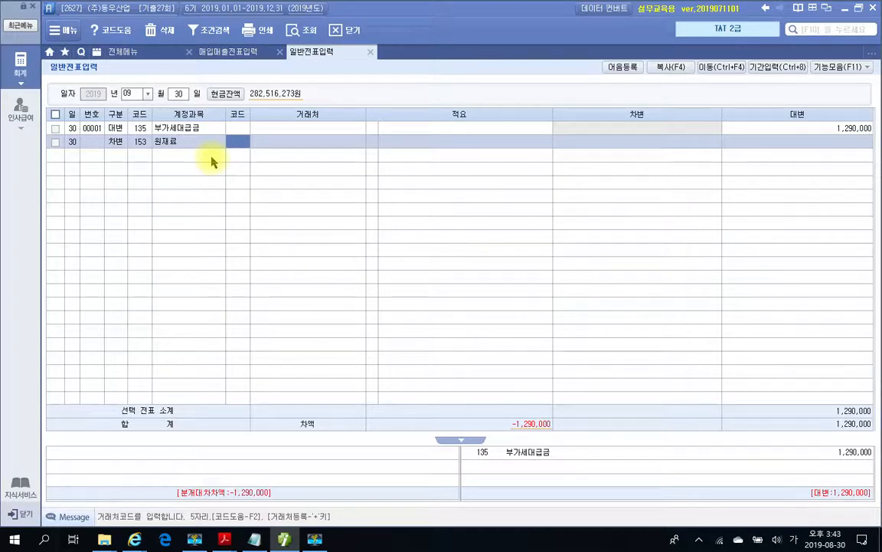
key("Return")
key("Return")
key("Return")
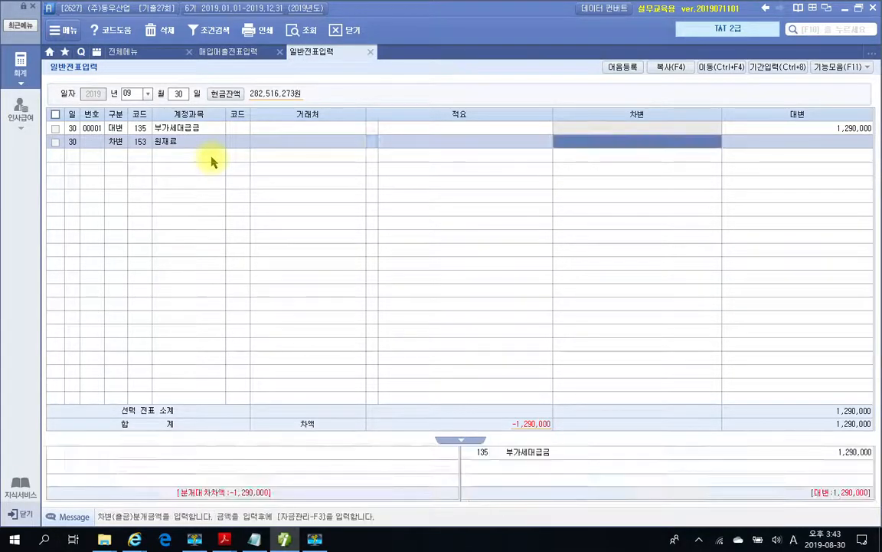
type("1290")
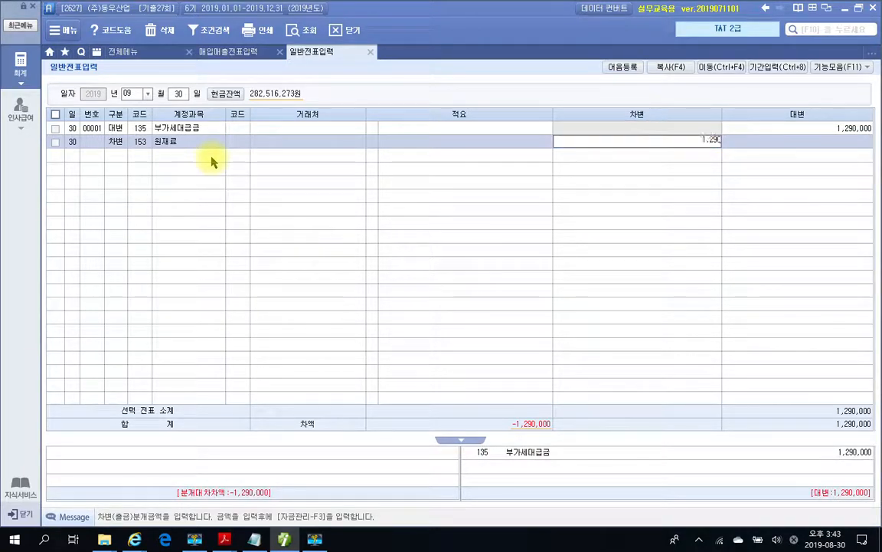
key("Return")
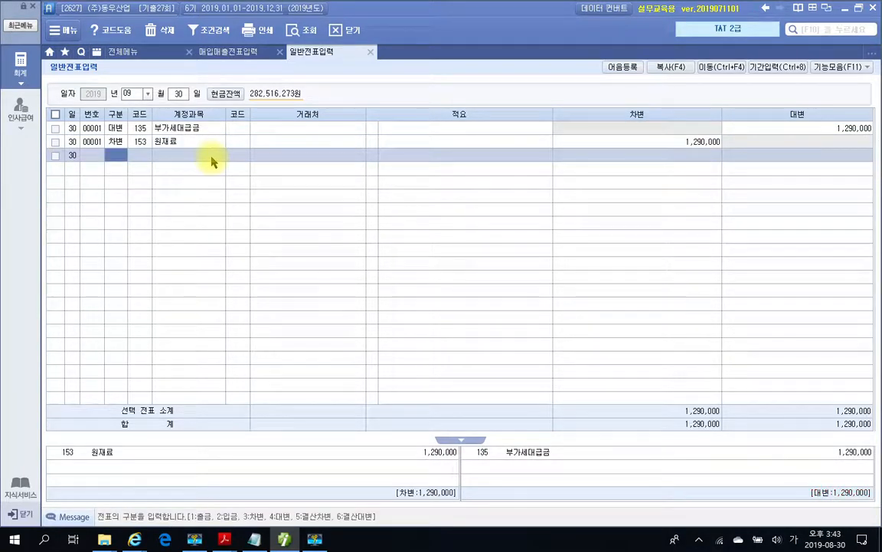
key("Up")
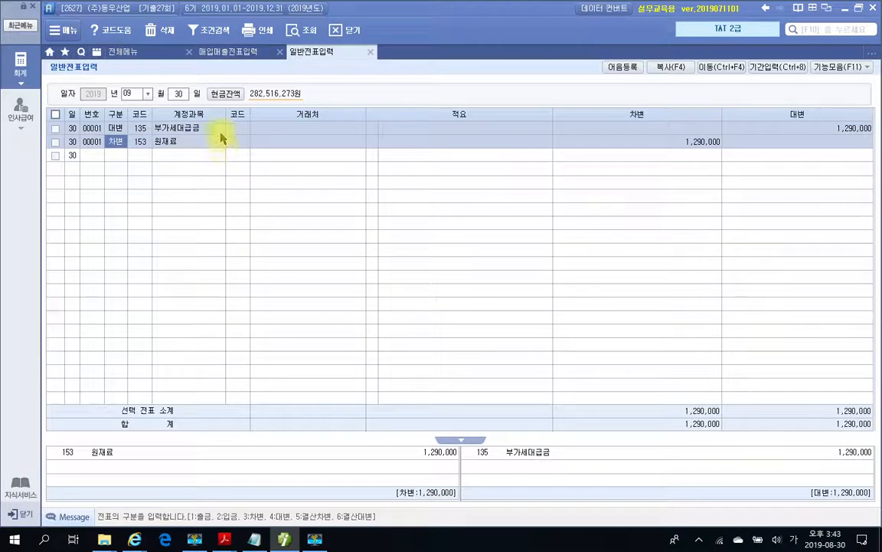
left_click(635, 144)
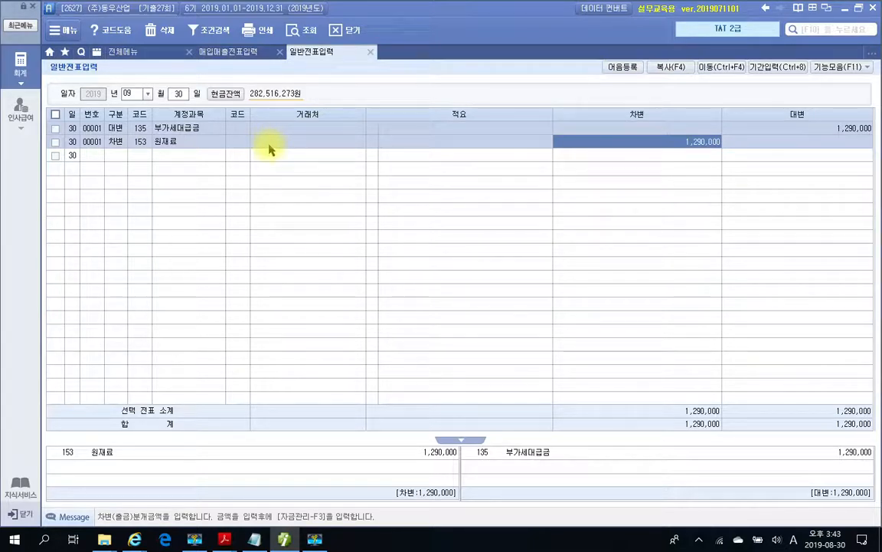
Switch to Adobe Acrobat Reader and highlight "제2기 예정 부가가치세 신고서에 반영하시오." in item 2 of the 평가문제 section
left_click(145, 56)
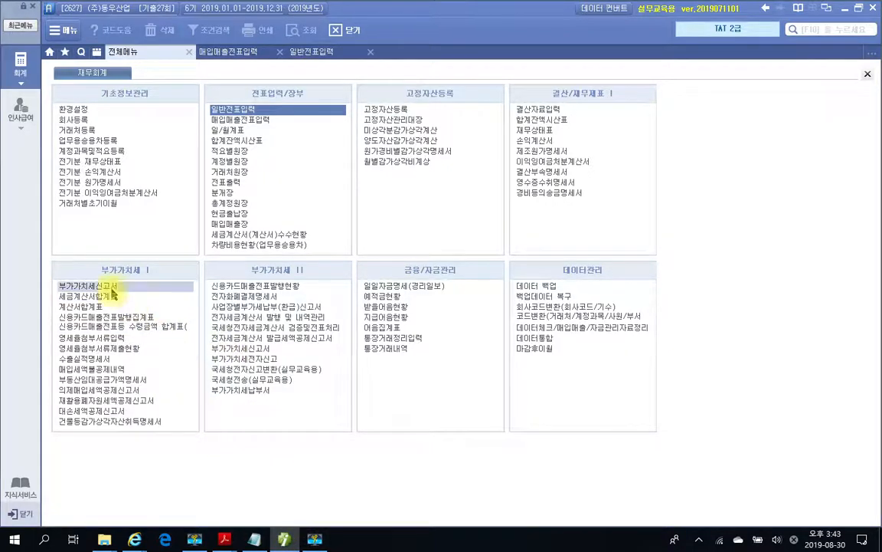
left_click(284, 539)
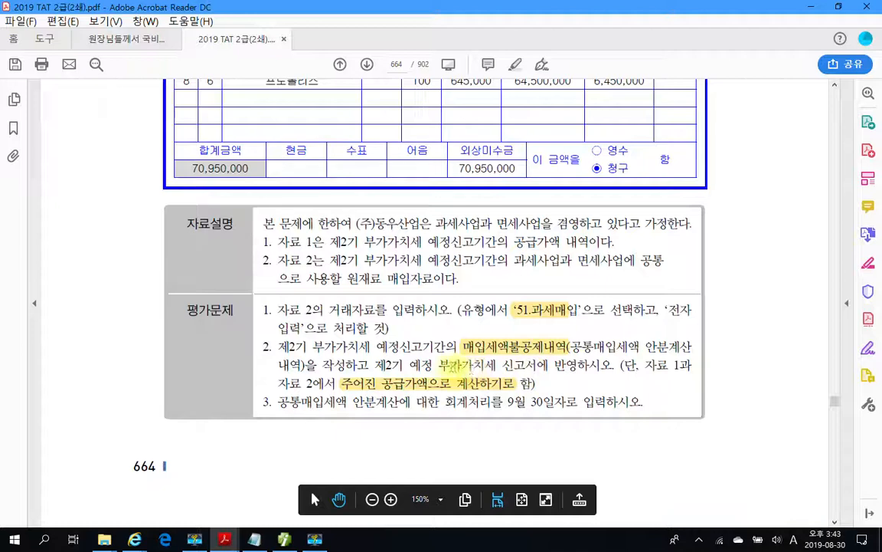
left_click_drag(437, 366, 612, 368)
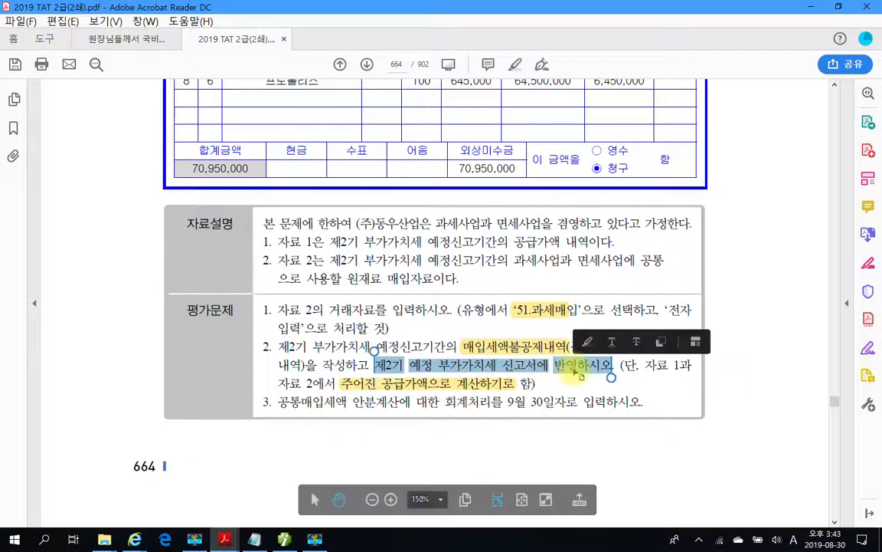
right_click(579, 370)
left_click(622, 405)
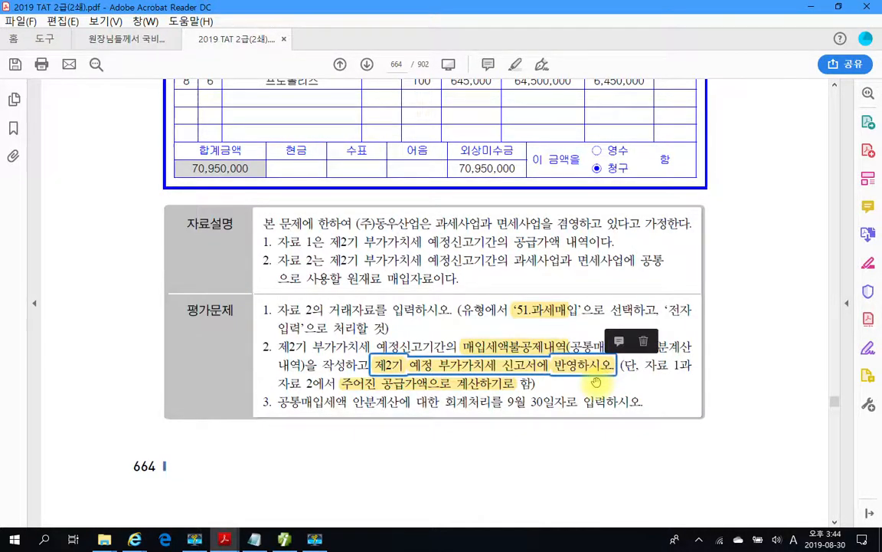
left_click_drag(605, 370, 403, 514)
left_click(412, 445)
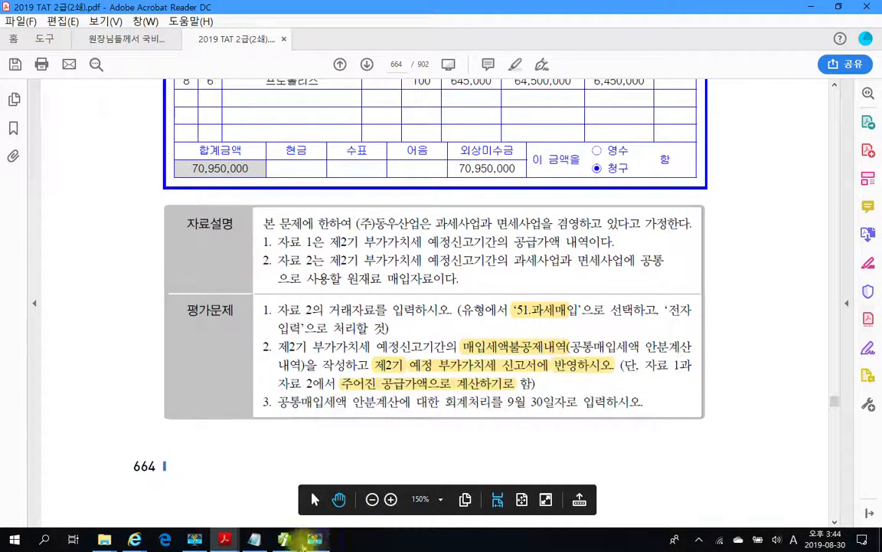
Switch to the accounting program, load 부가가치세신고서 for 07-01 to 09-30, 2019 as 정기신고, and save it
left_click(284, 539)
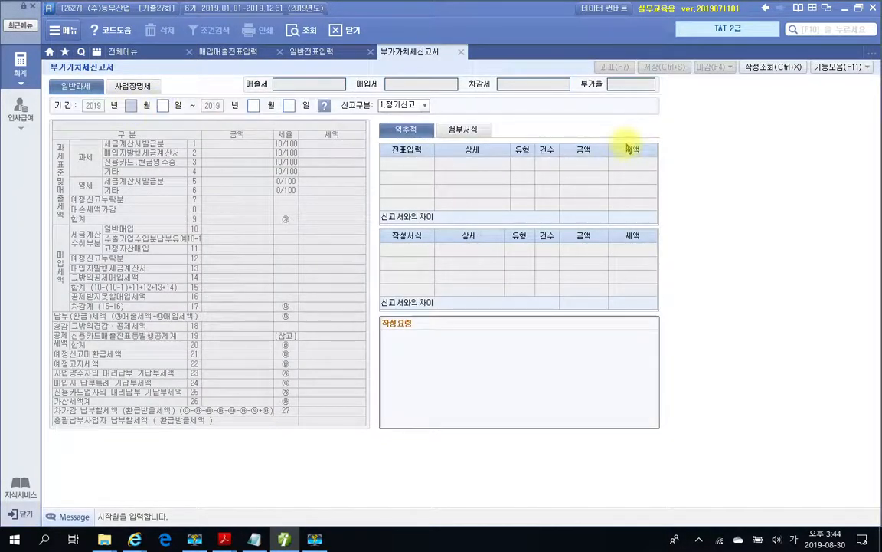
type("01")
key("Return")
type("9")
key("Return")
type("30")
key("Return")
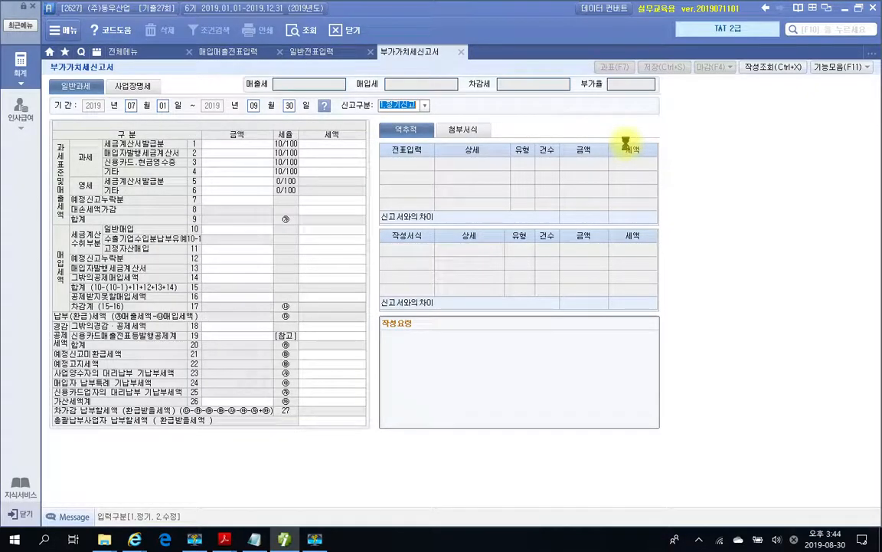
key("Return")
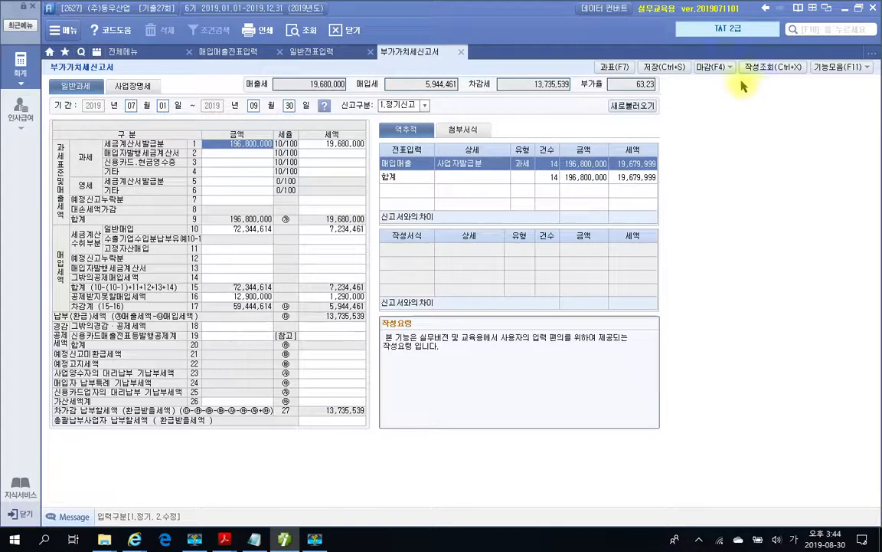
left_click(664, 67)
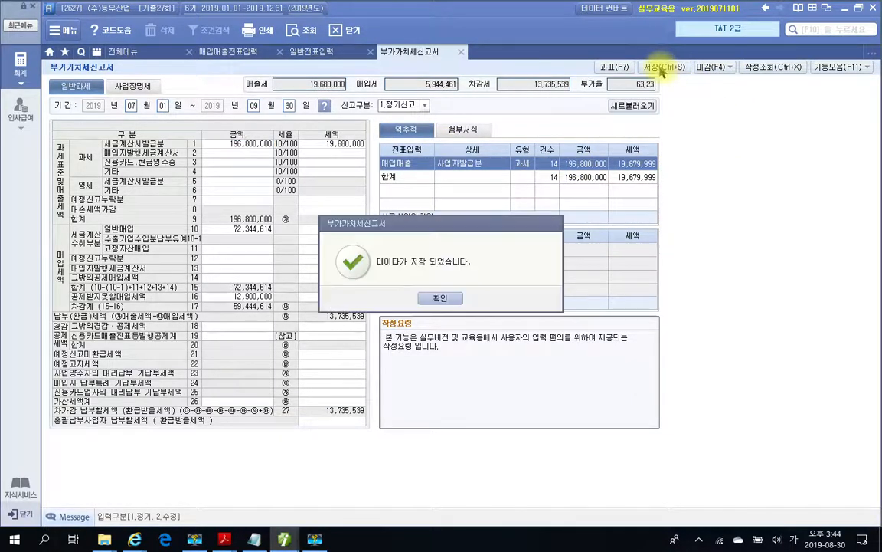
left_click(443, 300)
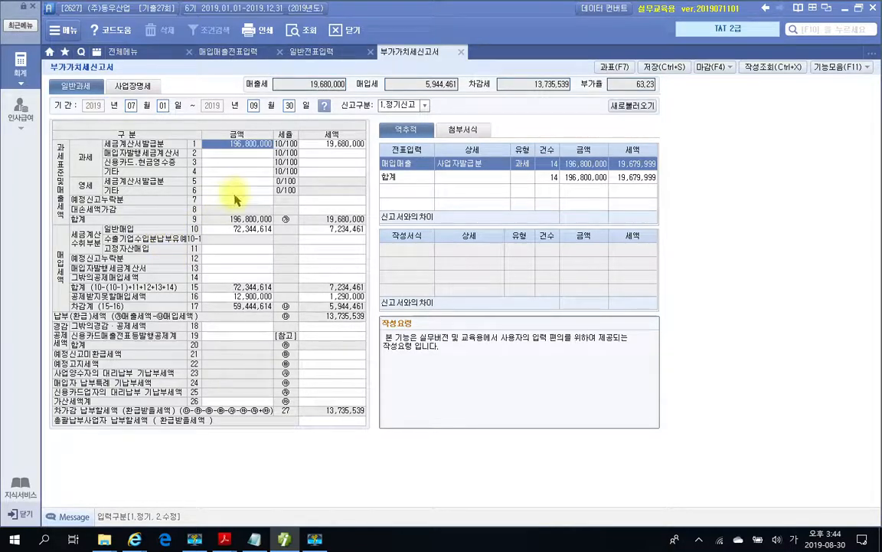
Check the source breakdown of the 일반매입 and 공제받지못할매입세액 rows, and close the VAT return
left_click(333, 230)
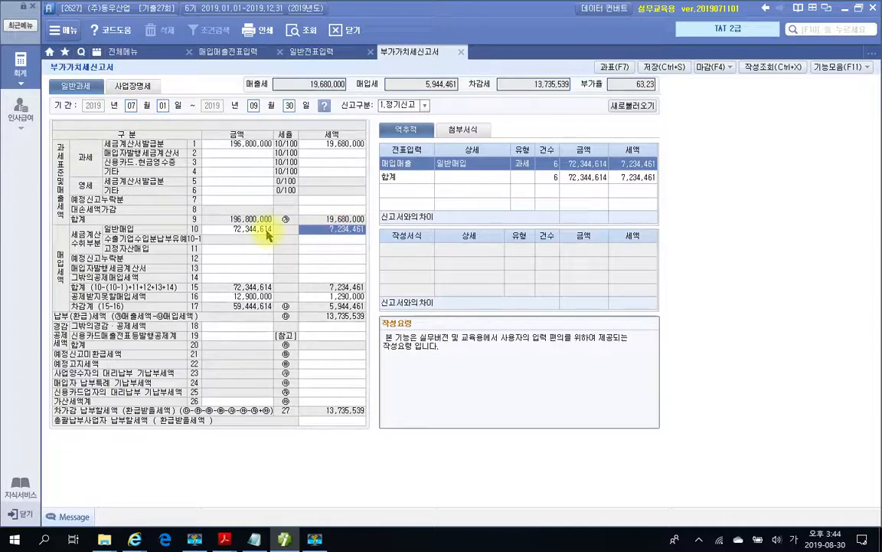
left_click(247, 297)
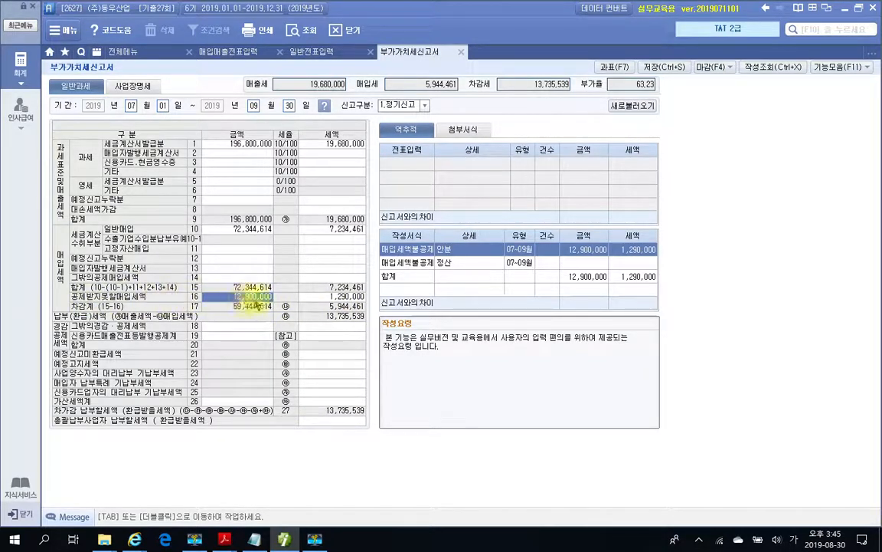
left_click(334, 297)
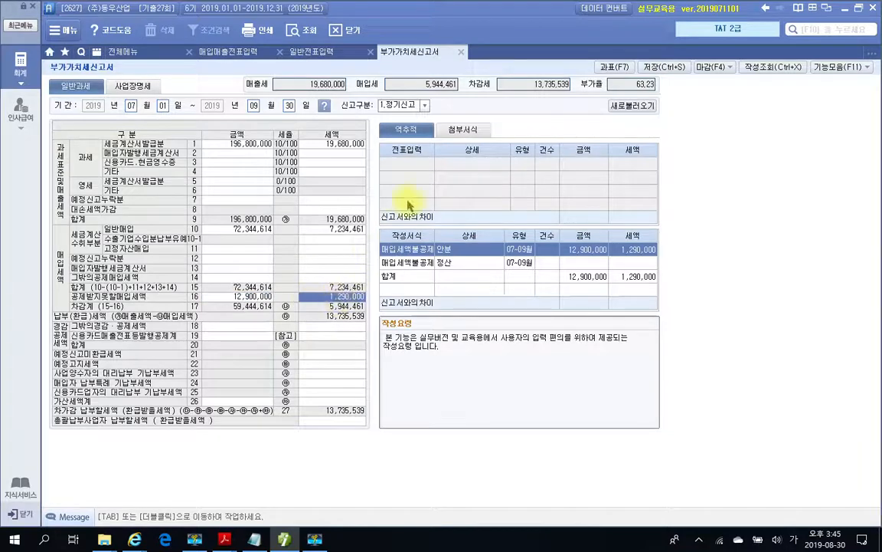
left_click(461, 52)
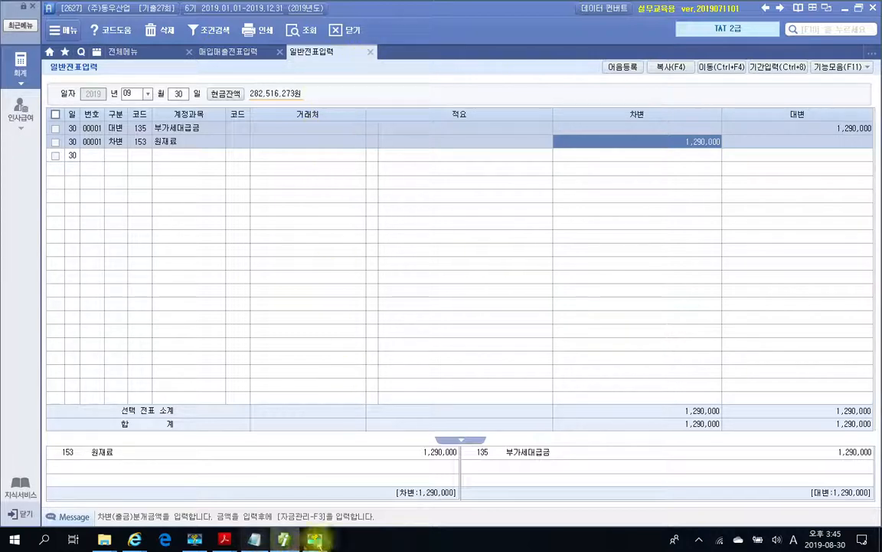
Switch to Adobe Acrobat Reader and review problem 4, 부동산 임대사업자의 부가가치세신고서 작성, focusing on the 자료 1 rental contract table
left_click(283, 538)
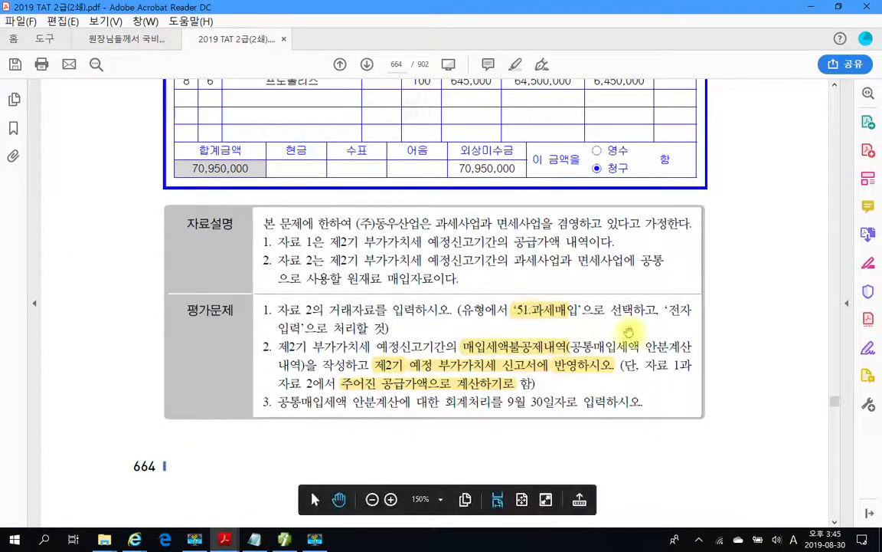
scroll(594, 344, "down", 5)
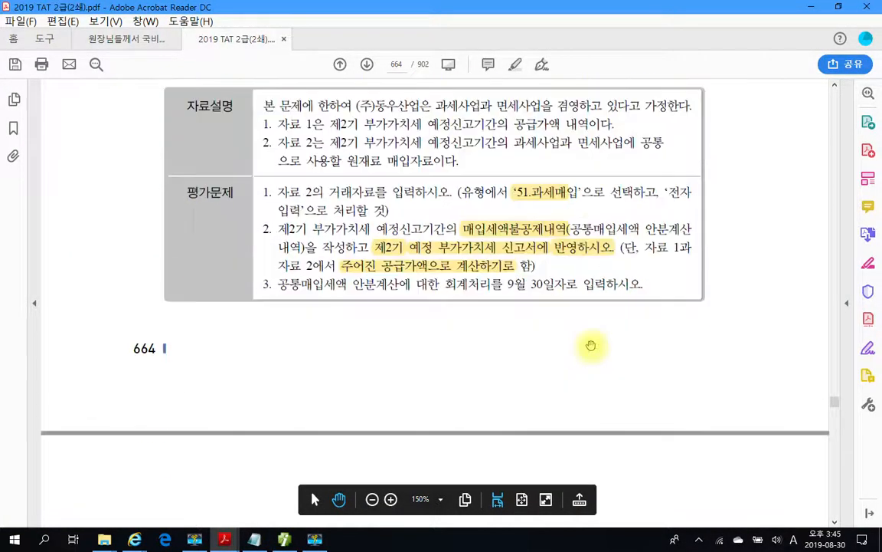
scroll(595, 346, "down", 4)
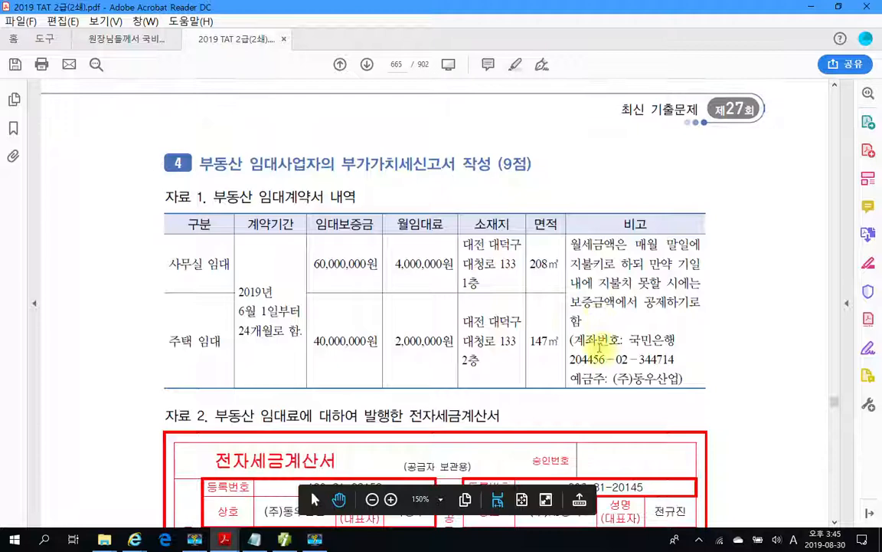
scroll(599, 347, "up", 1)
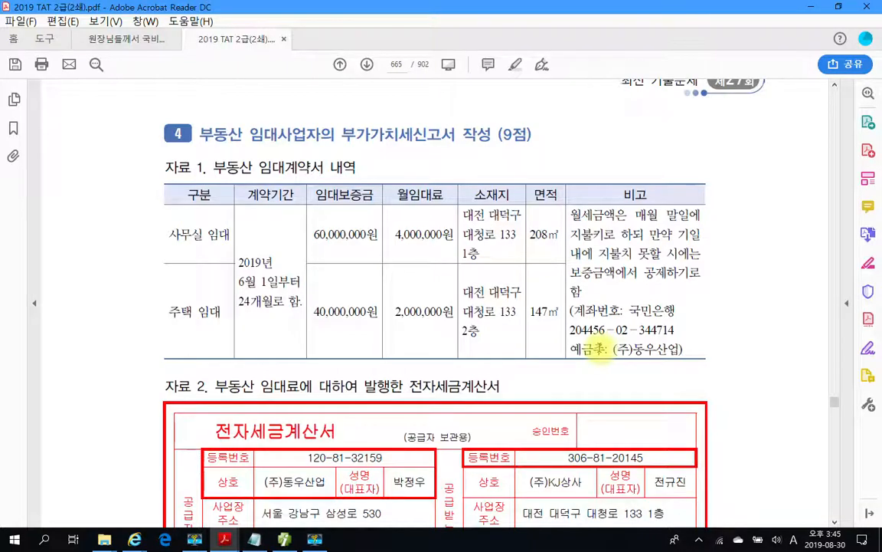
scroll(599, 349, "down", 11)
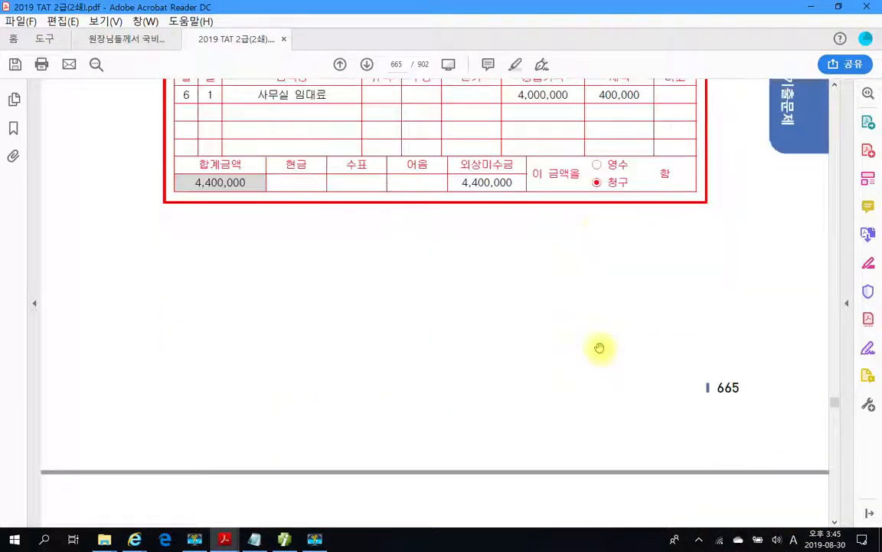
scroll(599, 348, "down", 10)
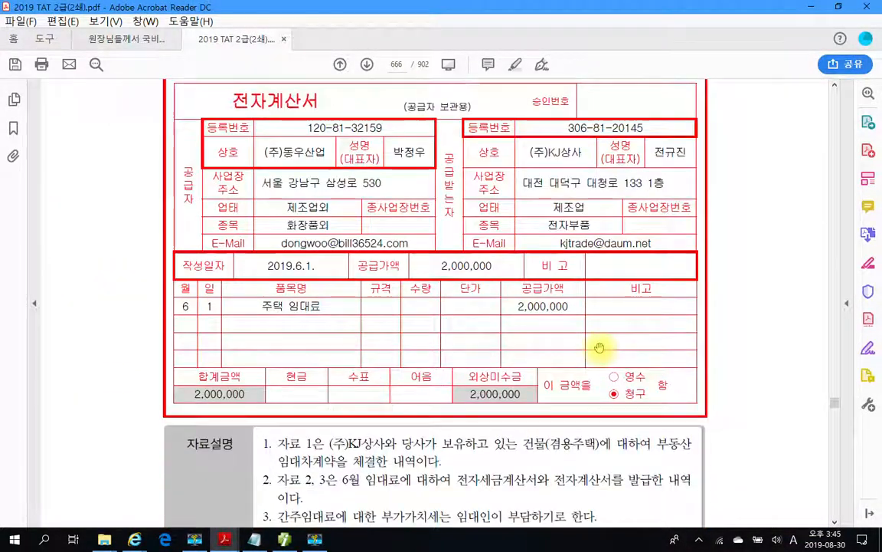
scroll(599, 348, "up", 10)
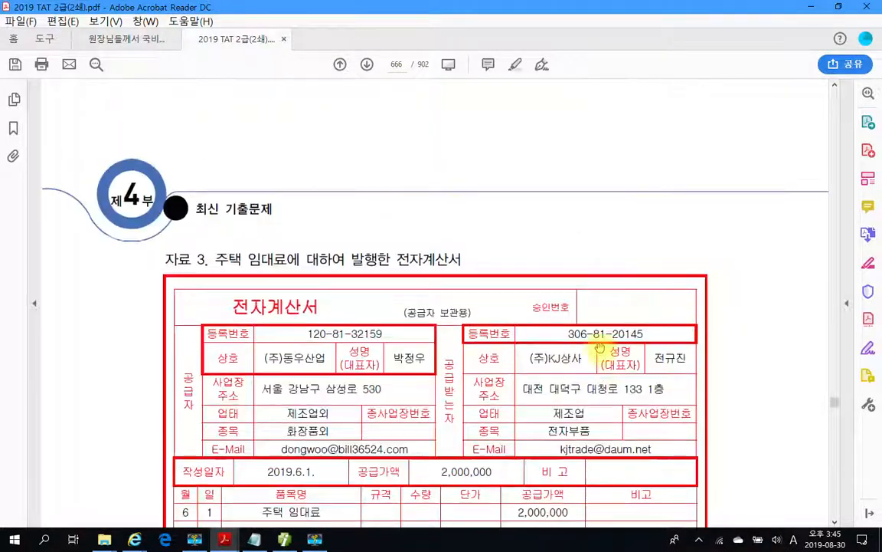
scroll(600, 347, "up", 10)
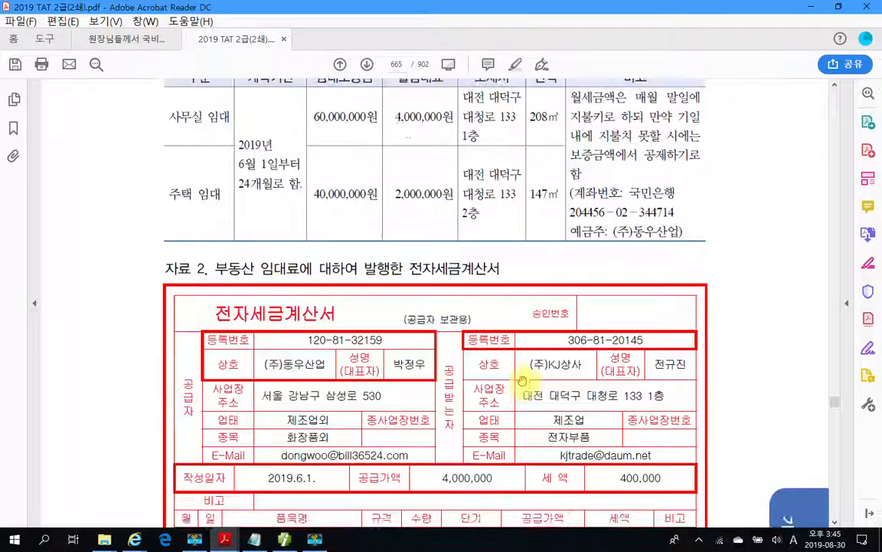
scroll(521, 370, "down", 2)
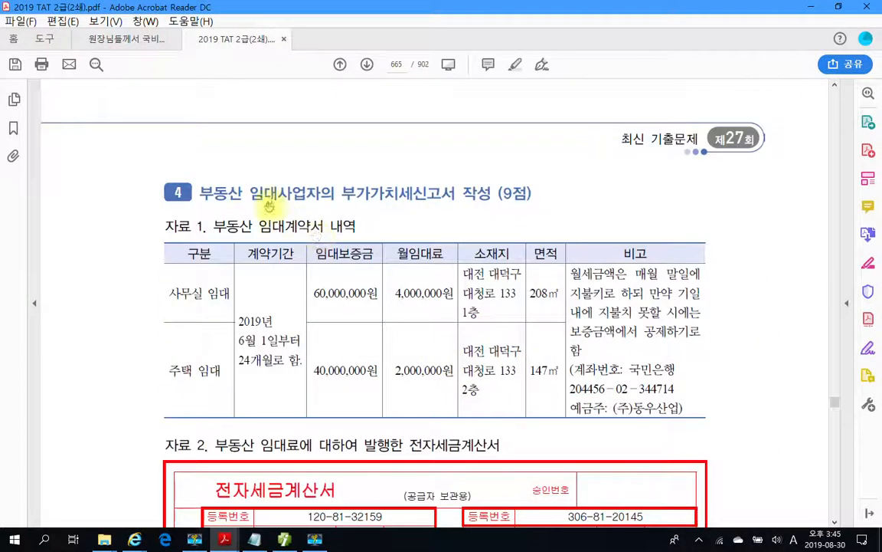
scroll(322, 201, "down", 2)
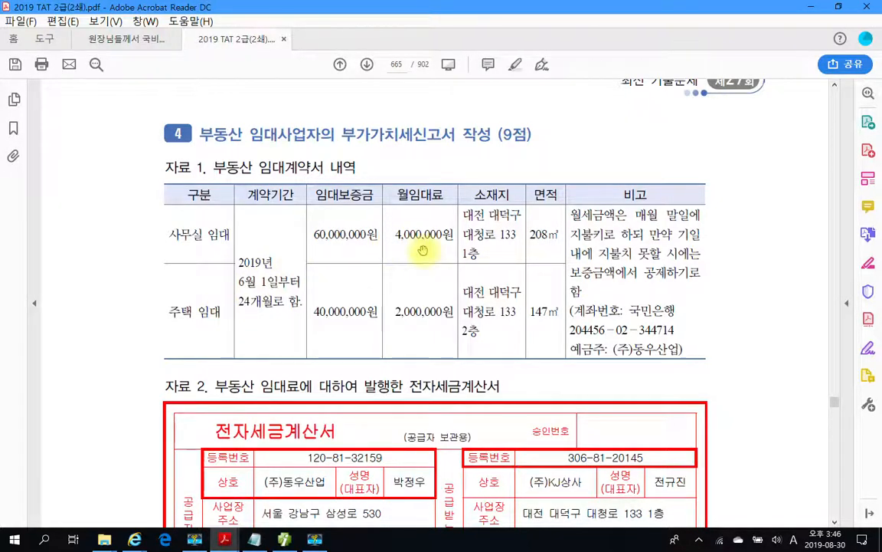
scroll(449, 274, "down", 2)
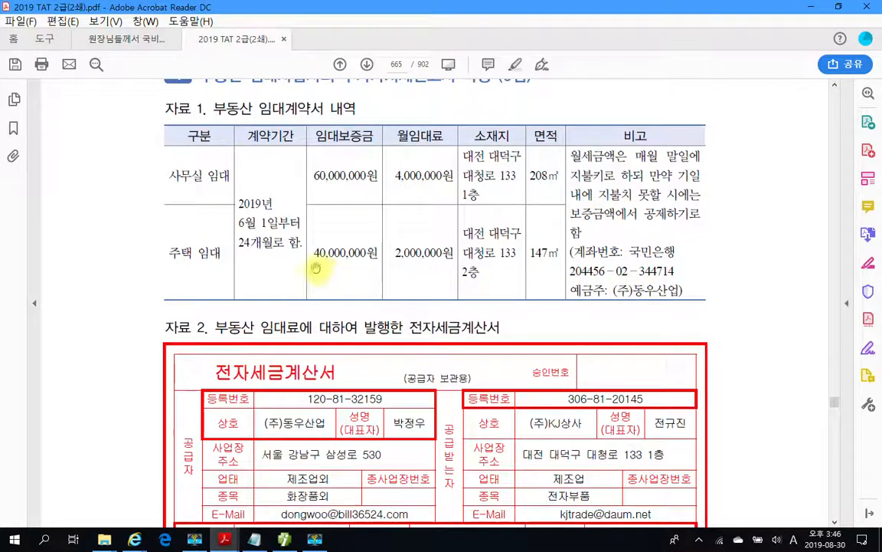
scroll(284, 262, "up", 2)
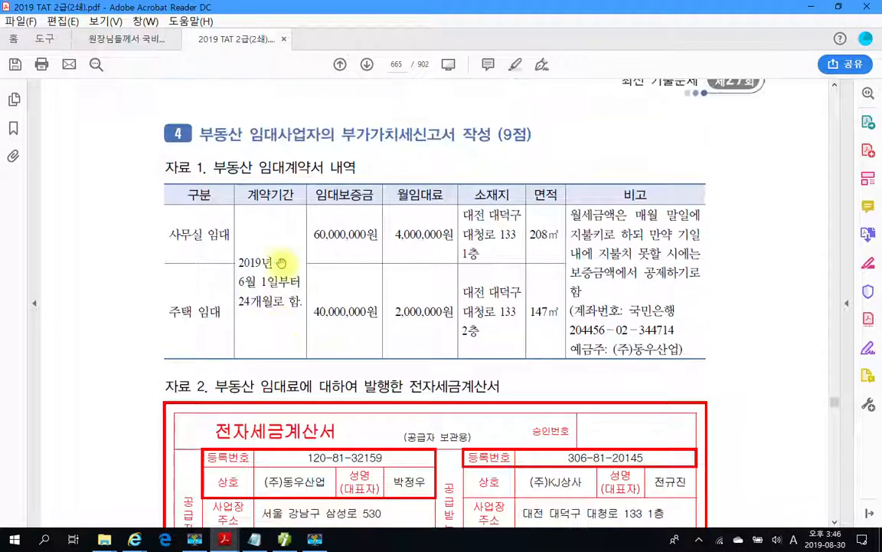
Read the 자료 2 office-rent 전자세금계산서 and the 자료 3 housing-rent 전자계산서 of problem 4
scroll(281, 263, "down", 3)
scroll(281, 262, "down", 3)
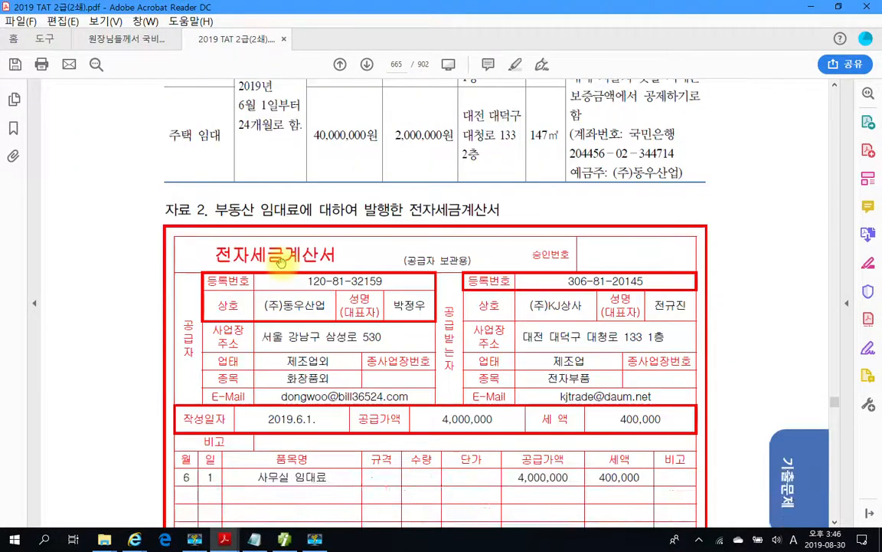
scroll(281, 263, "down", 2)
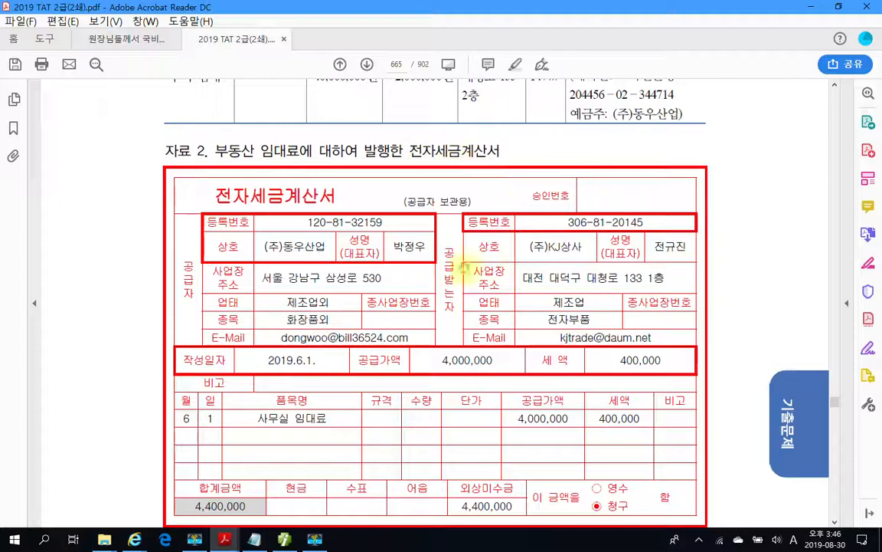
scroll(380, 413, "down", 4)
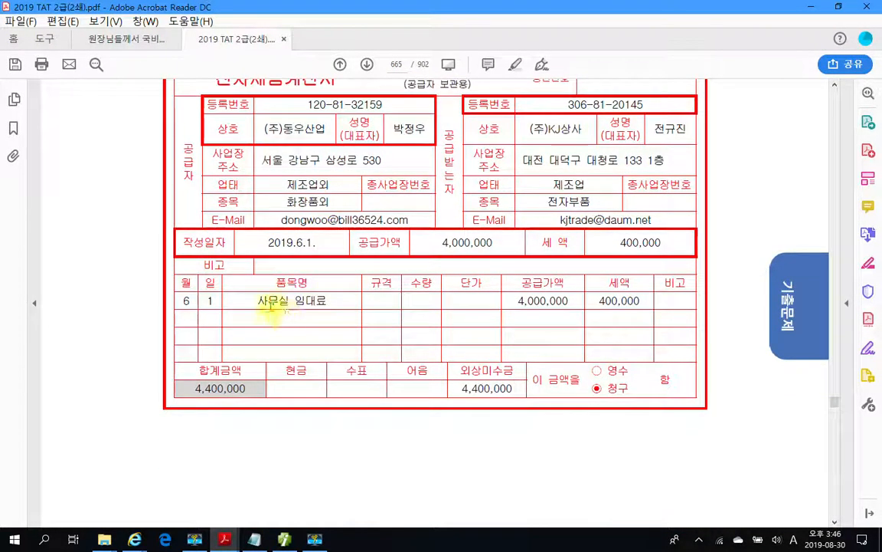
scroll(490, 367, "down", 15)
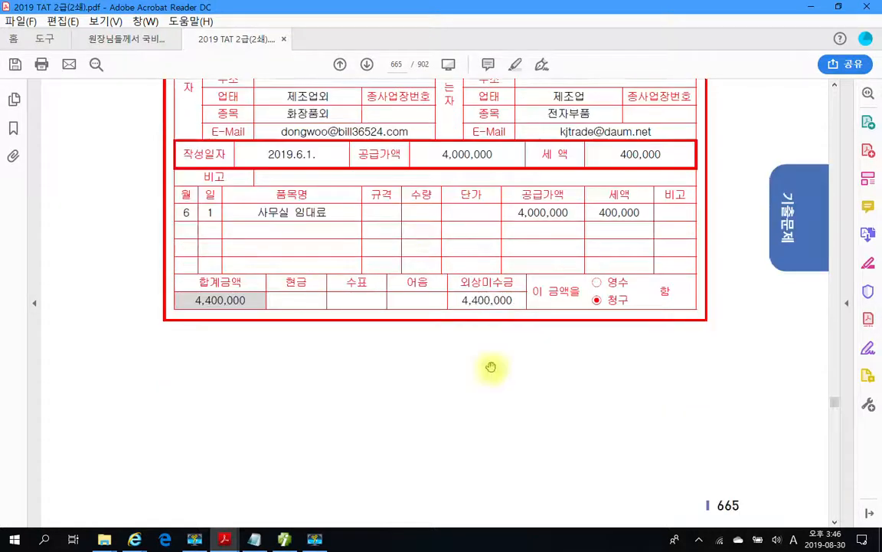
scroll(490, 366, "down", 3)
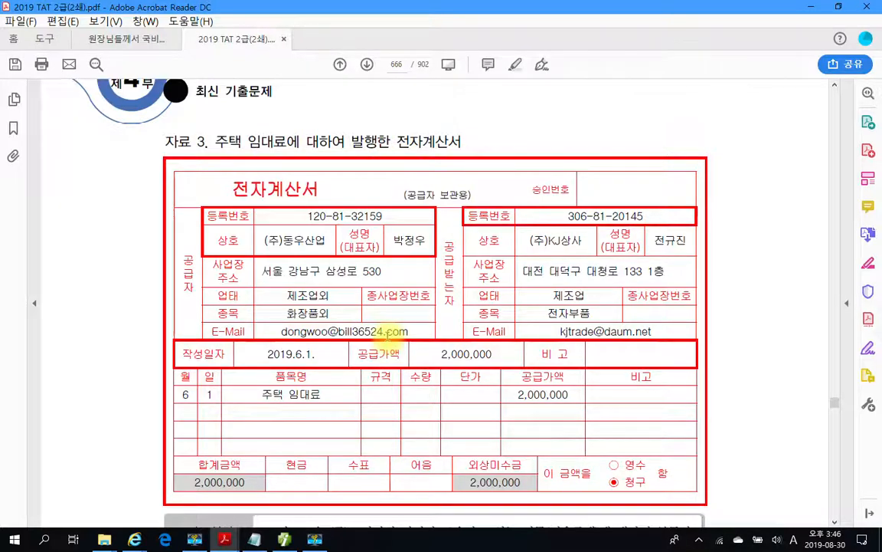
scroll(532, 410, "up", 2)
scroll(532, 411, "up", 10)
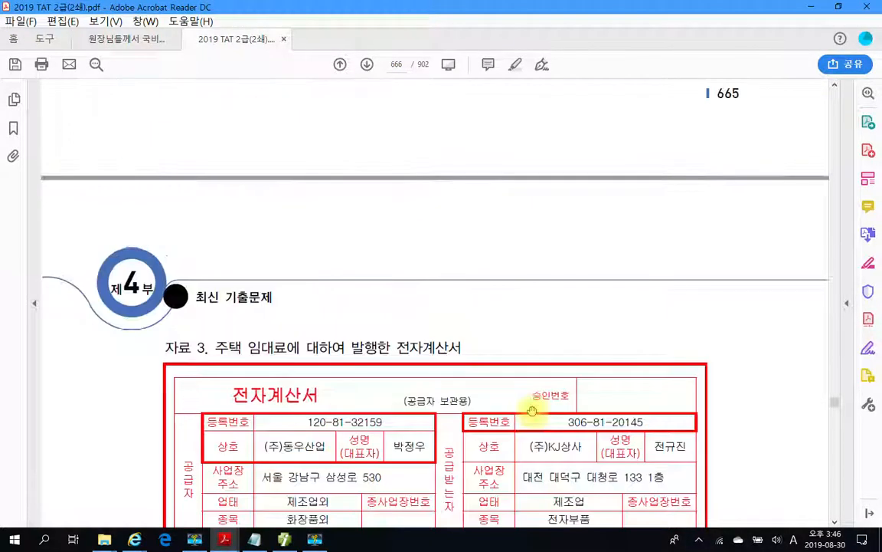
scroll(532, 411, "down", 4)
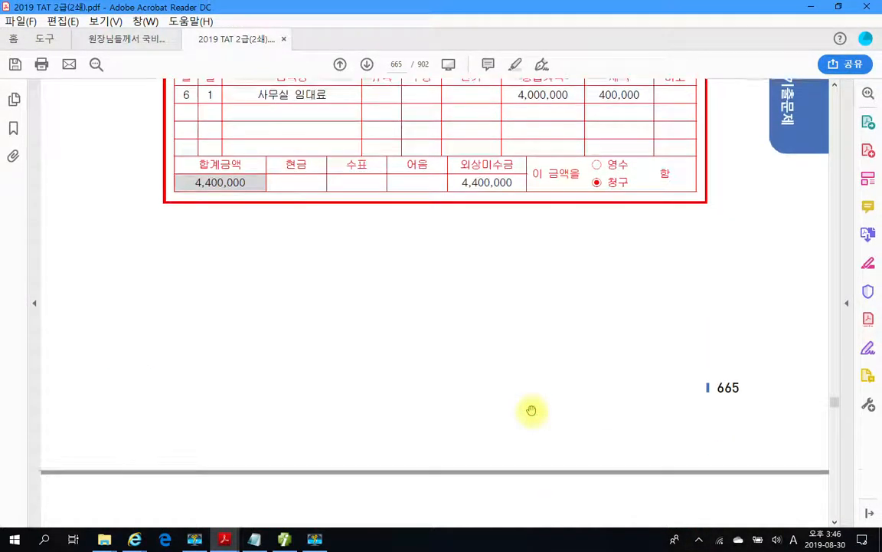
scroll(531, 407, "up", 3)
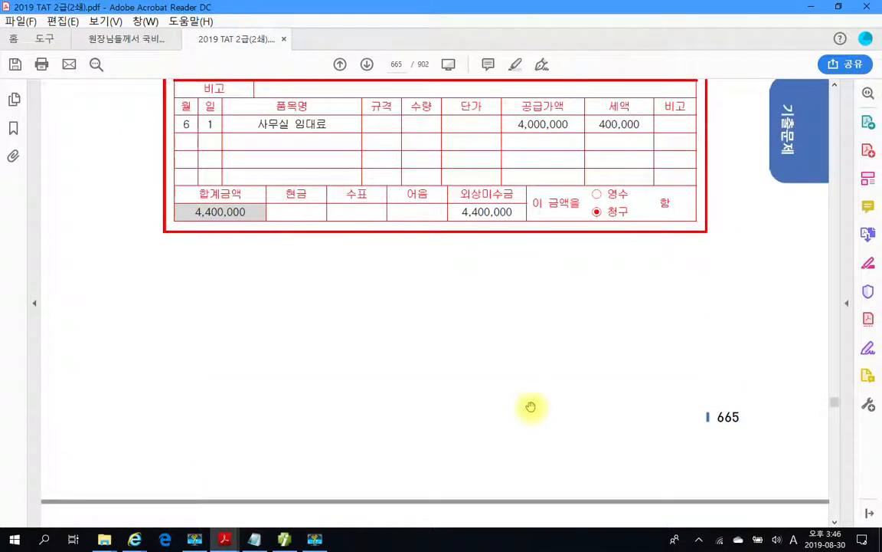
scroll(532, 407, "down", 10)
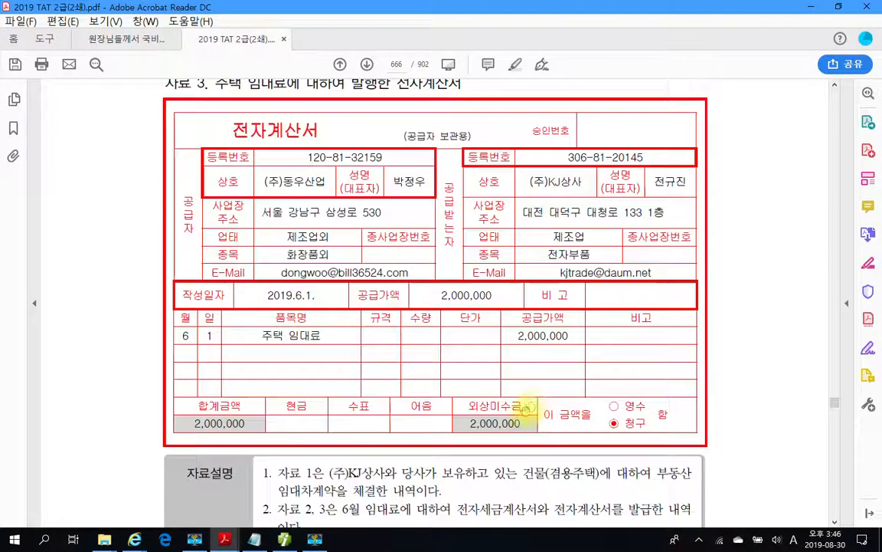
Read problem 4's 자료설명, temporarily boxing the notes and circling "임대인이" in note 3, and return to the 자료 3 invoice
scroll(520, 414, "down", 5)
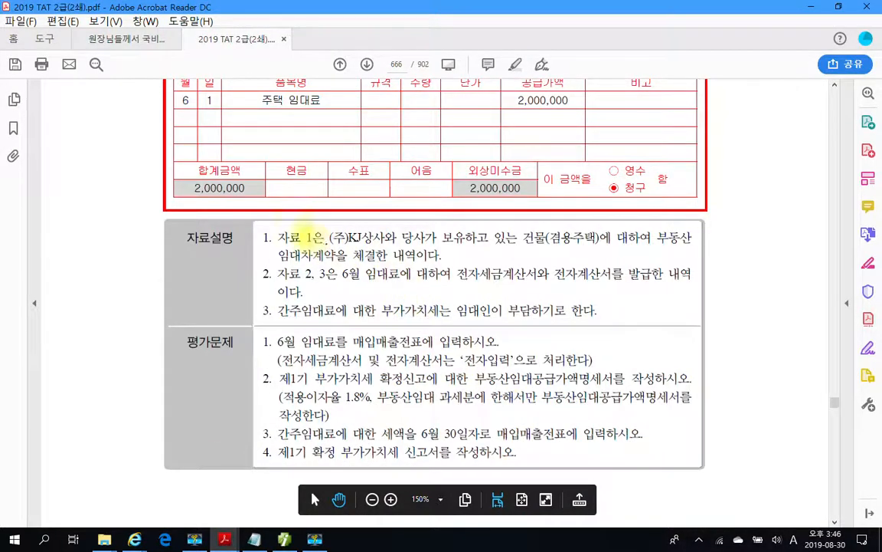
left_click_drag(242, 222, 697, 335)
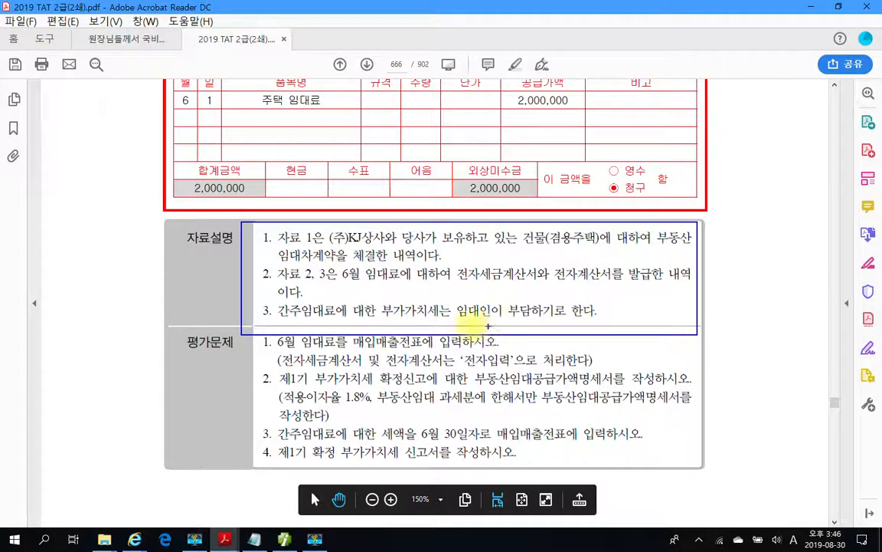
mouse_move(479, 322)
left_mouse_down()
mouse_move(494, 299)
mouse_move(514, 305)
mouse_move(488, 321)
left_mouse_up()
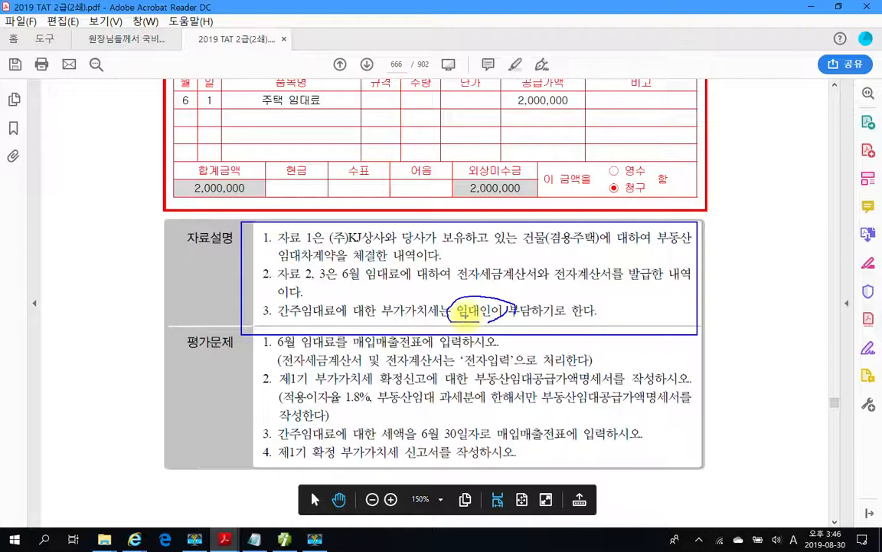
key("Escape")
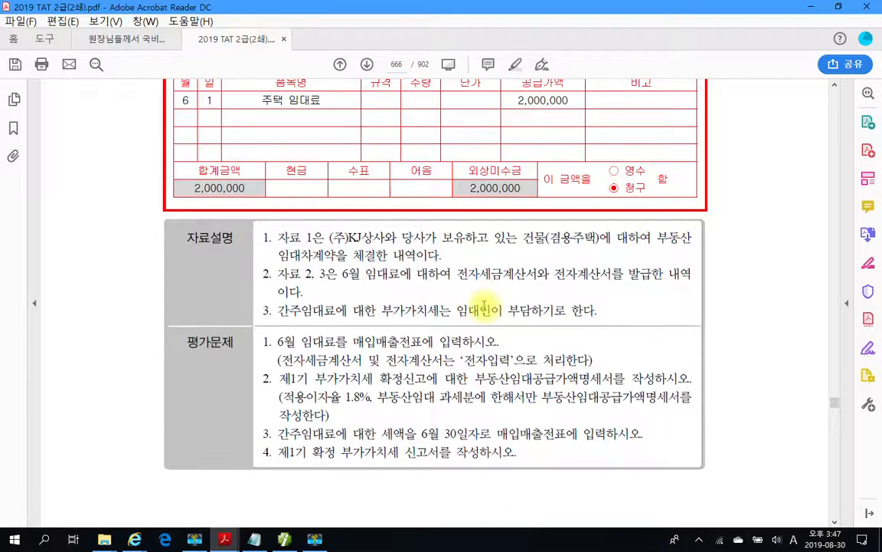
scroll(484, 307, "up", 5)
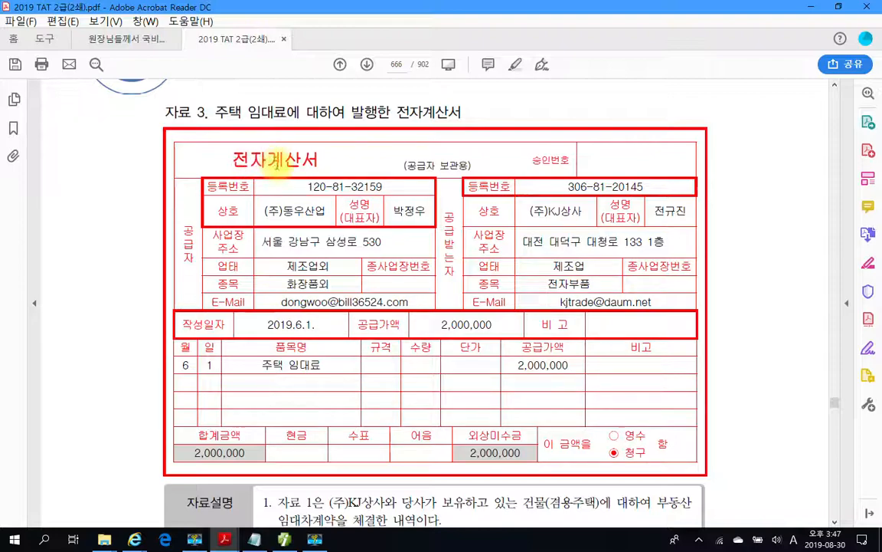
Compare problem 4's 자료 2 and 자료 3 invoices, read the 평가문제 tasks, and return to the 자료 2 전자세금계산서
scroll(492, 337, "up", 10)
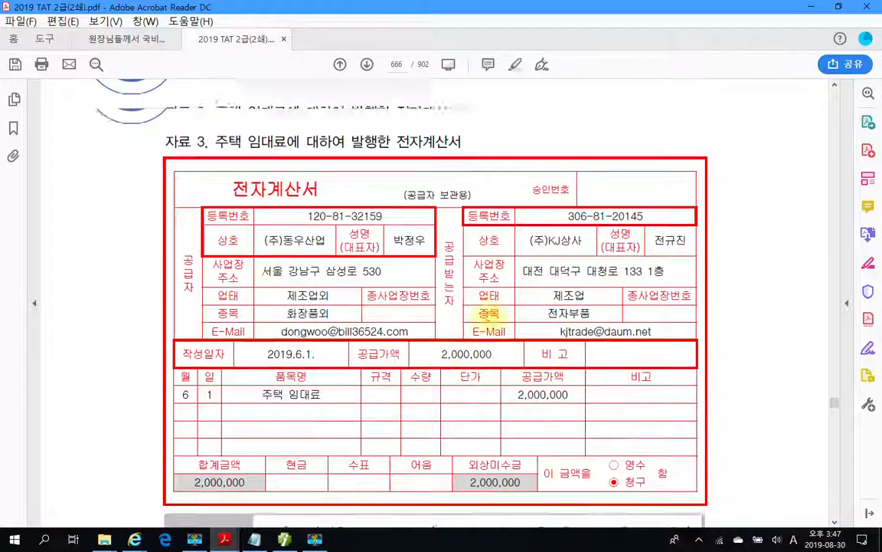
scroll(488, 316, "up", 8)
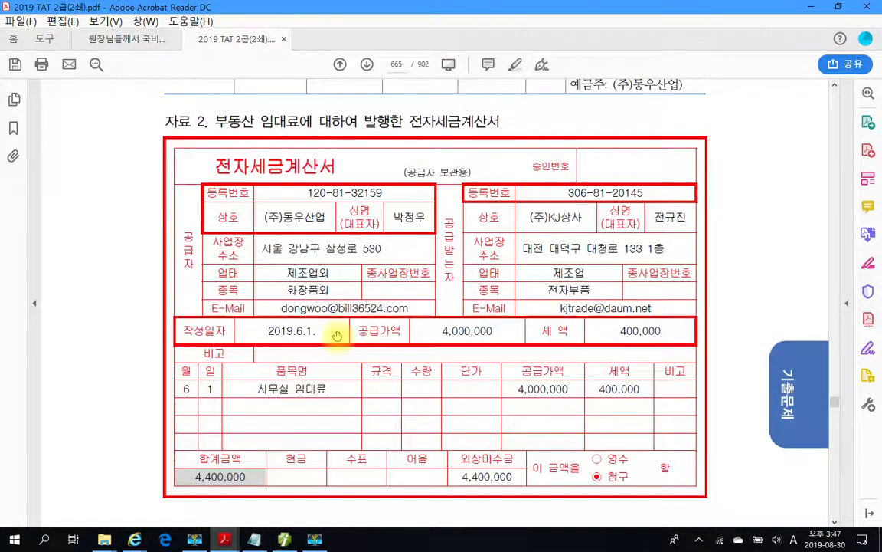
scroll(338, 334, "down", 2)
scroll(339, 335, "up", 2)
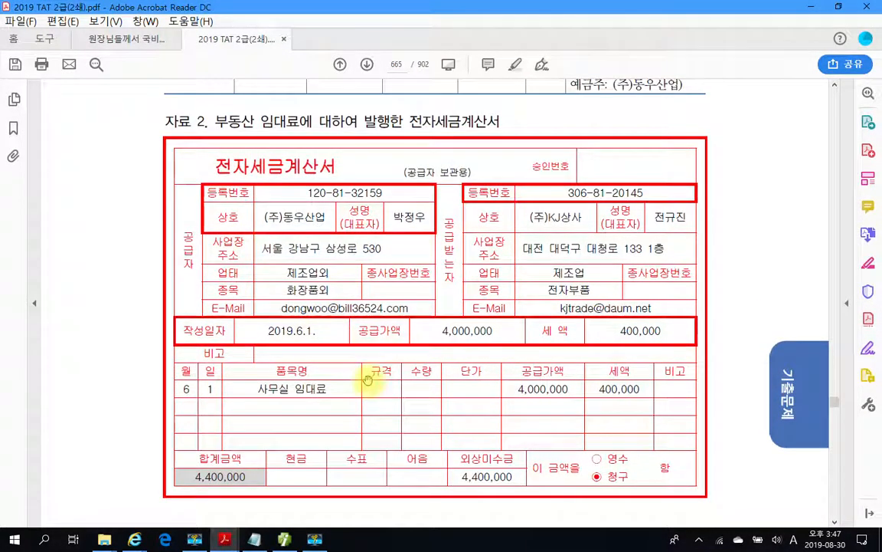
scroll(366, 377, "down", 10)
scroll(369, 381, "down", 18)
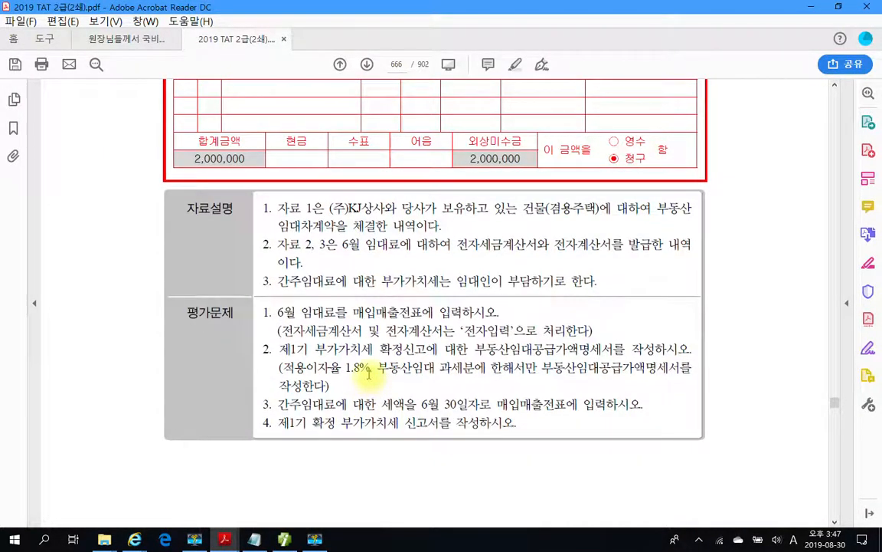
scroll(368, 375, "down", 2)
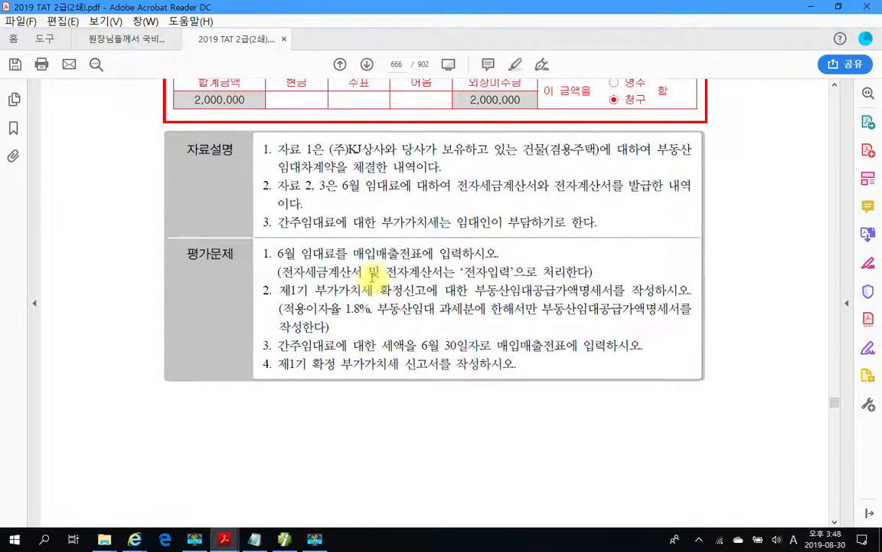
scroll(338, 264, "up", 3)
scroll(372, 279, "up", 20)
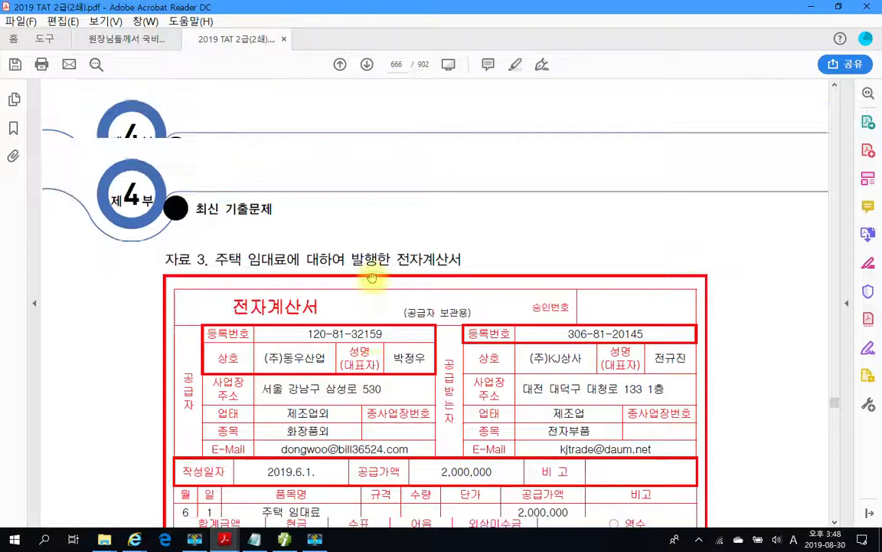
scroll(371, 277, "up", 15)
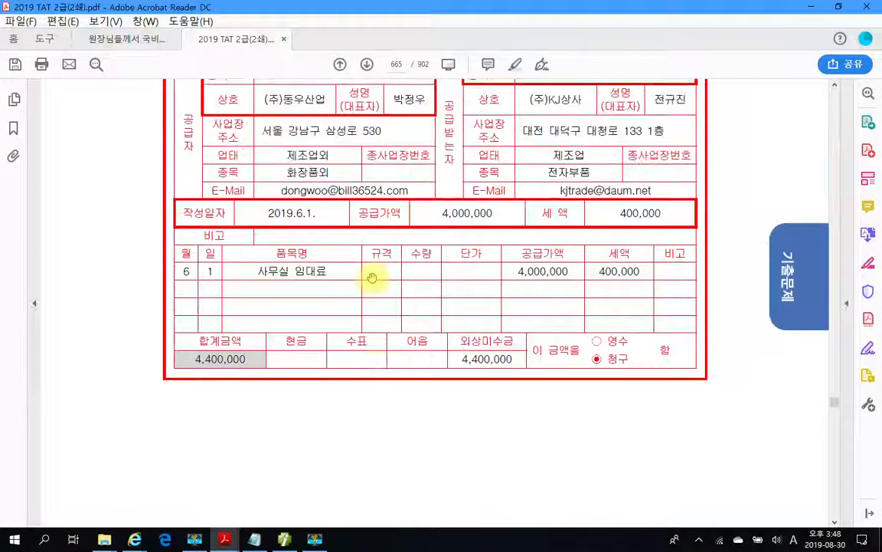
scroll(372, 279, "up", 3)
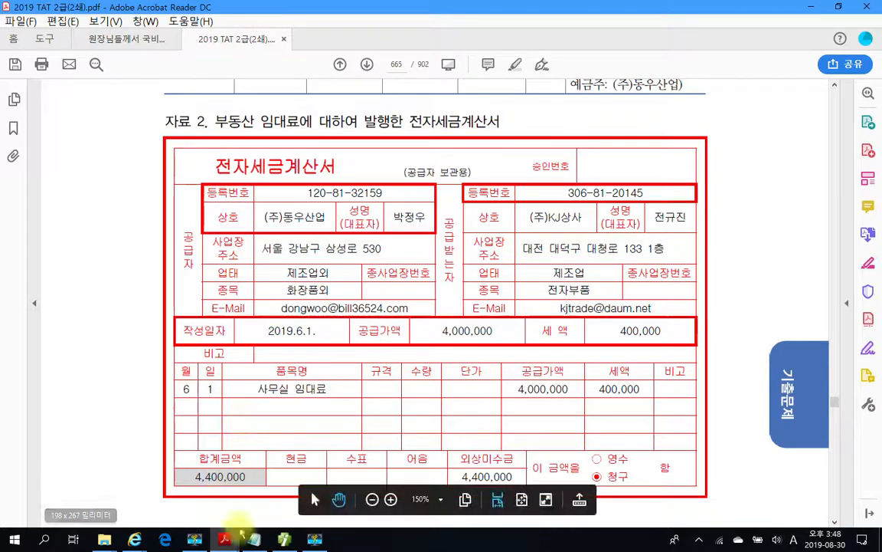
Switch to the accounting program, close 일반전표입력, and set the 매입매출전표입력 date to June 1
left_click(284, 539)
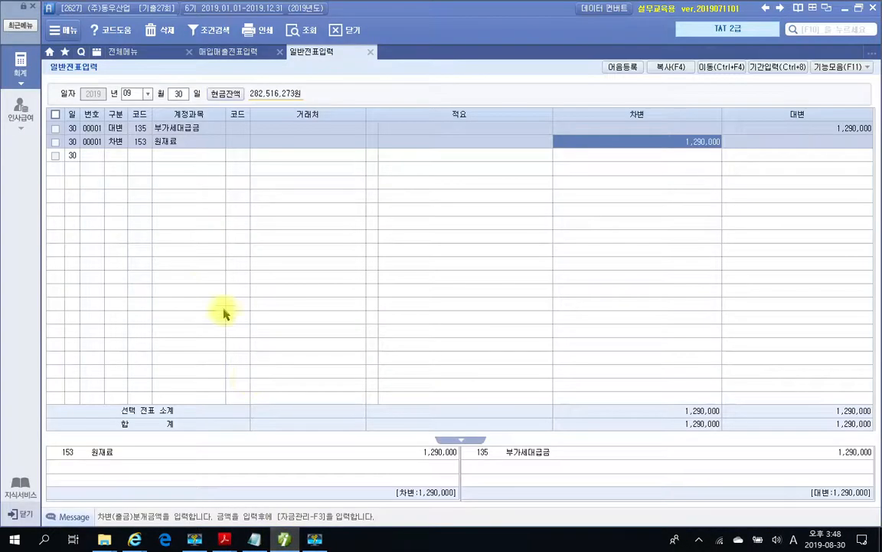
left_click(370, 52)
left_click(125, 90)
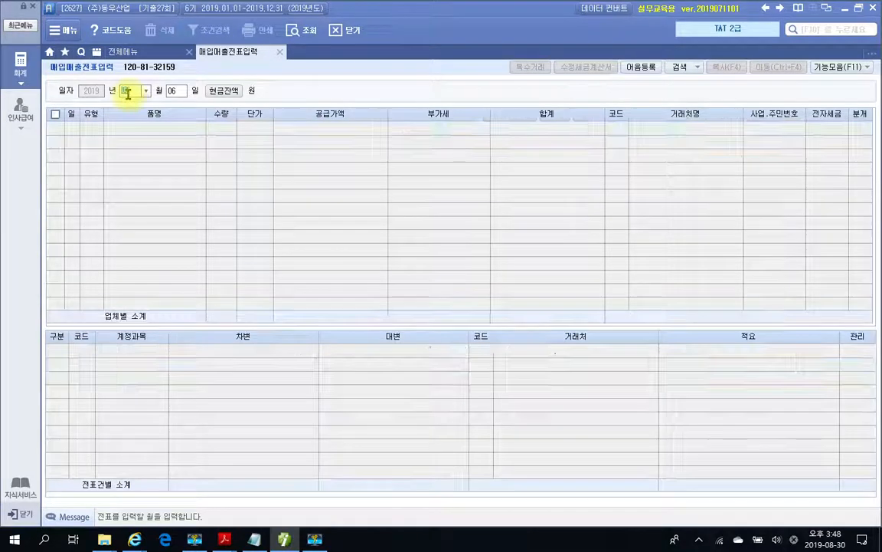
type("6")
key("Return")
type("11")
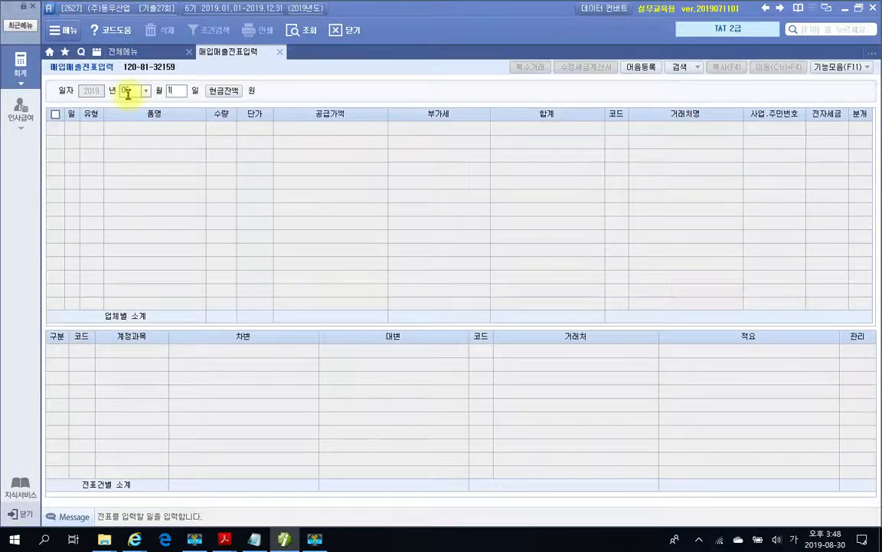
key("Return")
key("Return")
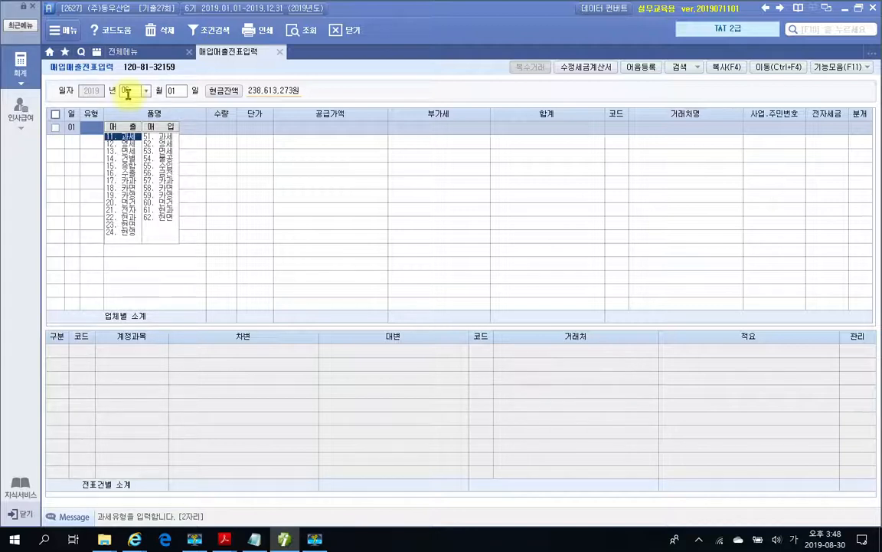
Enter an 11.과세 sale with item name 사무실 임대료 and a 공급가액 of 4,000,000
type("11")
key("Return")
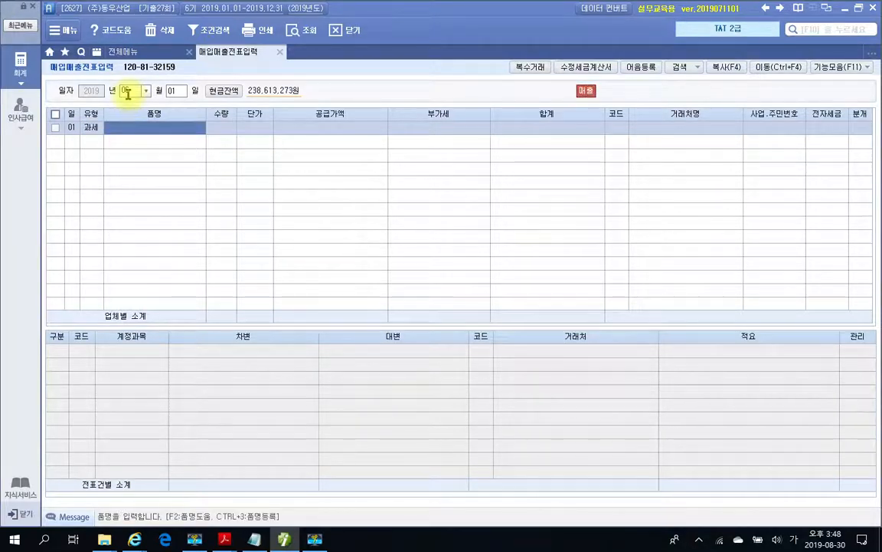
type("사무실 임")
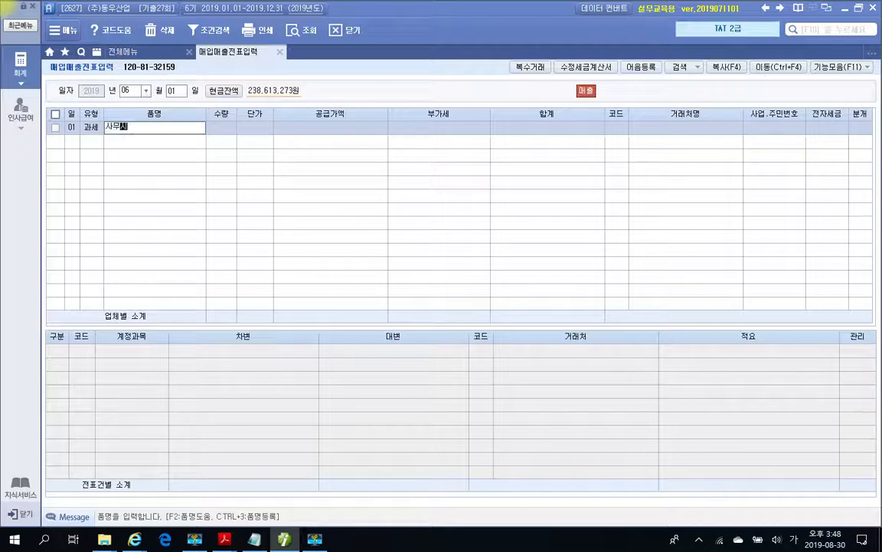
type("대료")
key("Return")
key("Return")
key("Return")
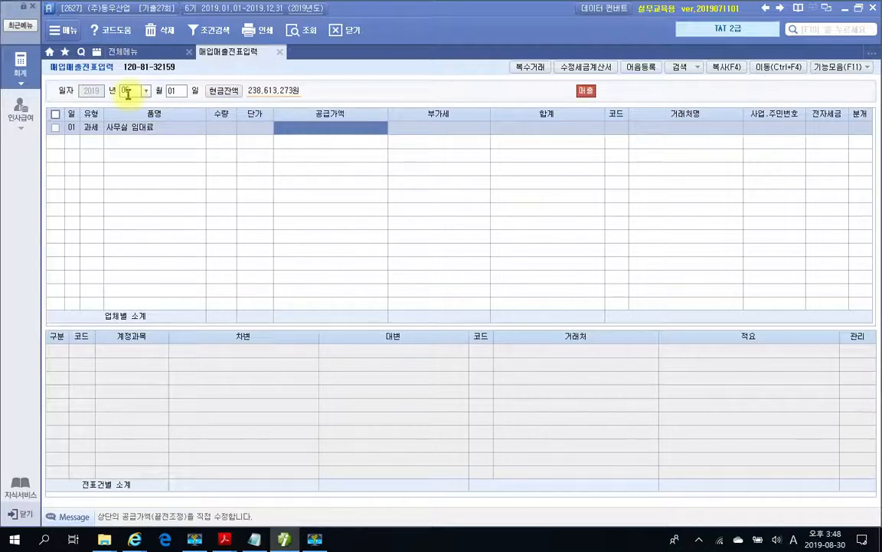
type("4000000")
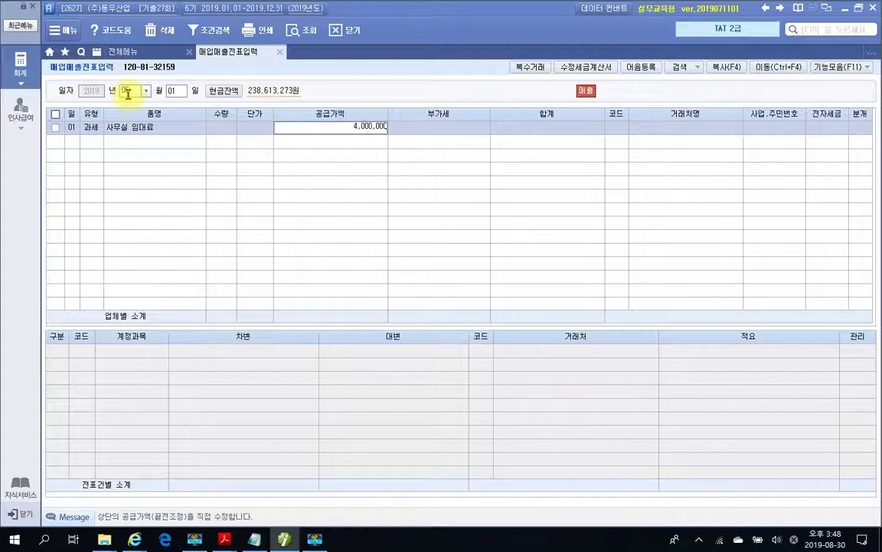
key("Return")
key("Return")
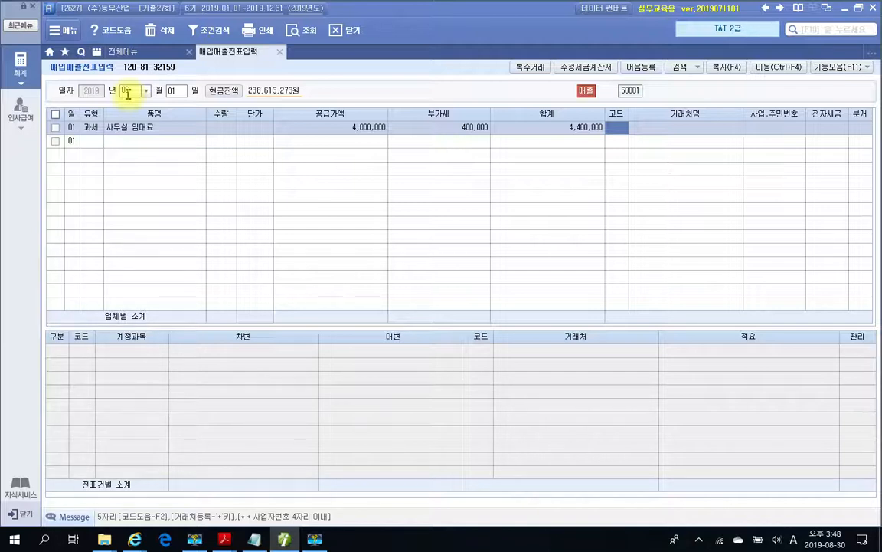
Assign (주)KJ상사 as the sale's 거래처 and set 전자세금 to 전자입력
left_click(616, 126)
key("Return")
key("Return")
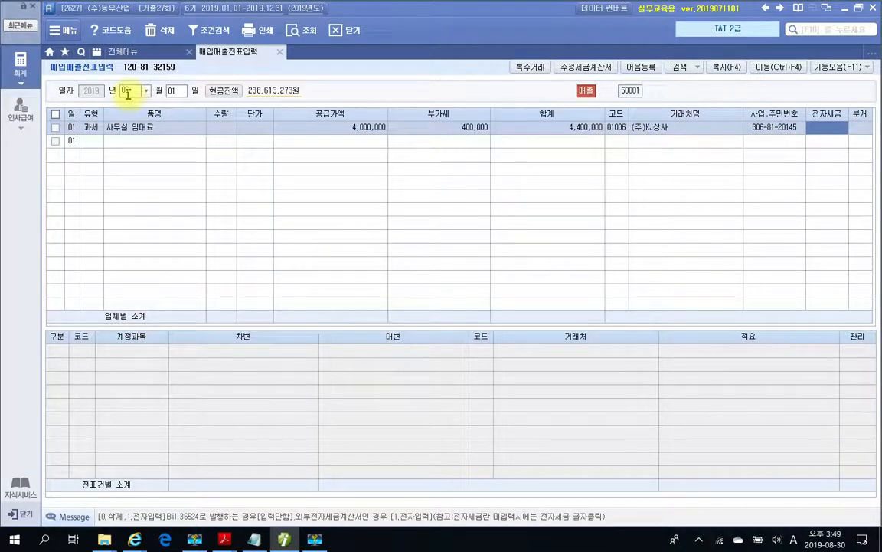
type("1")
key("Return")
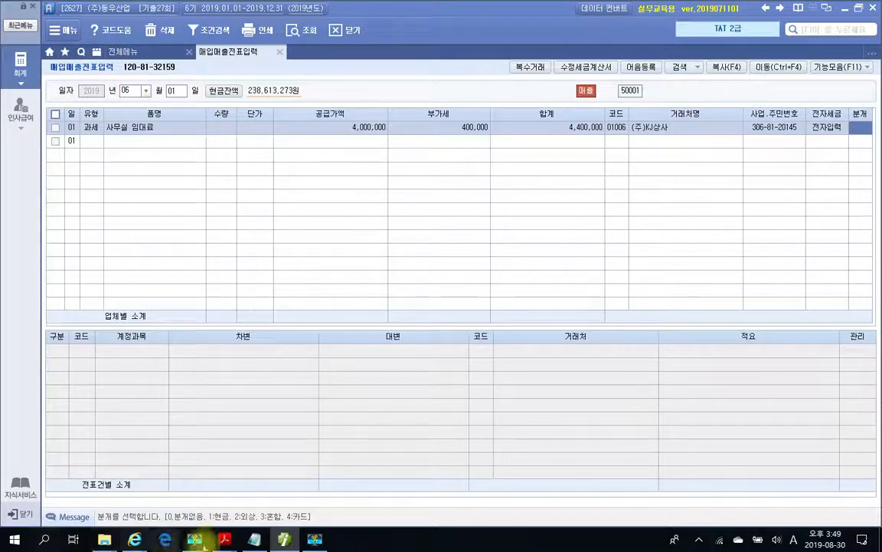
Check the settlement details on the 자료 2 invoice in Adobe Acrobat Reader, and set the sale's 분개 to 외상 in the accounting program
left_click(224, 539)
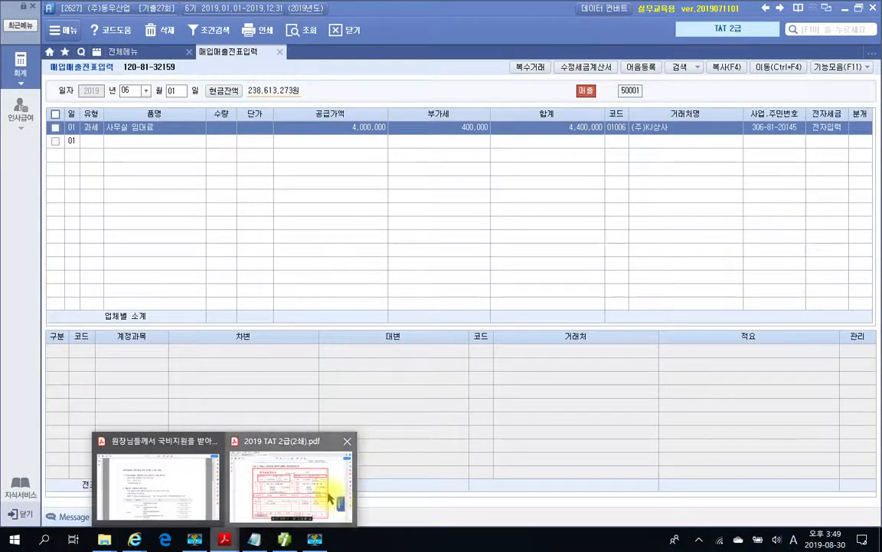
left_click(335, 505)
scroll(321, 398, "down", 1)
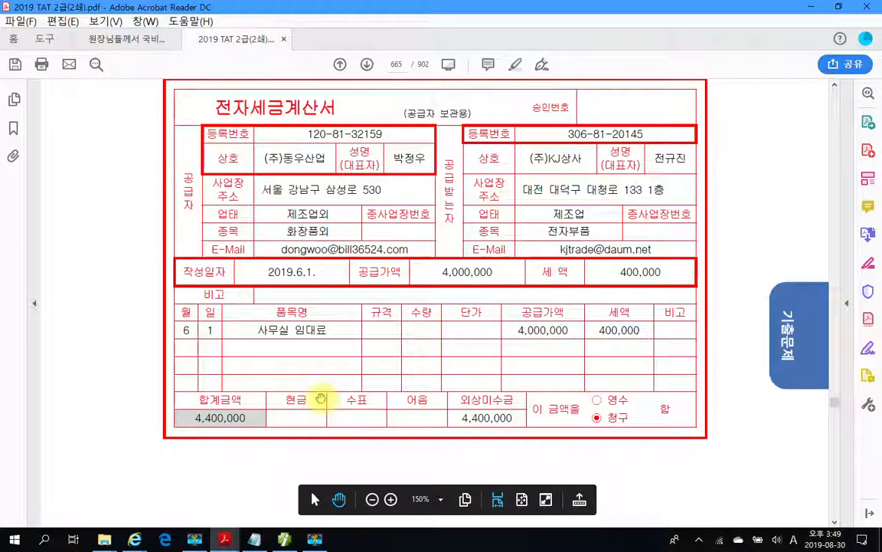
scroll(321, 396, "down", 1)
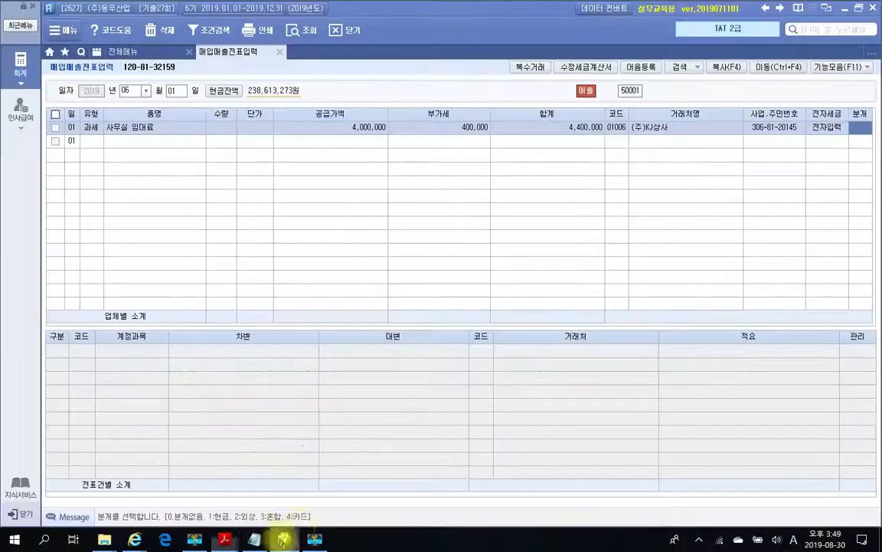
left_click(285, 539)
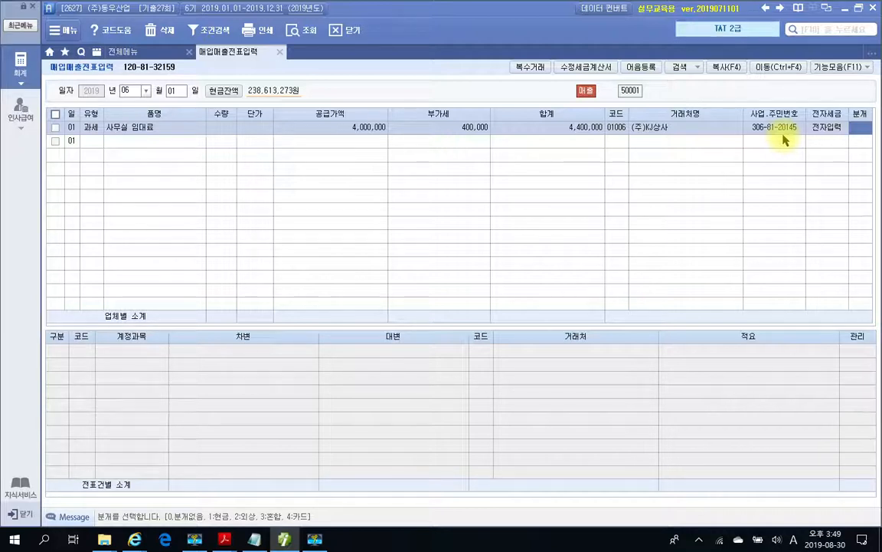
type("2")
key("Return")
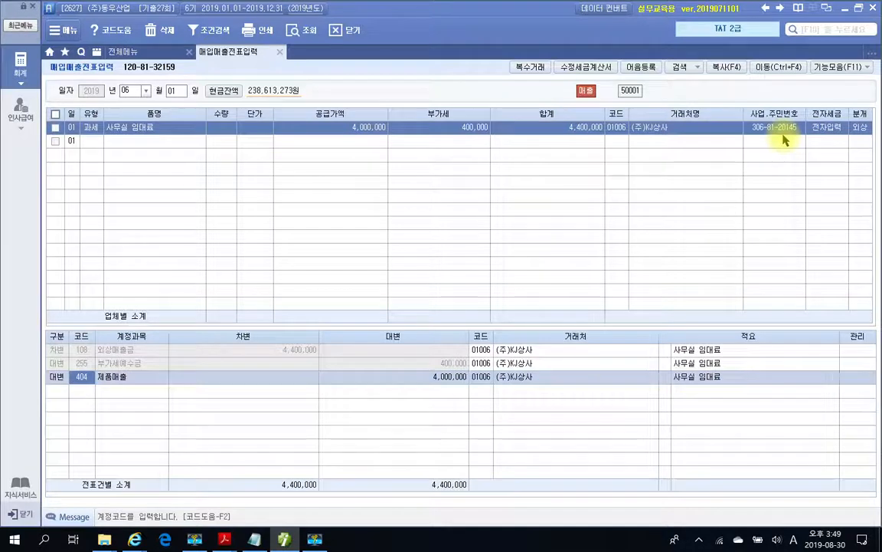
Step through the 외상매출금 and 부가세예수금 journal lines, and set the 제품매출 line's credit amount to 400,000
left_click(83, 353)
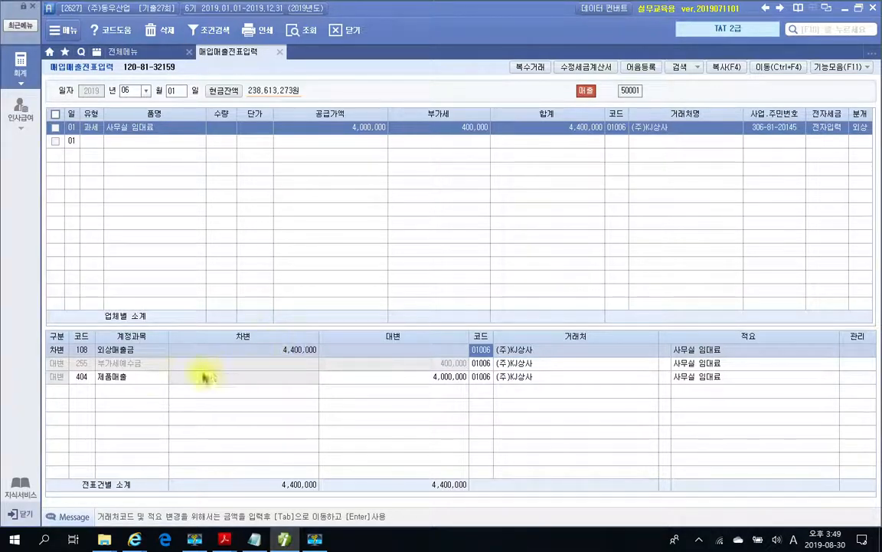
key("Down")
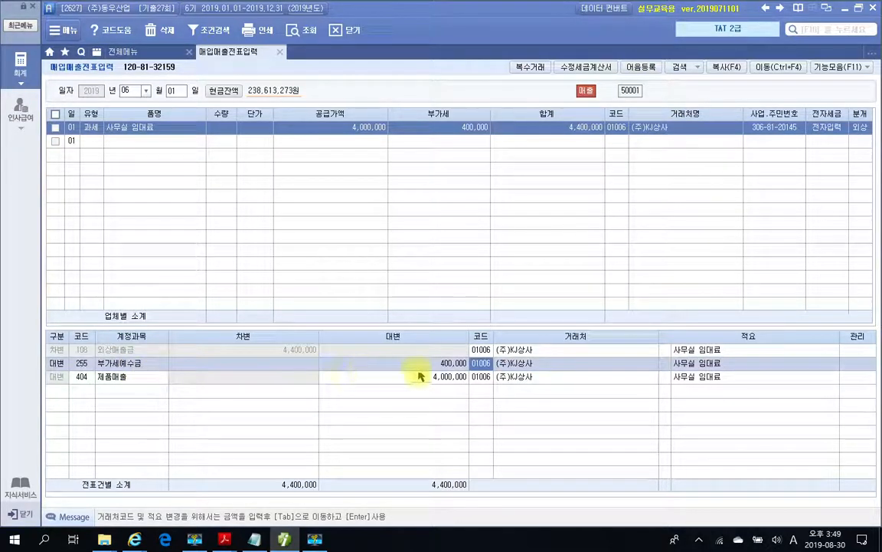
left_click(82, 378)
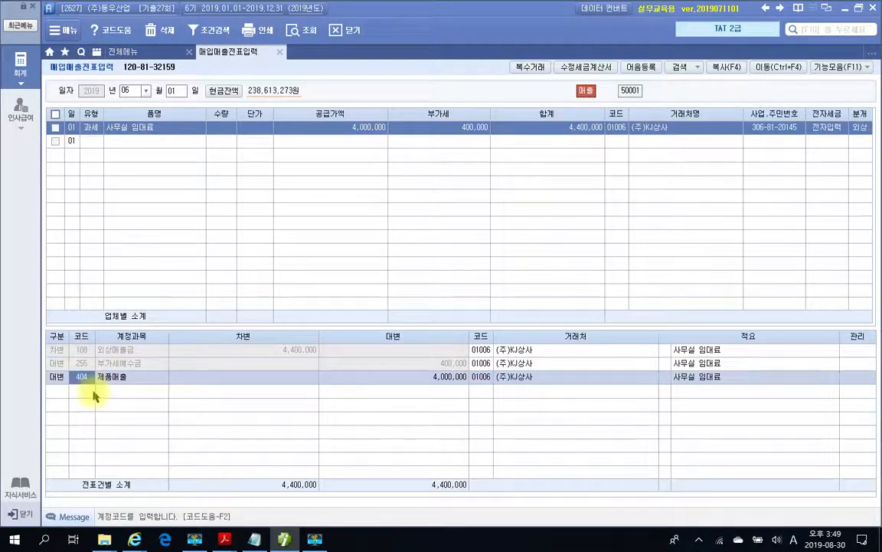
key("BackSpace")
type("4")
key("Return")
key("BackSpace")
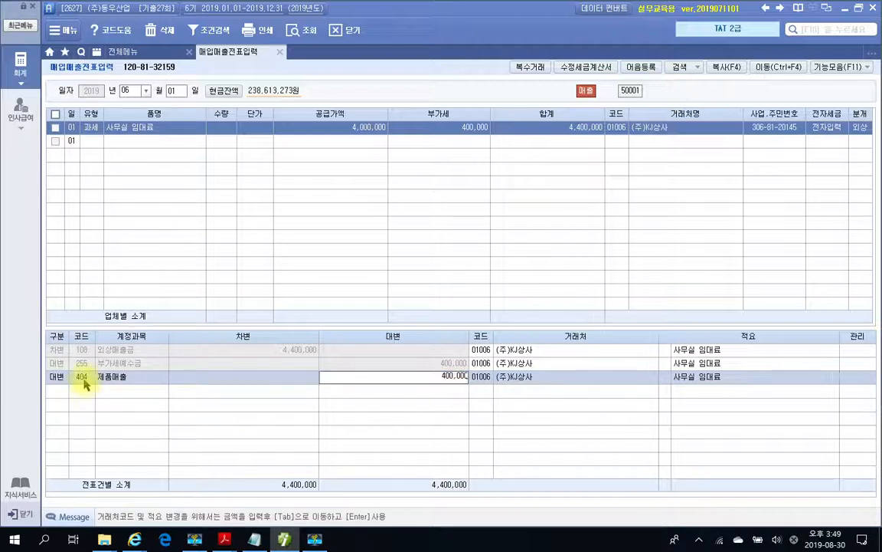
key("Return")
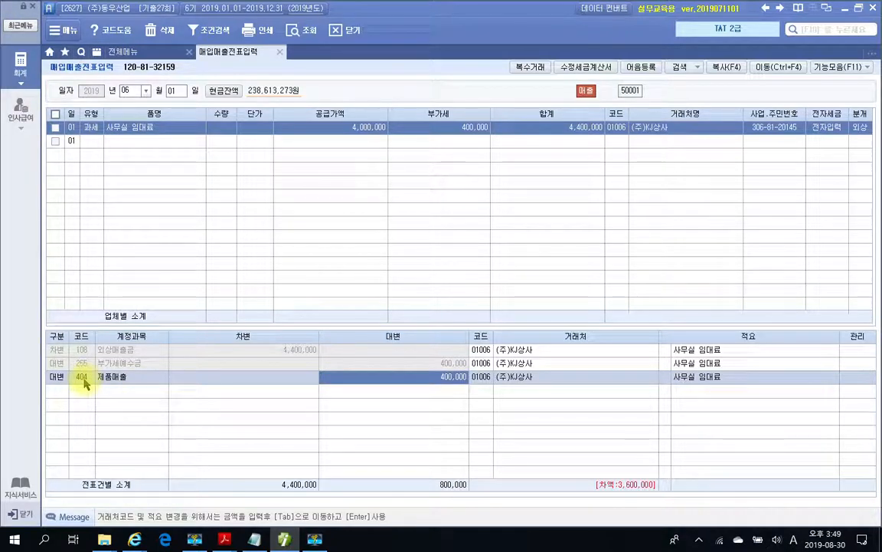
key("BackSpace")
key("Escape")
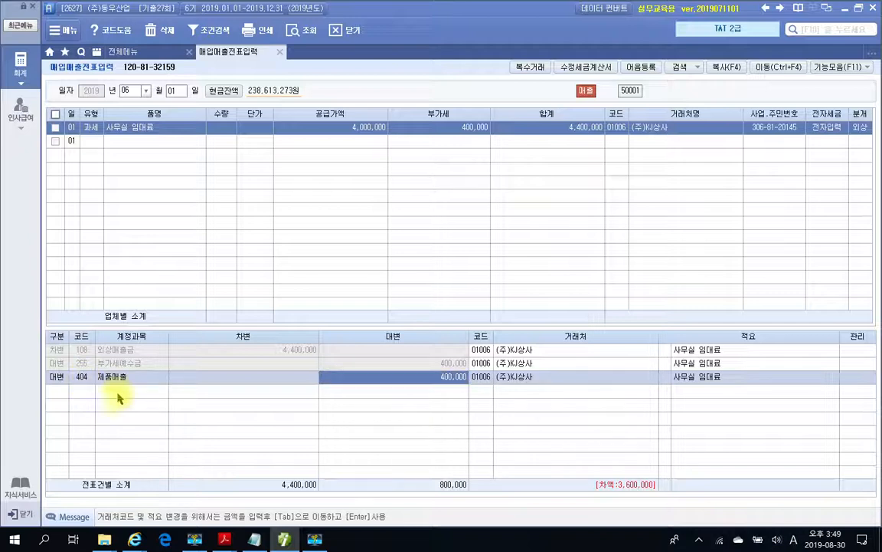
Search the account codes for 임대 and replace 제품매출 on the credit line with 411 임대료수입
left_click(77, 380)
type("eo")
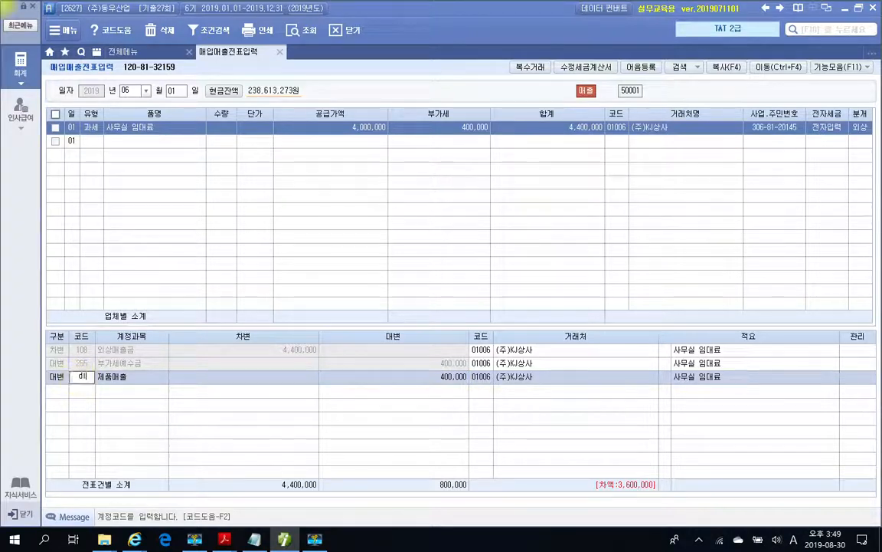
key("BackSpace")
type("임대")
key("Return")
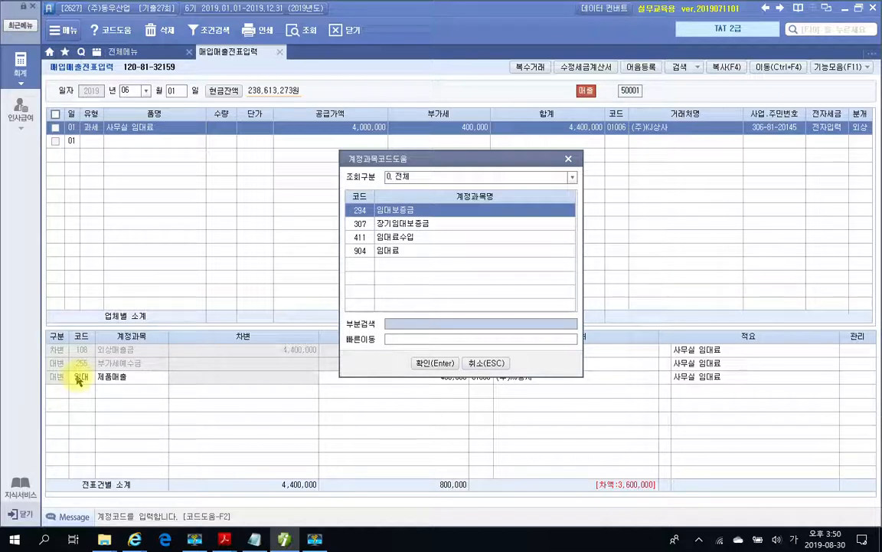
key("Down")
key("Down")
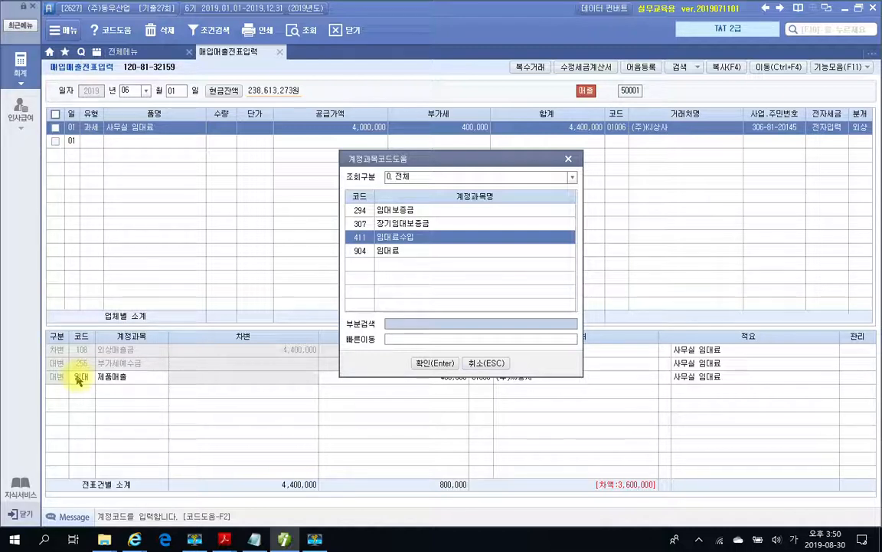
key("Return")
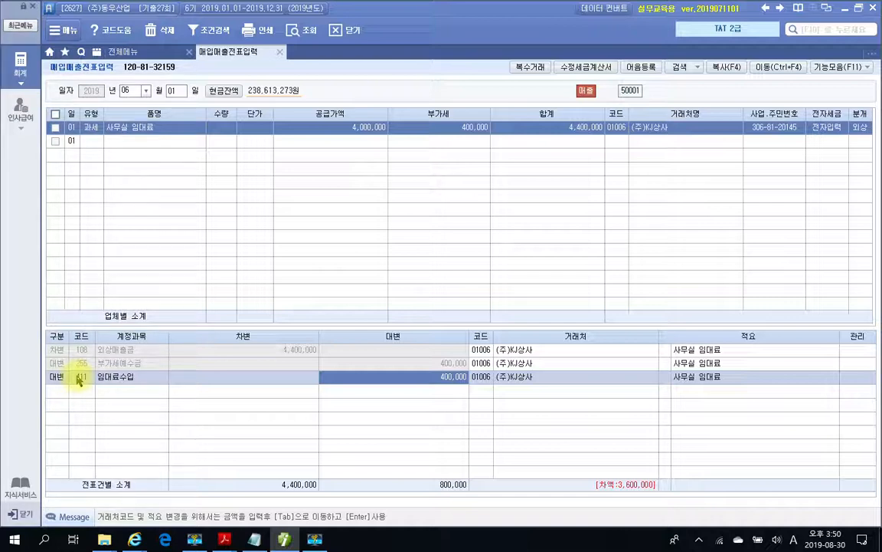
left_click(80, 377)
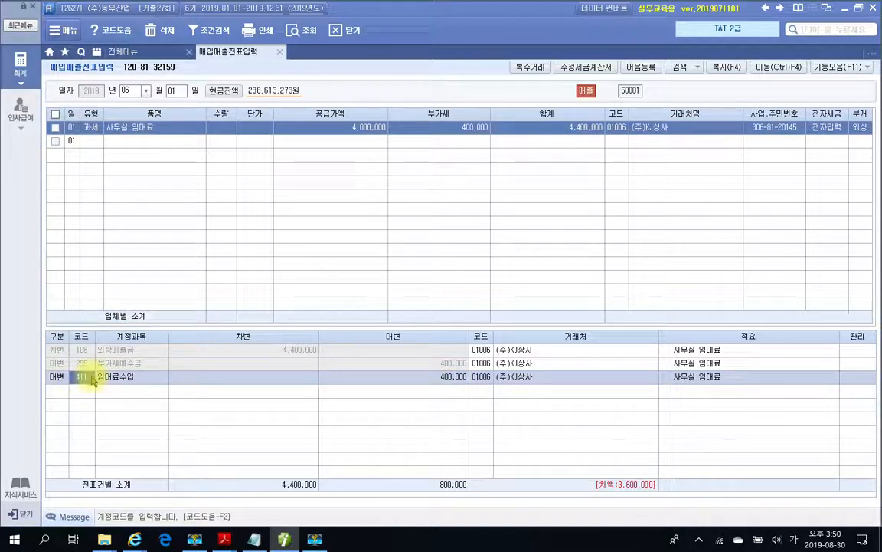
Set the credit amount of the 임대료수입 line to 4,000,000 and recheck the 사무실 임대료 sale's journal entry
left_click(85, 349)
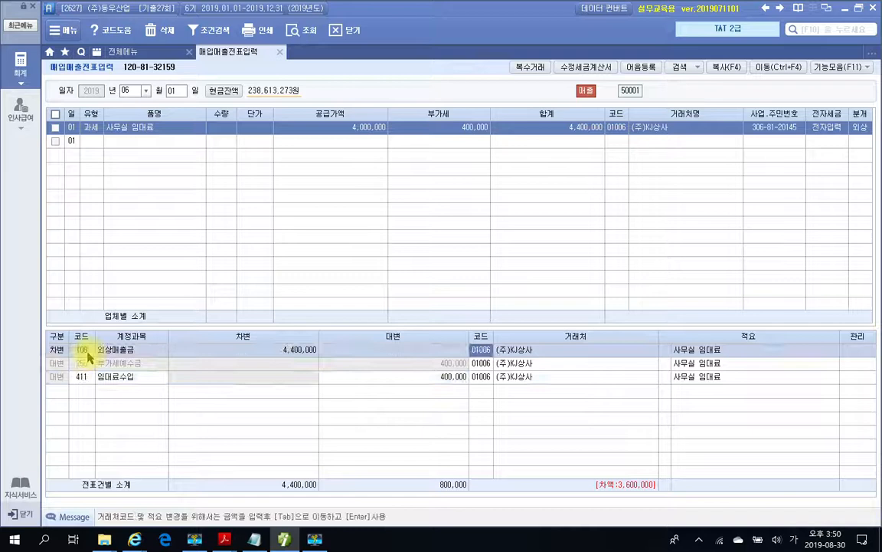
left_click(81, 383)
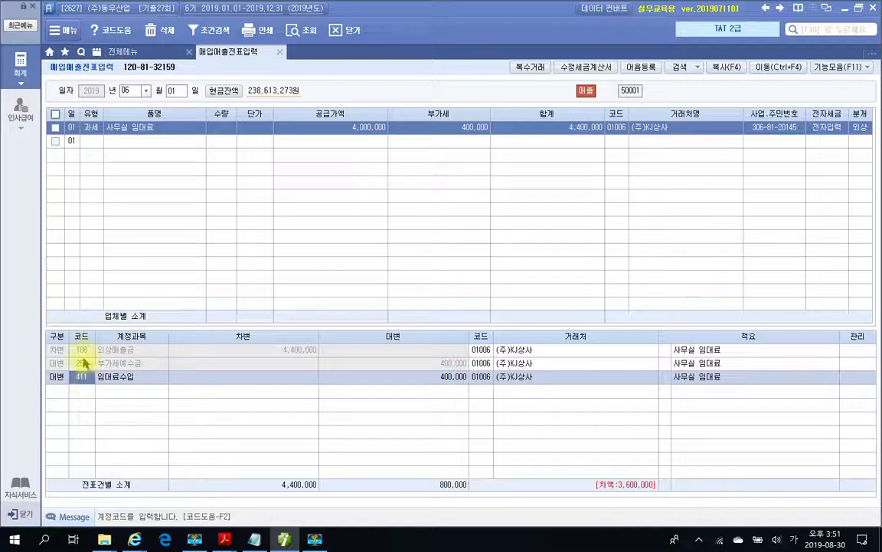
left_click(82, 350)
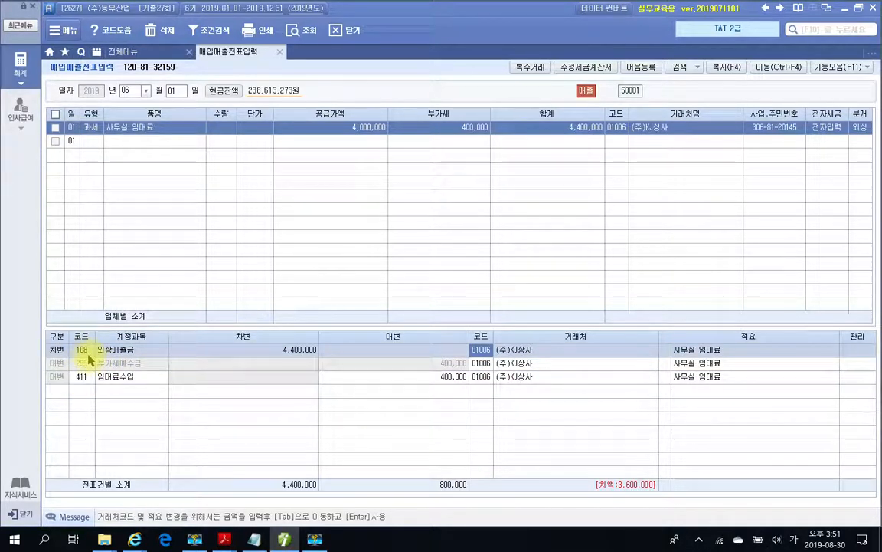
left_click(81, 377)
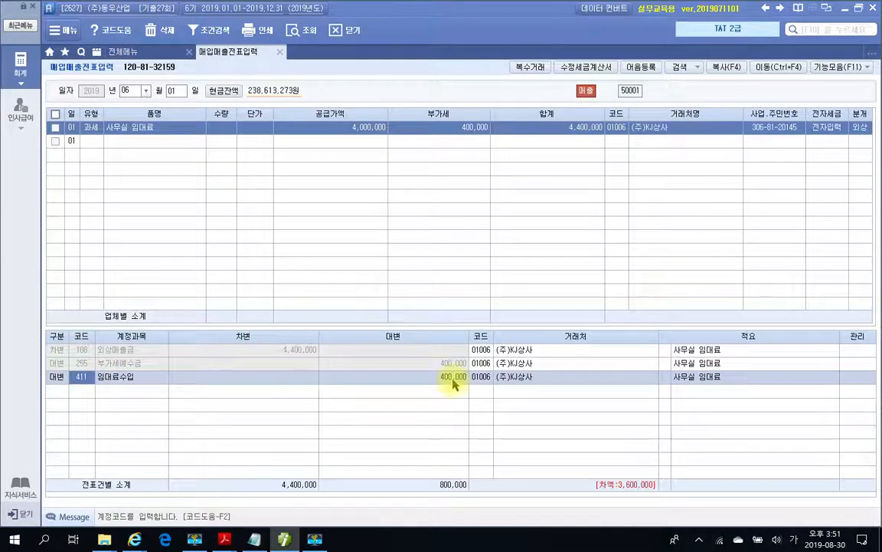
left_click(452, 378)
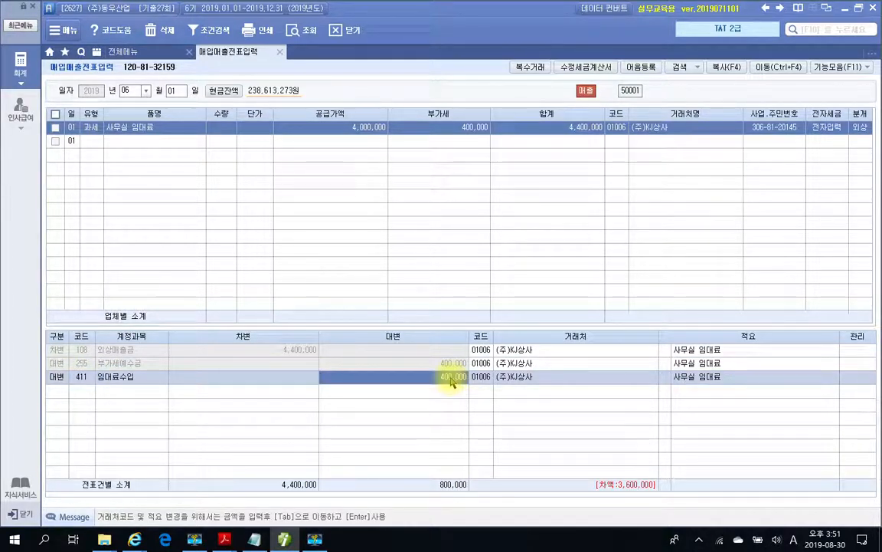
type("4000000")
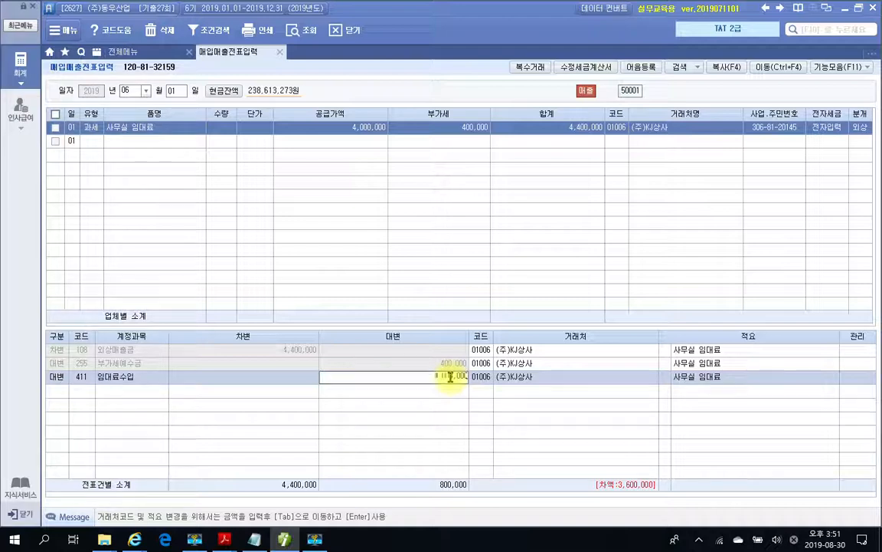
key("Return")
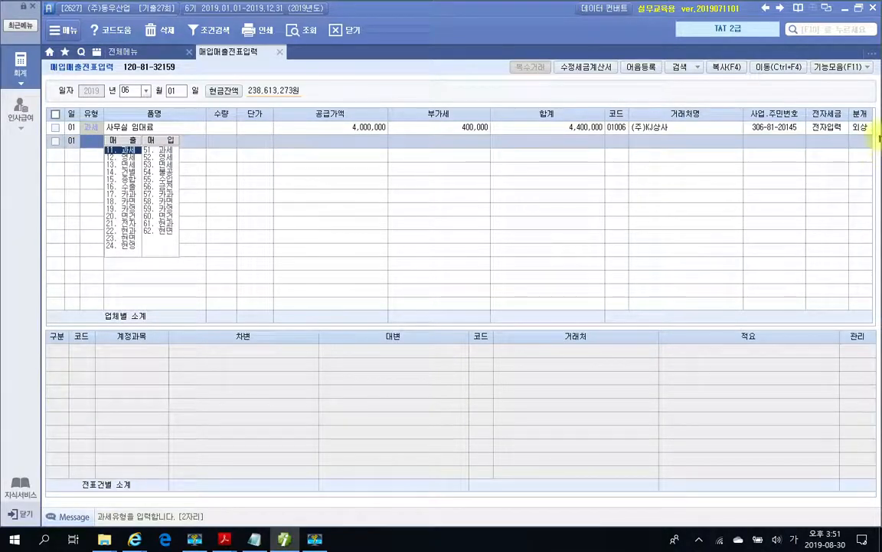
left_click(866, 131)
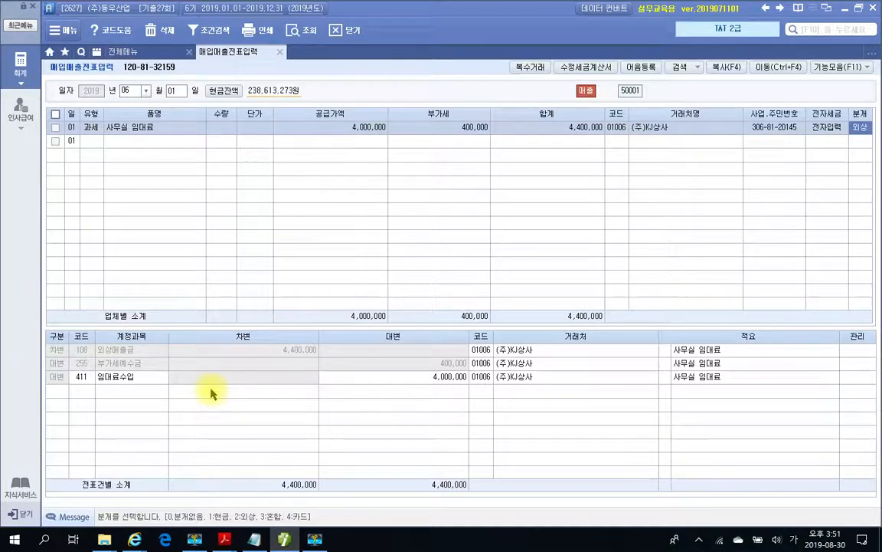
Add a 면세 (13) sale dated June 1 with 품명 주택 임대료 and a 공급가액 of 2,000,000
left_click(89, 142)
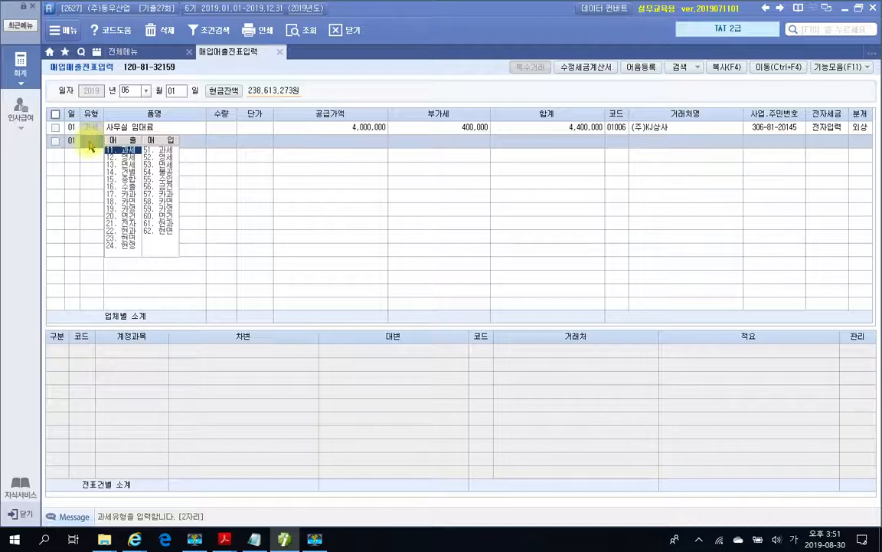
left_click(89, 144)
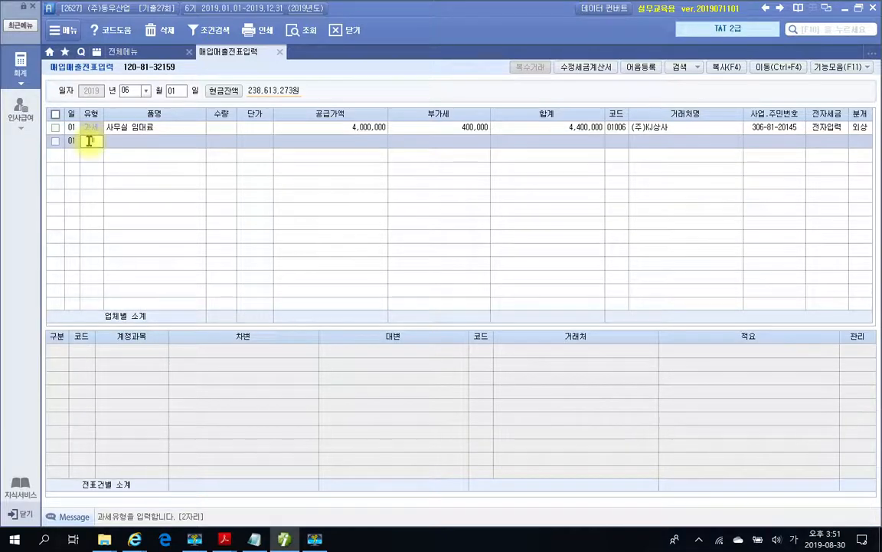
type("13")
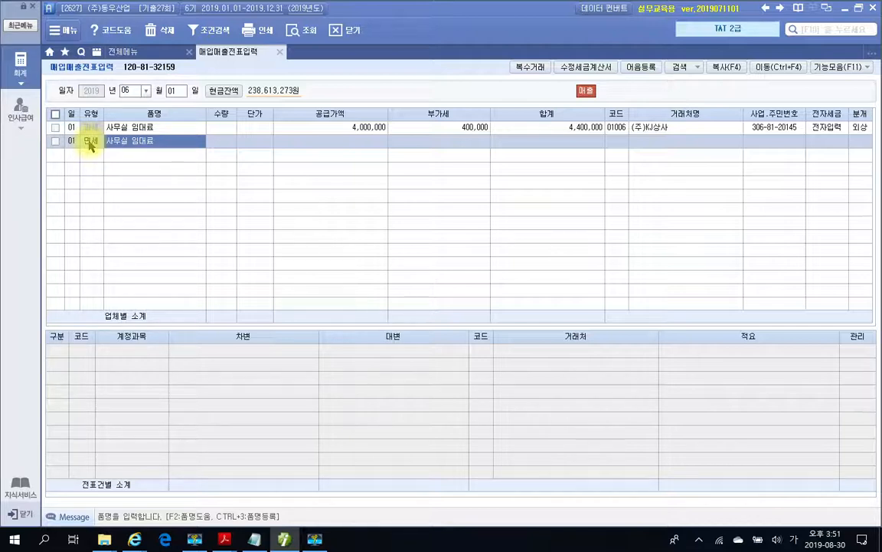
type("주택")
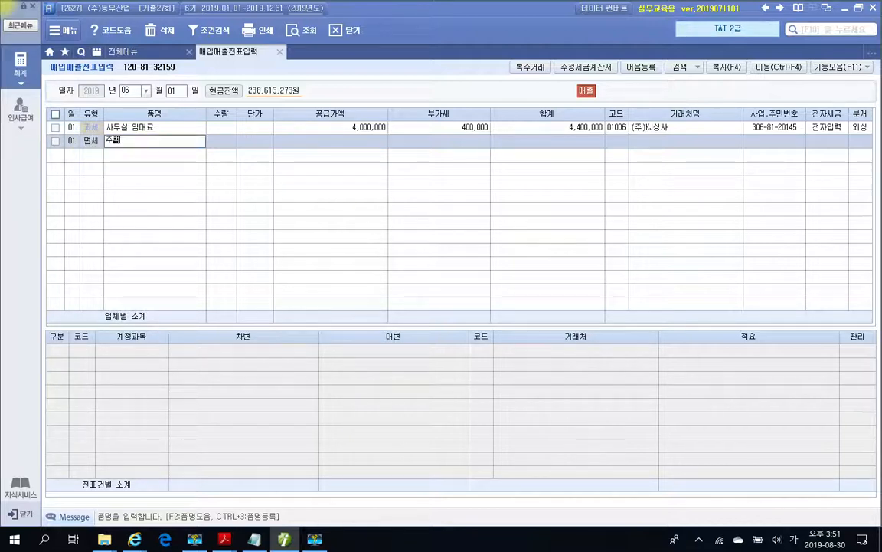
type(" 임대료")
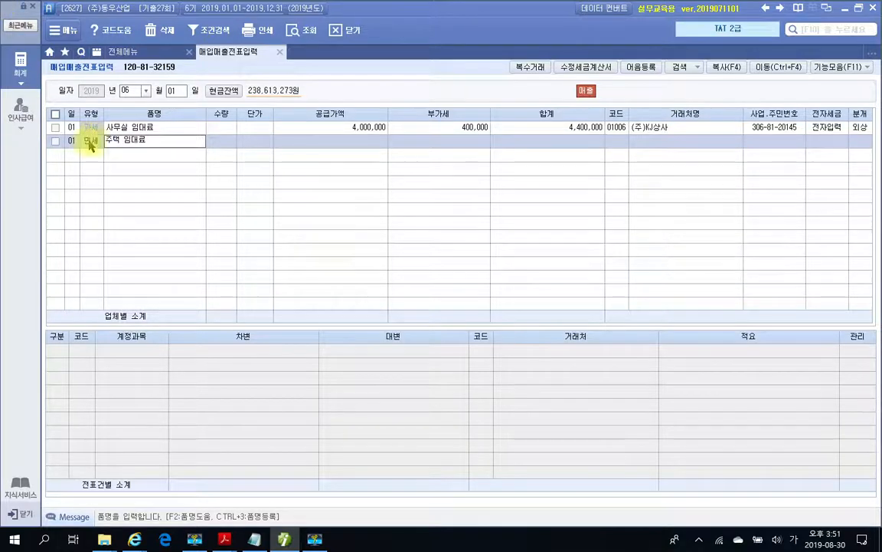
key("Return")
key("Return")
key("Return")
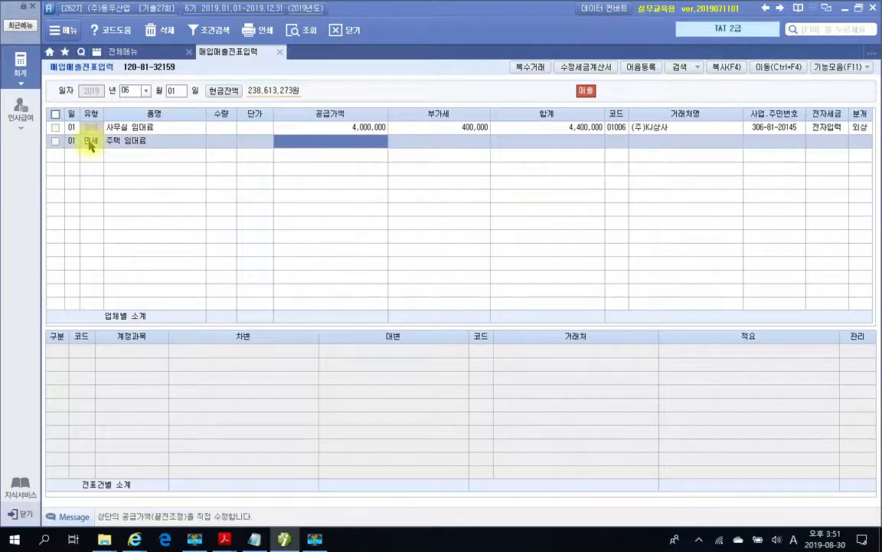
type("2000000")
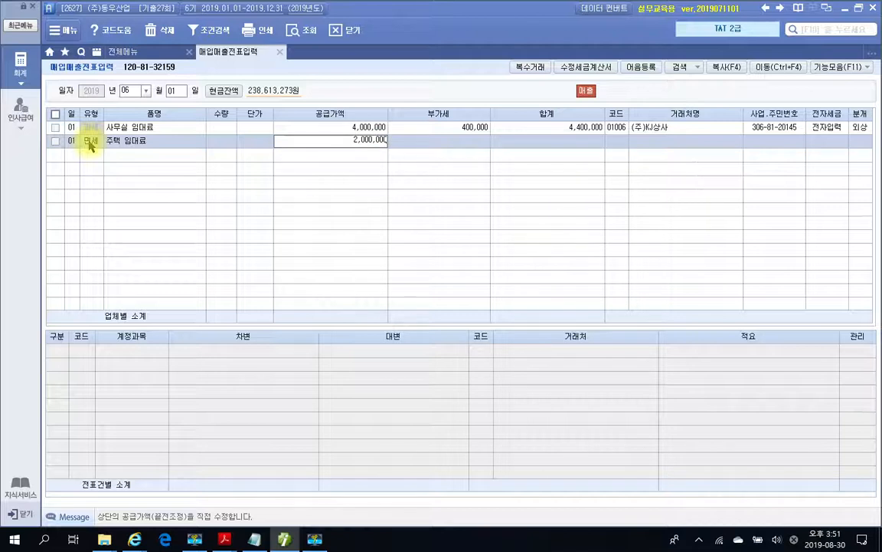
key("Return")
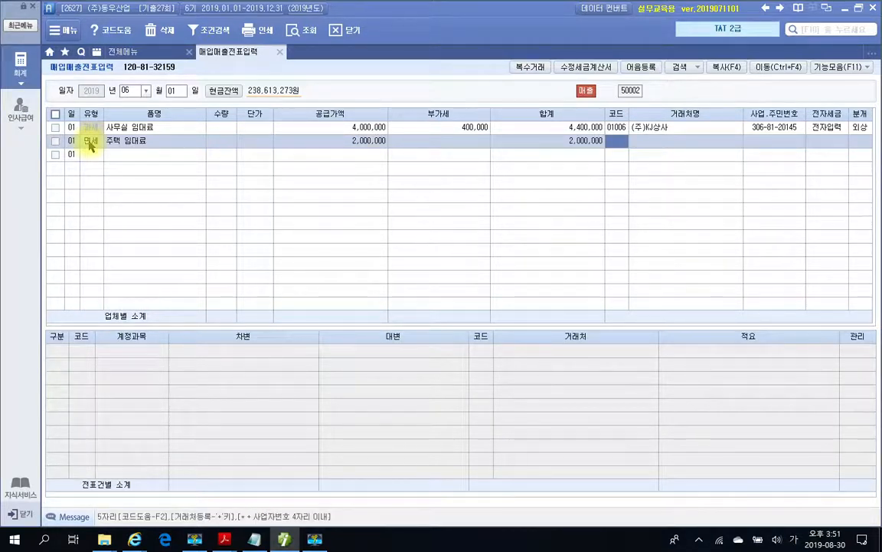
Assign (주)KJ상사 as the 주택 임대료 sale's 거래처 and set 전자세금 to 전자입력
type("1006")
key("Return")
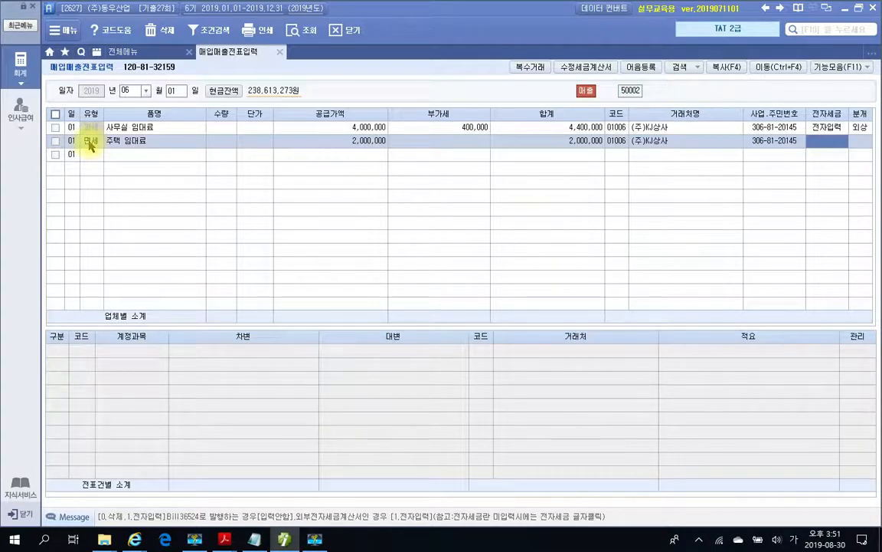
type("1")
key("Return")
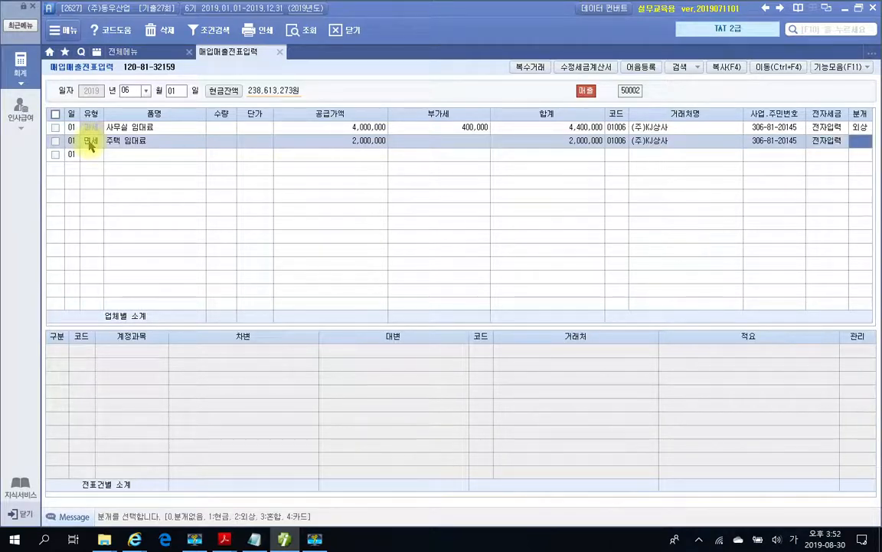
Check the 자료 3 전자계산서 in Adobe Acrobat Reader, and set the 주택 임대료 sale's 분개 to 외상 in the accounting program
mouse_move(221, 541)
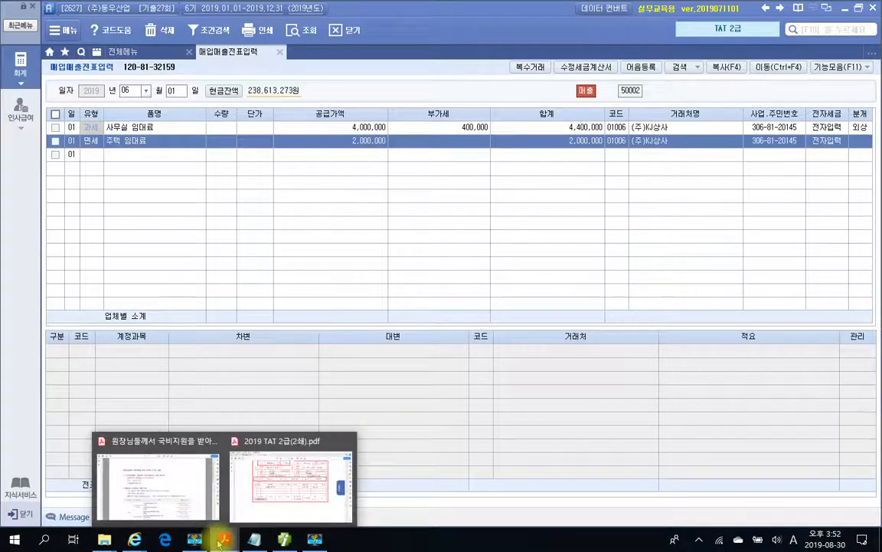
left_click(272, 483)
scroll(290, 449, "down", 5)
scroll(297, 450, "up", 3)
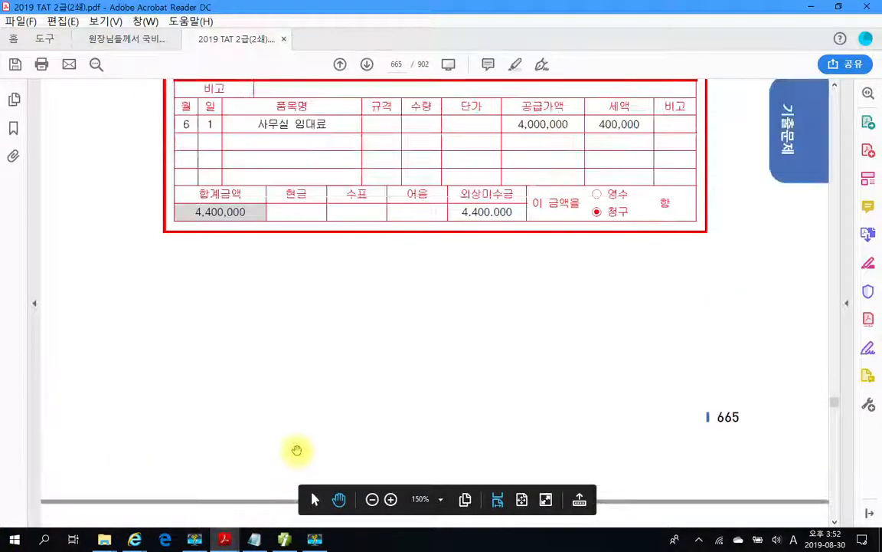
scroll(296, 449, "up", 3)
scroll(299, 450, "down", 4)
scroll(301, 452, "down", 6)
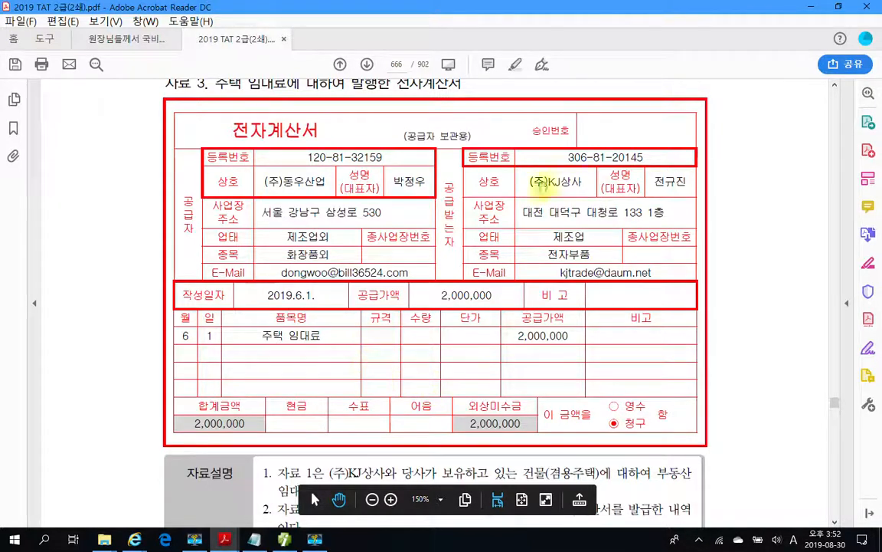
left_click(809, 7)
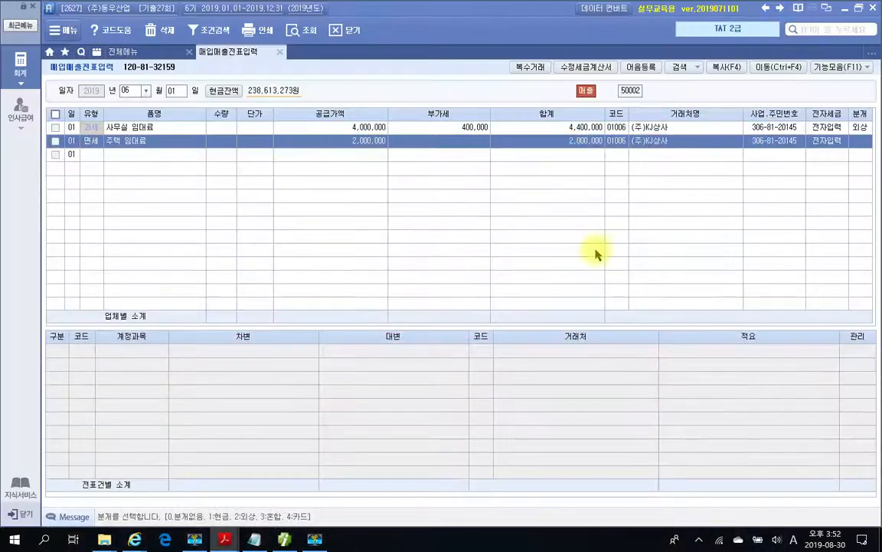
left_click(864, 143)
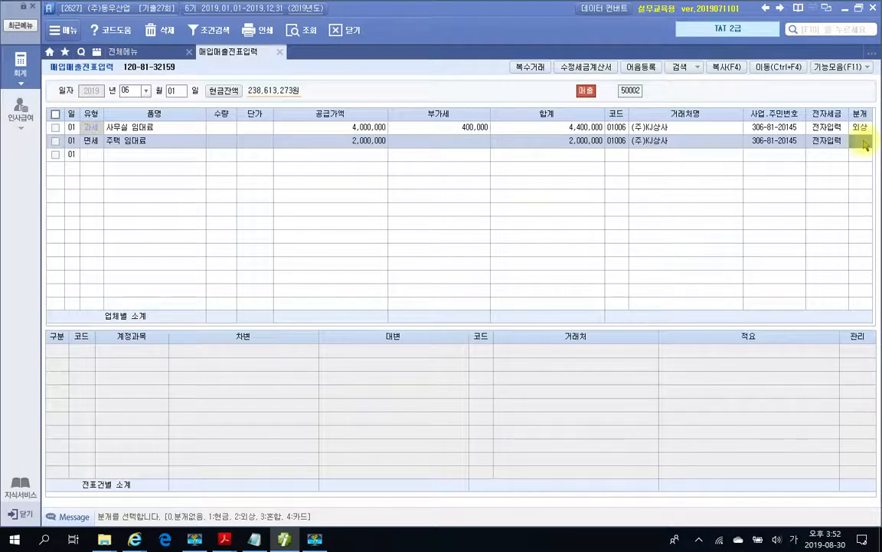
type("2")
key("Return")
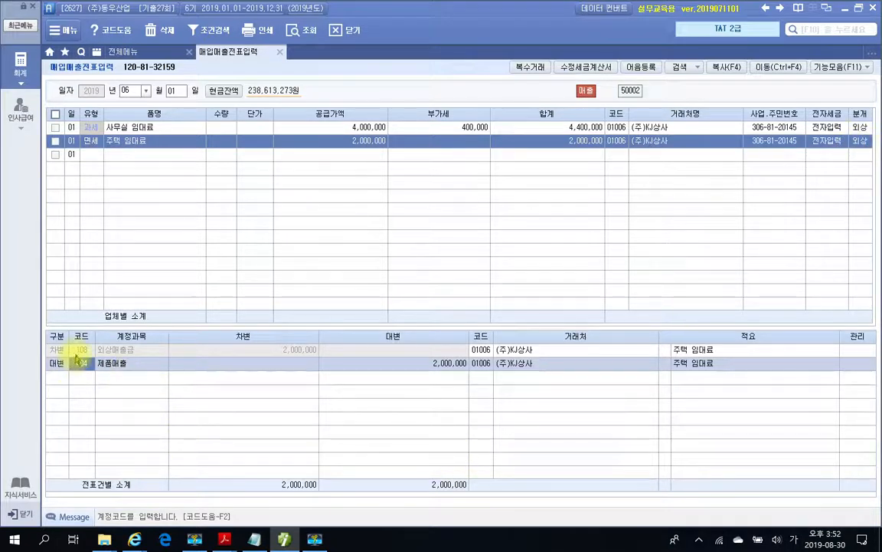
Search the account codes for 임대 and replace 제품매출 with 411 임대료수입 on the 주택 임대료 sale's credit line
left_click(79, 350)
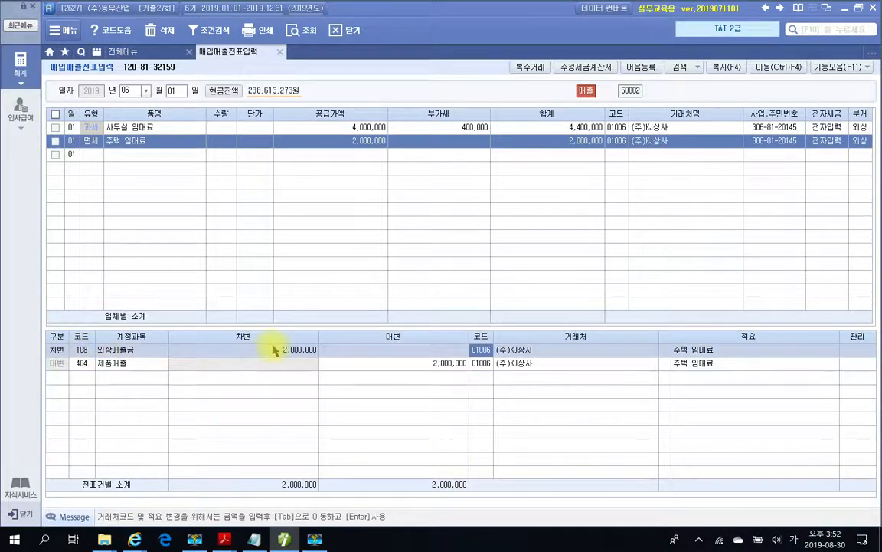
left_click(82, 364)
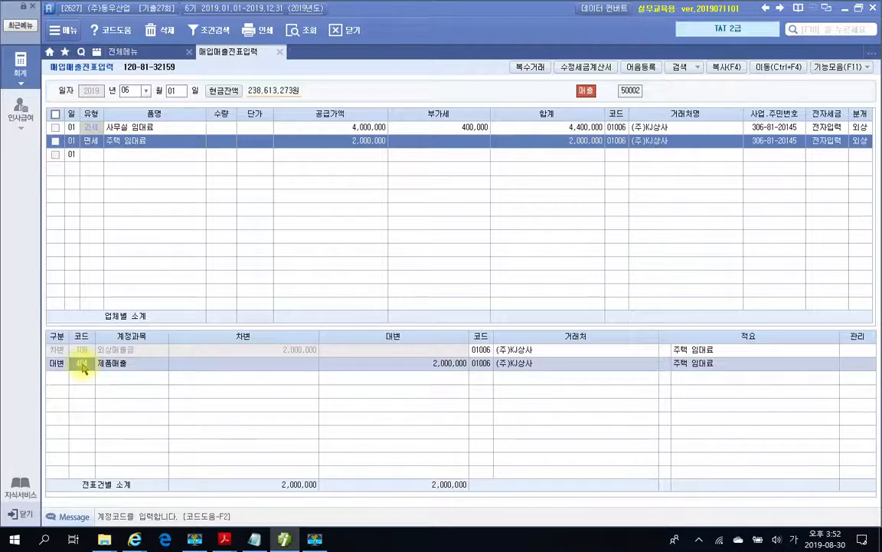
type("임대")
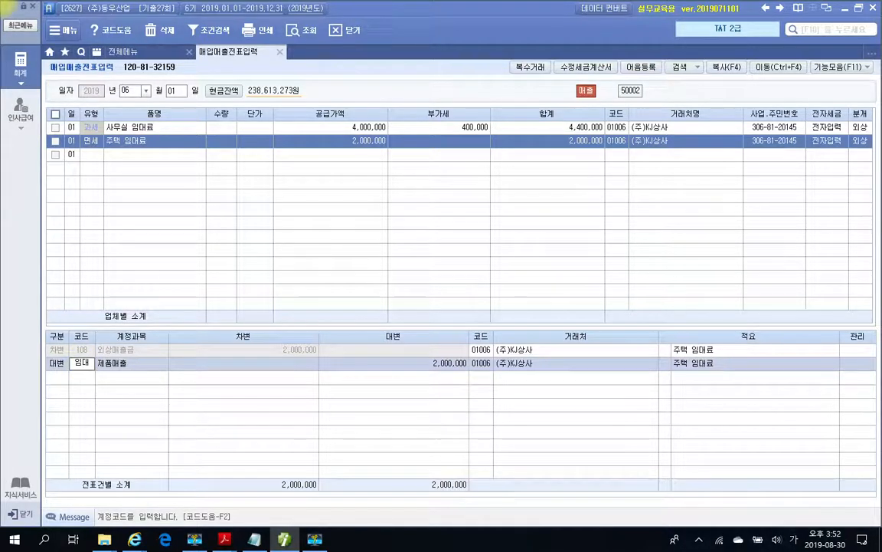
key("Return")
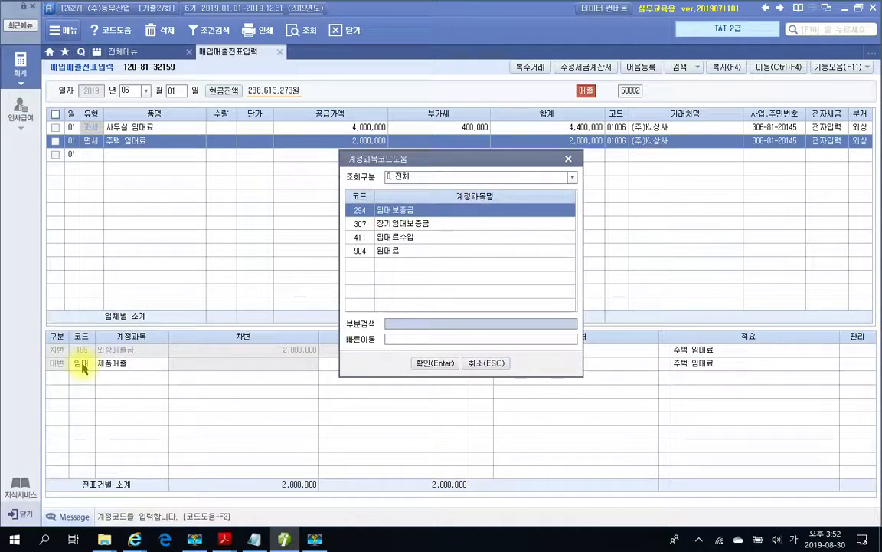
key("Down")
key("Down")
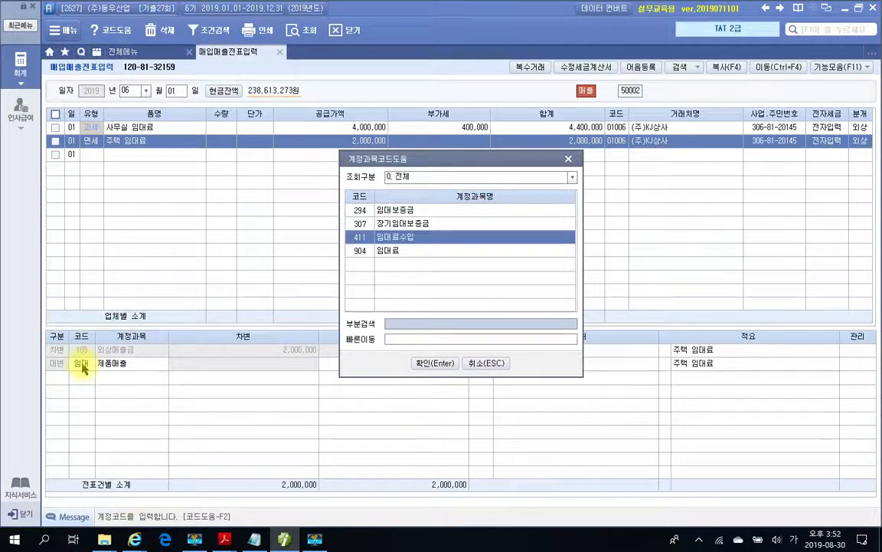
key("Return")
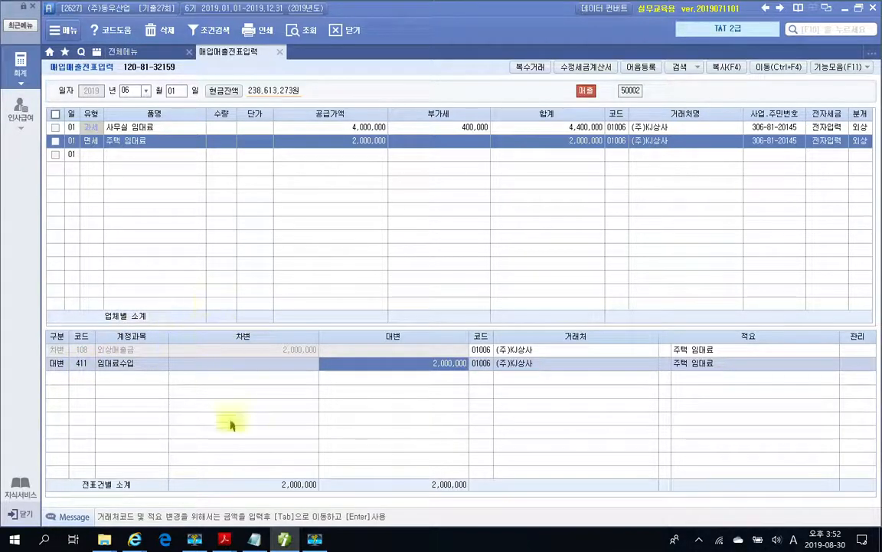
Switch to the TAT 2급 PDF in Adobe Acrobat Reader and read 평가문제 2 on preparing the 부동산임대공급가액명세서
left_click(284, 538)
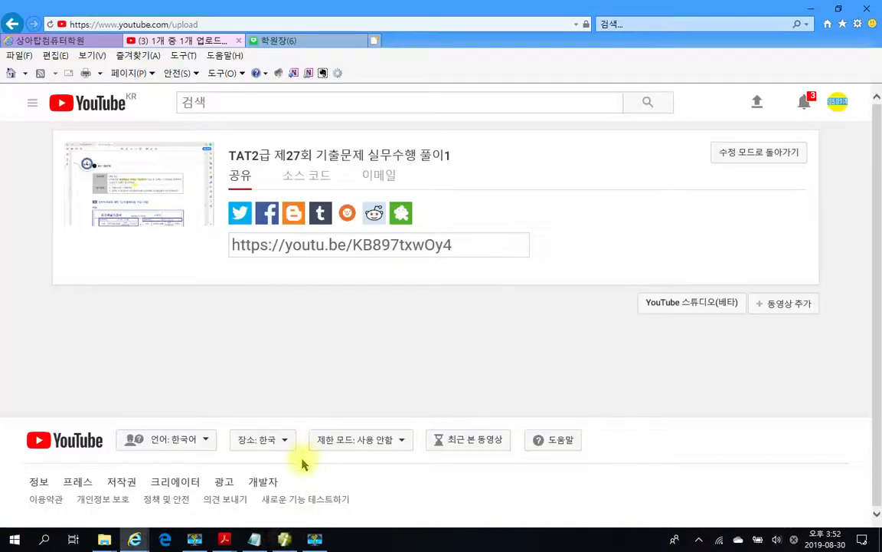
left_click(284, 538)
left_click(224, 539)
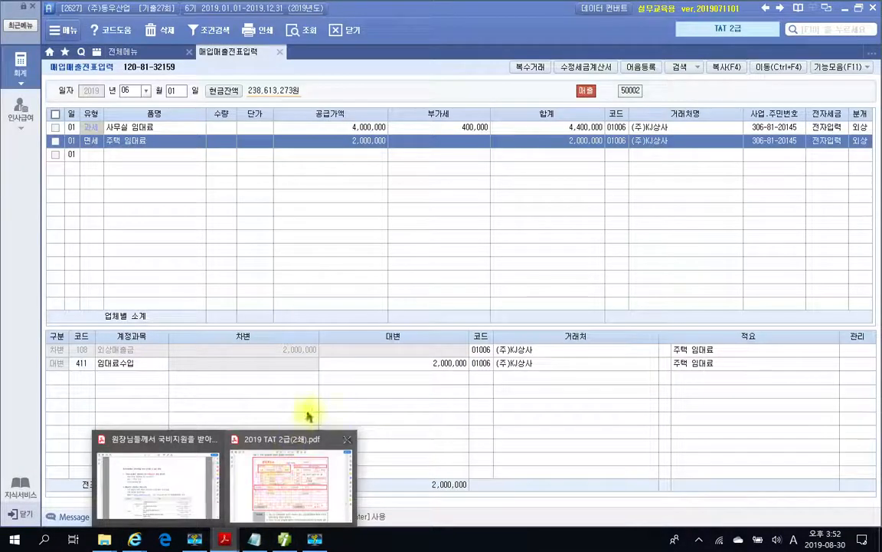
left_click(268, 468)
scroll(282, 427, "down", 3)
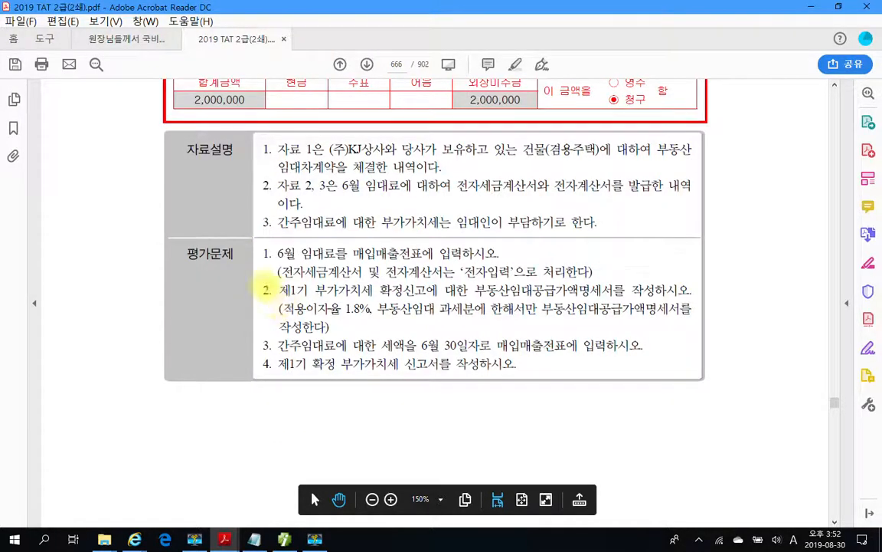
left_click_drag(251, 278, 698, 337)
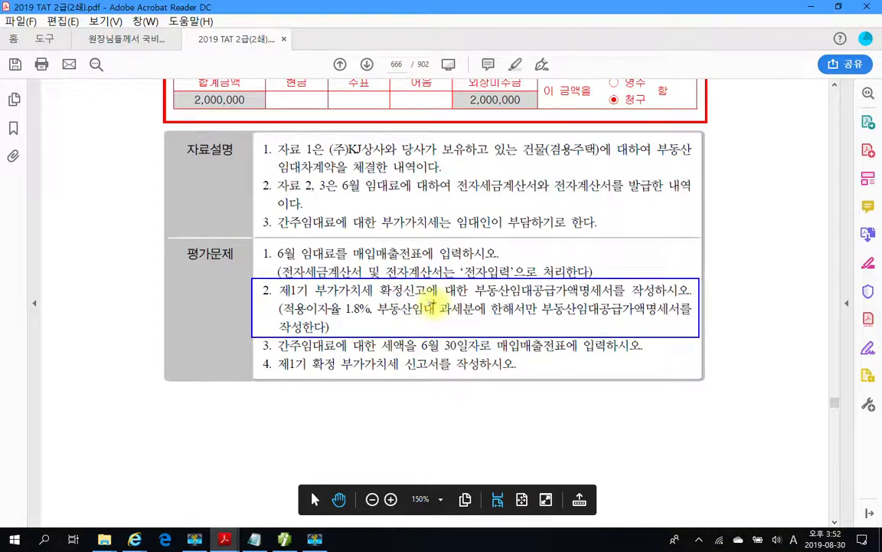
left_click_drag(475, 298, 574, 301)
mouse_move(602, 298)
left_mouse_down()
mouse_move(637, 298)
mouse_move(642, 285)
mouse_move(657, 295)
left_mouse_up()
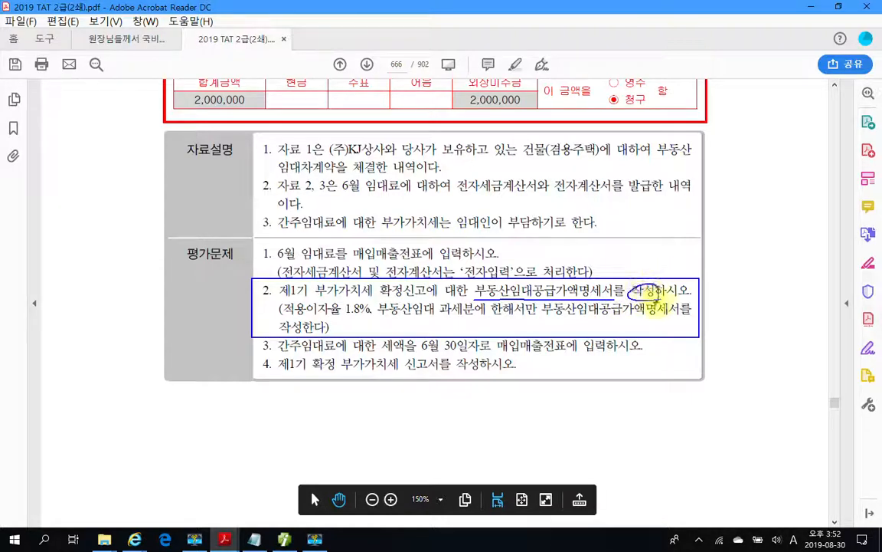
Read and mark up 평가문제 2 and 3, noting the 1.8% 적용이자율, the 과세분-only rule and the 6월 30일 deemed-rent entry
left_click_drag(280, 316, 370, 314)
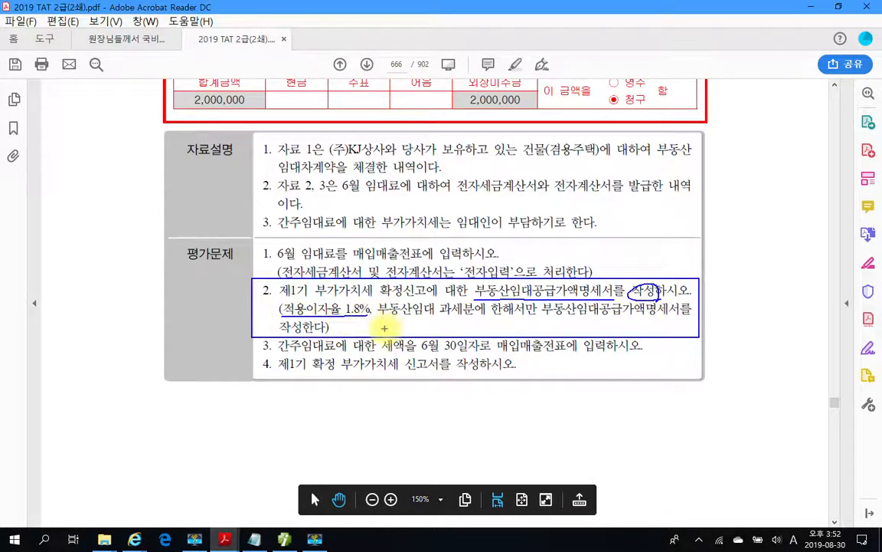
left_click_drag(379, 316, 651, 317)
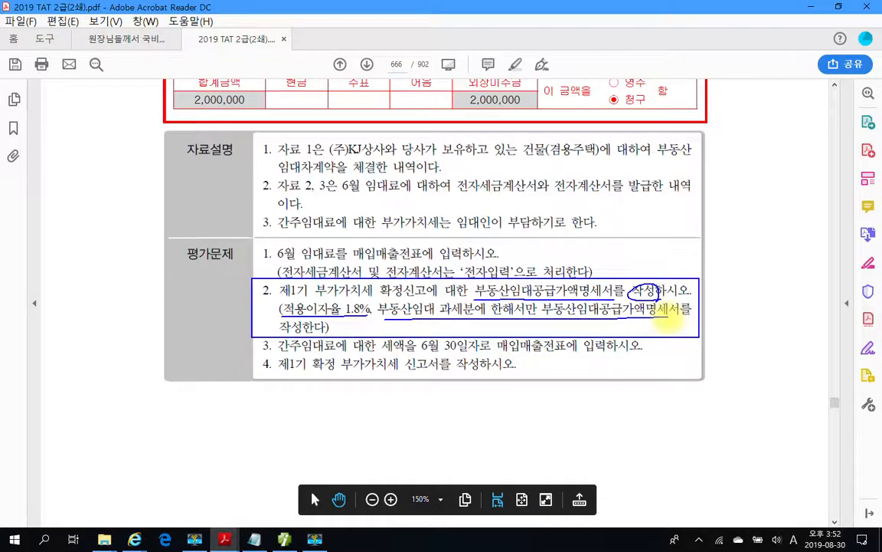
left_click_drag(280, 331, 327, 333)
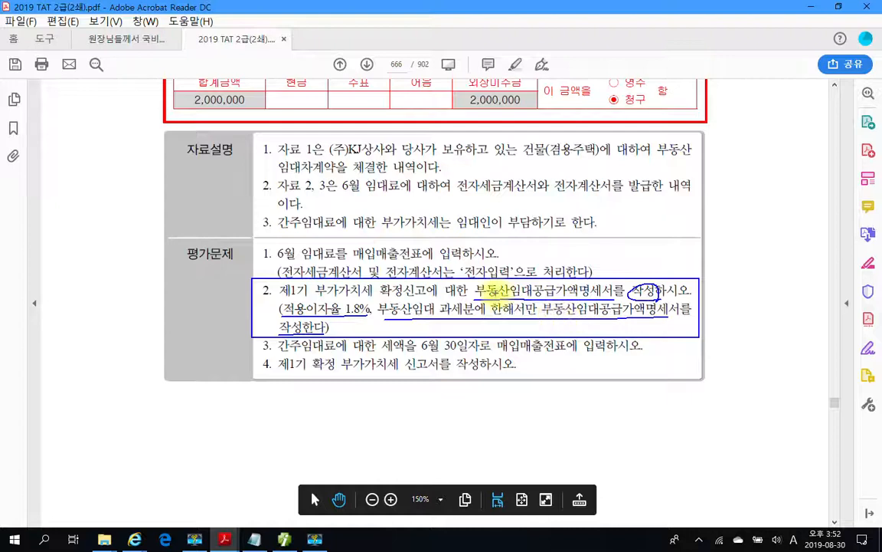
mouse_move(469, 291)
left_mouse_down()
mouse_move(505, 270)
mouse_move(605, 269)
mouse_move(624, 285)
left_mouse_up()
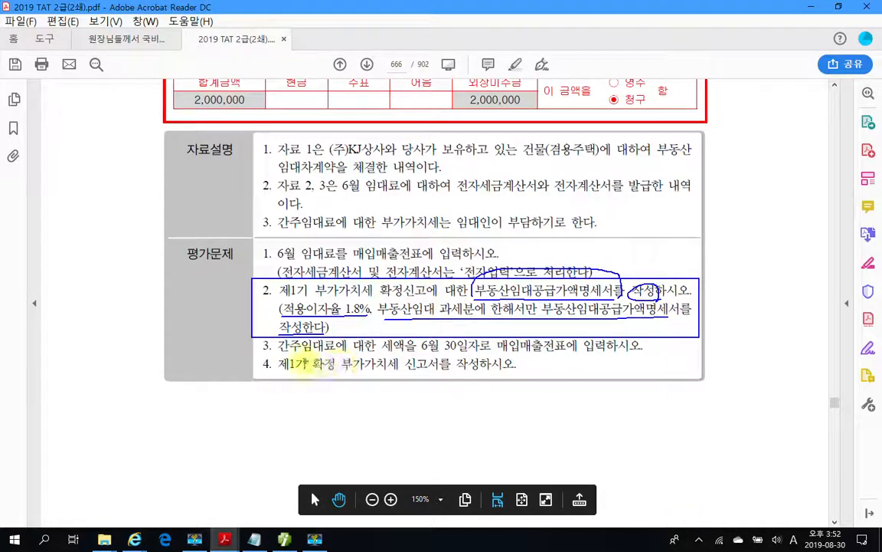
mouse_move(281, 355)
left_mouse_down()
mouse_move(460, 359)
mouse_move(453, 332)
mouse_move(421, 337)
mouse_move(438, 352)
mouse_move(481, 343)
mouse_move(508, 353)
mouse_move(565, 352)
left_mouse_up()
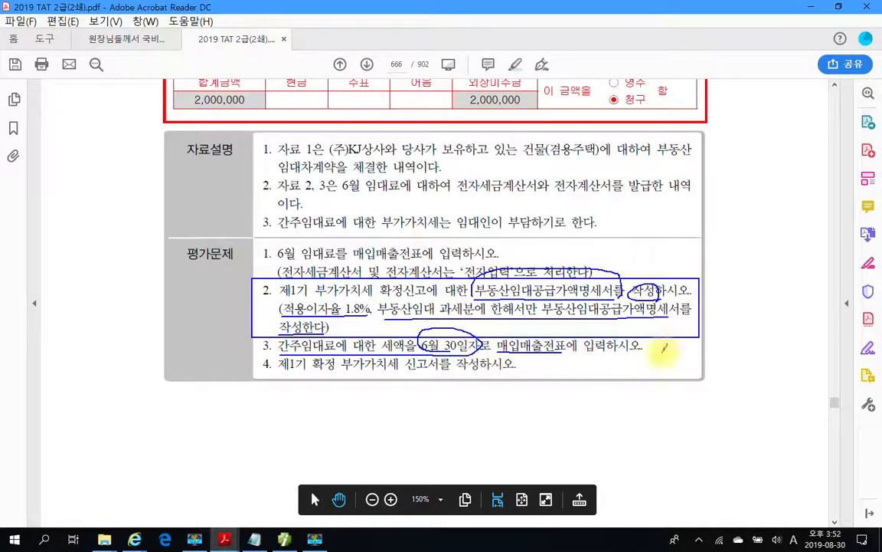
left_click_drag(678, 342, 679, 360)
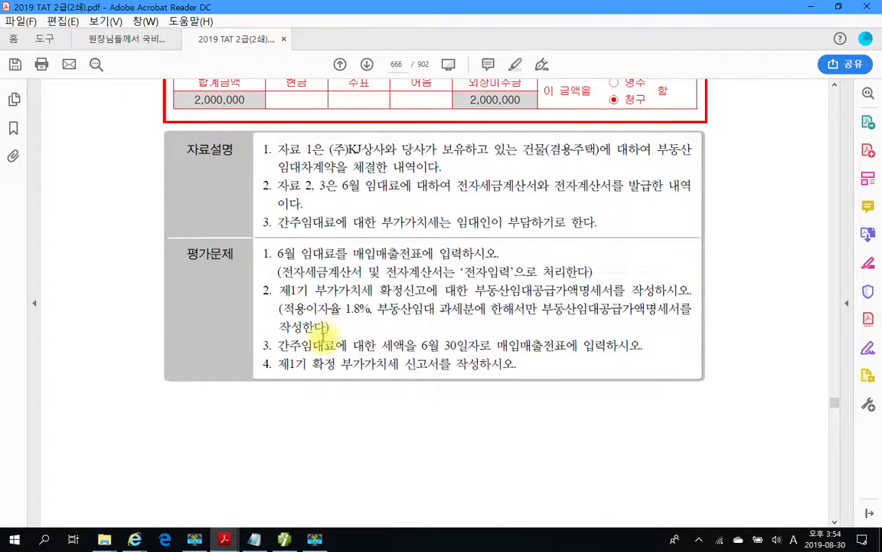
Review the 자료 1 lease contract table, and open the 부동산임대공급가액명세서 in the accounting program
scroll(322, 341, "up", 10)
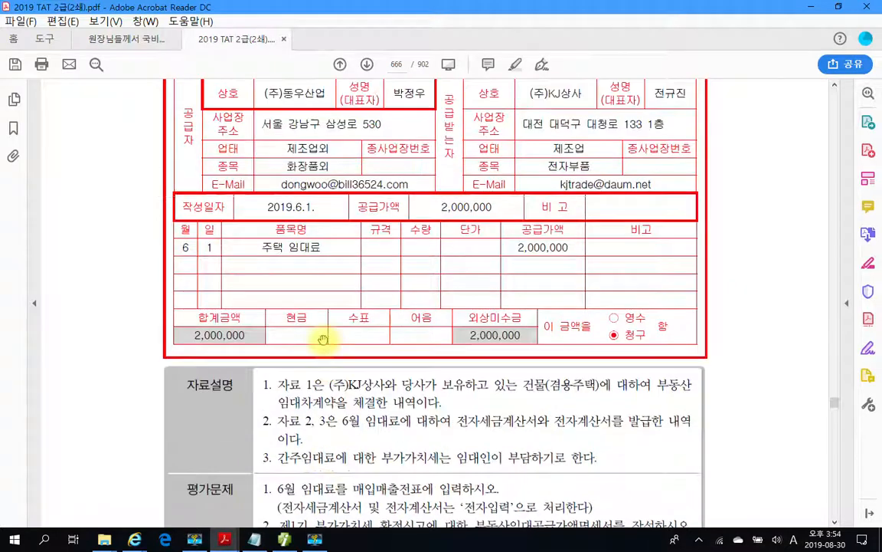
scroll(322, 340, "up", 12)
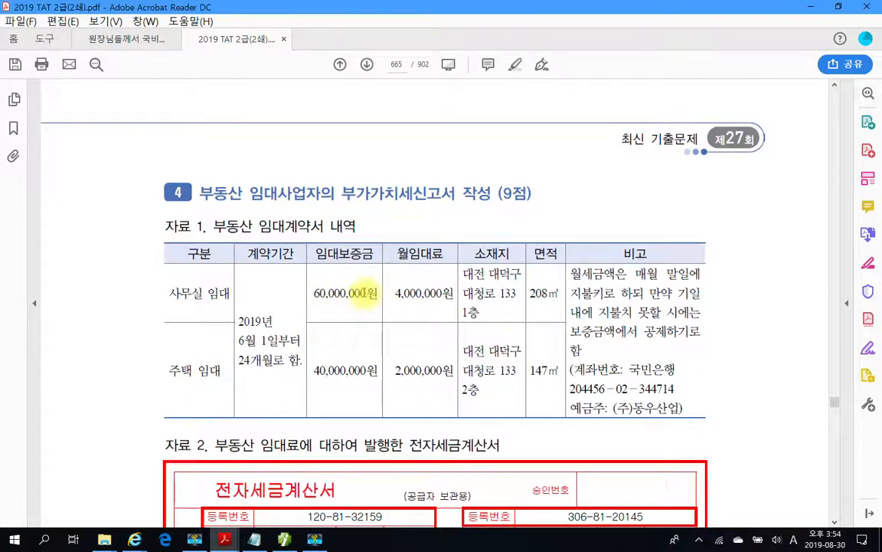
left_click(284, 539)
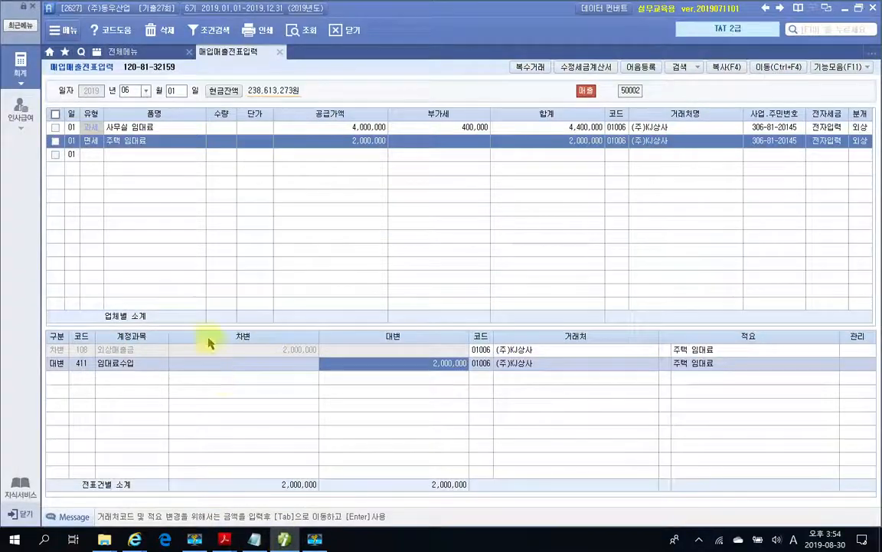
left_click(123, 51)
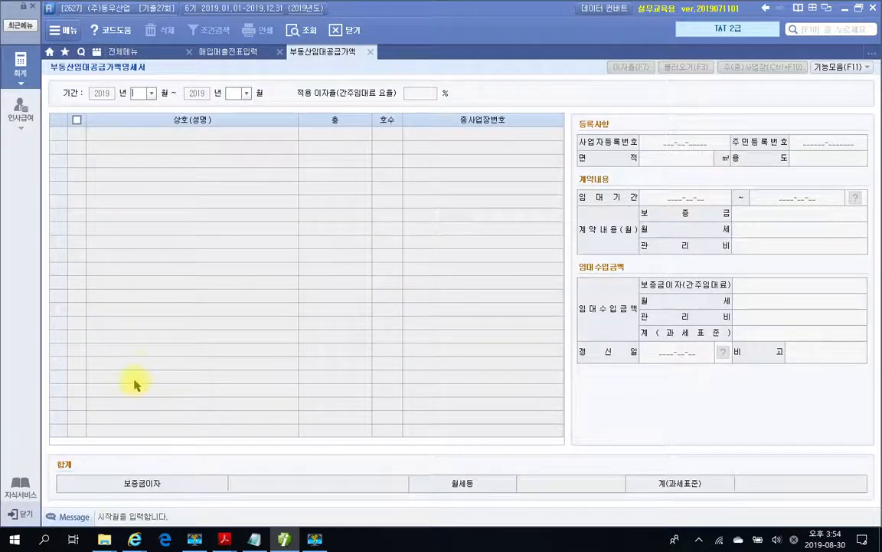
type("7")
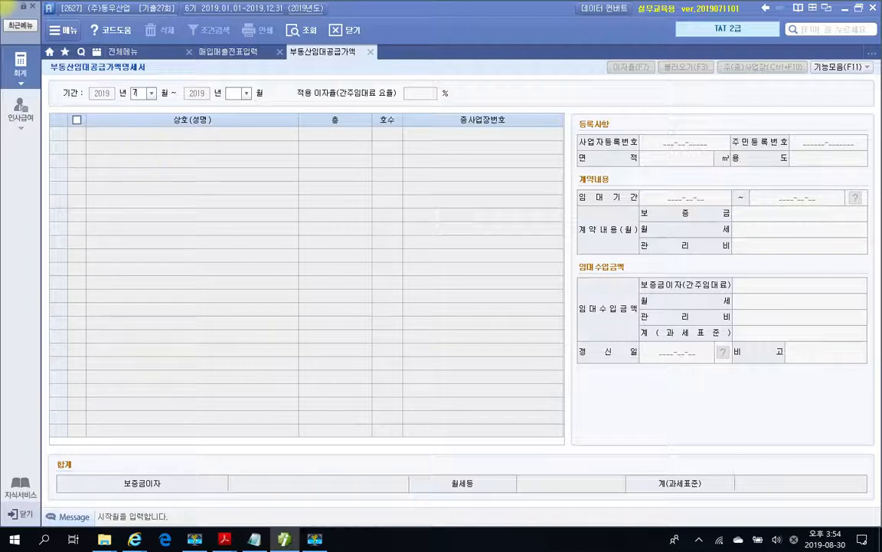
type("9")
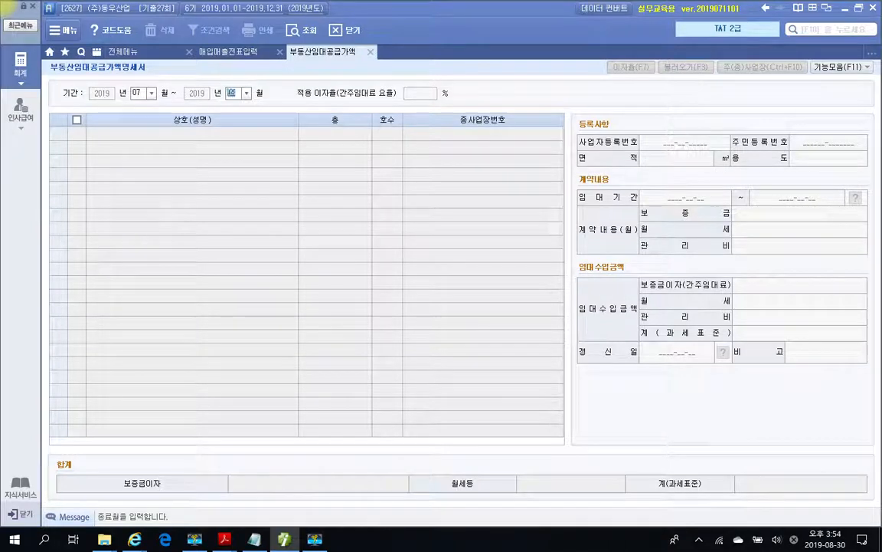
key("Return")
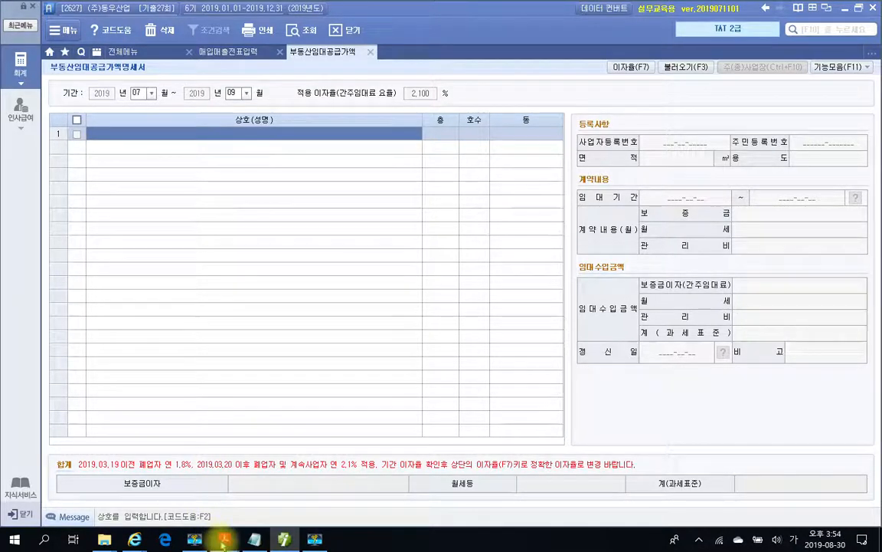
Check 자료 1 and 자료 2 in Adobe Acrobat Reader, and set the 부동산임대공급가액명세서 period in the accounting program to 2019년 04월–06월
mouse_move(224, 540)
left_click(246, 502)
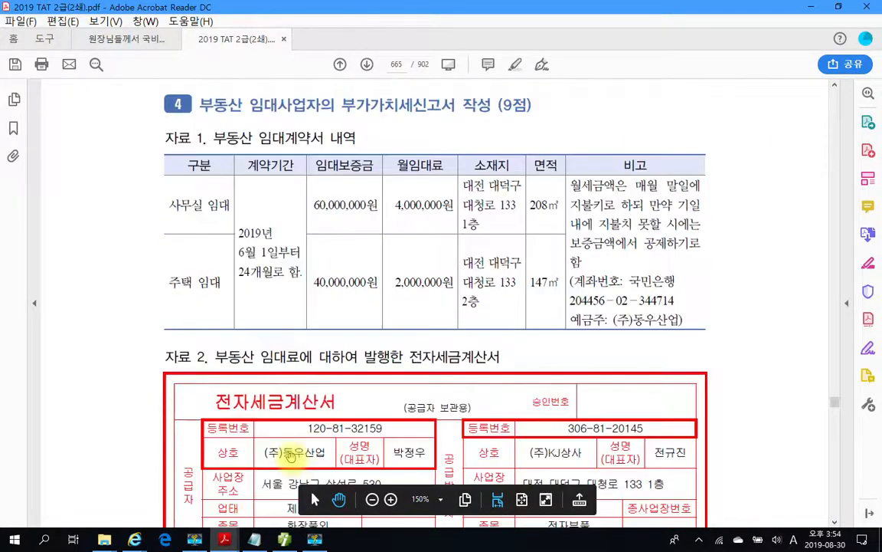
scroll(291, 455, "down", 5)
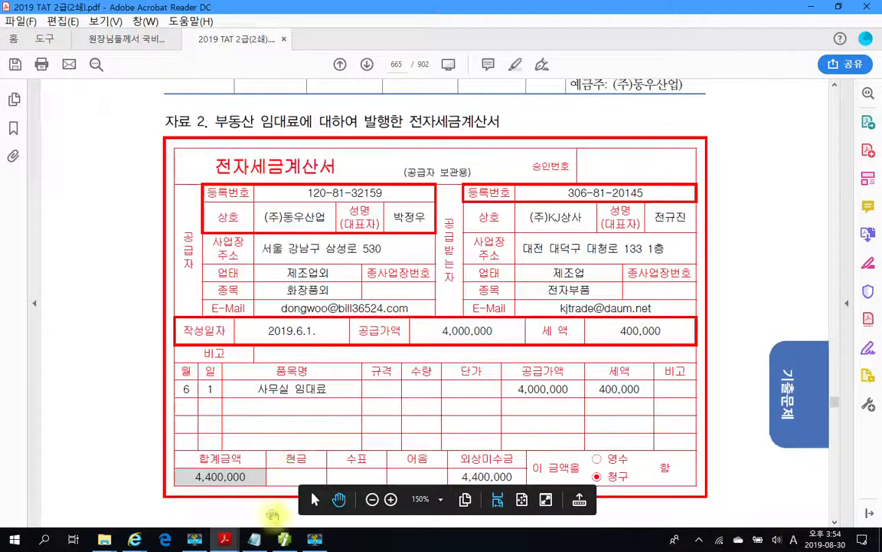
left_click(284, 539)
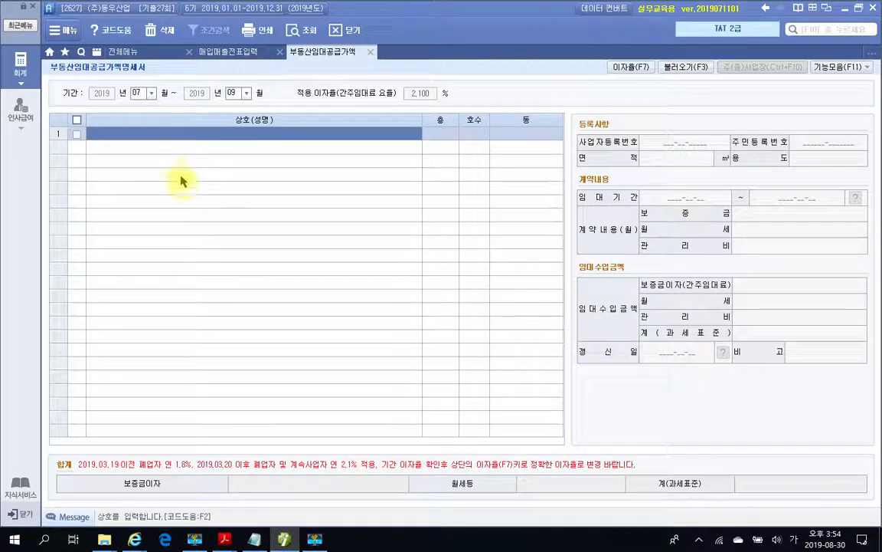
left_click(135, 93)
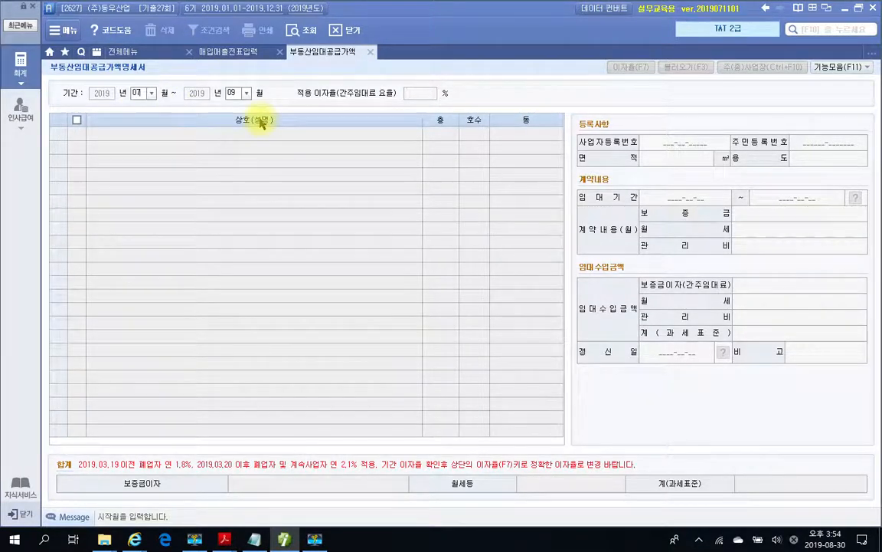
left_click(151, 92)
left_click(145, 132)
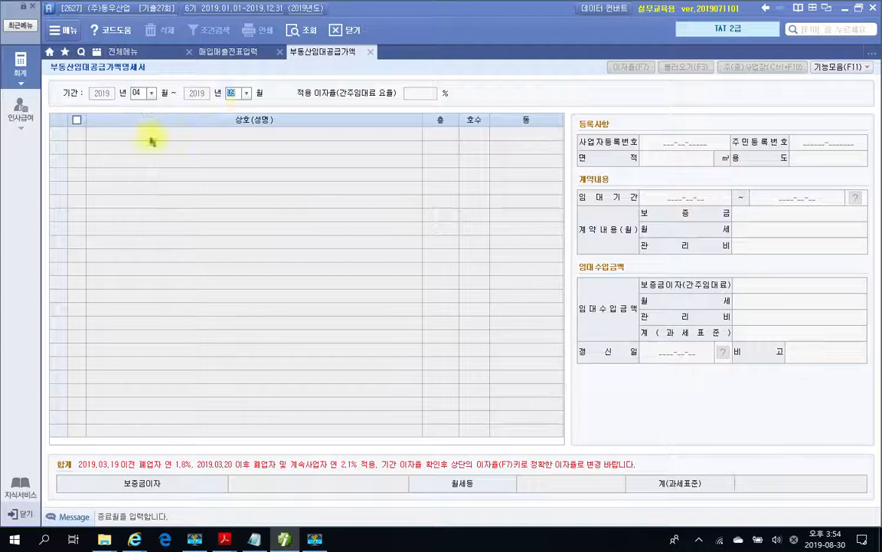
left_click(247, 93)
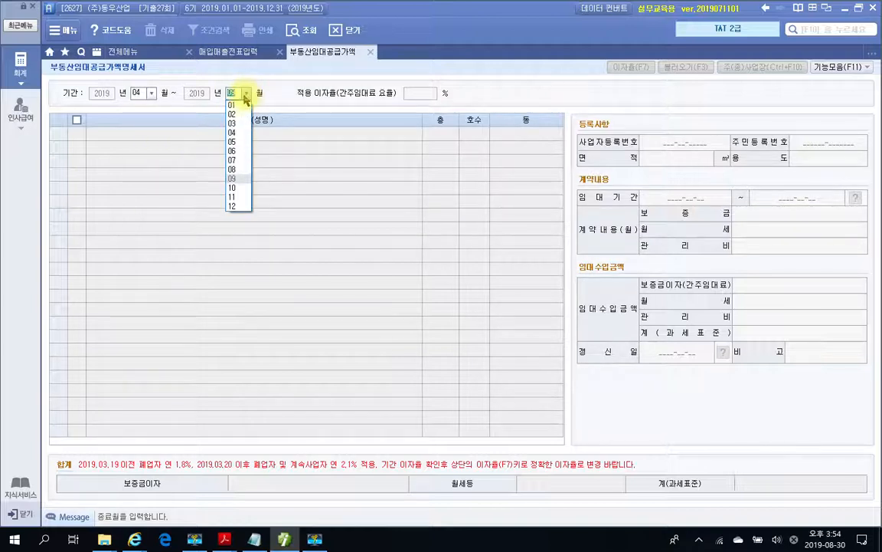
left_click(234, 151)
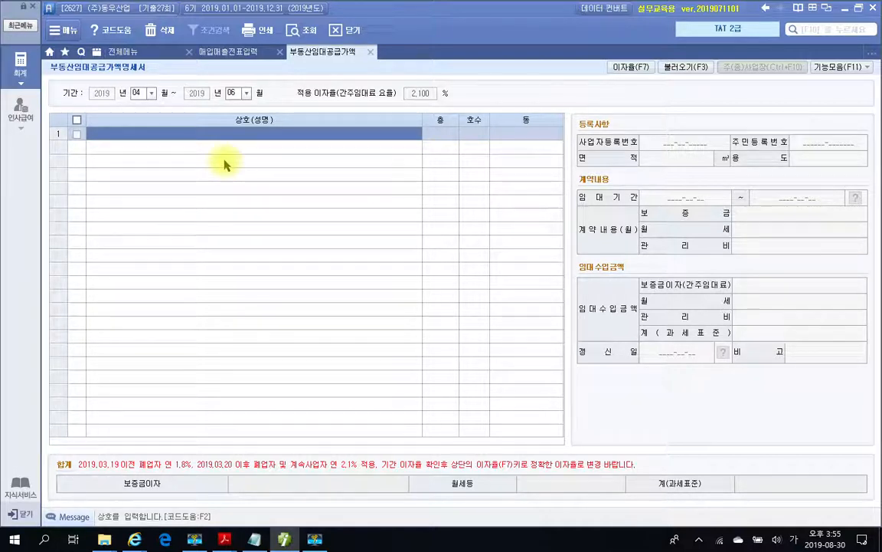
Enter (주)KJ상사 as the 상호 on the first row of the 부동산임대공급가액명세서
type("(")
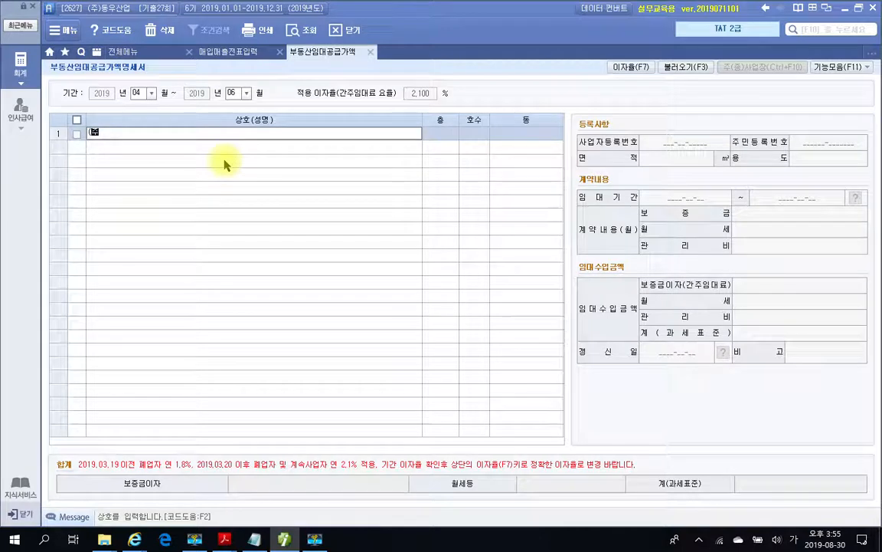
type("주)")
type("씨")
type("Jtk")
type("dtk")
key("Return")
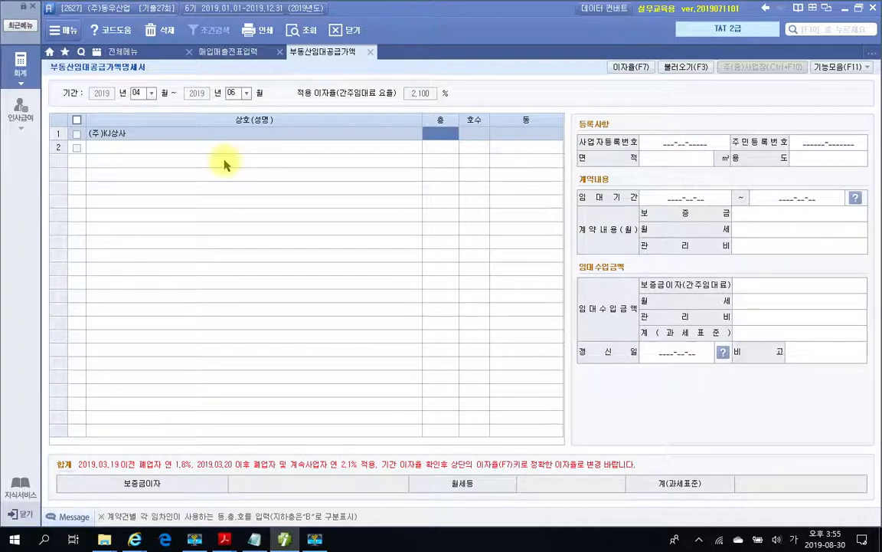
Look up the office lease's floor in 자료 1 in Adobe Acrobat Reader, and set (주)KJ상사's 층 to 1 in the accounting program
mouse_move(236, 539)
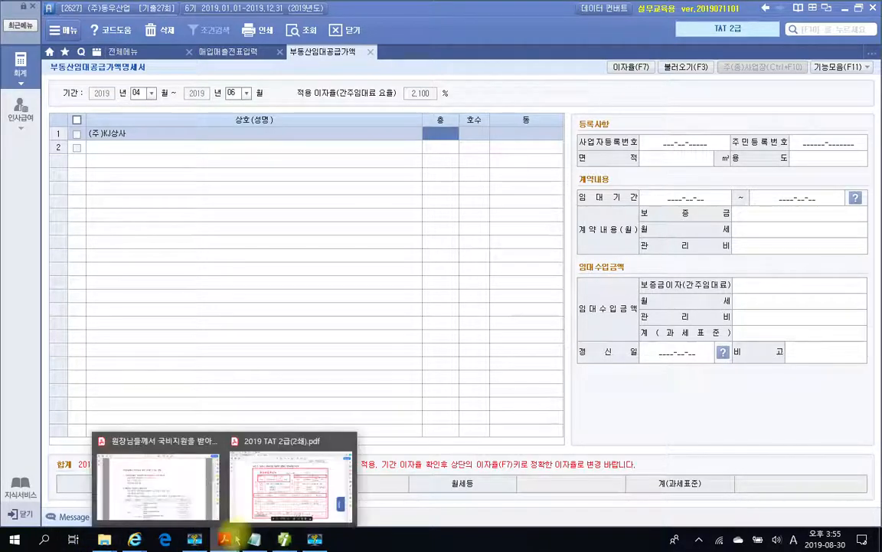
left_click(260, 494)
scroll(370, 392, "down", 1)
scroll(372, 391, "up", 10)
scroll(369, 388, "down", 7)
scroll(368, 391, "down", 3)
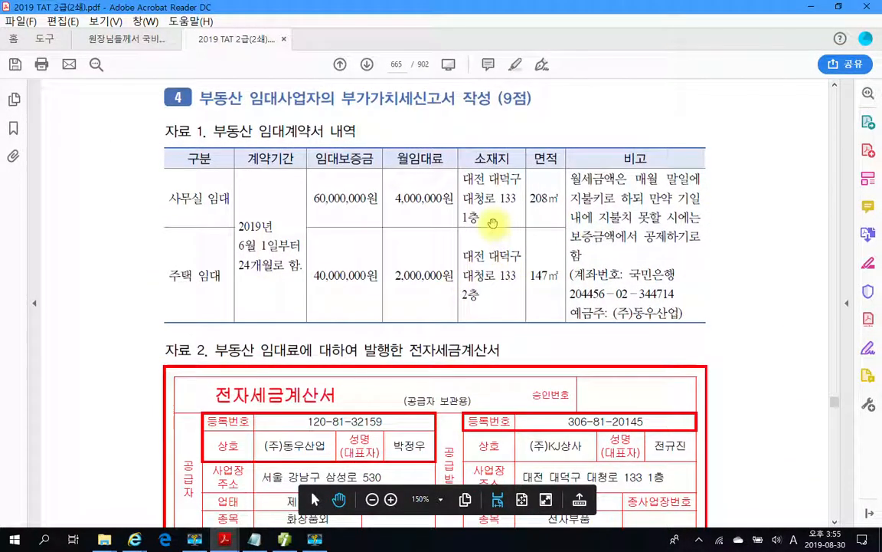
left_click(290, 541)
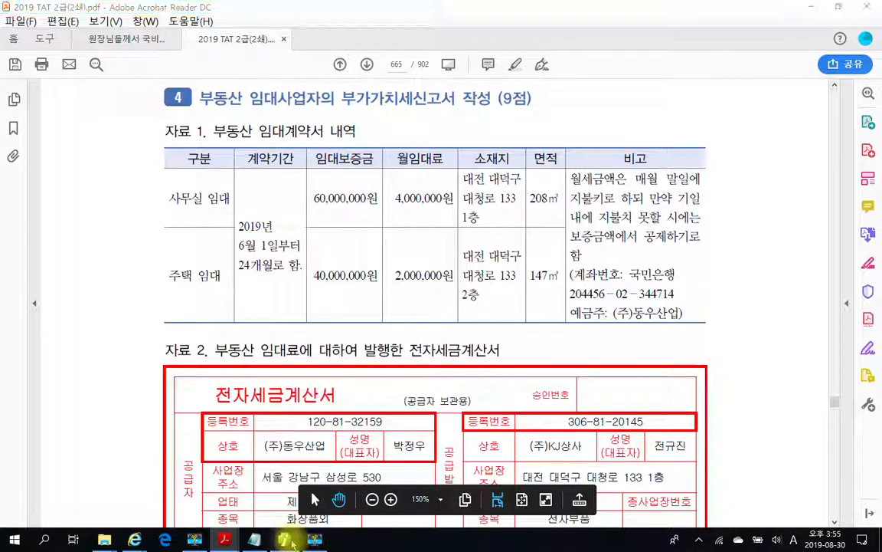
type("1")
key("Return")
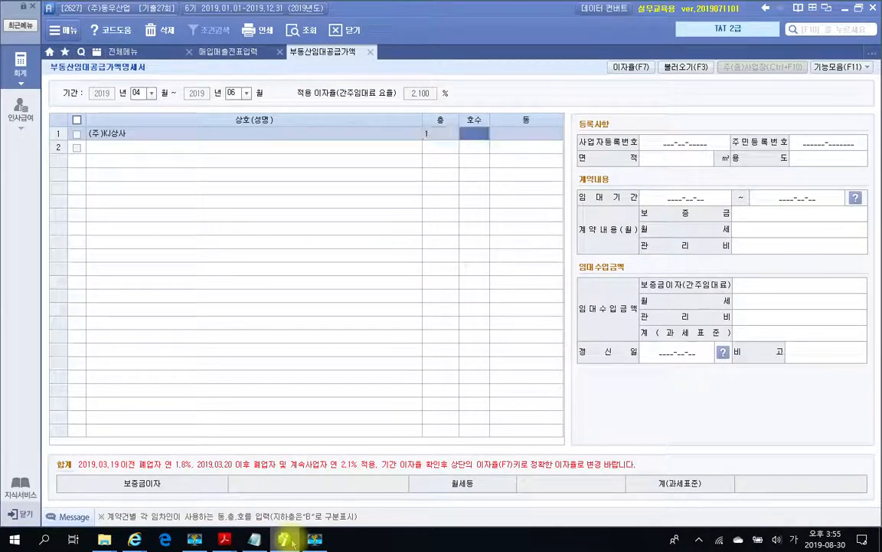
Recheck the office lease's 소재지 in the PDF, and leave the (주)KJ상사 row's 호수 blank
mouse_move(225, 539)
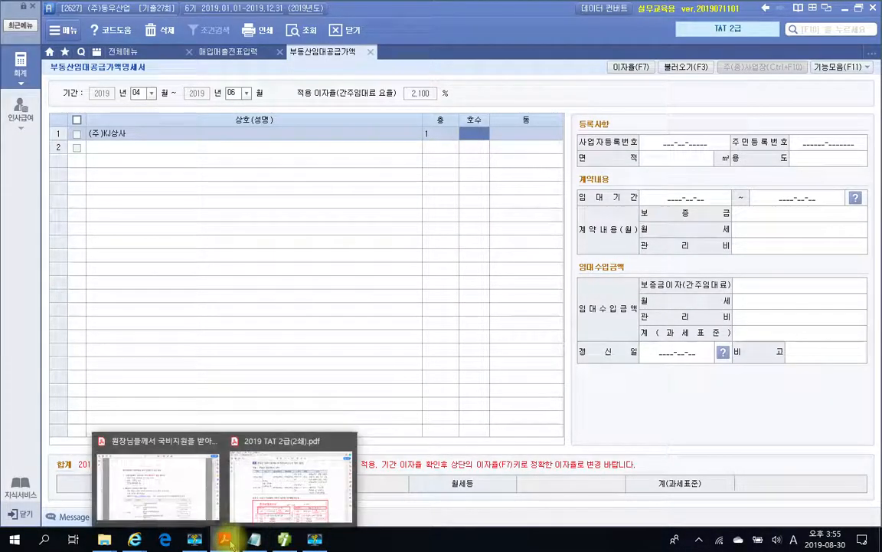
left_click(254, 509)
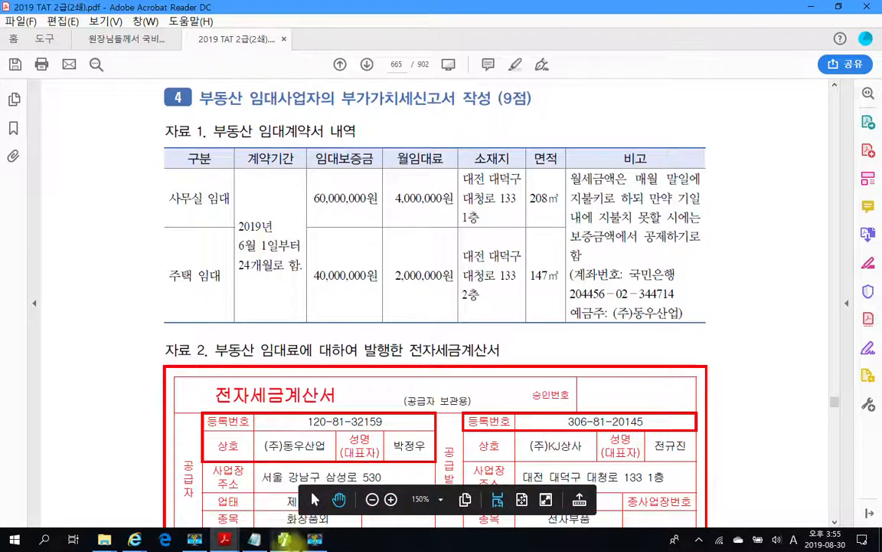
key("alt+Tab")
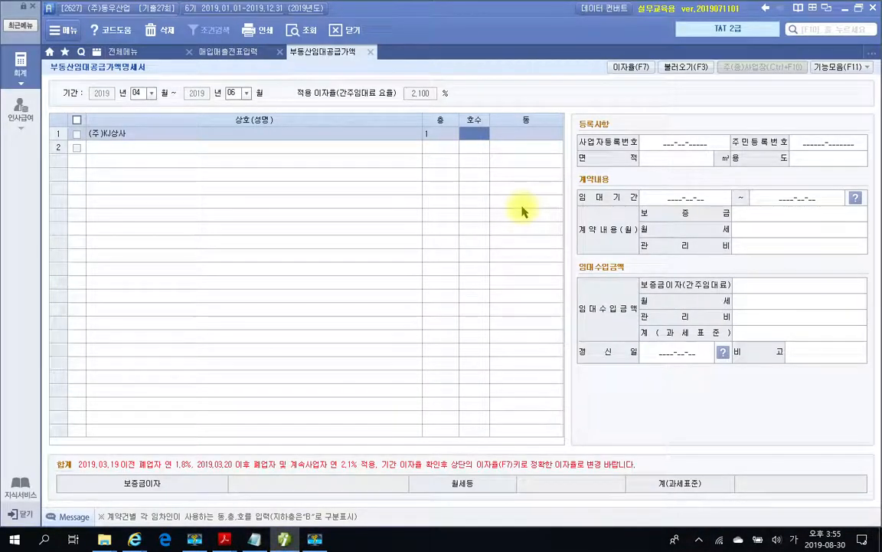
key("Return")
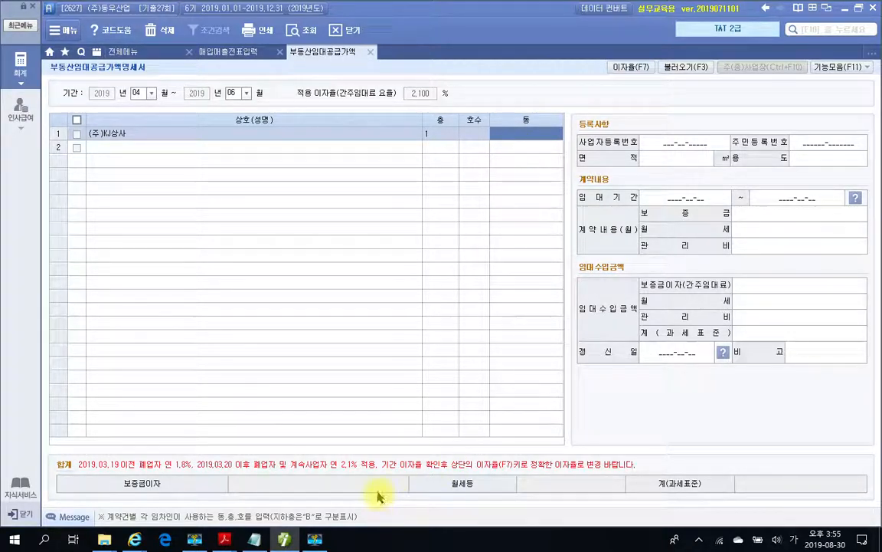
Copy the office lease's full 소재지 from 자료 1 in Adobe Acrobat Reader
mouse_move(293, 543)
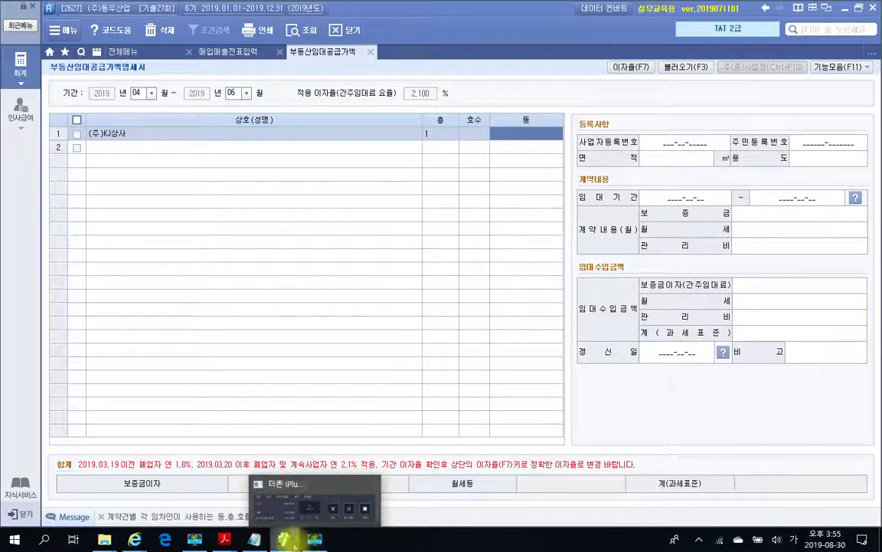
left_click(290, 482)
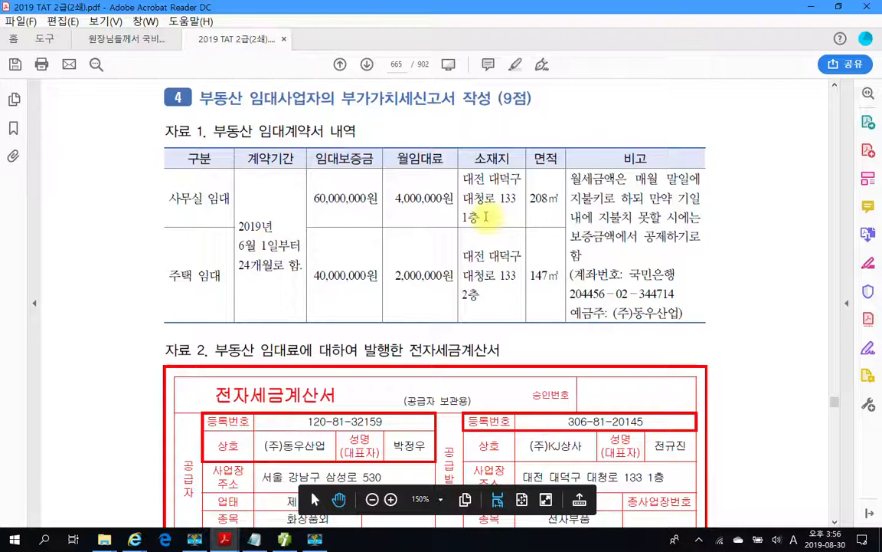
left_click_drag(485, 217, 466, 214)
left_click(469, 181)
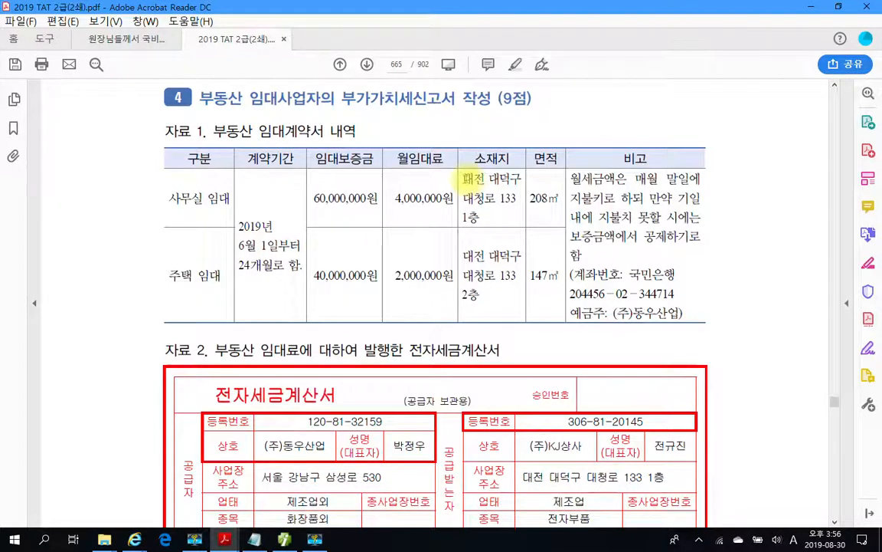
left_click_drag(468, 180, 484, 223)
key("ctrl+c")
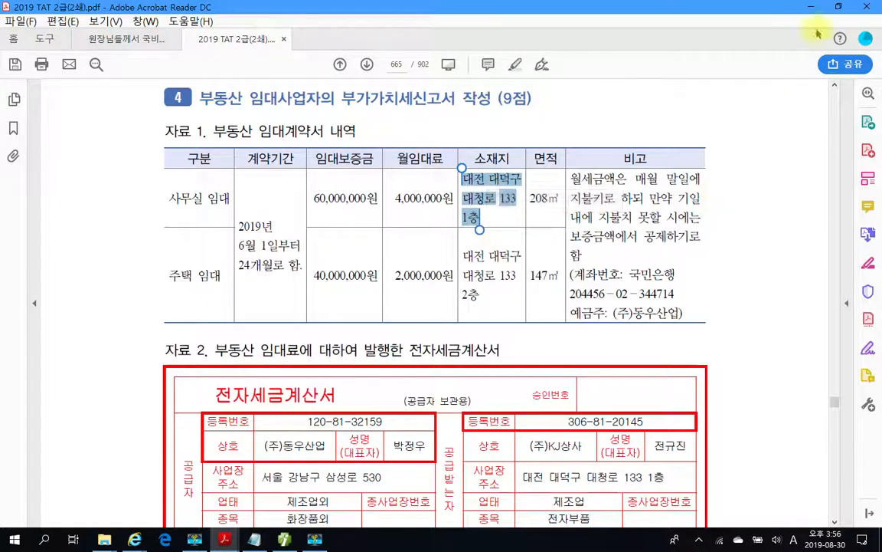
Switch to the accounting program and paste the copied 소재지 into the 동 field of the (주)KJ상사 row
left_click(811, 6)
left_click(516, 135)
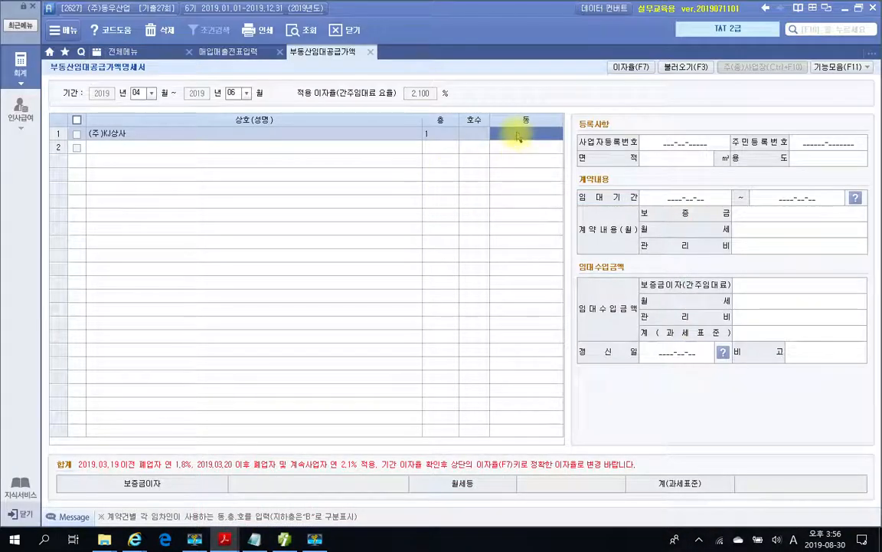
left_click(518, 136)
key("ctrl+v")
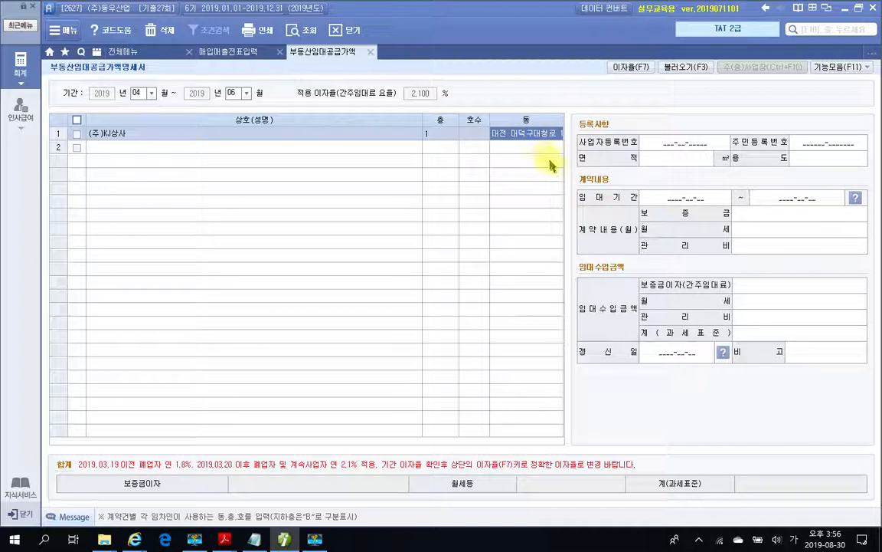
key("Return")
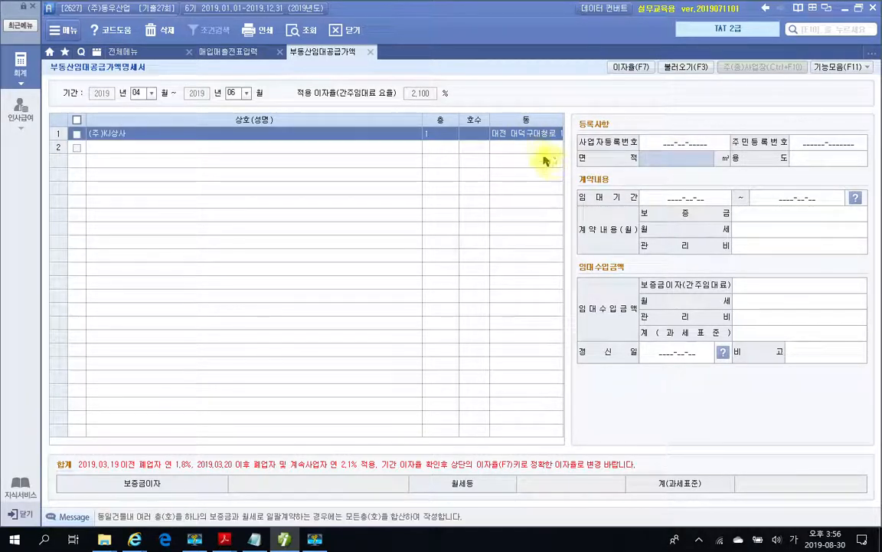
Check the 소재지 in (주)KJ상사's 동 field against the office lease in 자료 1 in Adobe Acrobat Reader
left_click(536, 133)
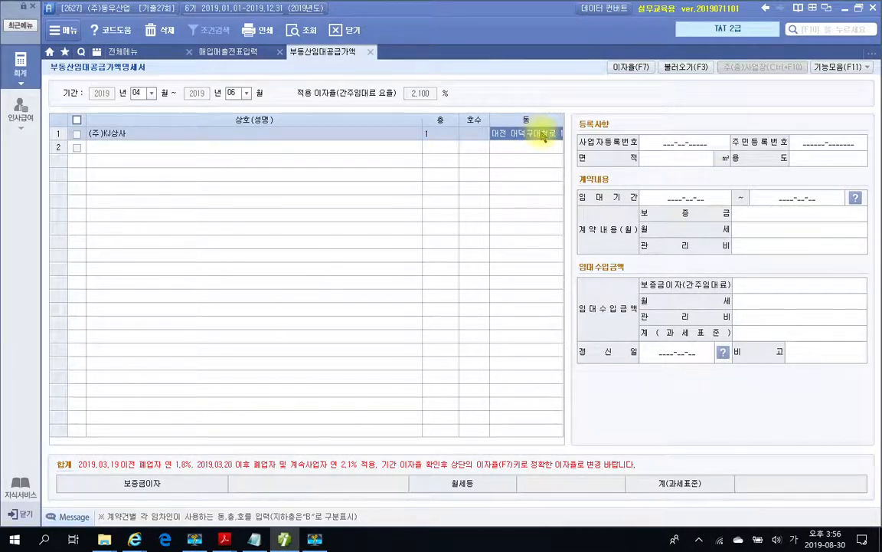
left_click(542, 135)
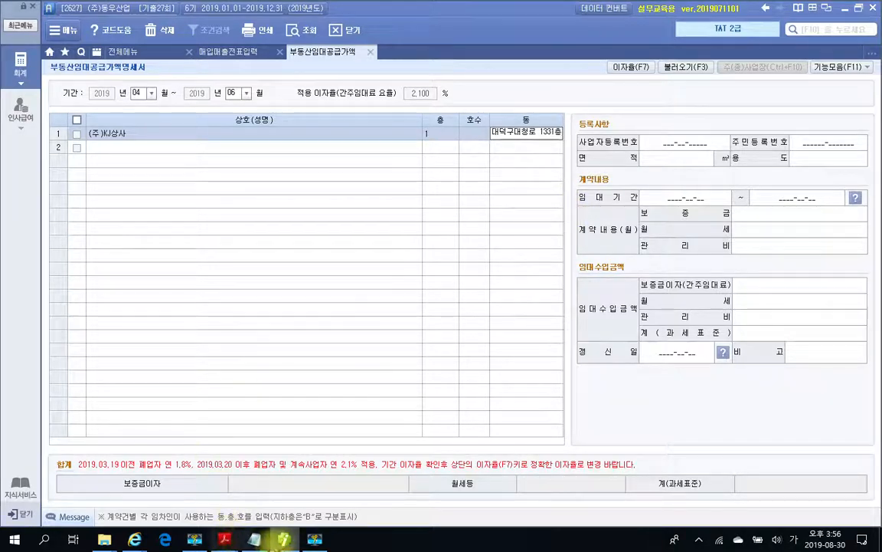
left_click(284, 540)
left_click(284, 541)
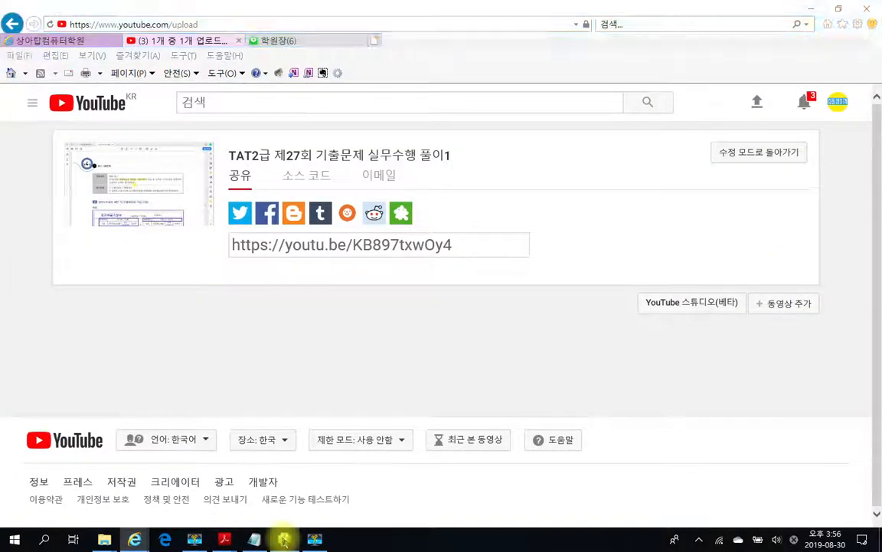
mouse_move(228, 539)
left_click(285, 471)
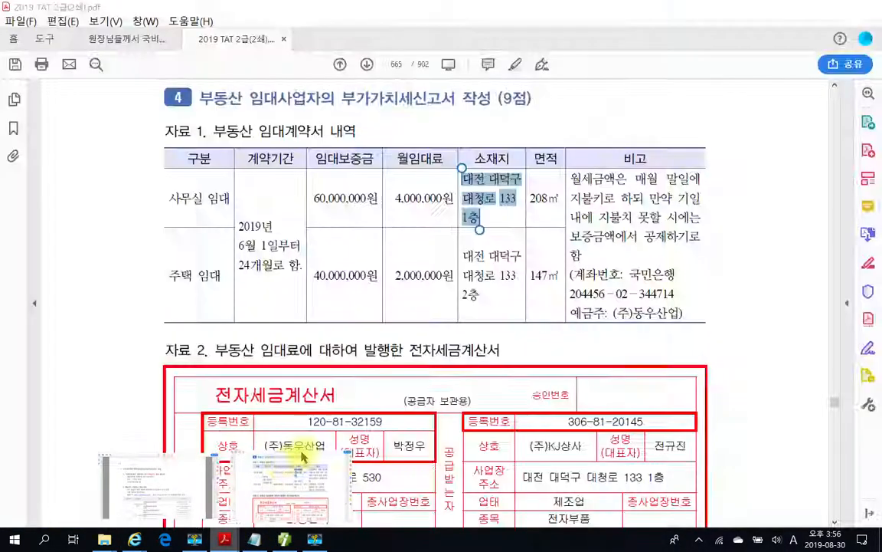
left_click(512, 209)
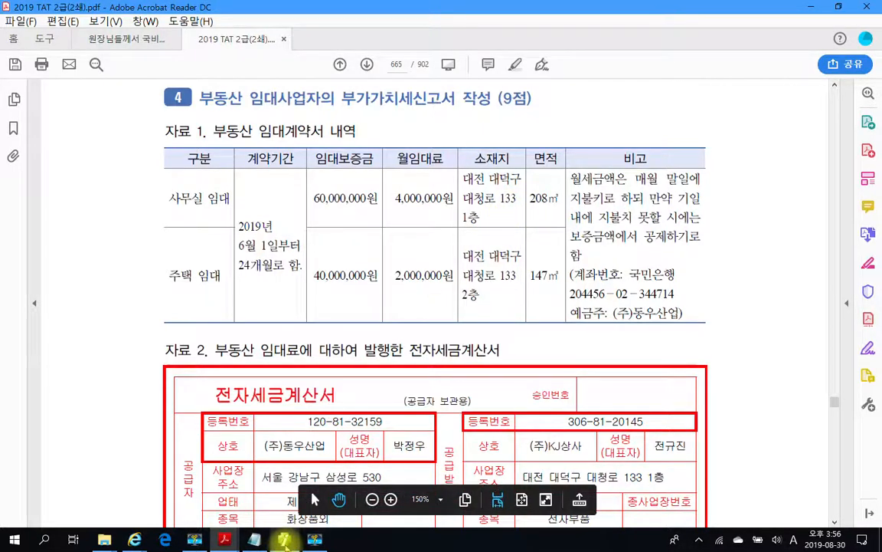
left_click(283, 539)
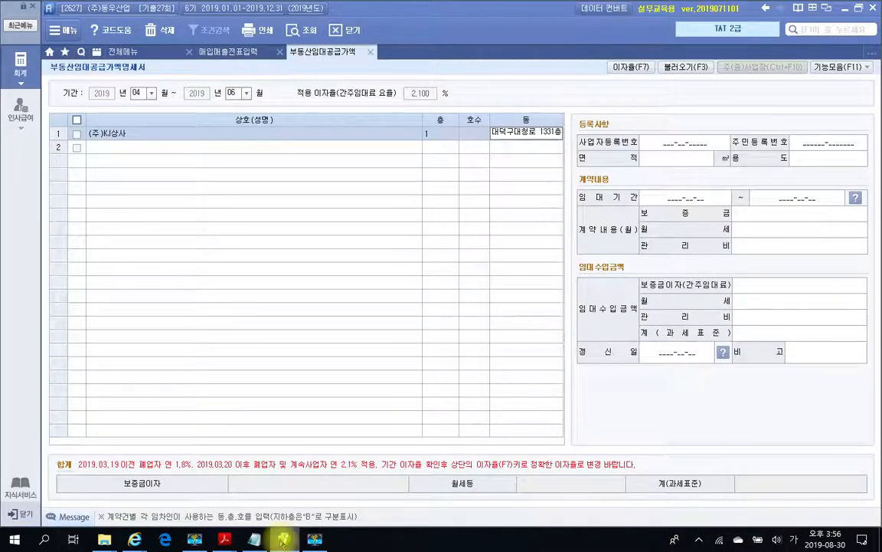
key("Return")
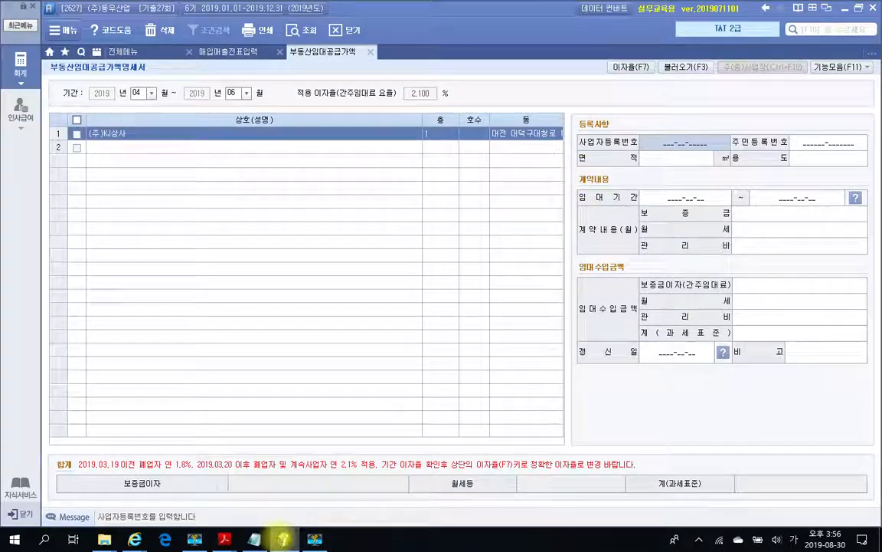
Look up the office lease's area in the PDF, and set (주)KJ상사's 면적 to 208 ㎡ and 용도 to 사무실 in the accounting program
left_click(283, 539)
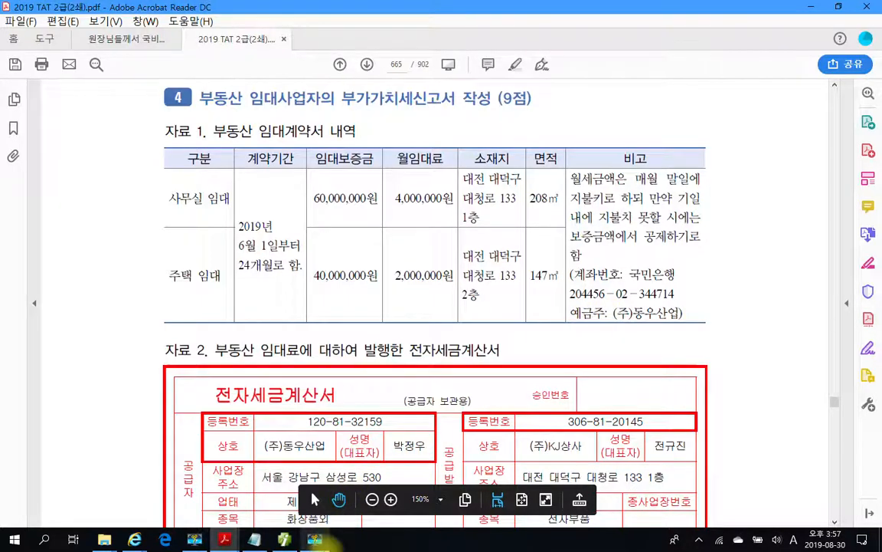
left_click(288, 540)
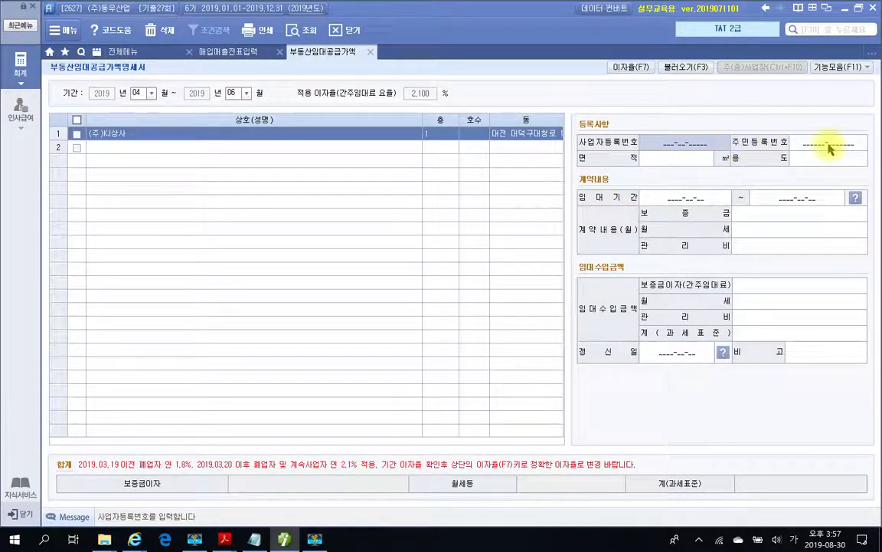
left_click(680, 164)
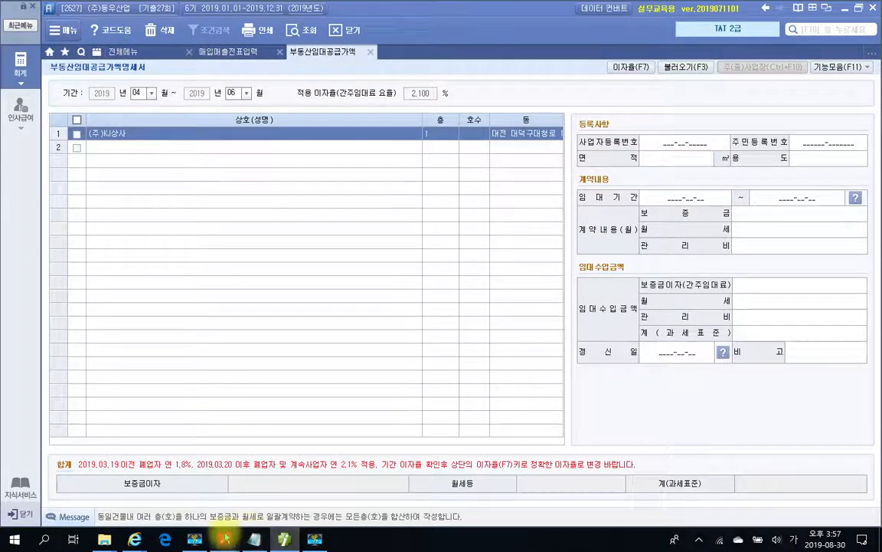
mouse_move(224, 538)
left_click(288, 467)
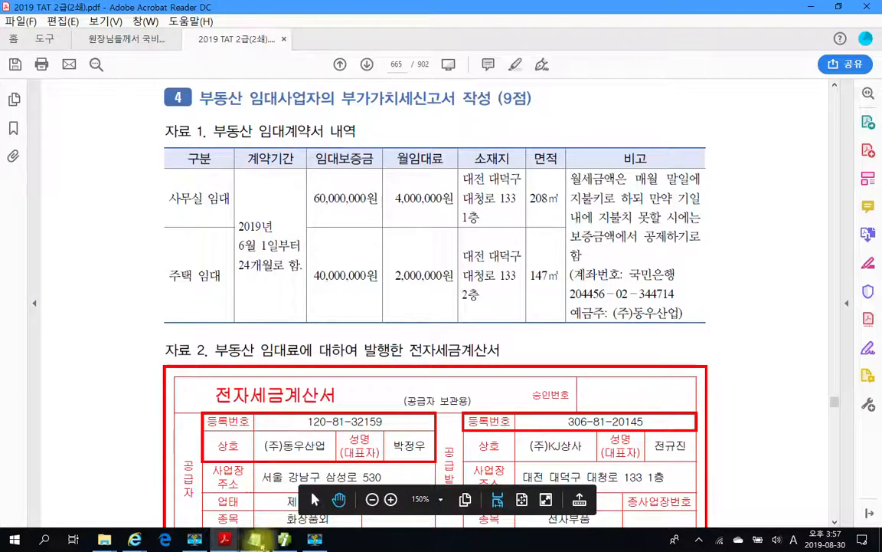
left_click(282, 538)
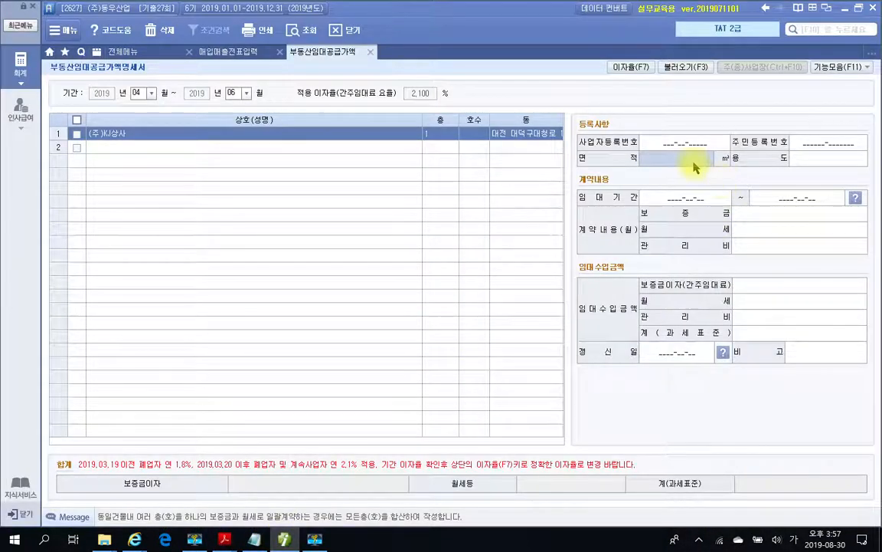
type("208")
key("Return")
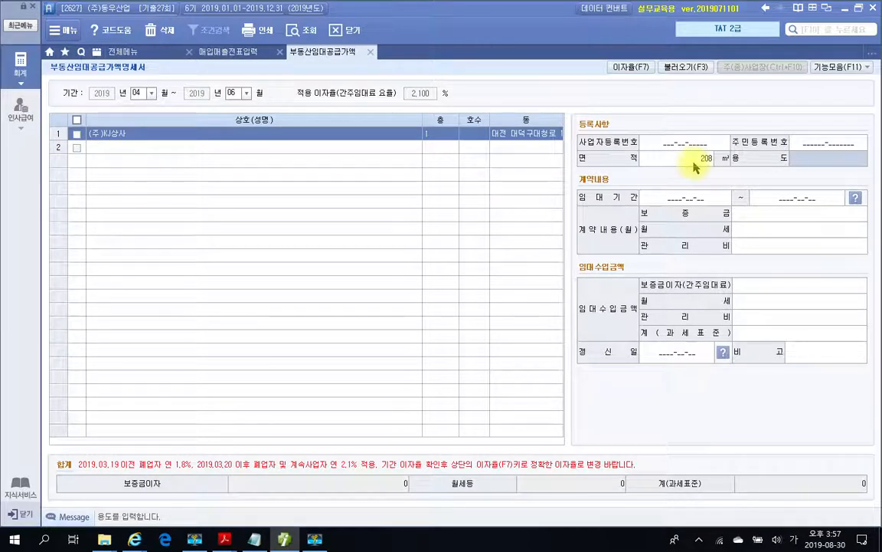
type("ㅅ")
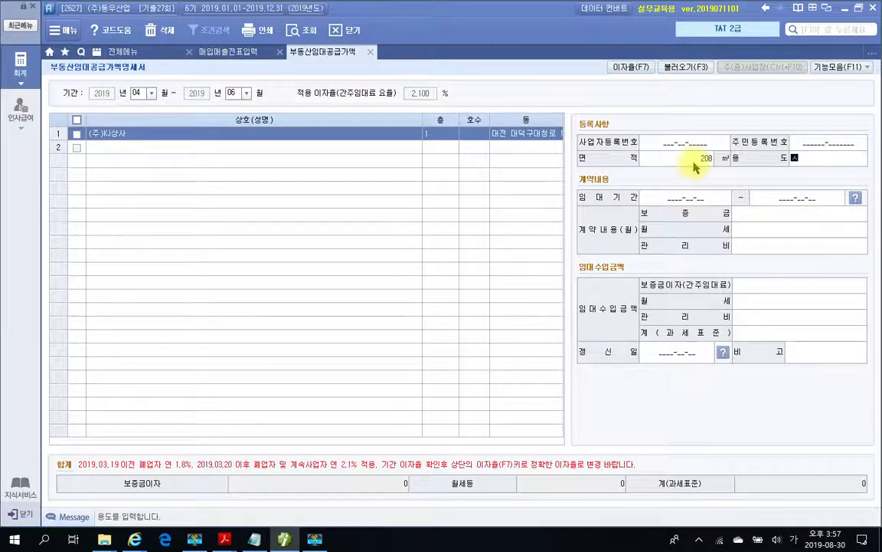
type("무실")
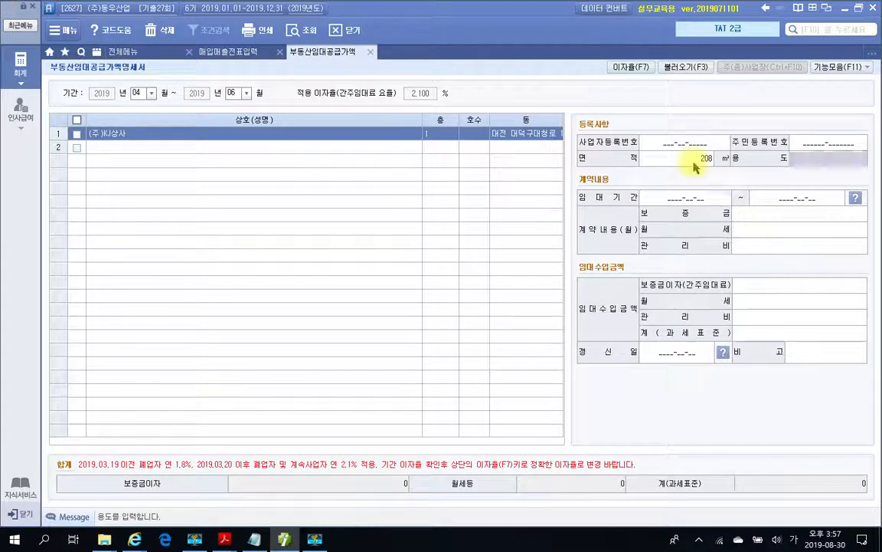
key("Return")
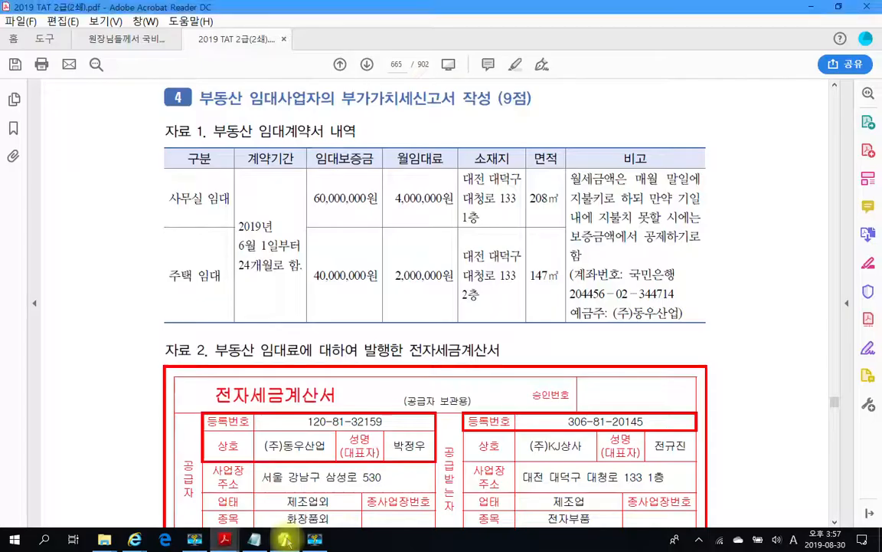
Check the 계약기간 in 자료 1, and set (주)KJ상사's 임대기간 to 2019-06-01 through 2021-05-30 in the accounting program
left_click(285, 540)
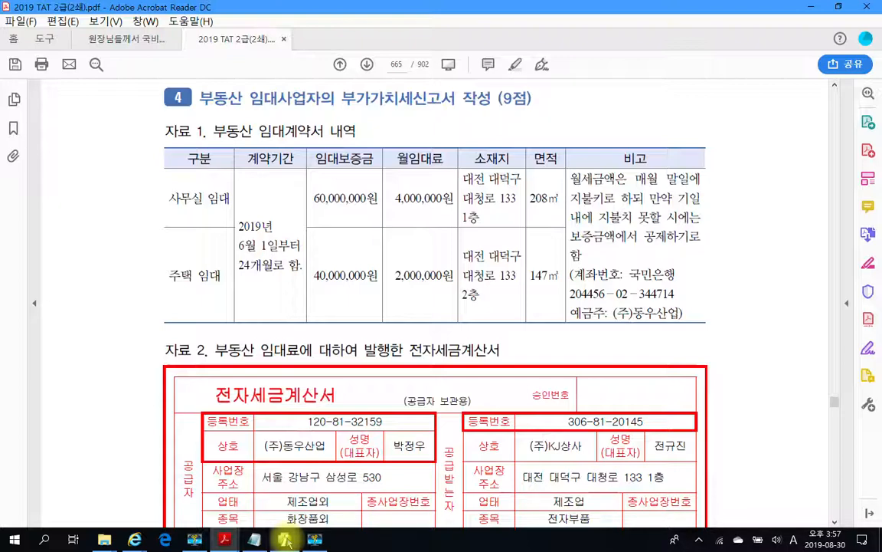
left_click(284, 539)
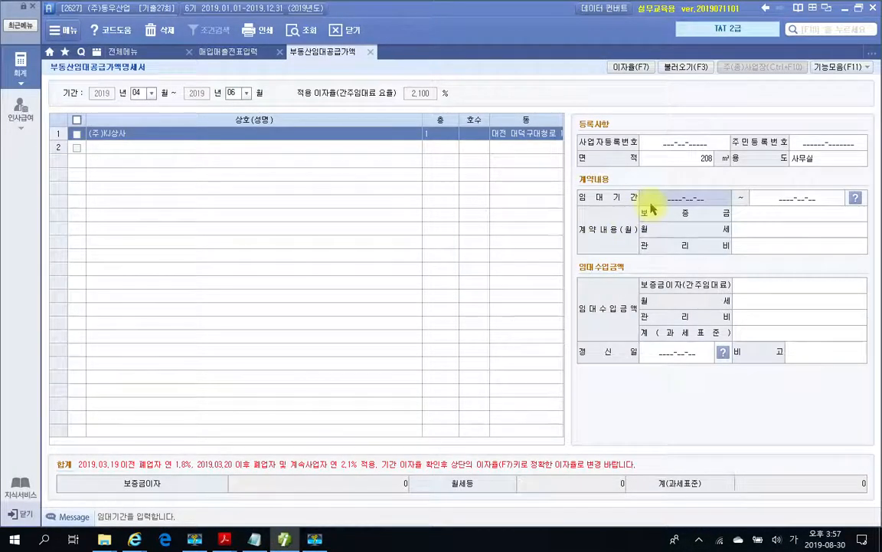
type("2019-06-01")
key("Return")
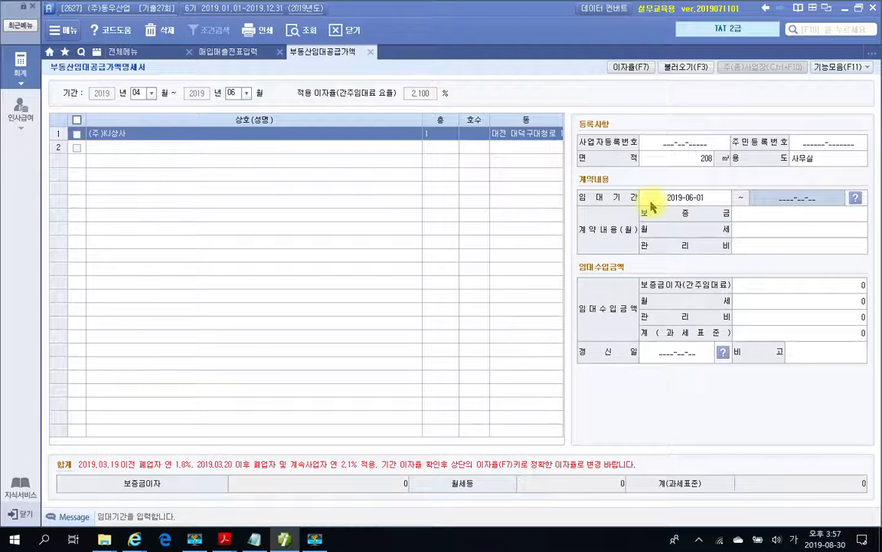
type("2")
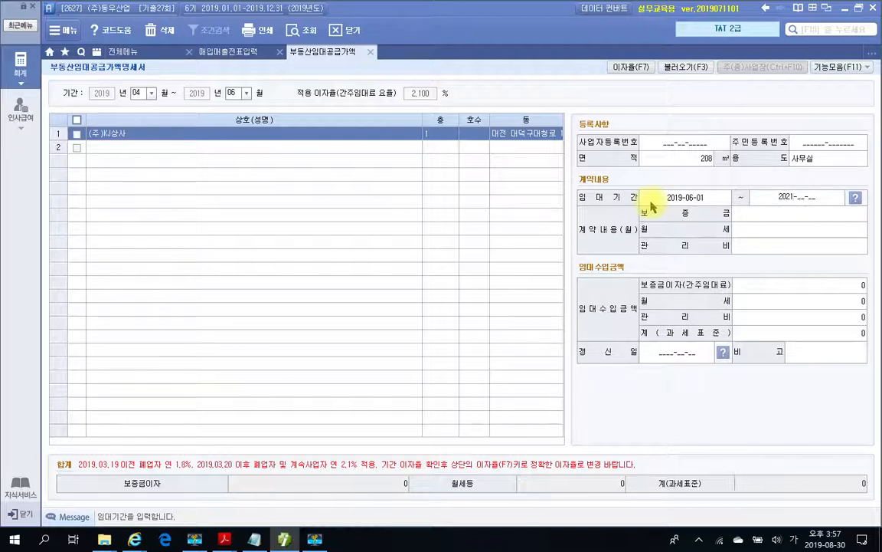
type("021-05-30")
key("Return")
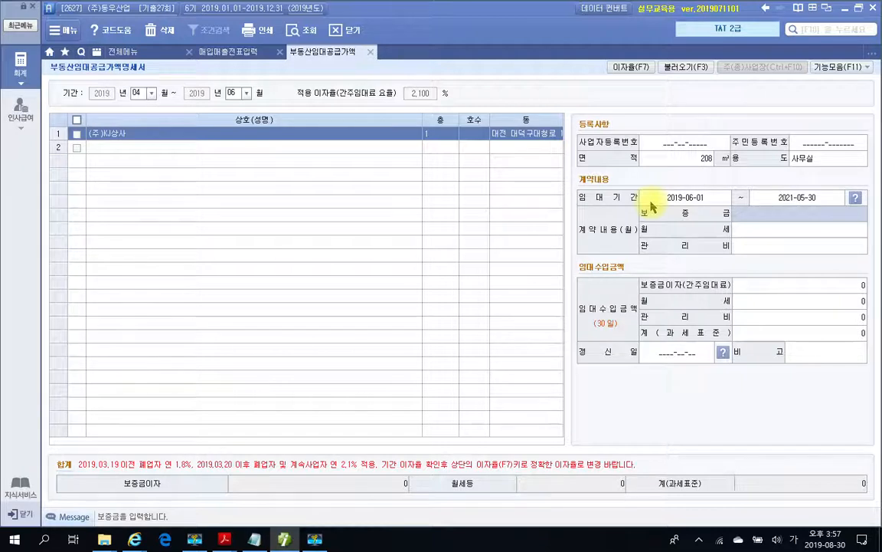
Change the end date of (주)KJ상사's 임대기간 to 2021-05-31
left_click(816, 199)
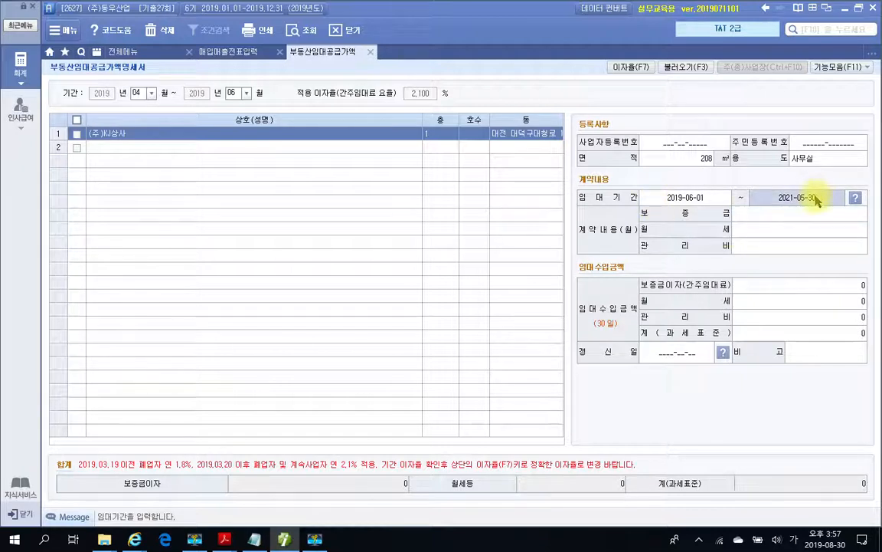
left_click(855, 197)
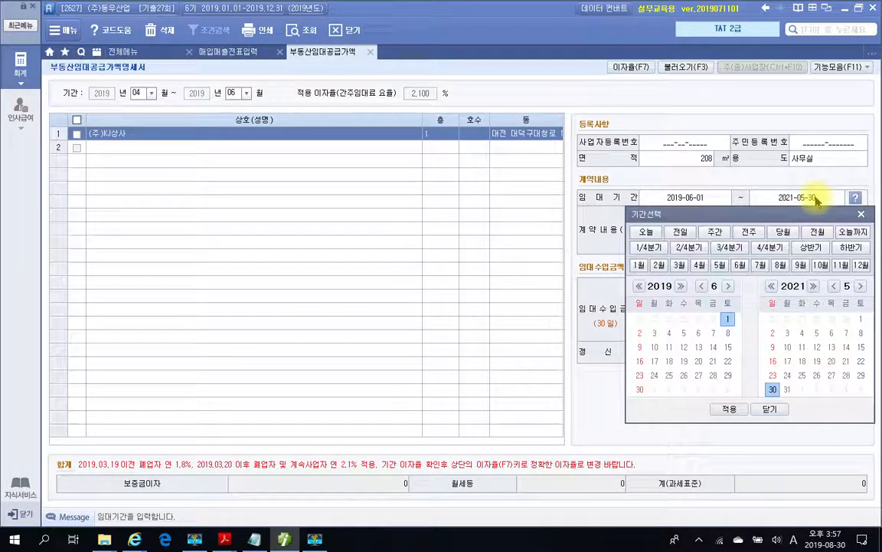
left_click(787, 390)
left_click(770, 410)
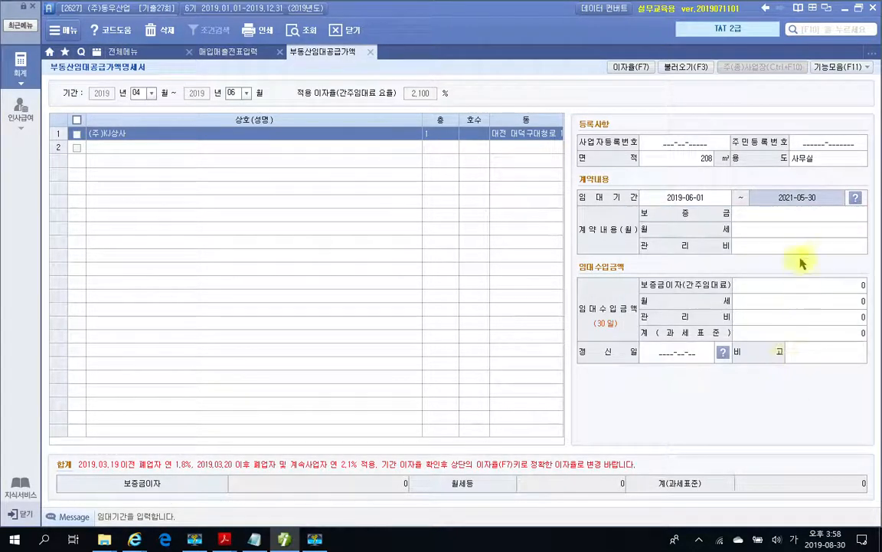
left_click(857, 199)
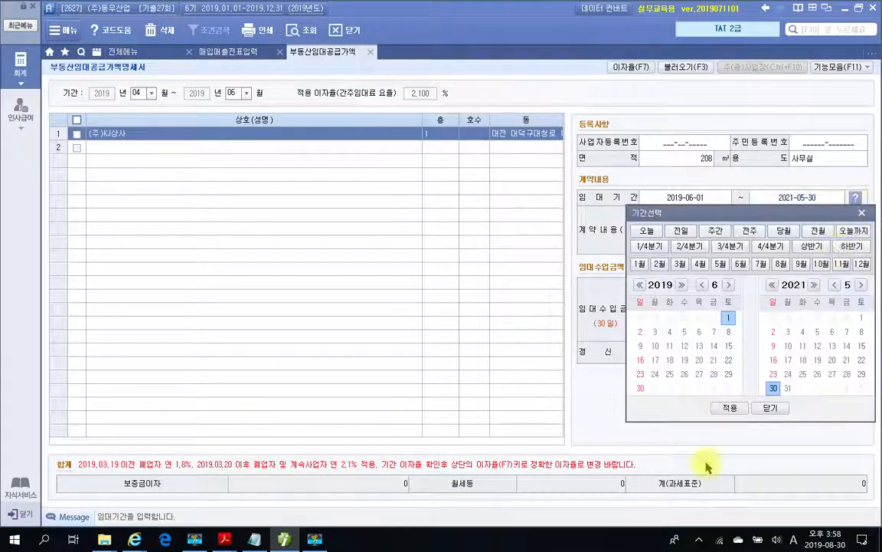
left_click(725, 409)
Look up the office lease's deposit and rent in the PDF, and set (주)KJ상사's 보증금 to 60,000,000 and 월세 to 4,000,000 in the accounting program
left_click(766, 218)
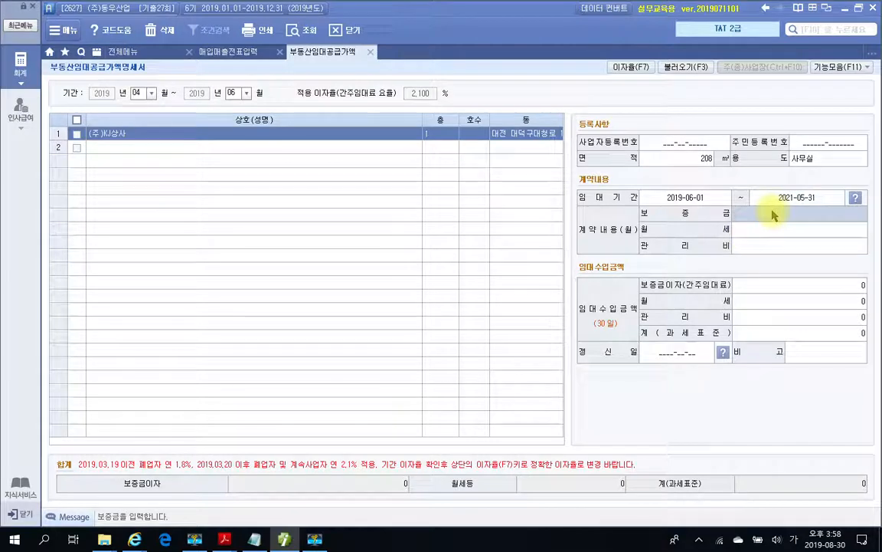
left_click(224, 539)
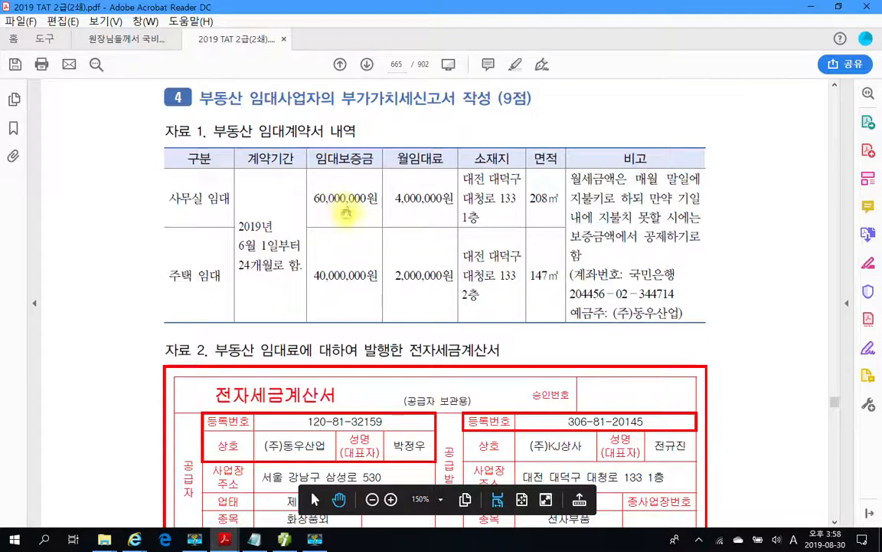
left_click(286, 540)
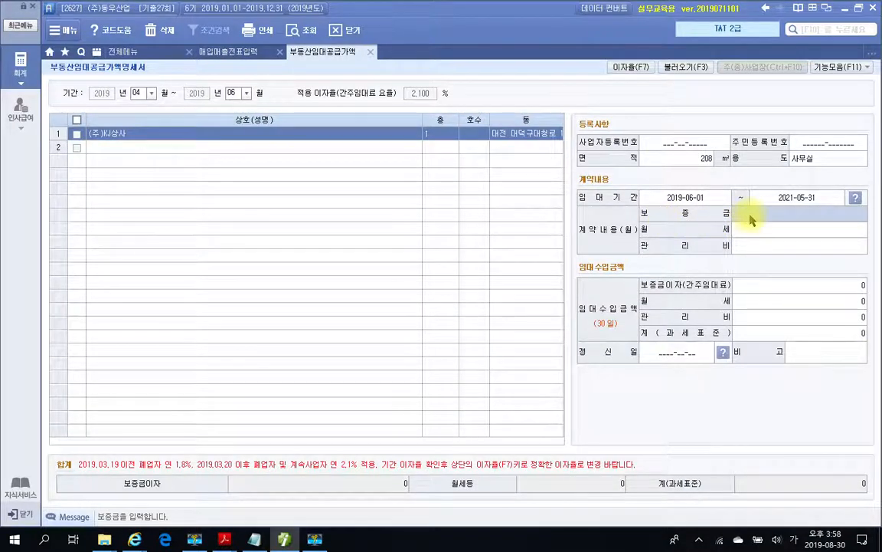
type("60,000,000")
key("Return")
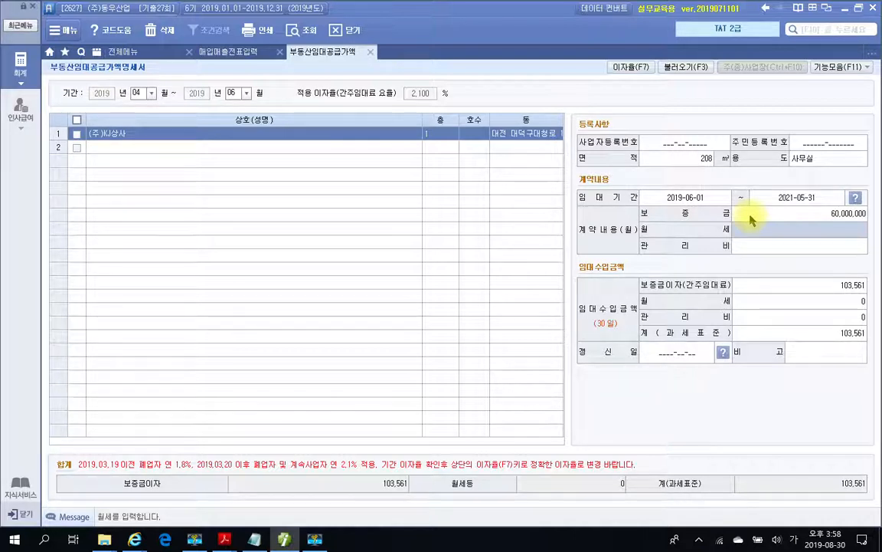
type("4,000,000")
key("Return")
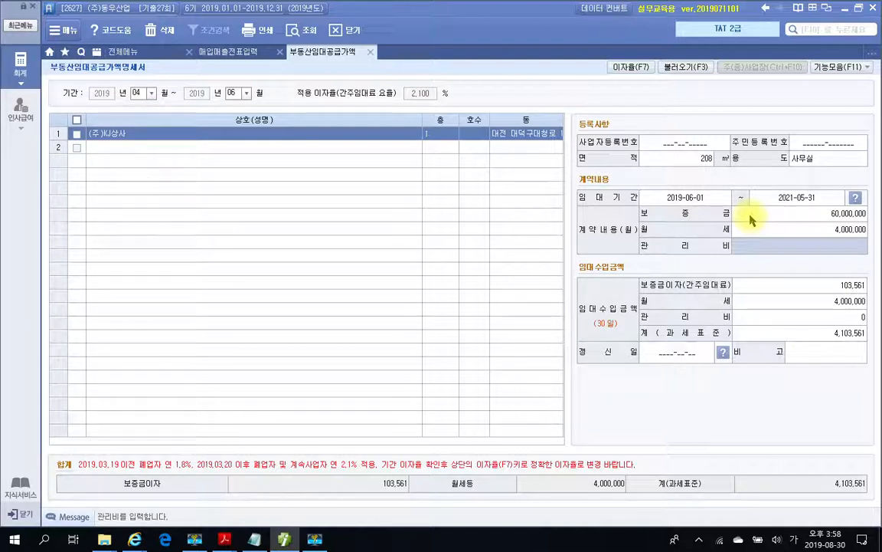
key("Return")
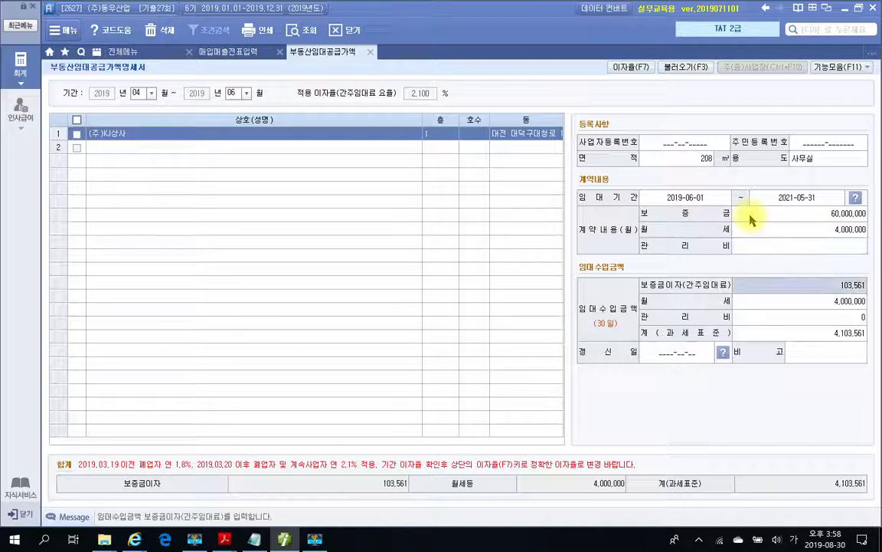
Check the 적용이자율 in the PDF's 평가문제, and change the 간주임대료 interest rate to 1.8% in the accounting program's 부동산임대공급가액명세서
left_click(283, 539)
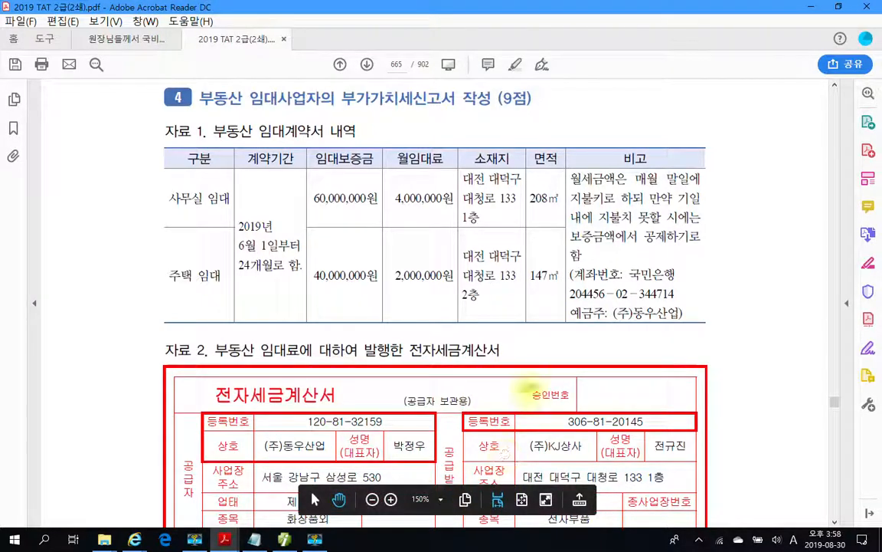
scroll(529, 387, "down", 10)
scroll(529, 373, "down", 15)
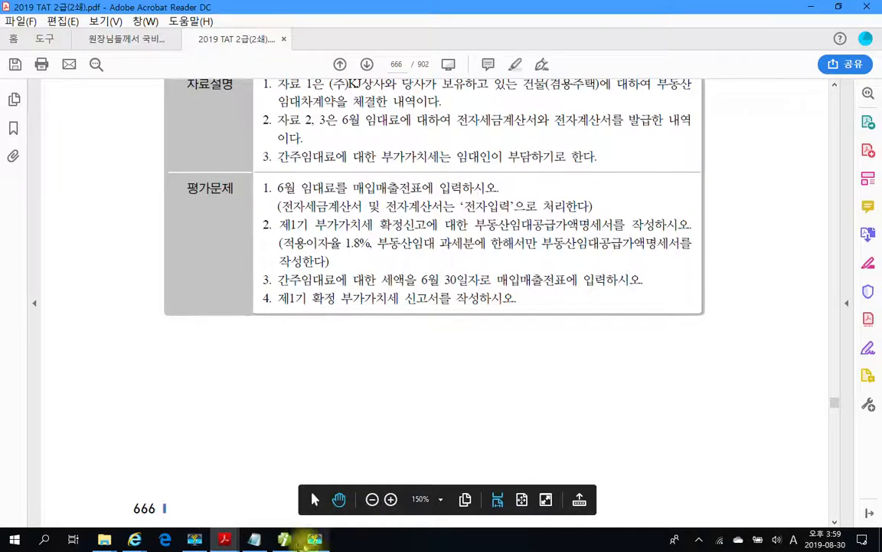
left_click(284, 539)
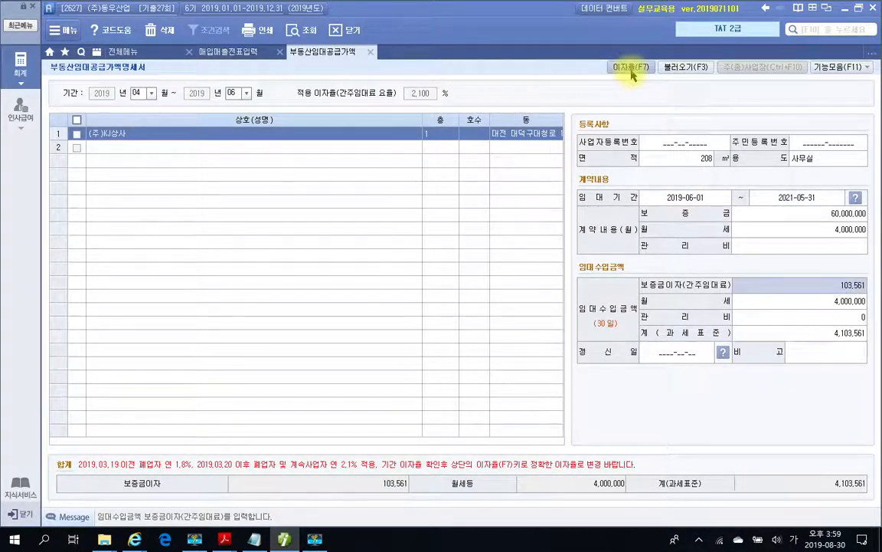
left_click(632, 68)
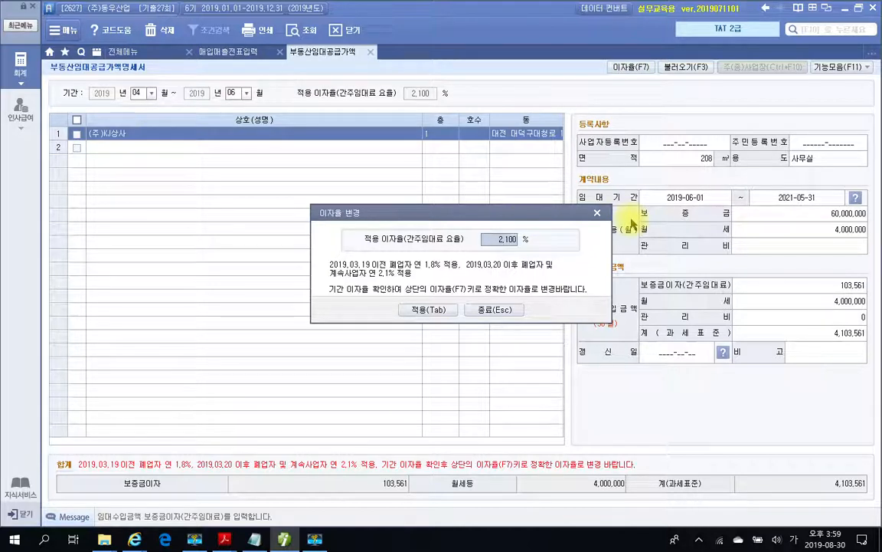
type("1.8")
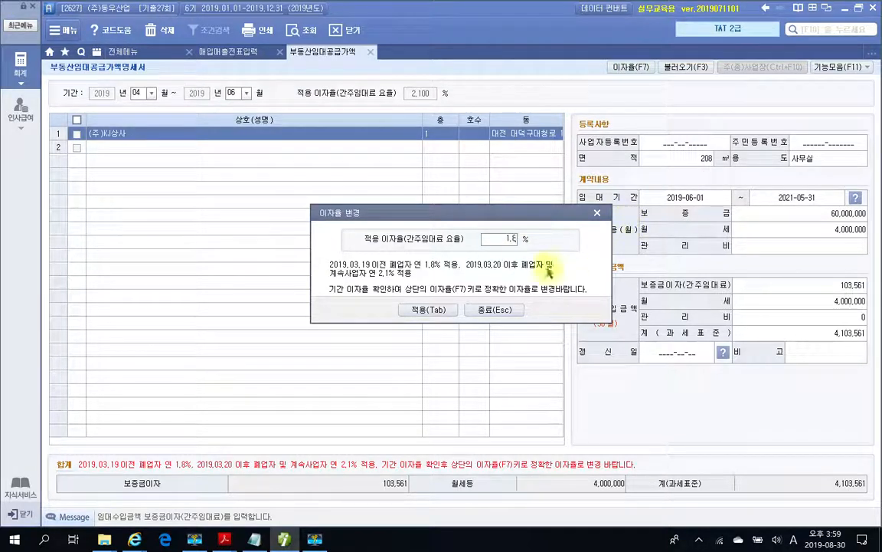
left_click(423, 309)
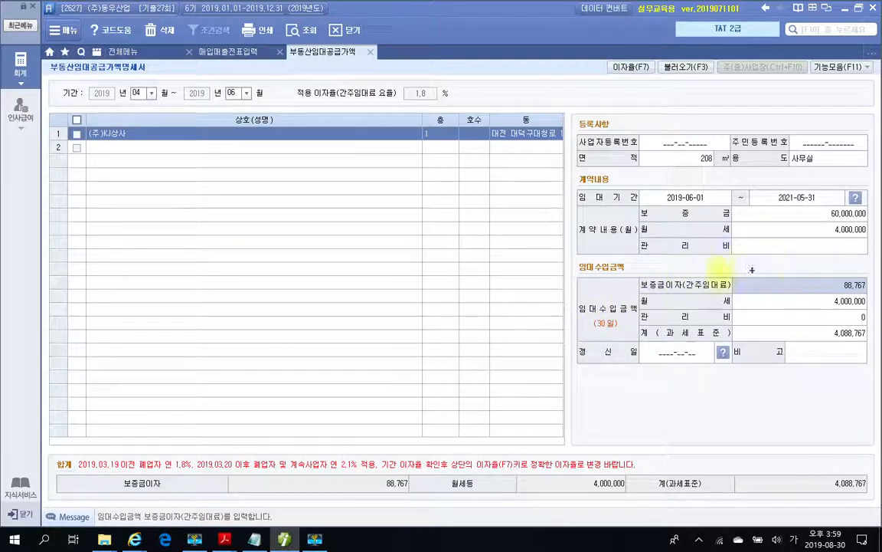
left_click_drag(639, 267, 879, 294)
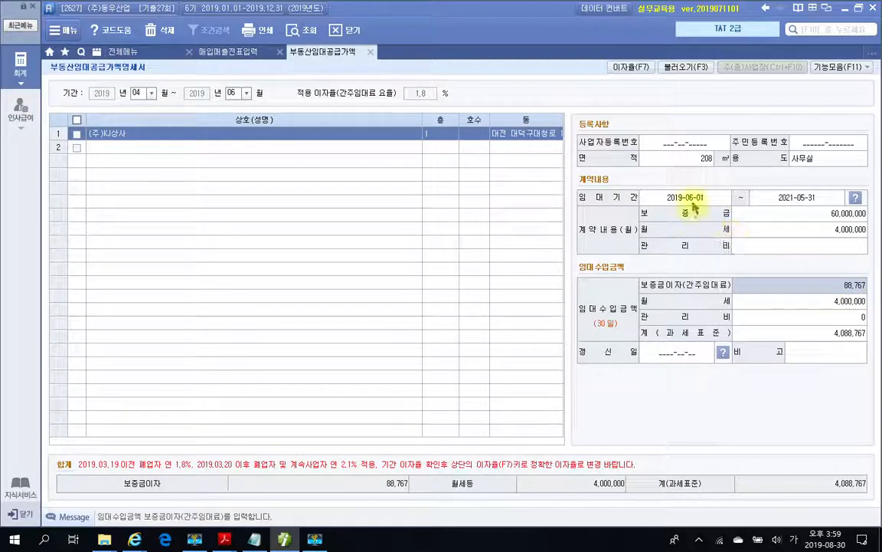
Start a June 30 sales entry in 매입매출전표입력 with 유형 14 건별 and 품명 간주임대료
left_click(214, 55)
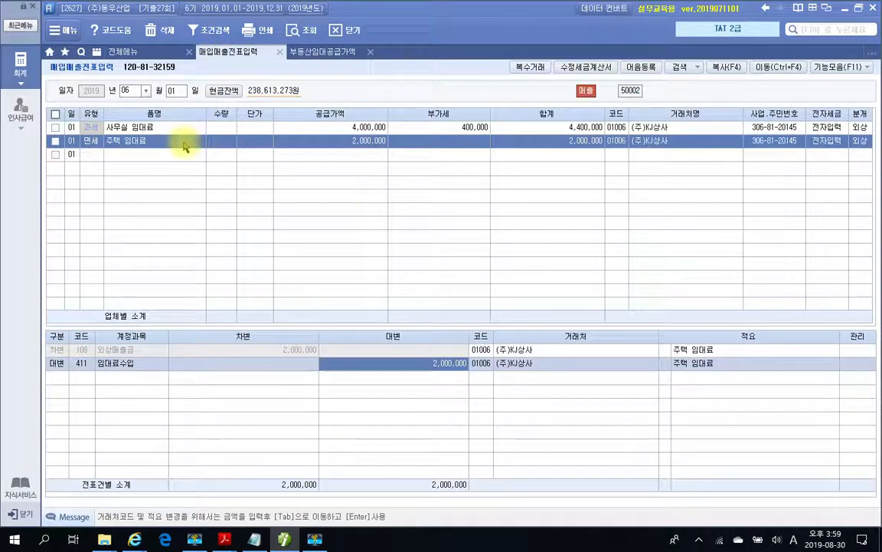
left_click(175, 91)
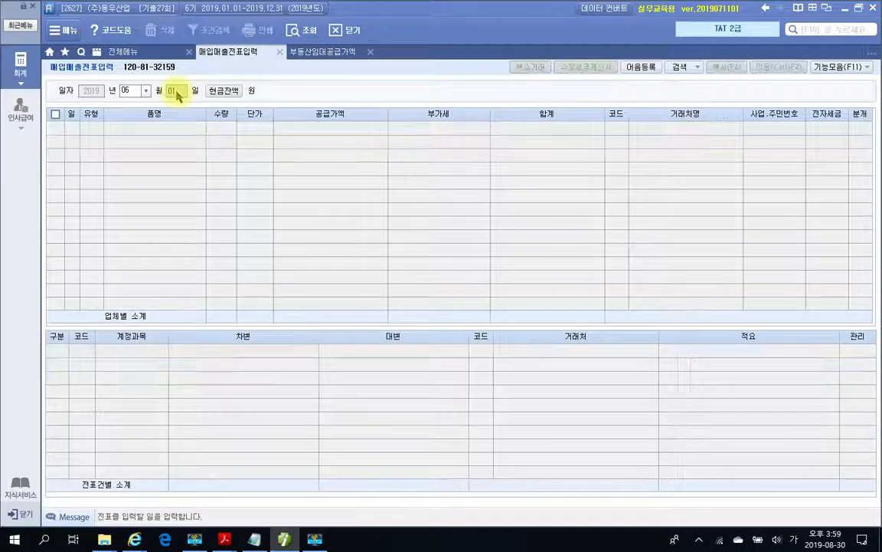
type("30")
key("Return")
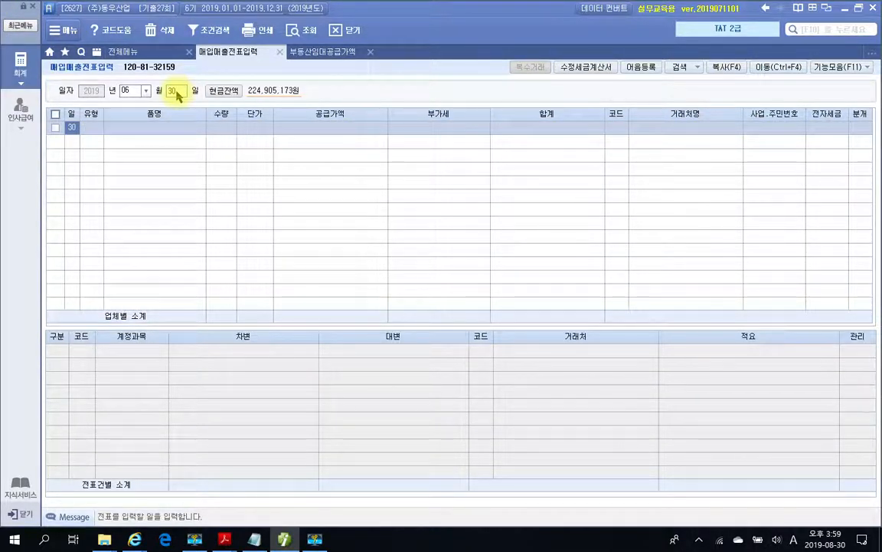
key("Return")
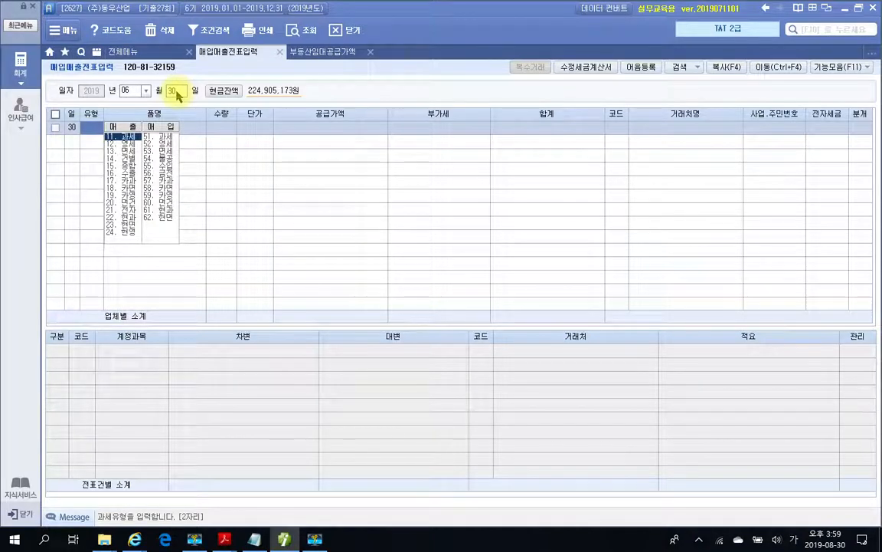
type("14")
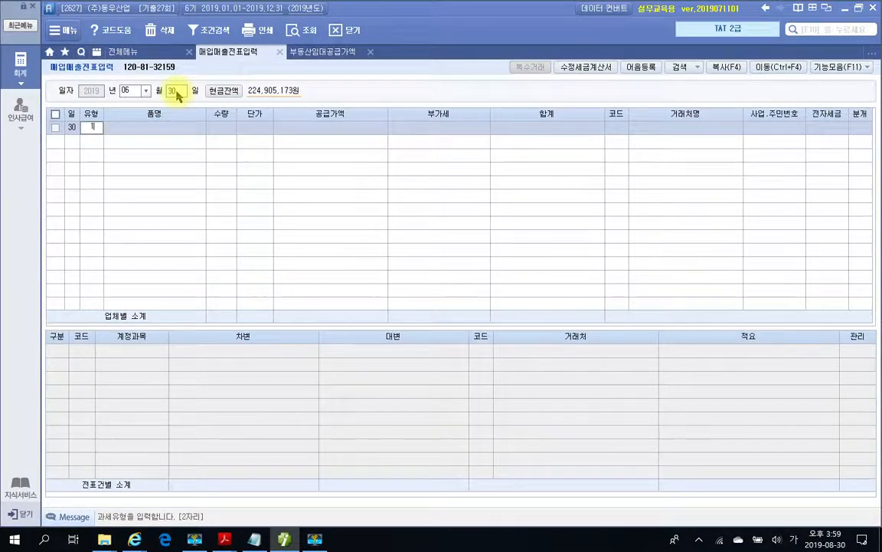
key("Return")
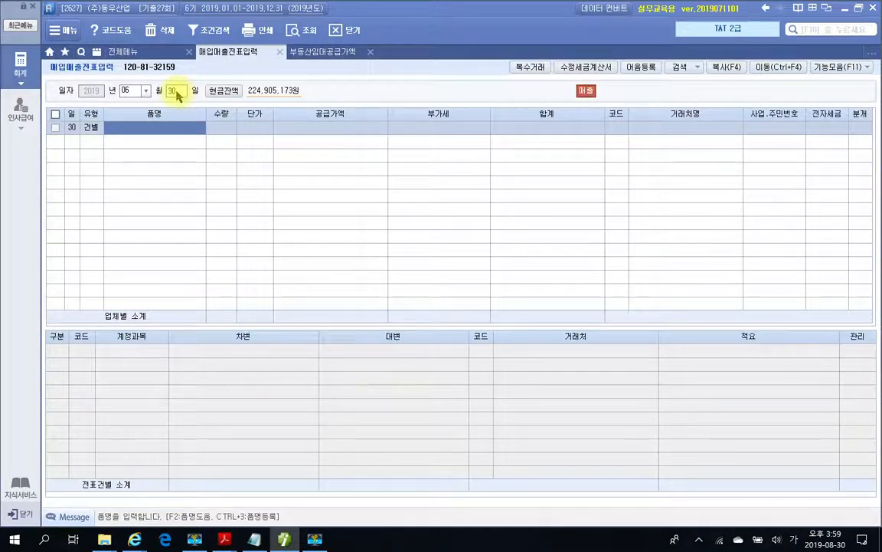
type("건주임")
type("대료")
key("Return")
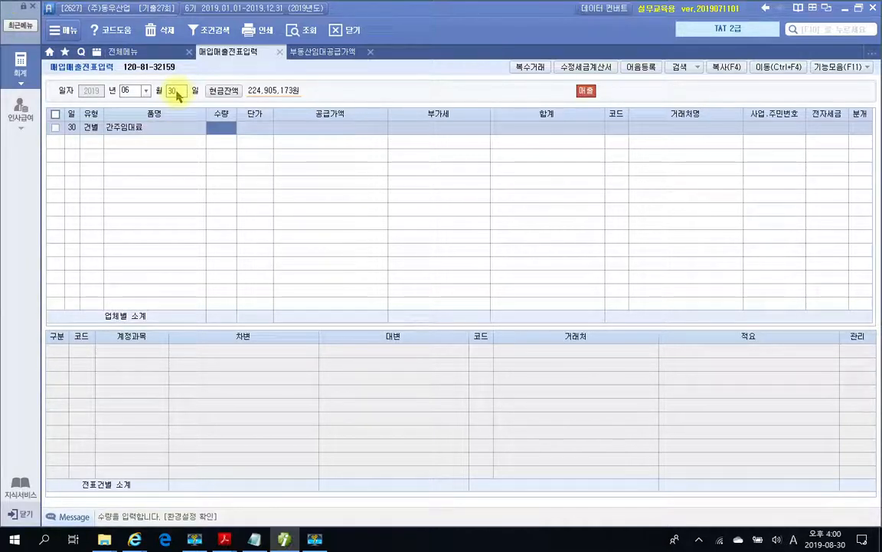
key("Return")
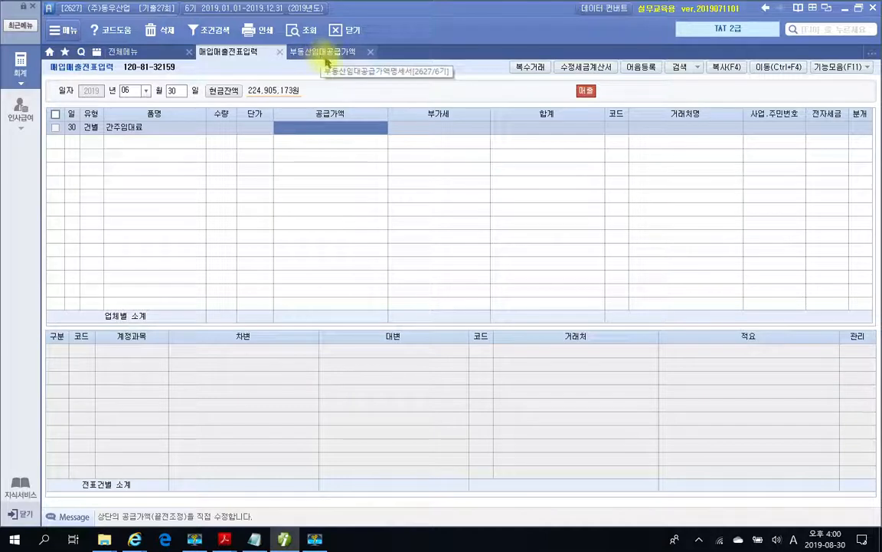
Look up the 보증금이자 in 부동산임대공급가액명세서, and enter the VAT-inclusive amount 97,643 as the 간주임대료 entry's 공급가액
left_click(324, 59)
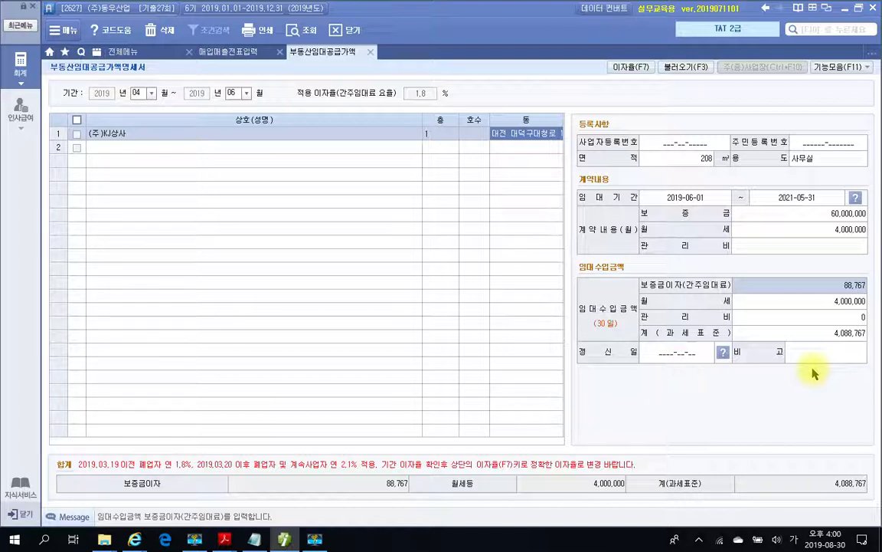
left_click(230, 53)
left_click(315, 127)
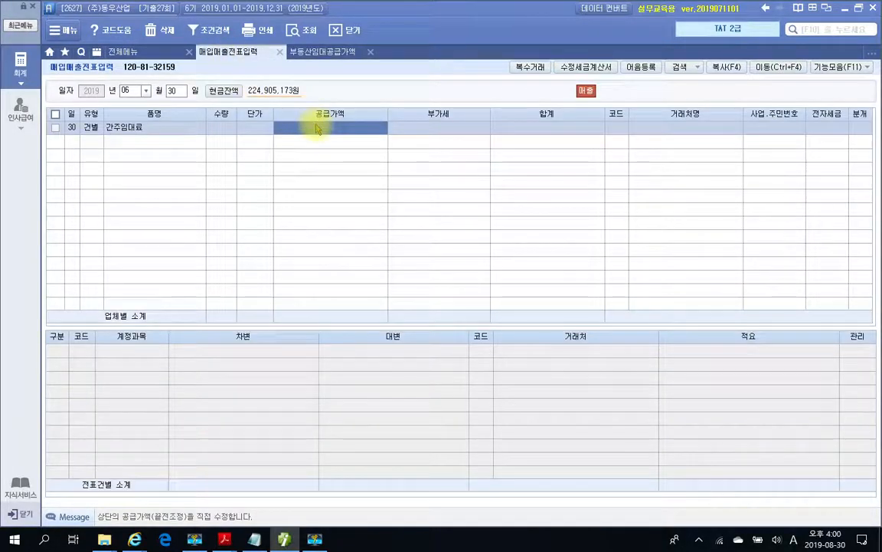
left_click(315, 127)
type("97,643")
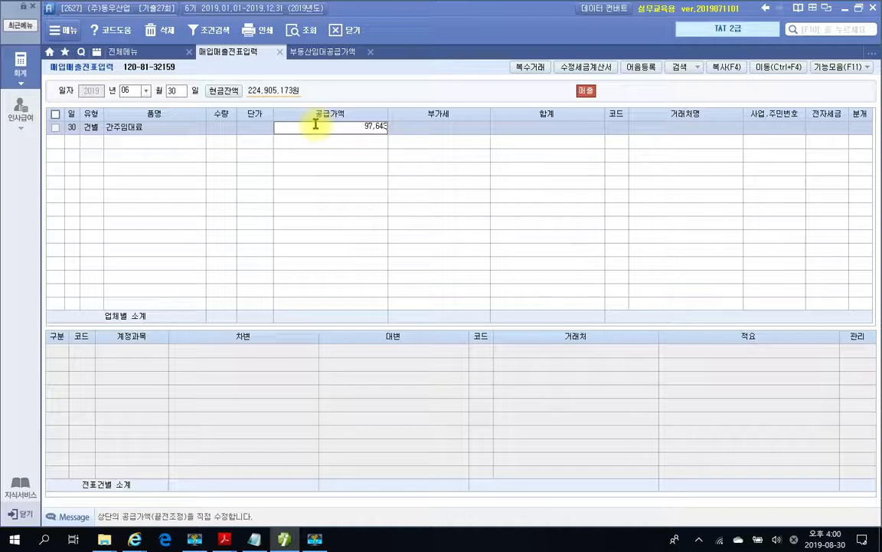
key("Return")
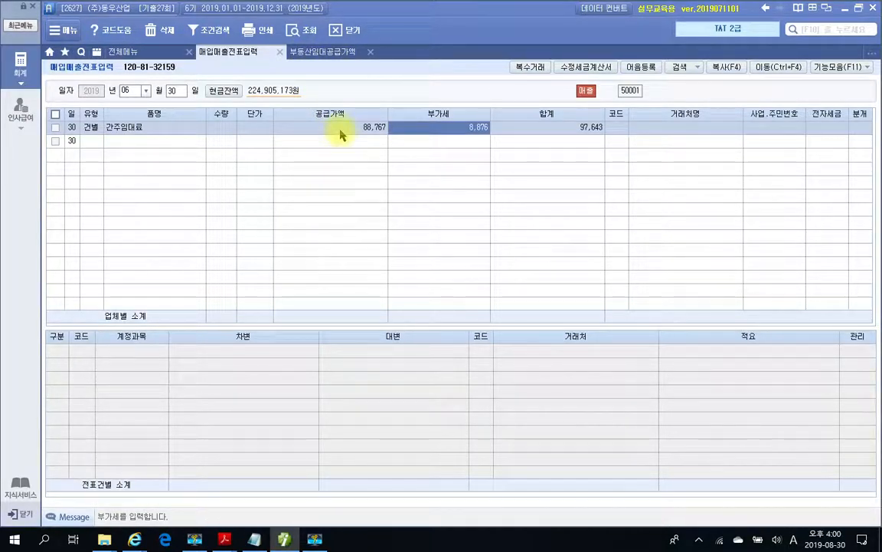
Compare the 간주임대료 entry's 공급가액 with the 보증금이자 in 부동산임대공급가액명세서
left_click(342, 130)
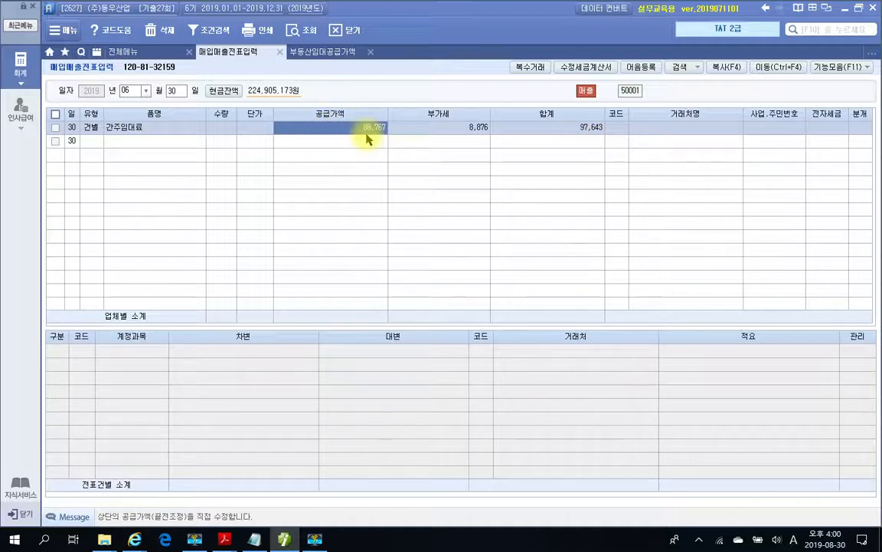
left_click(315, 53)
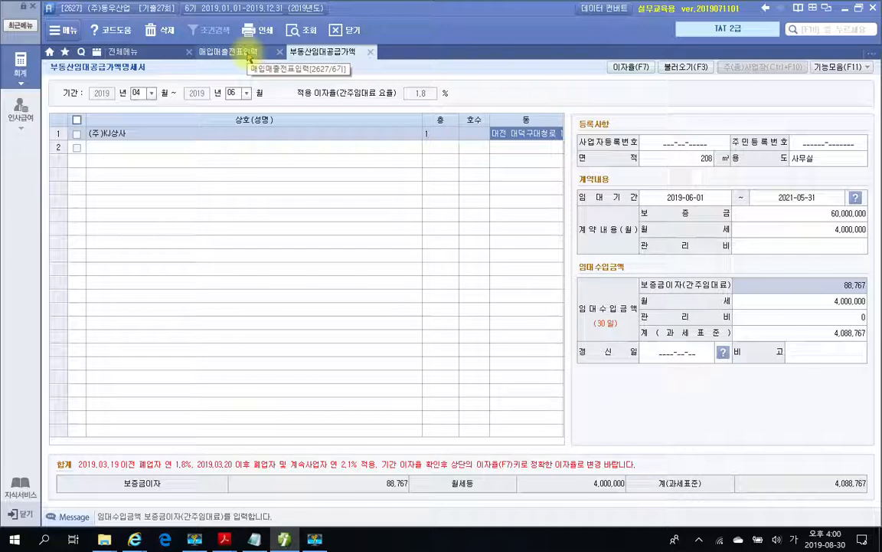
left_click(249, 59)
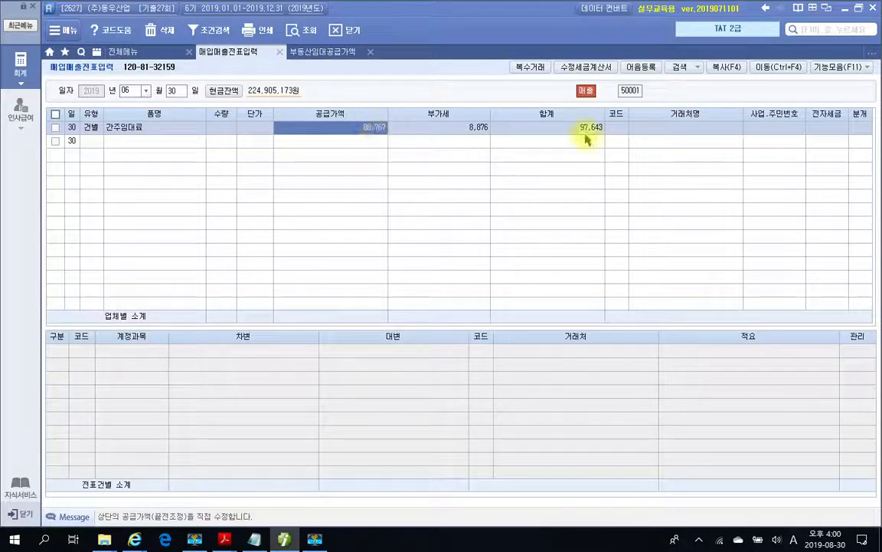
Leave the 간주임대료 entry's 거래처 and 전자세금 blank, and set its 분개 to 3 혼합
left_click(617, 129)
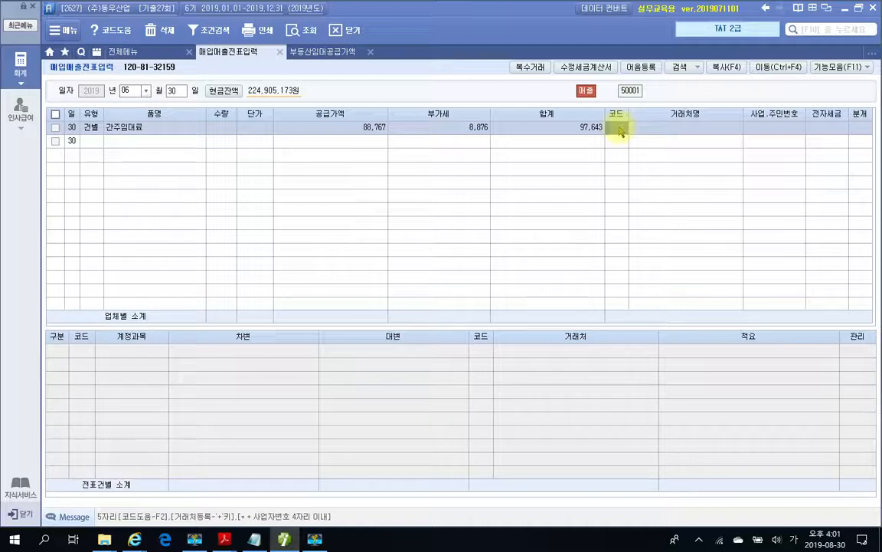
key("Return")
key("Return")
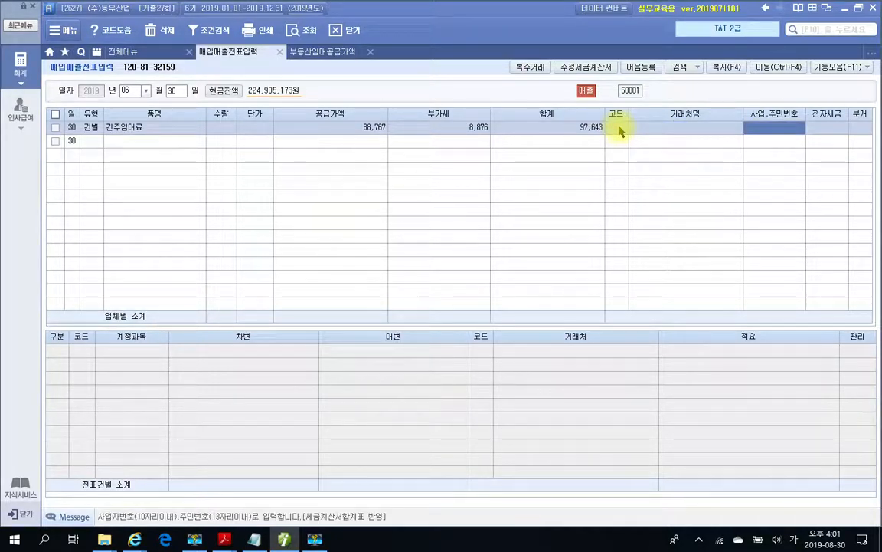
key("Return")
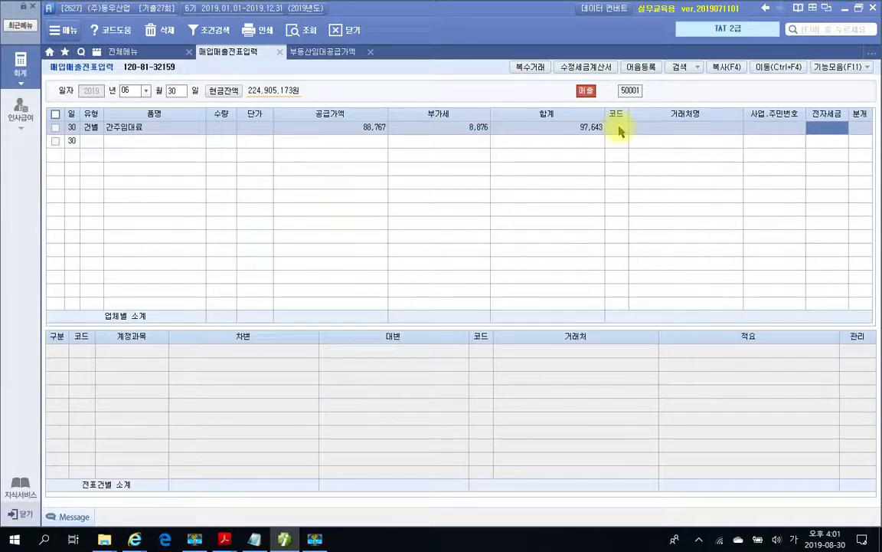
key("Return")
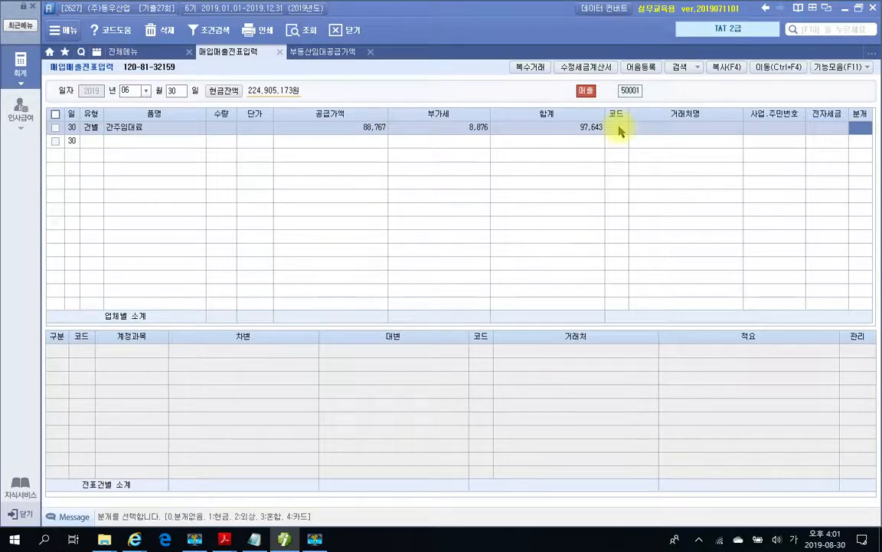
type("3")
key("Return")
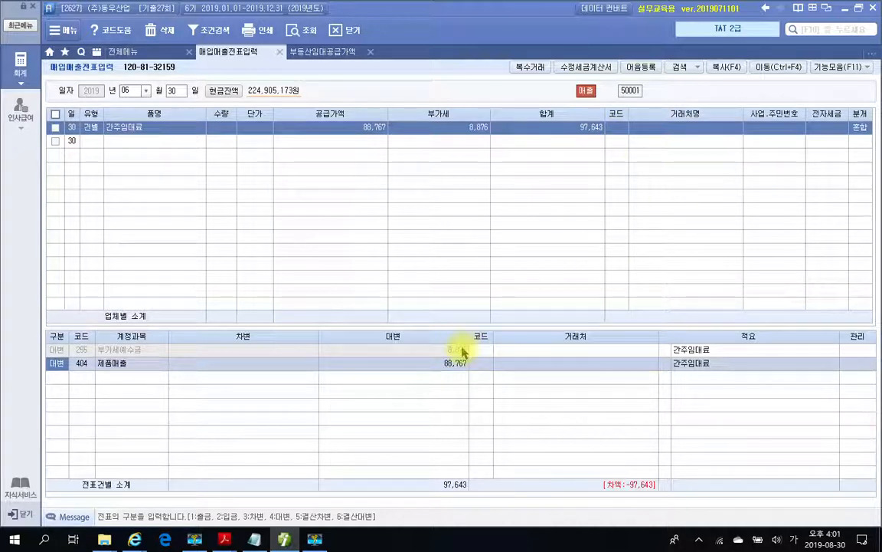
Change the account of the 간주임대료 entry's 제품매출 journal line to 817 세금과공과금
left_click(83, 368)
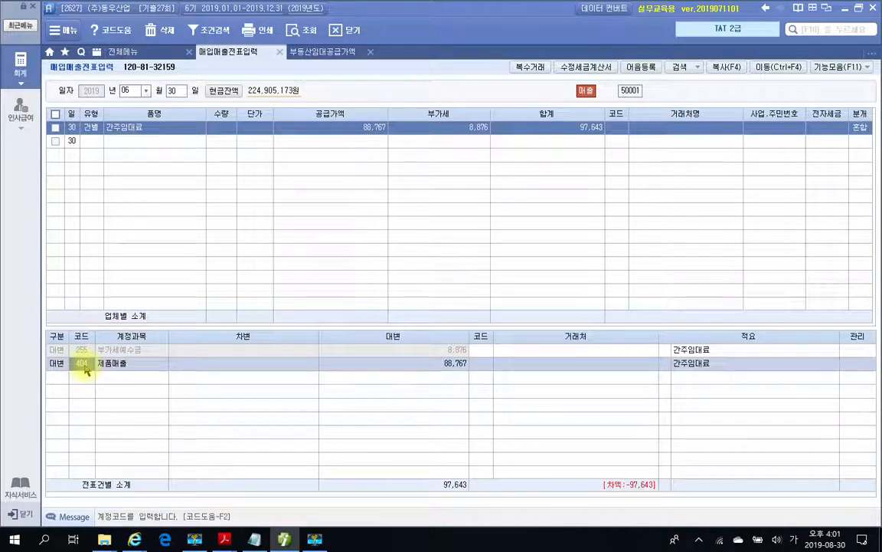
double_click(84, 365)
type("세금")
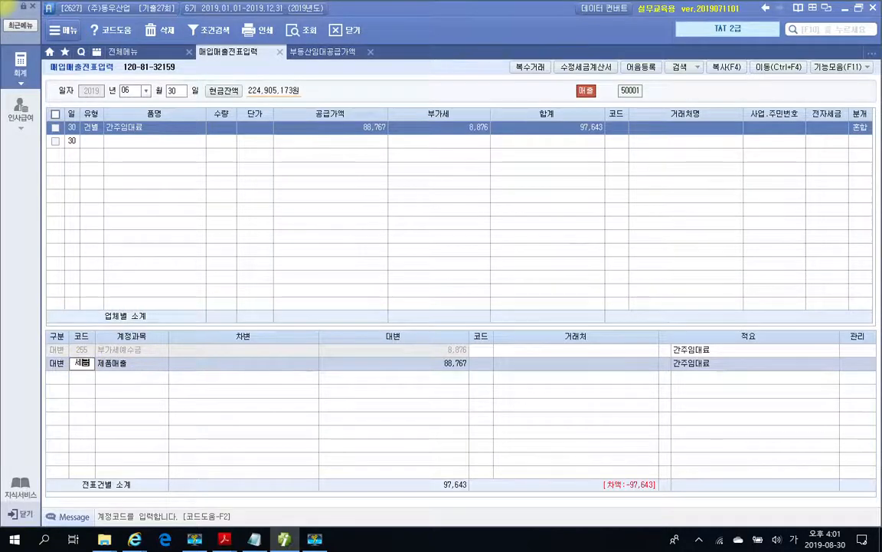
key("Return")
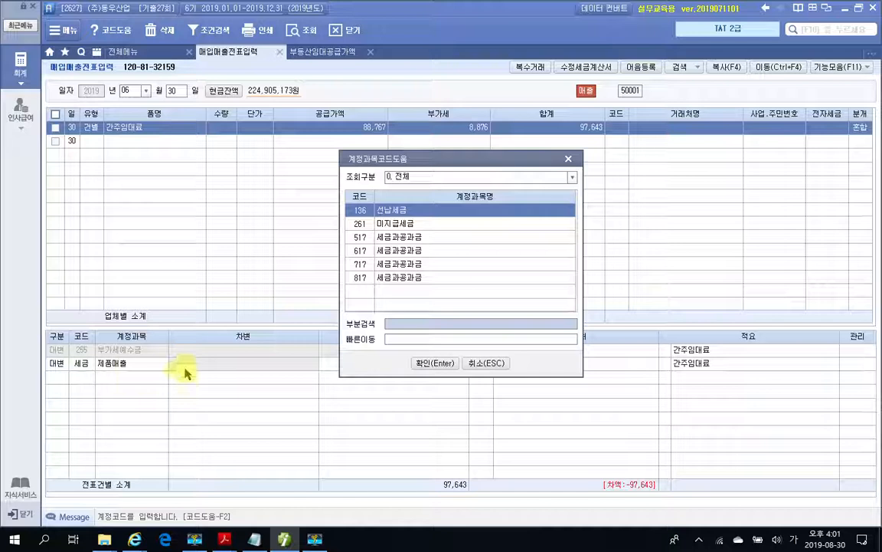
left_click(371, 280)
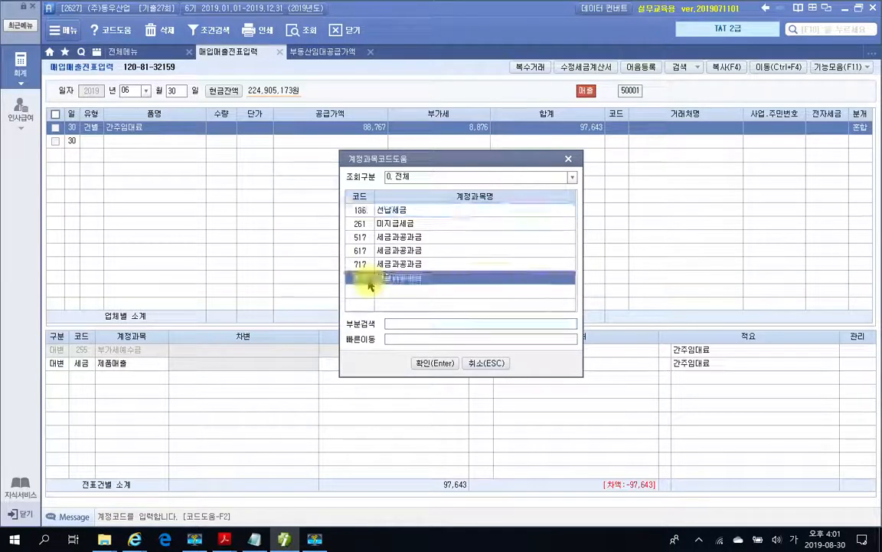
left_click(425, 363)
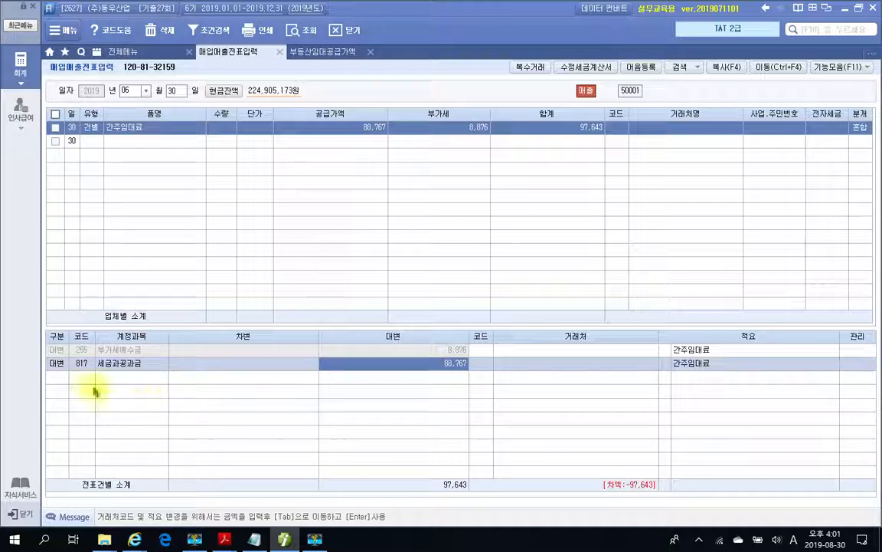
Switch the 세금과공과금 line to 차변 with an amount of 8,876, and check the debit and credit totals
left_click(59, 364)
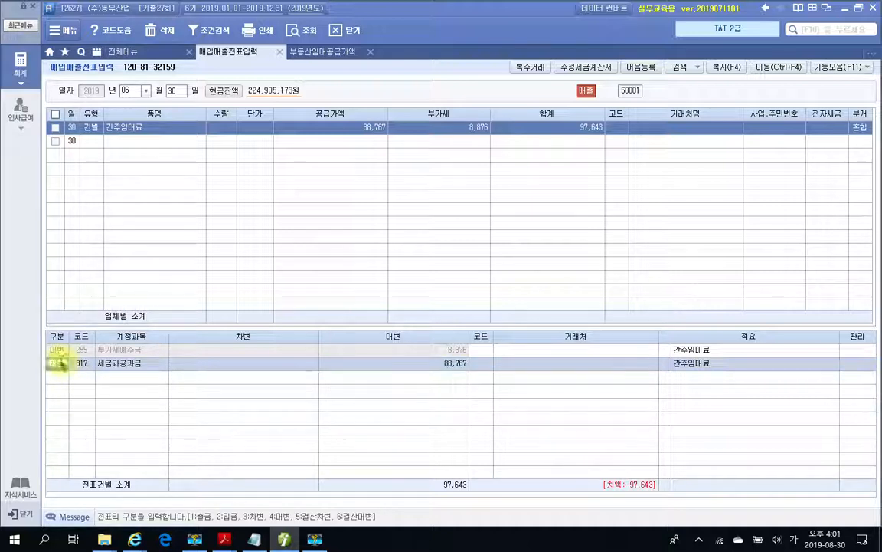
key("3")
key("Return")
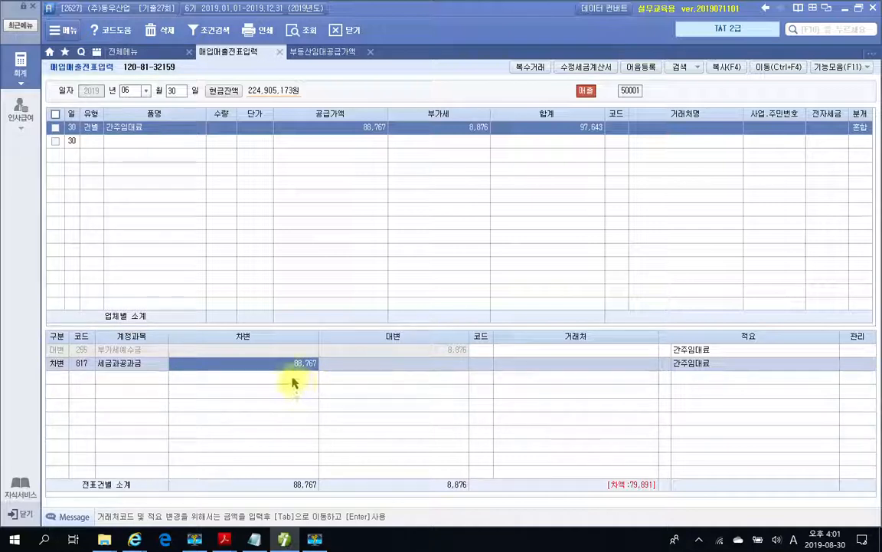
left_click(294, 364)
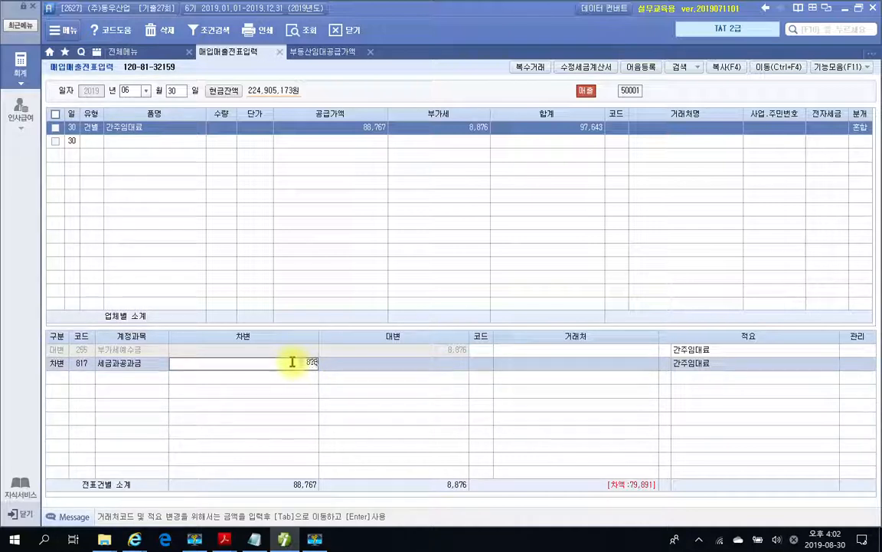
type("8876")
key("Return")
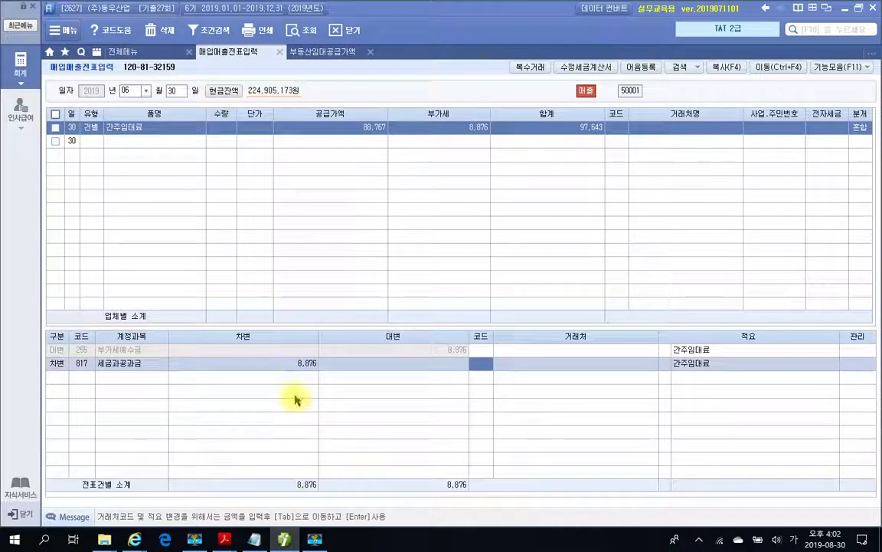
left_click_drag(285, 479, 320, 486)
mouse_move(441, 488)
left_mouse_down()
mouse_move(424, 465)
mouse_move(486, 496)
left_mouse_up()
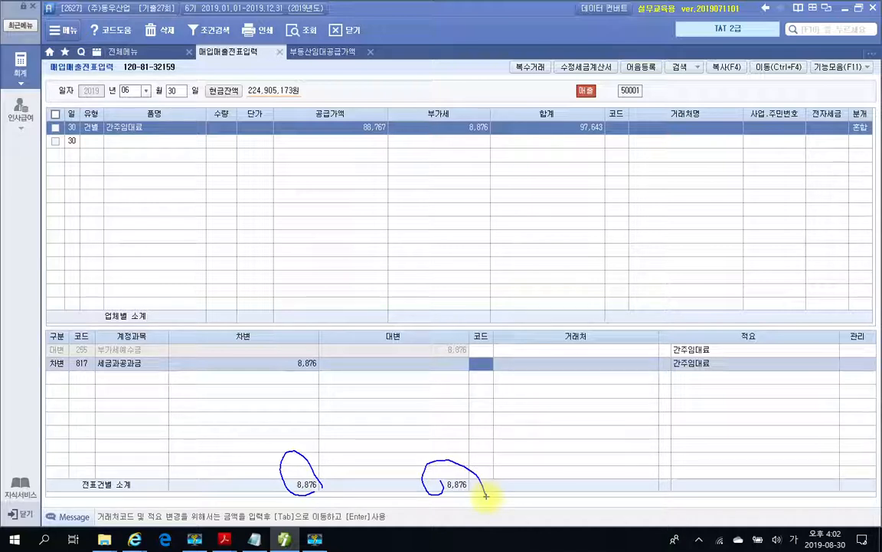
key("Escape")
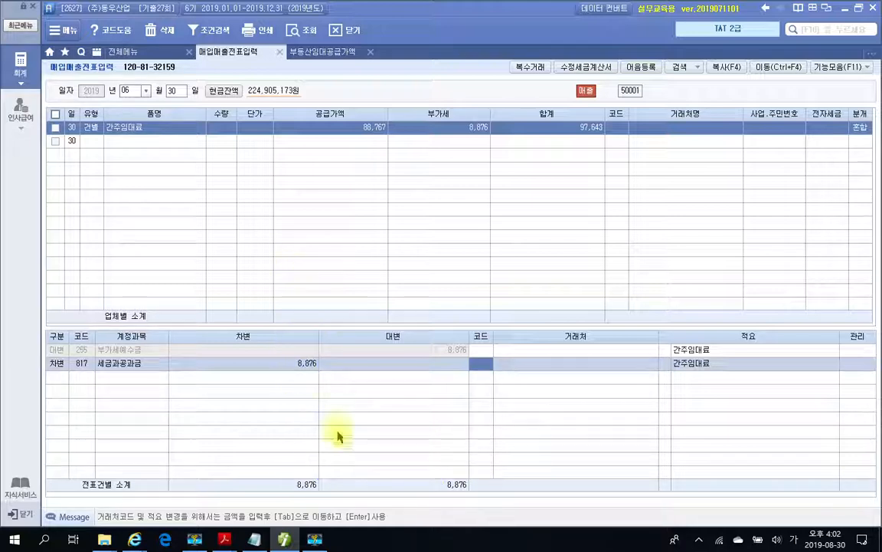
Read 평가문제 items 3 and 4 in the exam PDF in Adobe Acrobat Reader, and open 부가가치세신고서 in the accounting program
left_click(284, 539)
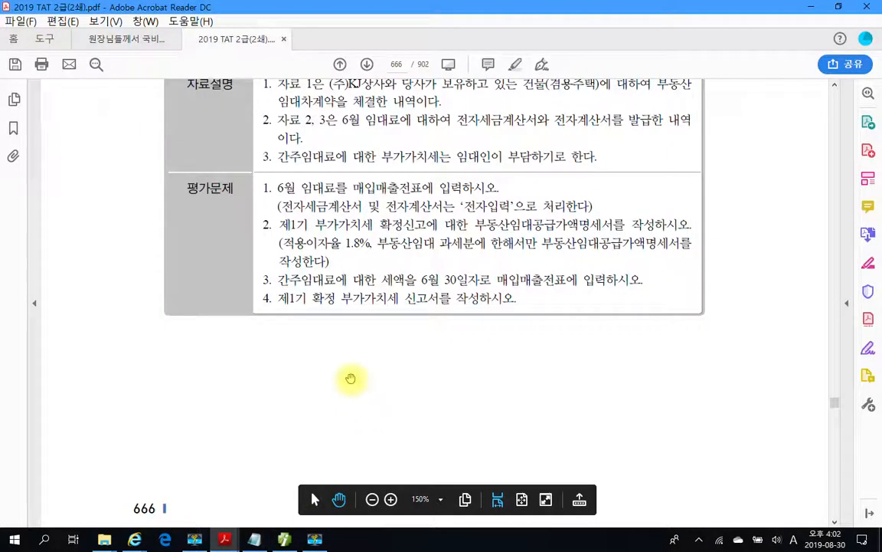
left_click_drag(250, 288, 733, 290)
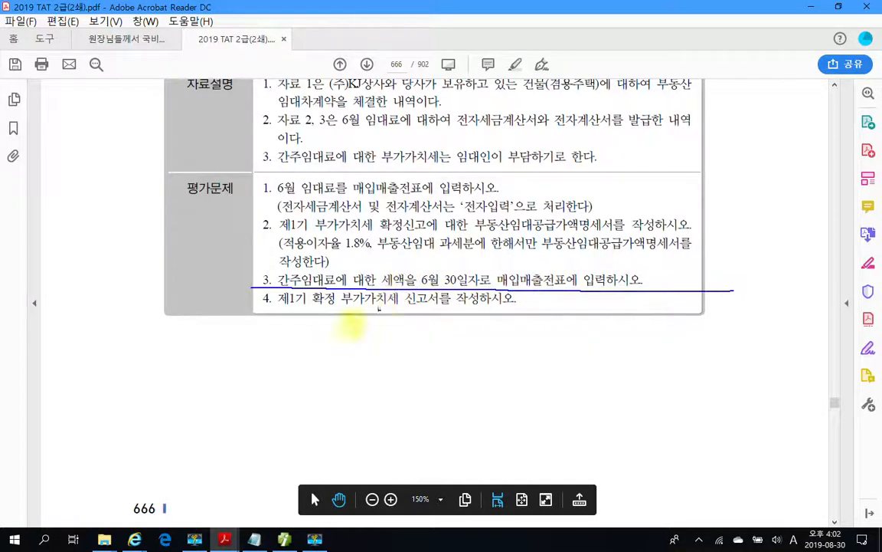
mouse_move(255, 291)
left_mouse_down()
mouse_move(312, 305)
mouse_move(511, 308)
left_mouse_up()
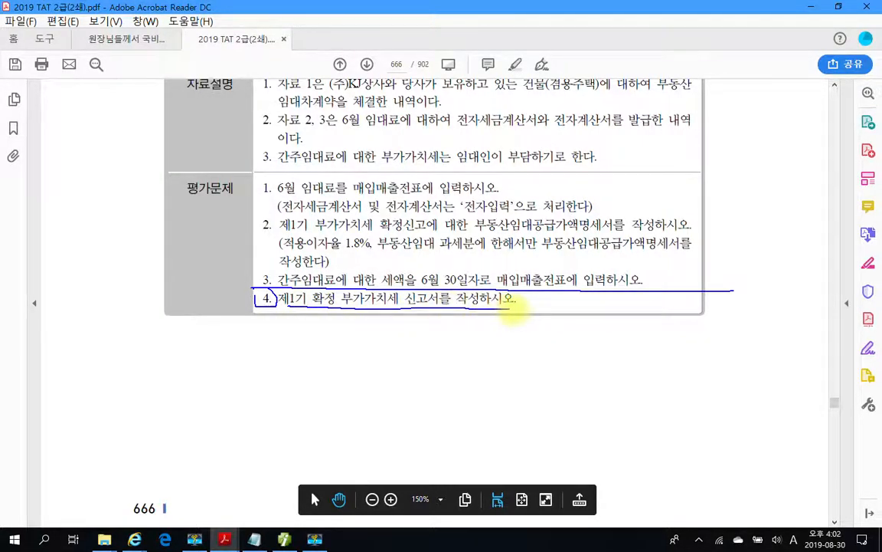
key("Escape")
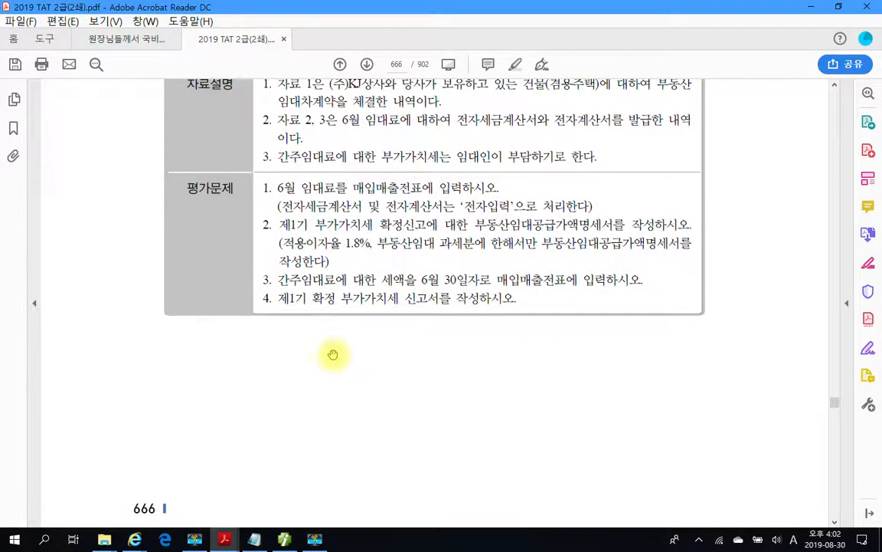
left_click(284, 539)
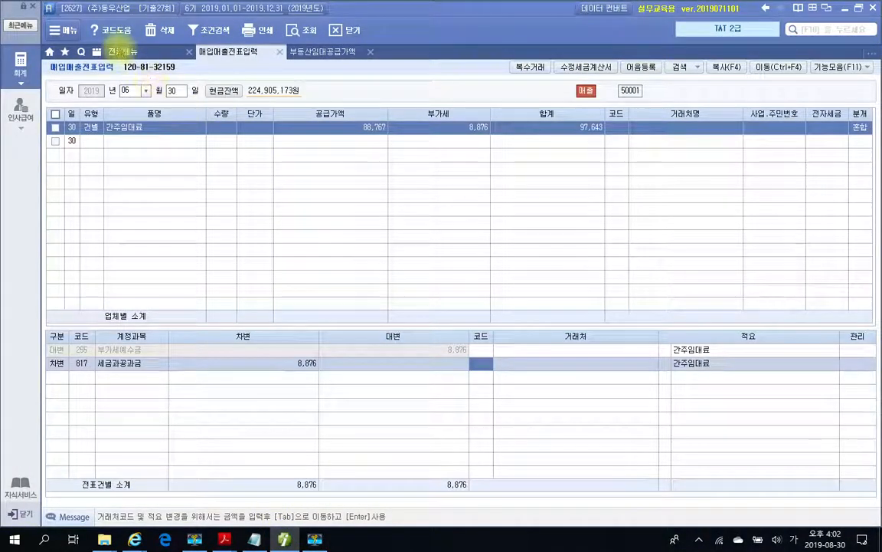
left_click(120, 51)
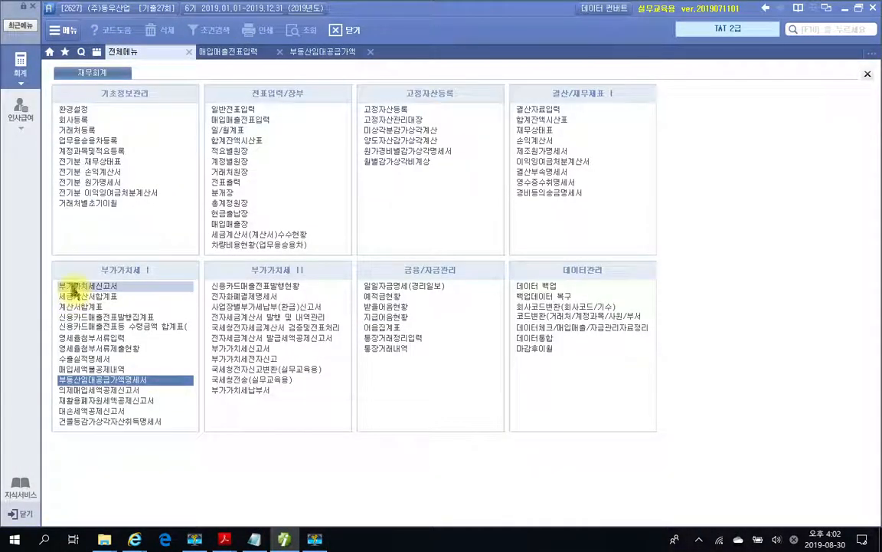
left_click(71, 288)
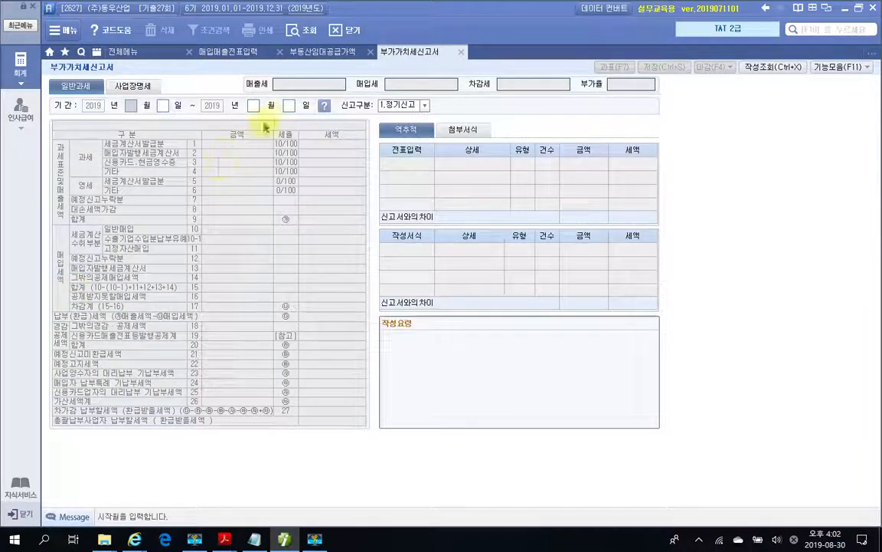
Load the 부가가치세신고서 for the period 2019-04-01 to 2019-06-30 with 신고구분 1.정기신고
type("04")
key("Return")
type("01")
key("Return")
type("06")
key("Return")
type("30")
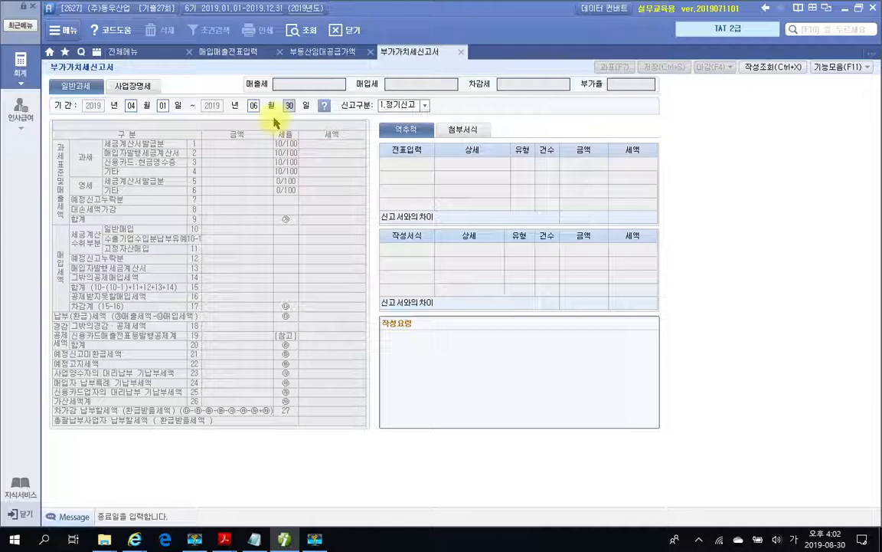
key("Return")
key("Return")
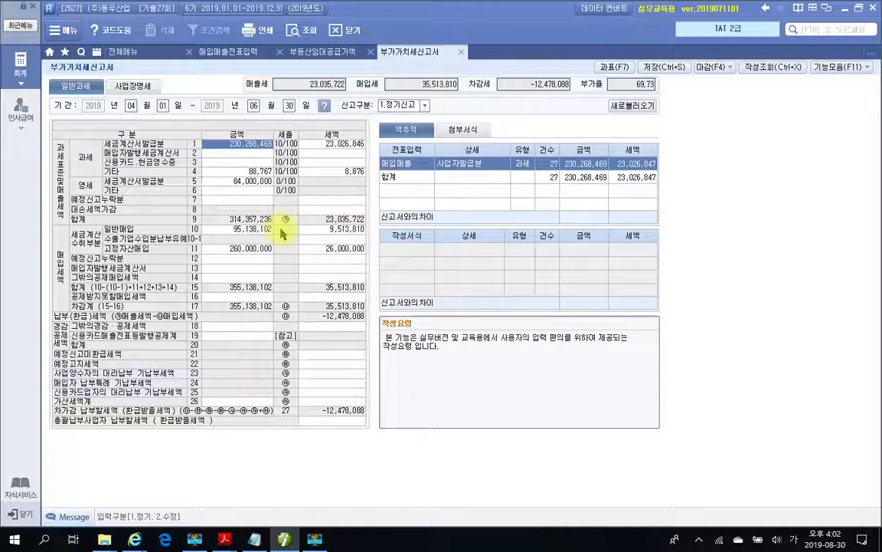
Save the 부가가치세신고서, and close it along with 부동산임대공급가액명세서 and 매입매출전표입력
left_click(665, 66)
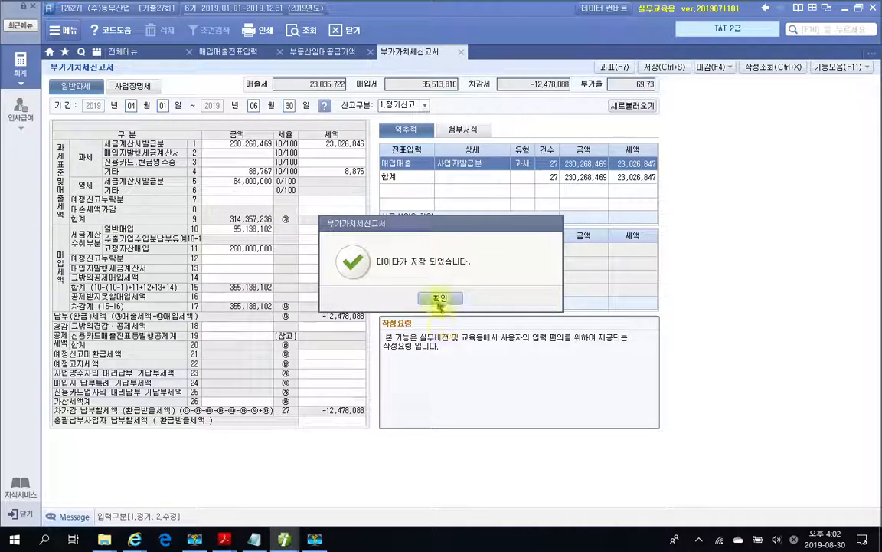
left_click(440, 299)
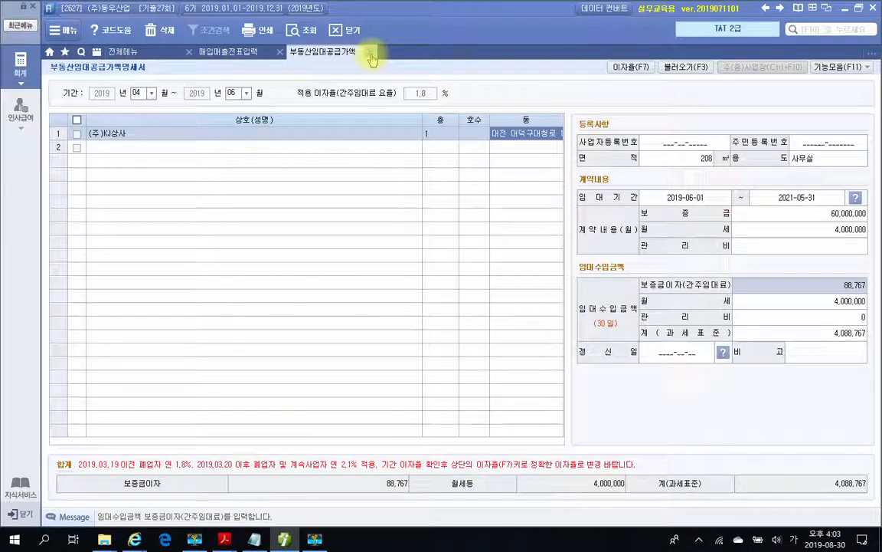
left_click(370, 52)
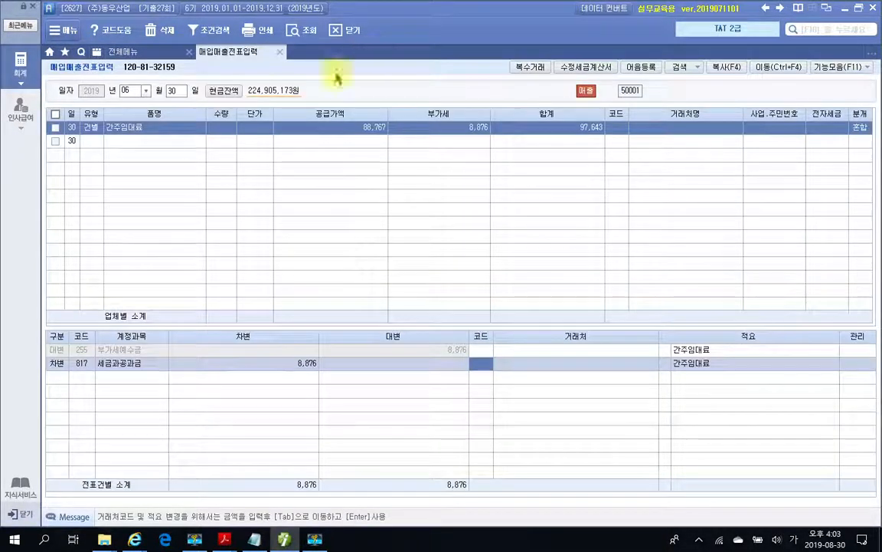
left_click(281, 53)
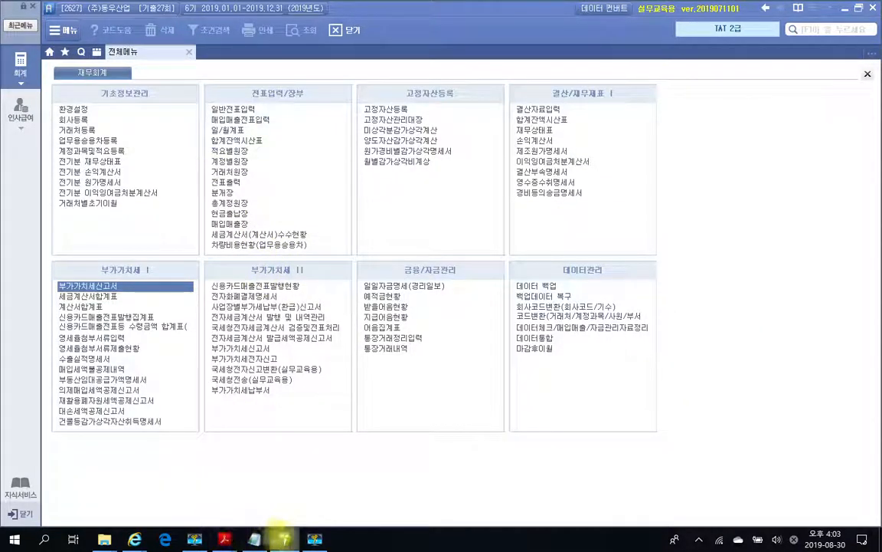
Look up 문제 3 결산, item 1 외화의 평가, in the exam PDF in Adobe Acrobat Reader, and return to the accounting program
left_click(284, 539)
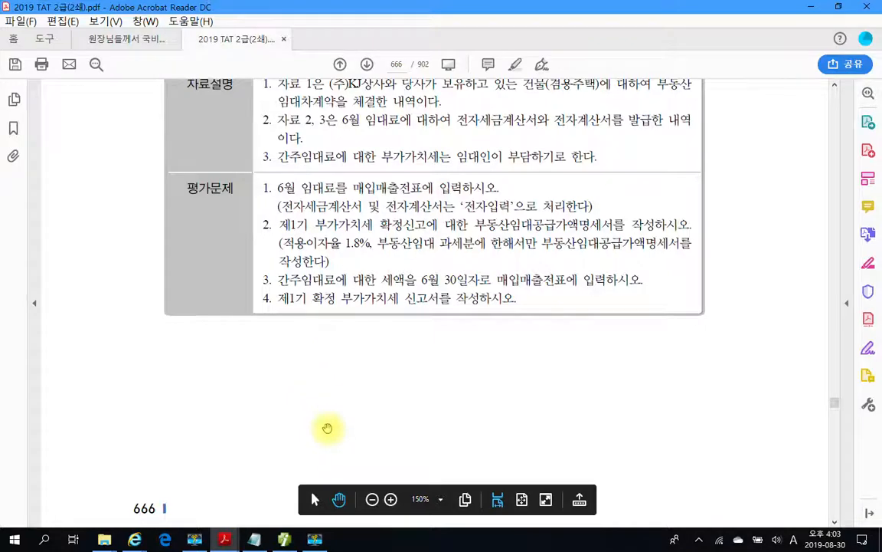
scroll(328, 428, "down", 5)
scroll(328, 428, "down", 5)
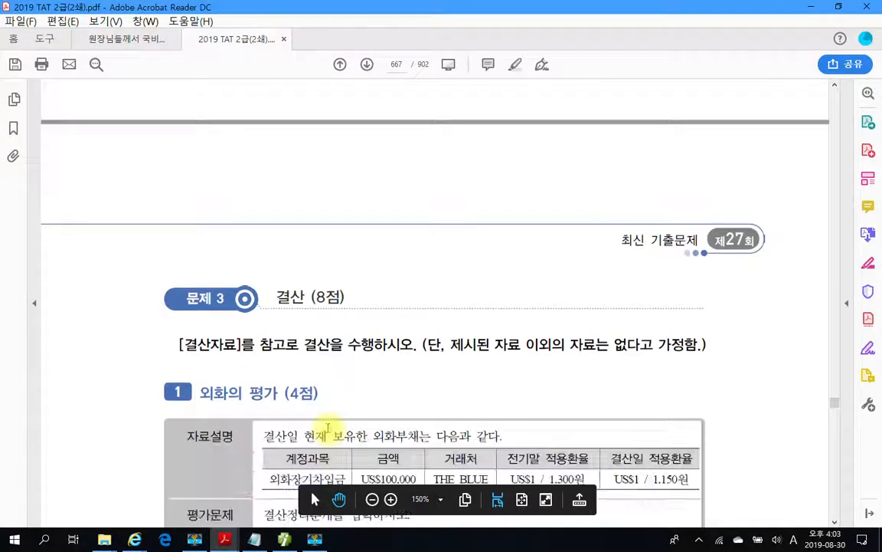
scroll(328, 428, "up", 3)
scroll(327, 428, "down", 2)
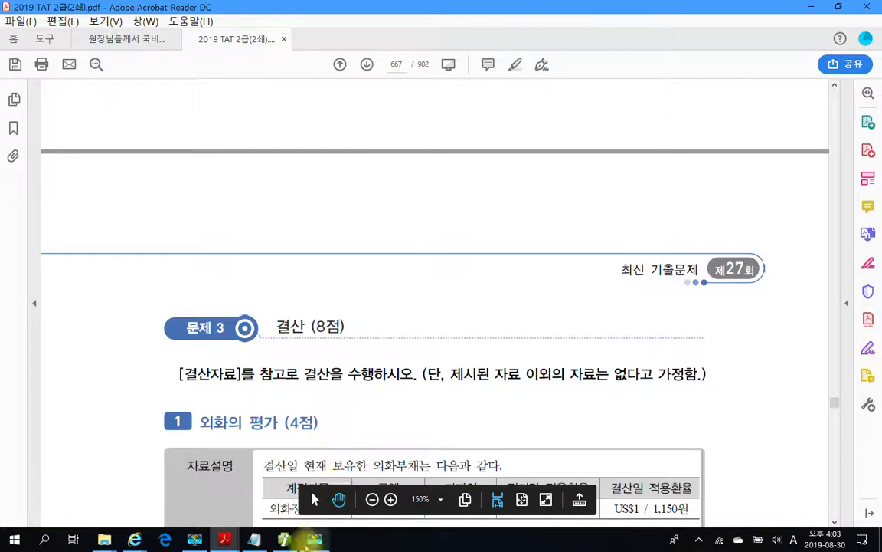
left_click(284, 539)
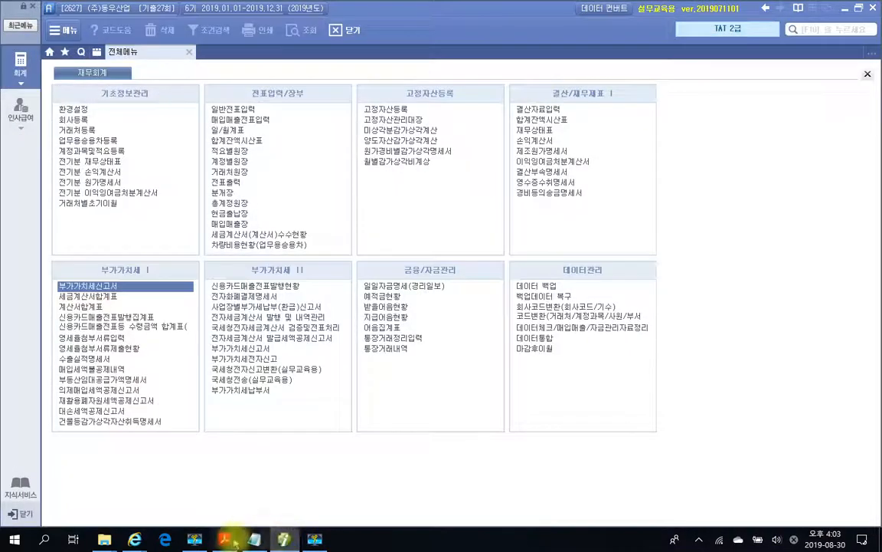